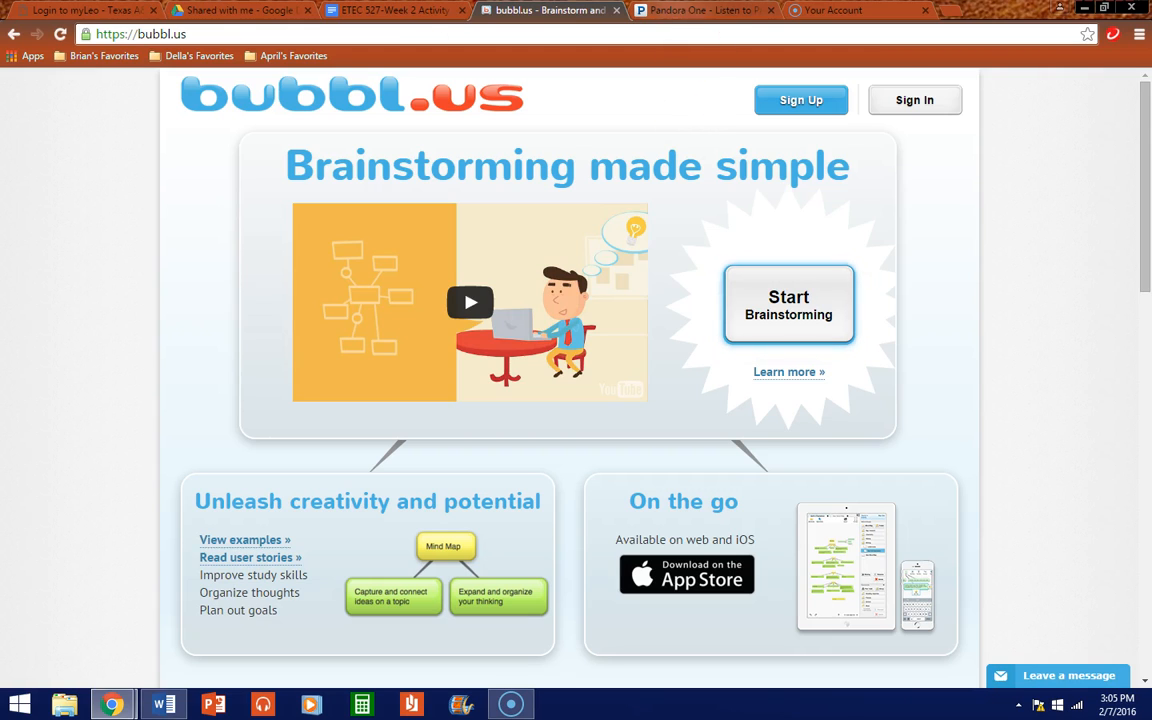
Step: Sign in to bubbl.us with a Google account from the Sign In form
drag(195, 33, 68, 34)
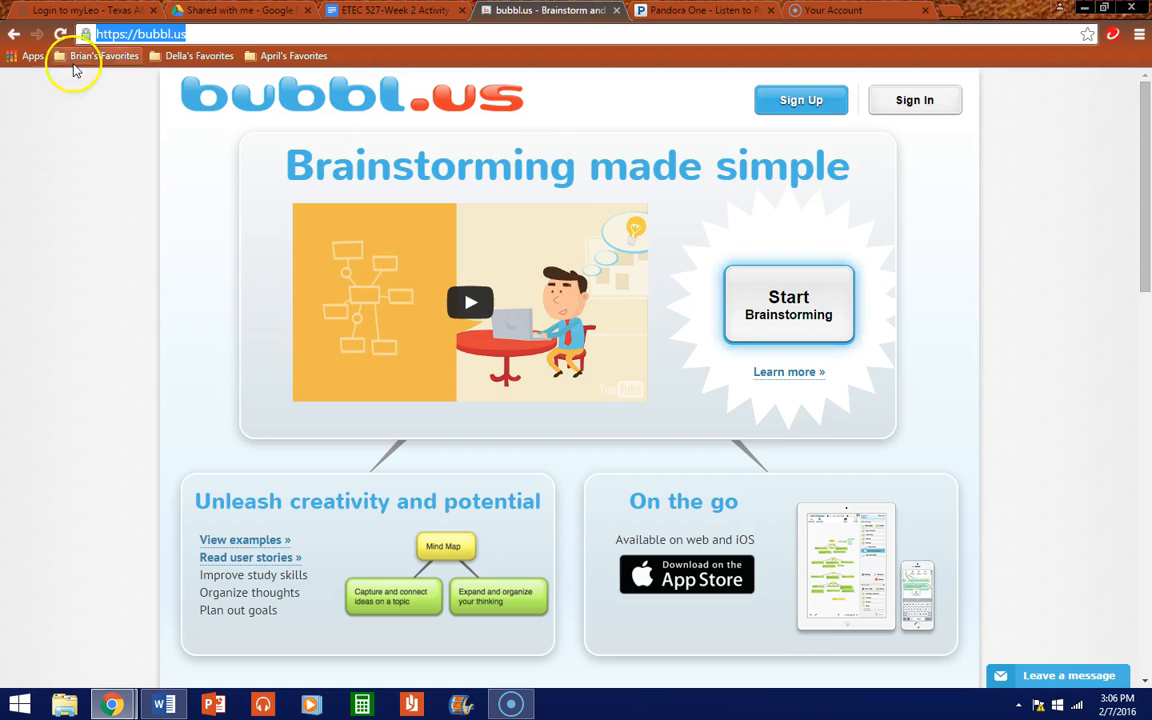
click(62, 213)
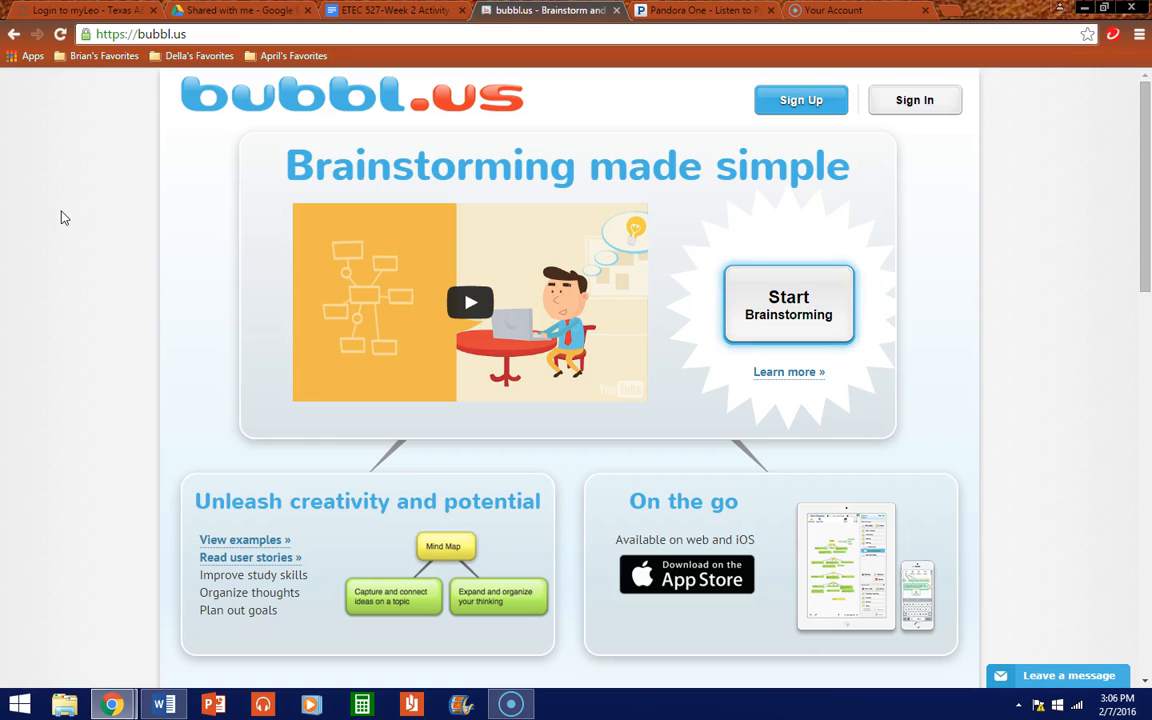
click(928, 116)
click(774, 333)
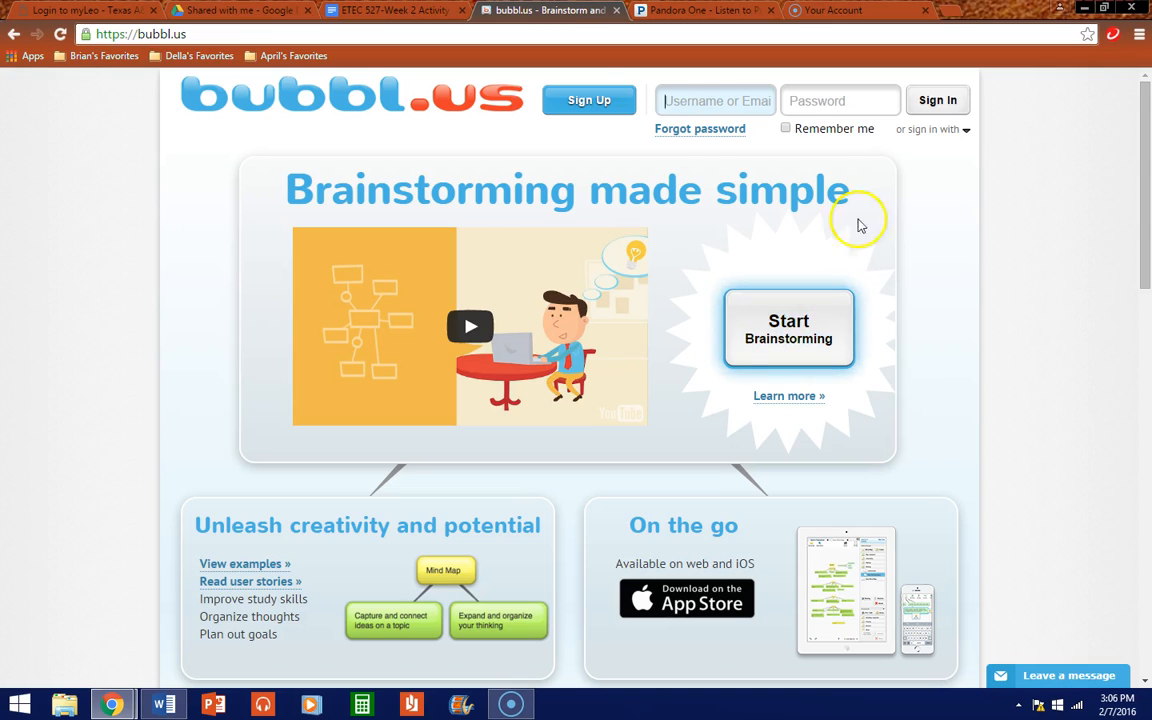
click(581, 104)
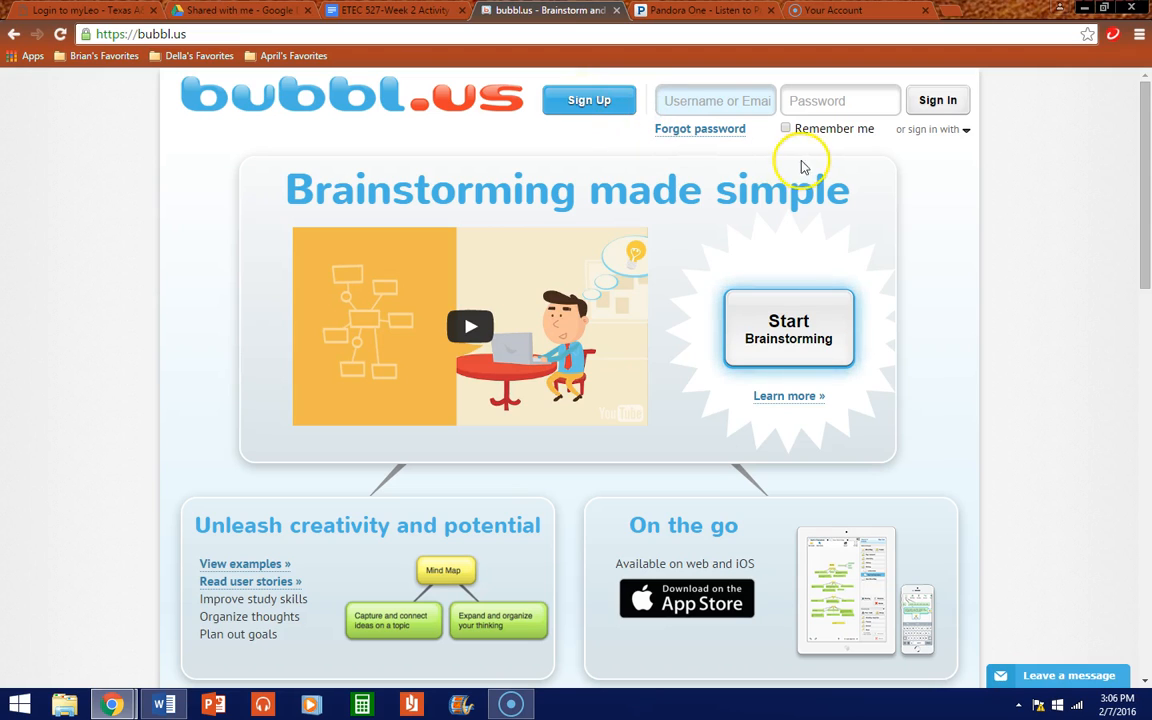
mouse_move(928, 131)
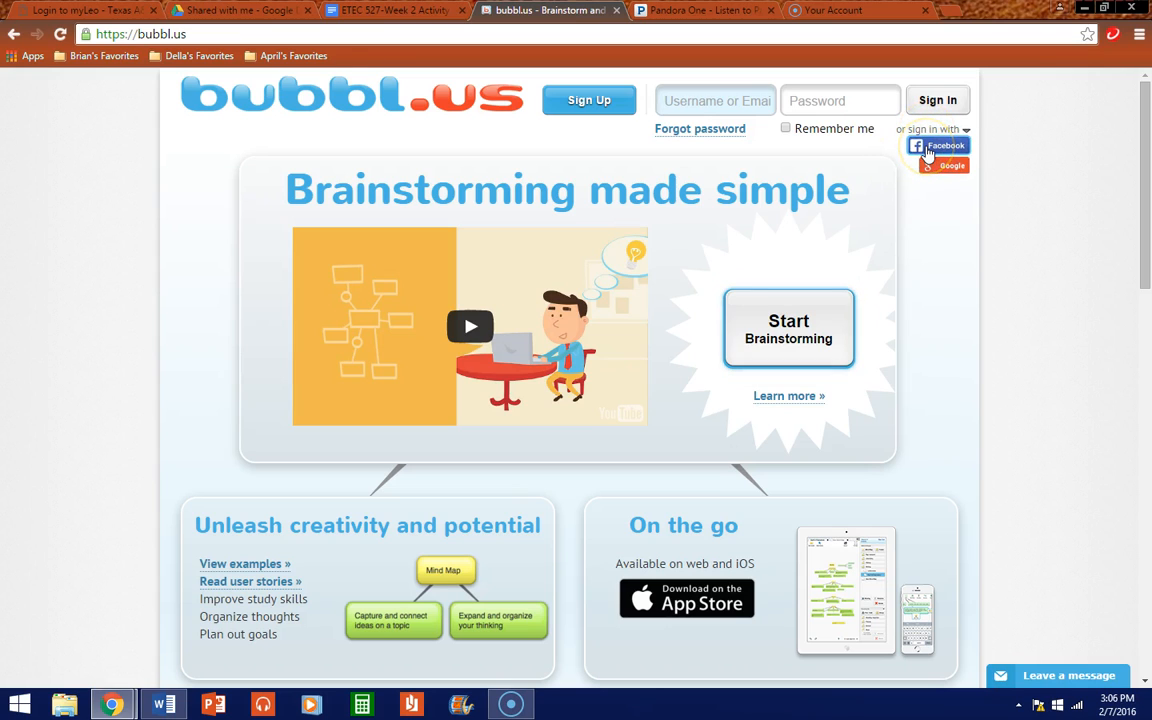
click(938, 170)
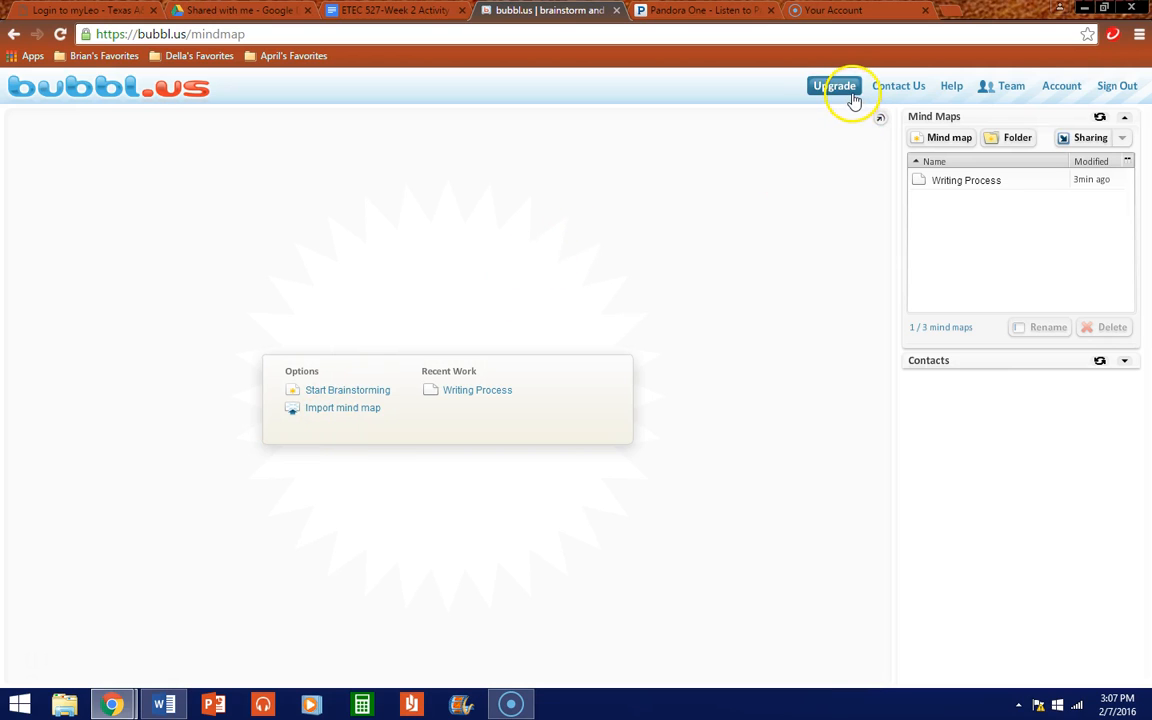
Step: Open the Help topics in a new tab and browse the list
click(943, 86)
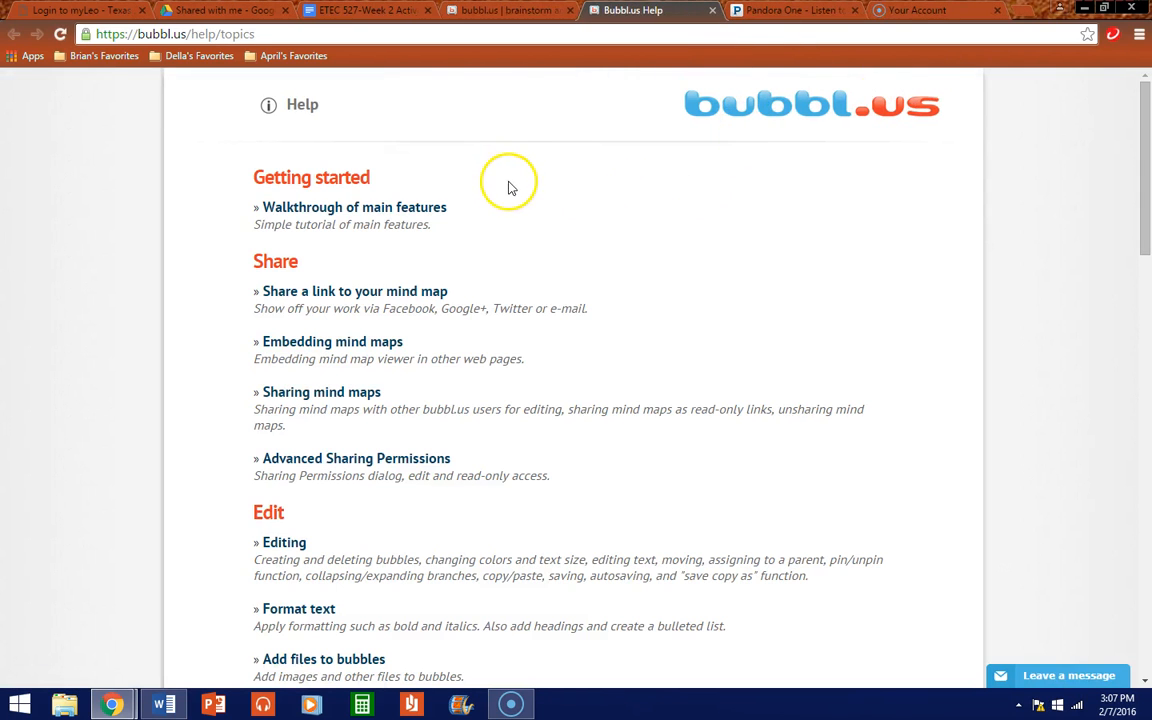
scroll(510, 185, down, 4)
scroll(505, 522, down, 2)
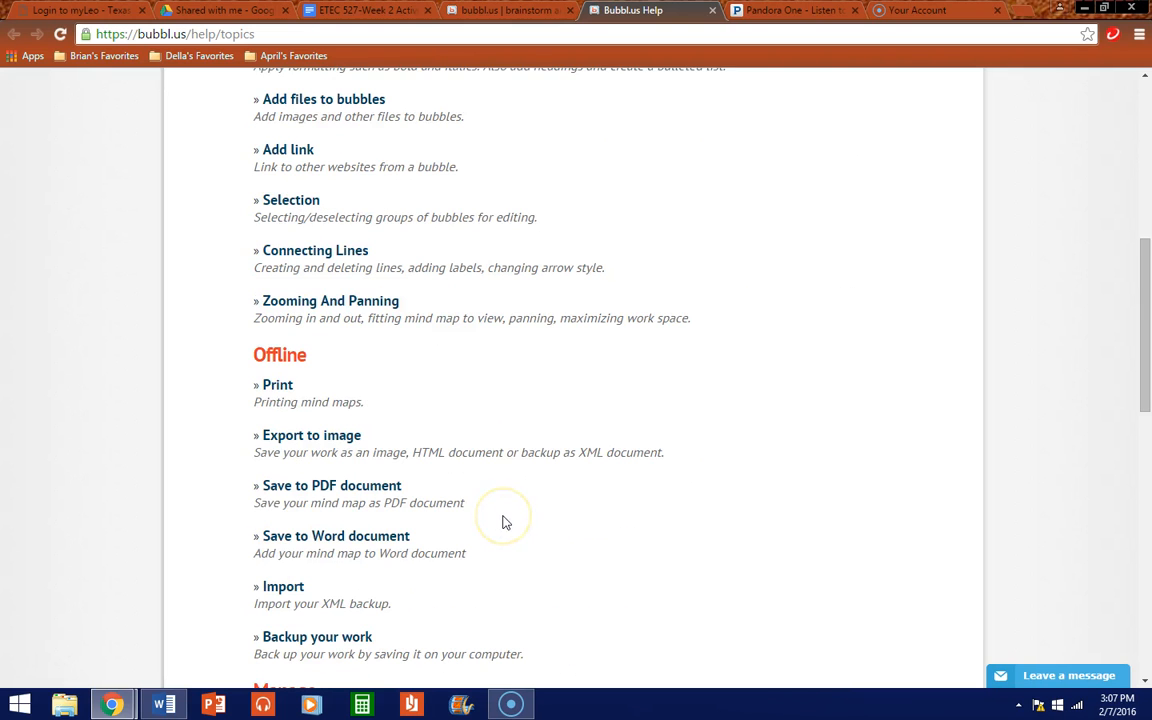
scroll(504, 522, up, 3)
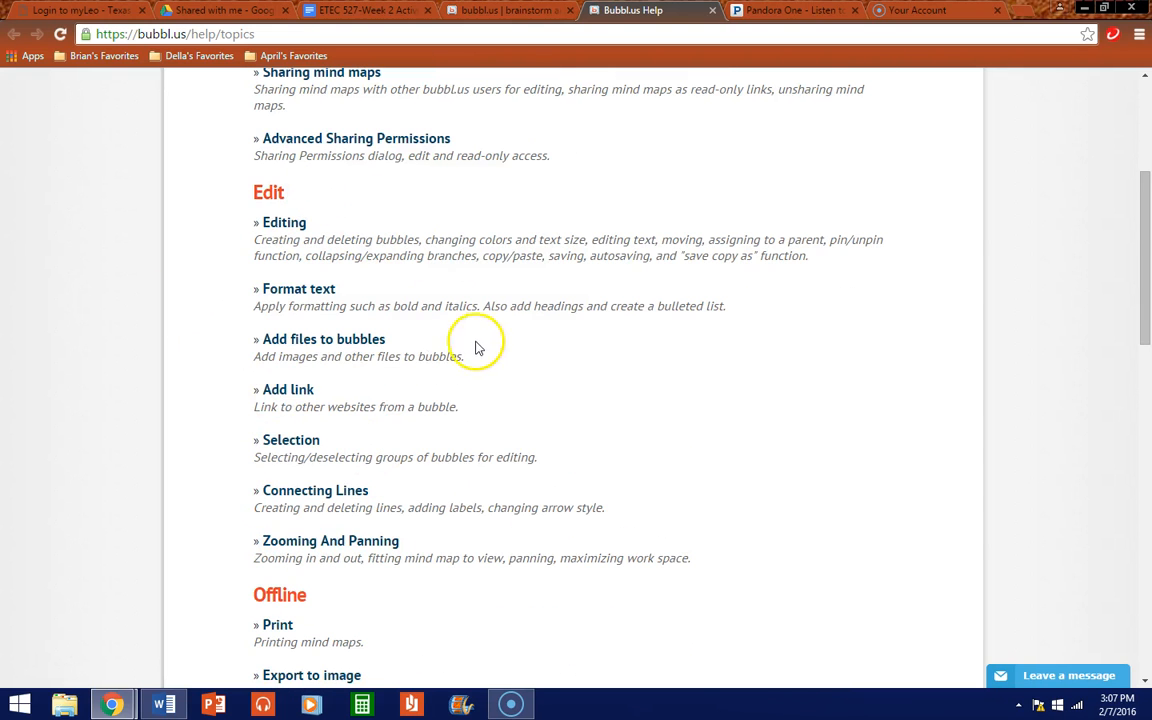
scroll(480, 350, down, 1)
scroll(480, 353, down, 4)
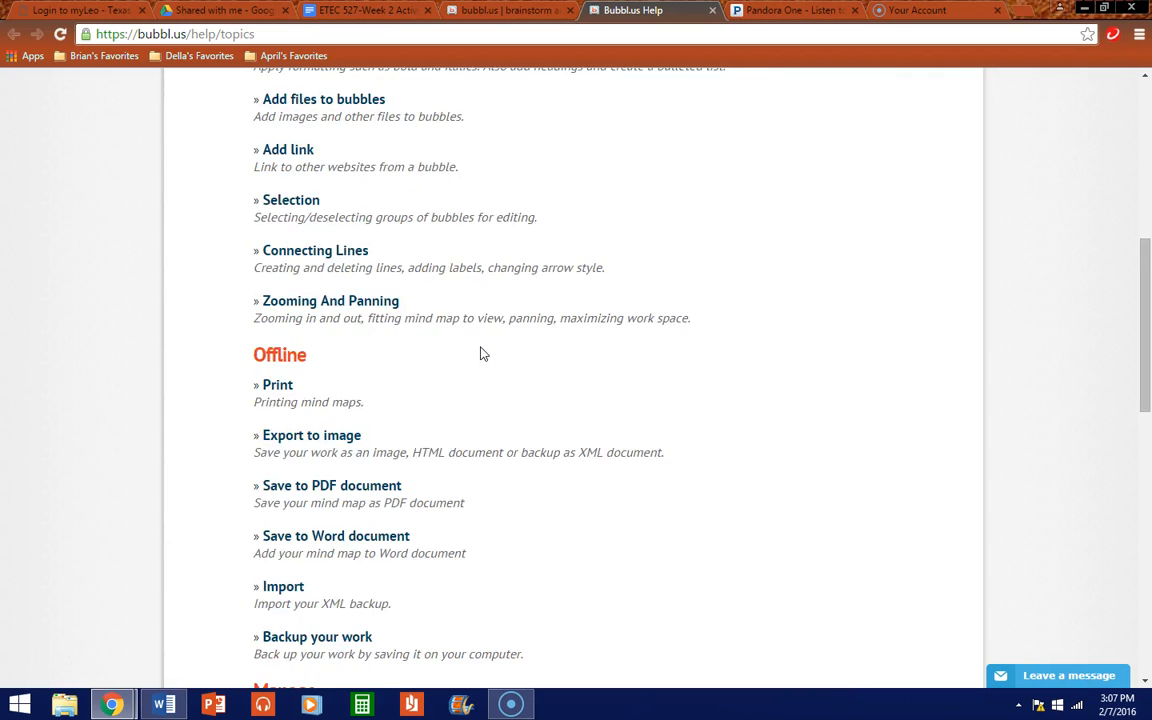
scroll(481, 347, up, 3)
scroll(481, 347, up, 2)
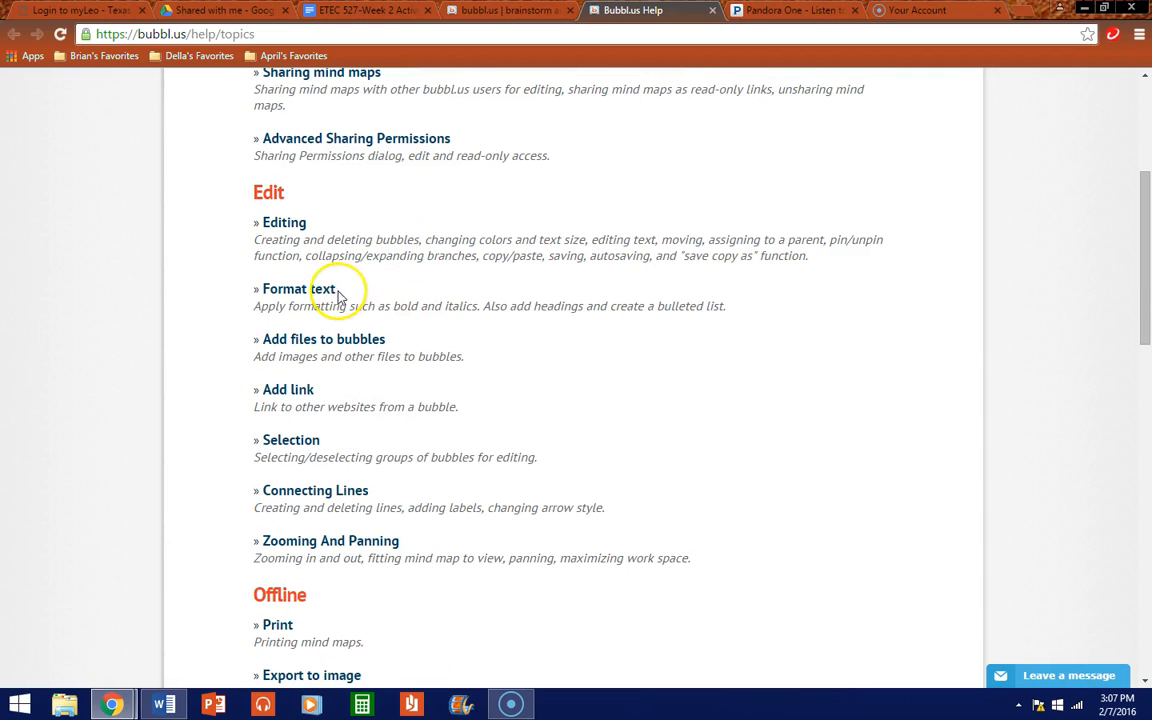
Step: Read the Format text help article, then go back and browse the topics again
click(275, 289)
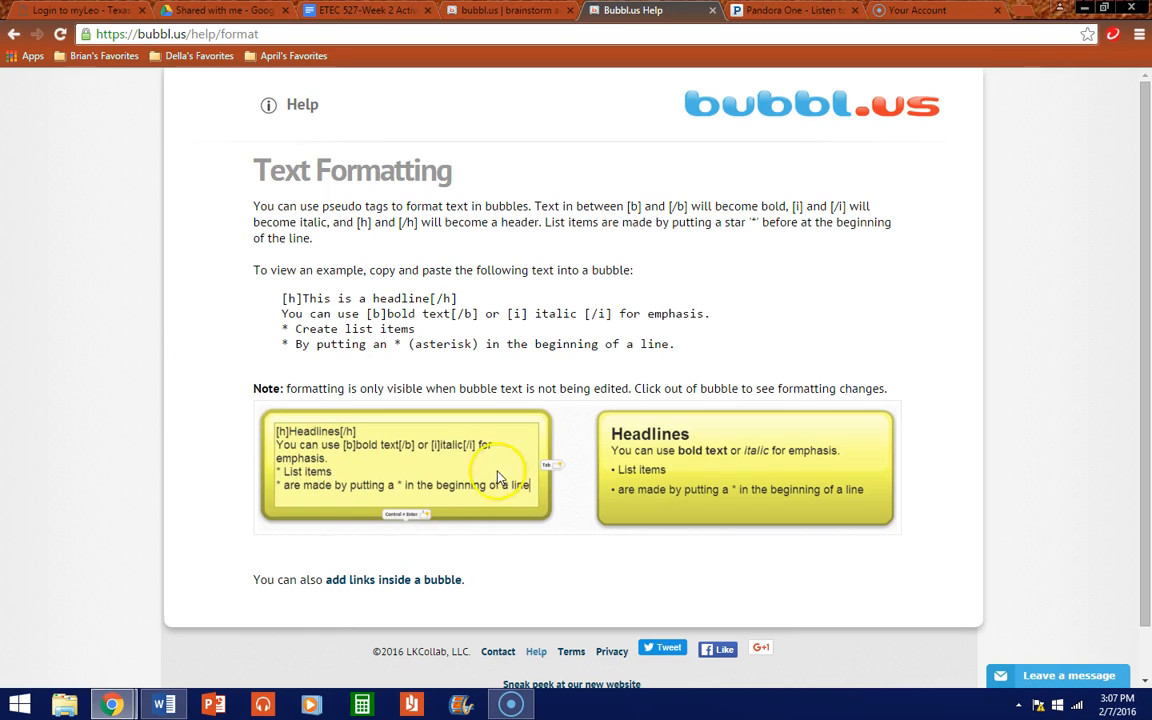
click(14, 34)
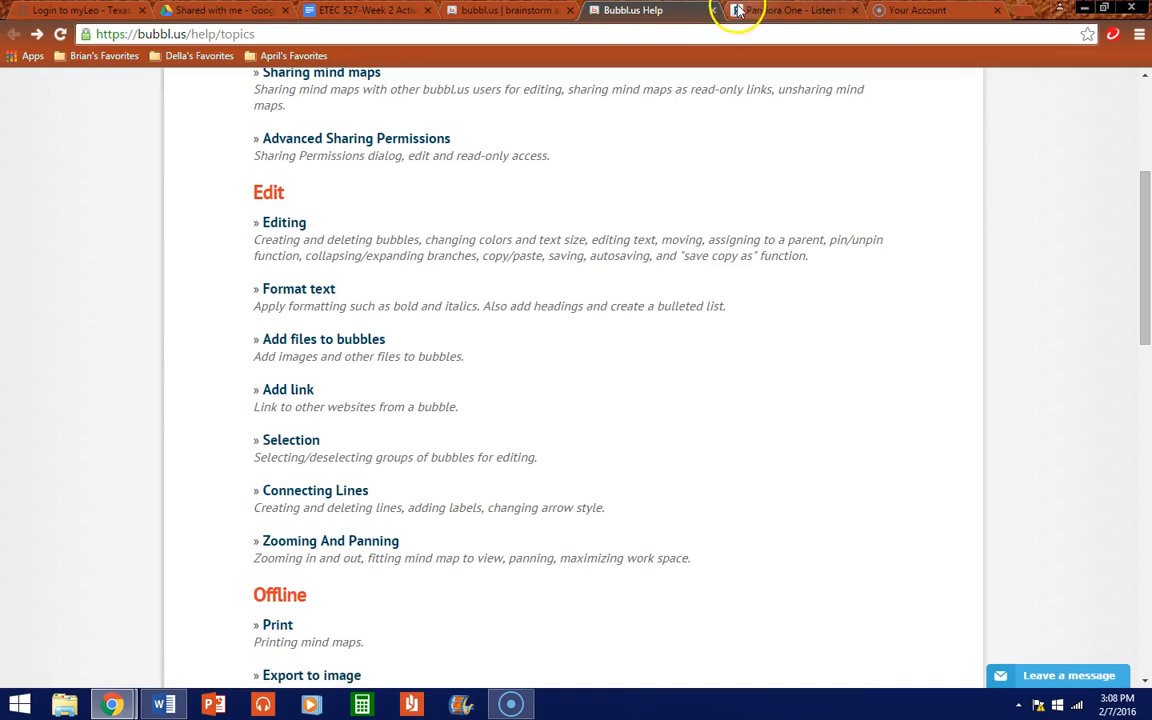
scroll(488, 355, down, 5)
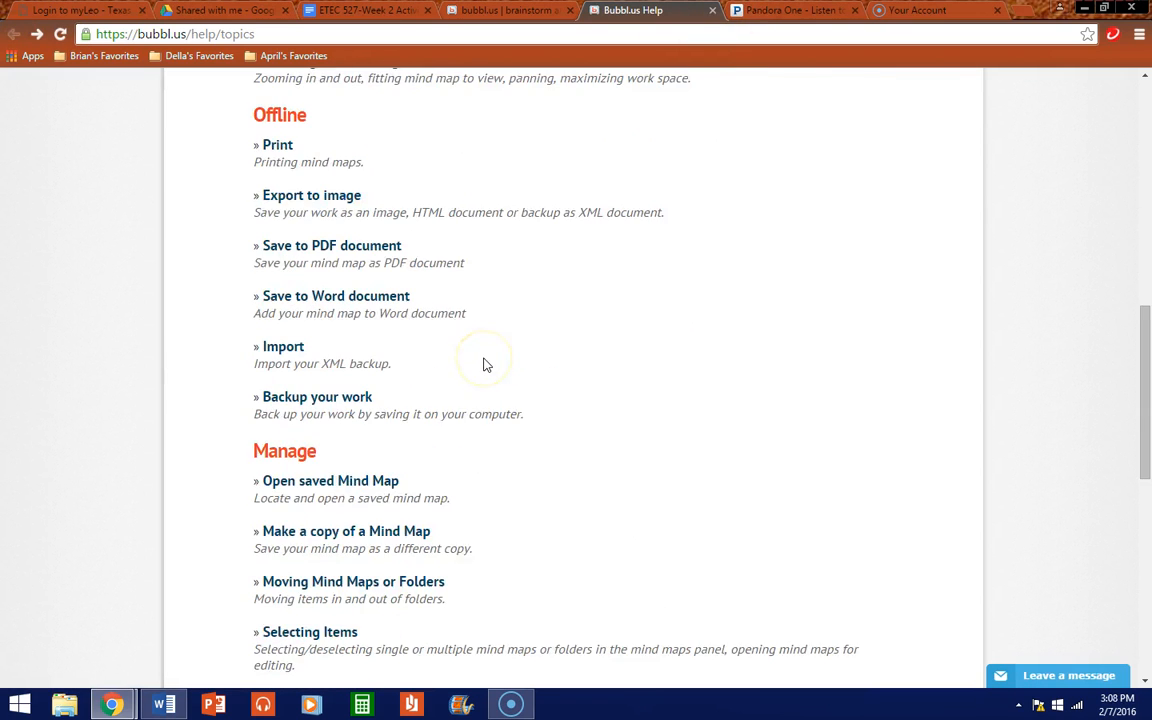
scroll(483, 362, up, 2)
scroll(458, 455, down, 3)
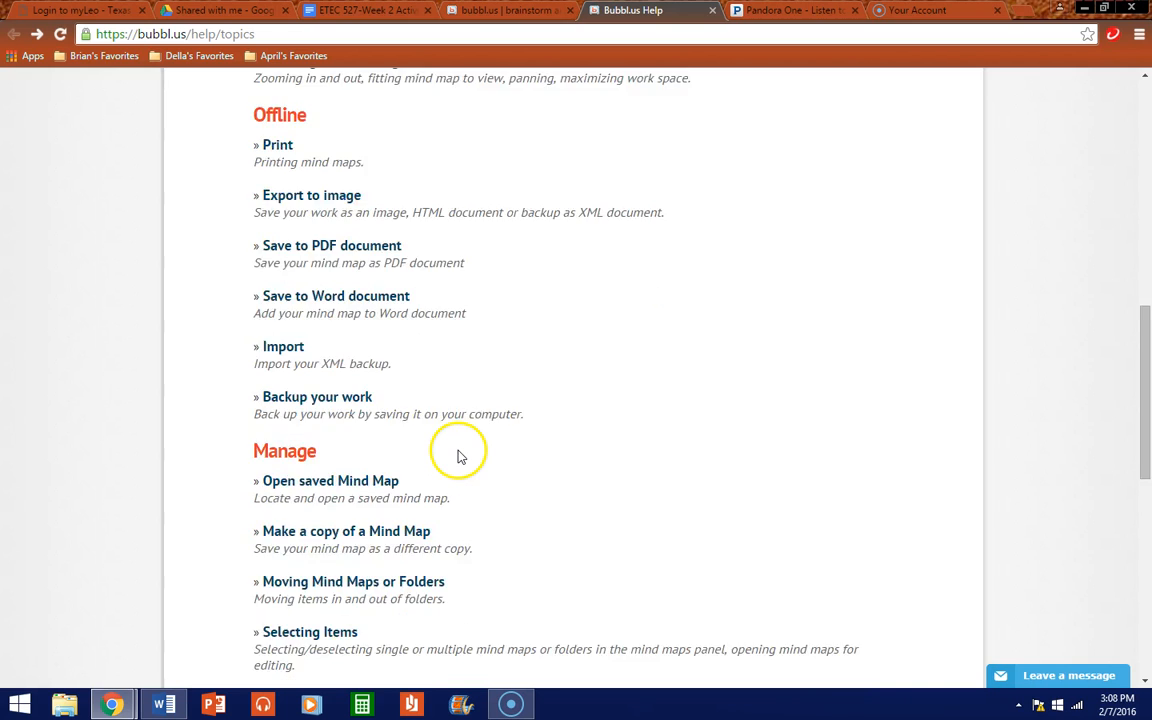
scroll(432, 470, down, 4)
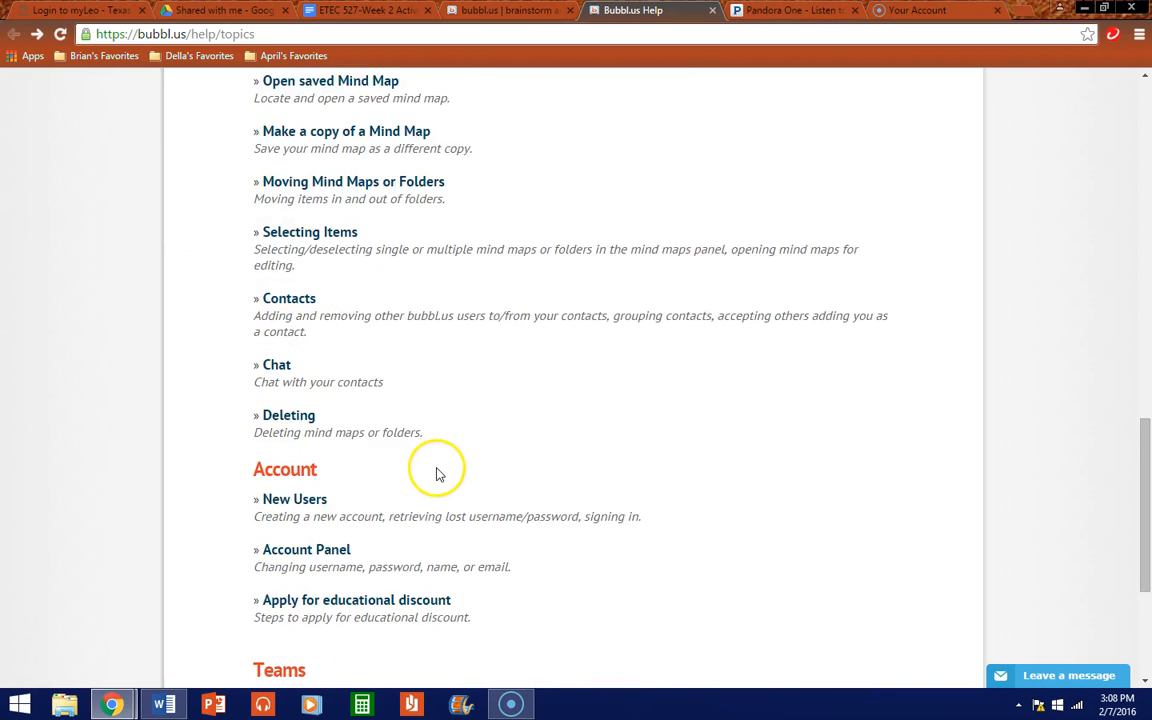
scroll(697, 505, up, 6)
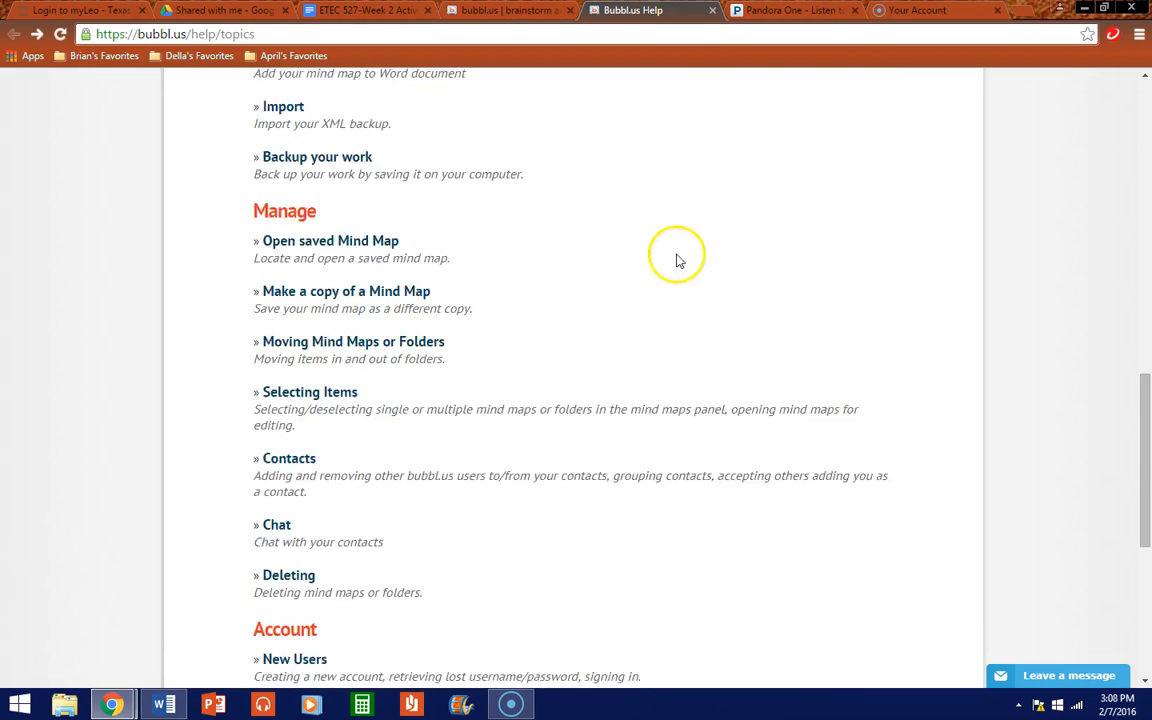
Step: Close the Help tab, expand the Contacts panel and open the Add Contacts dialog
click(712, 10)
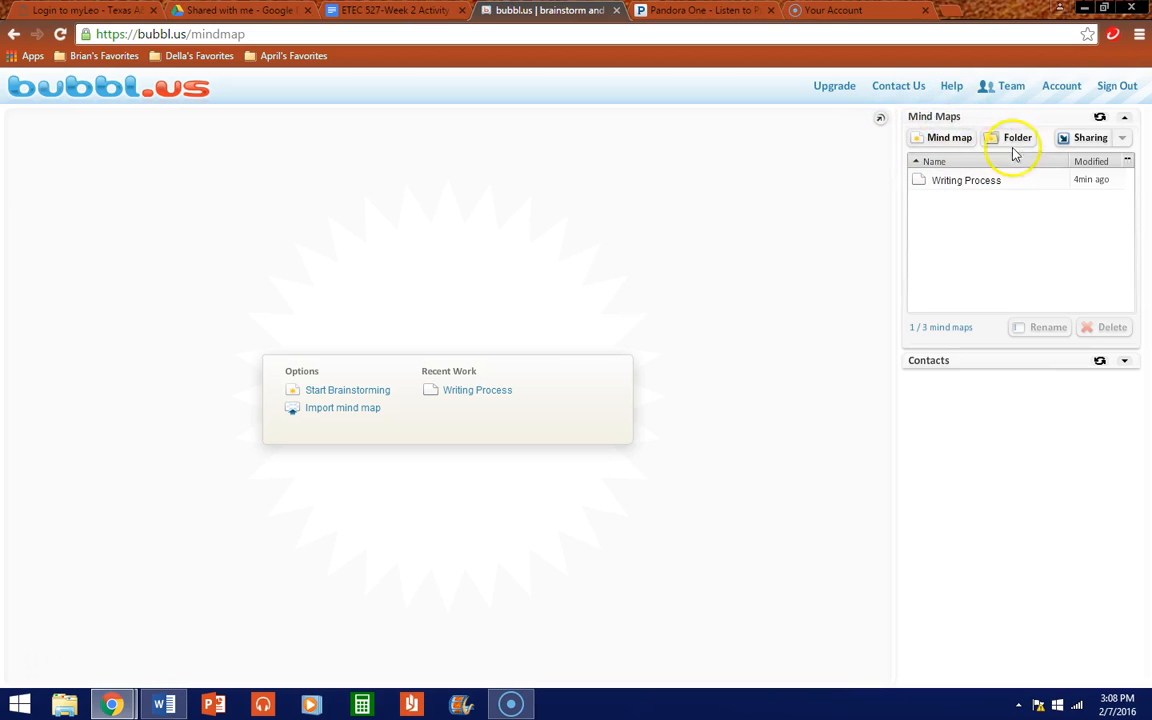
click(1128, 122)
click(1125, 119)
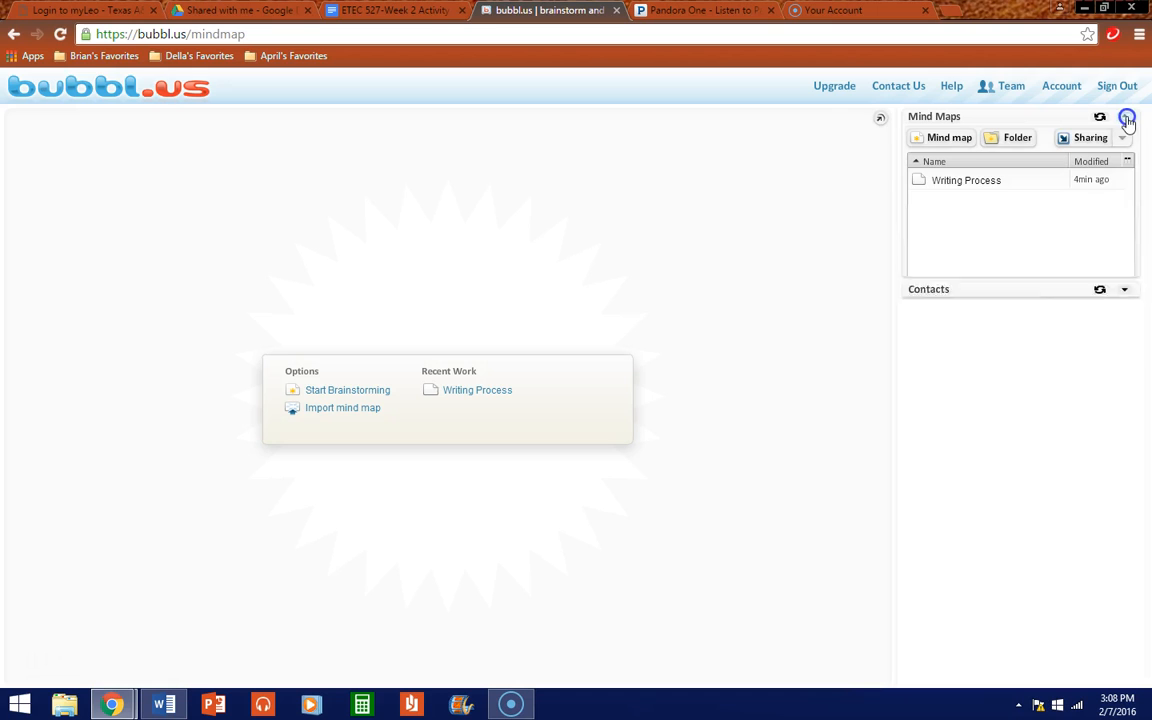
click(1124, 361)
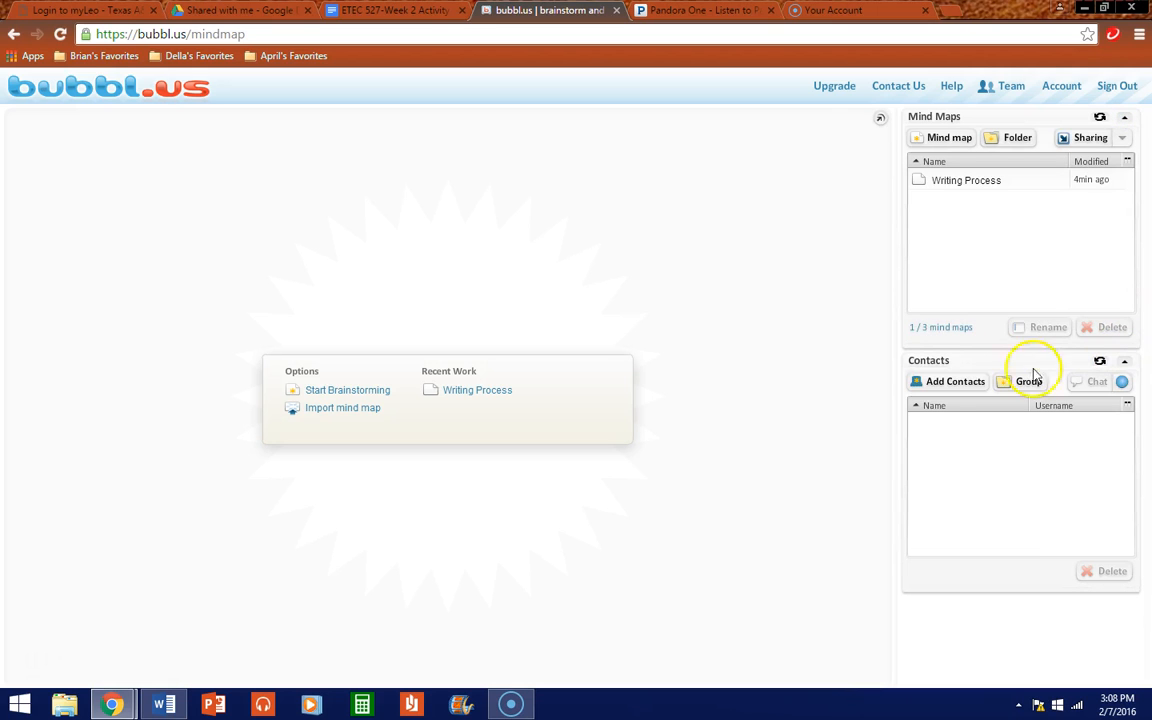
click(935, 383)
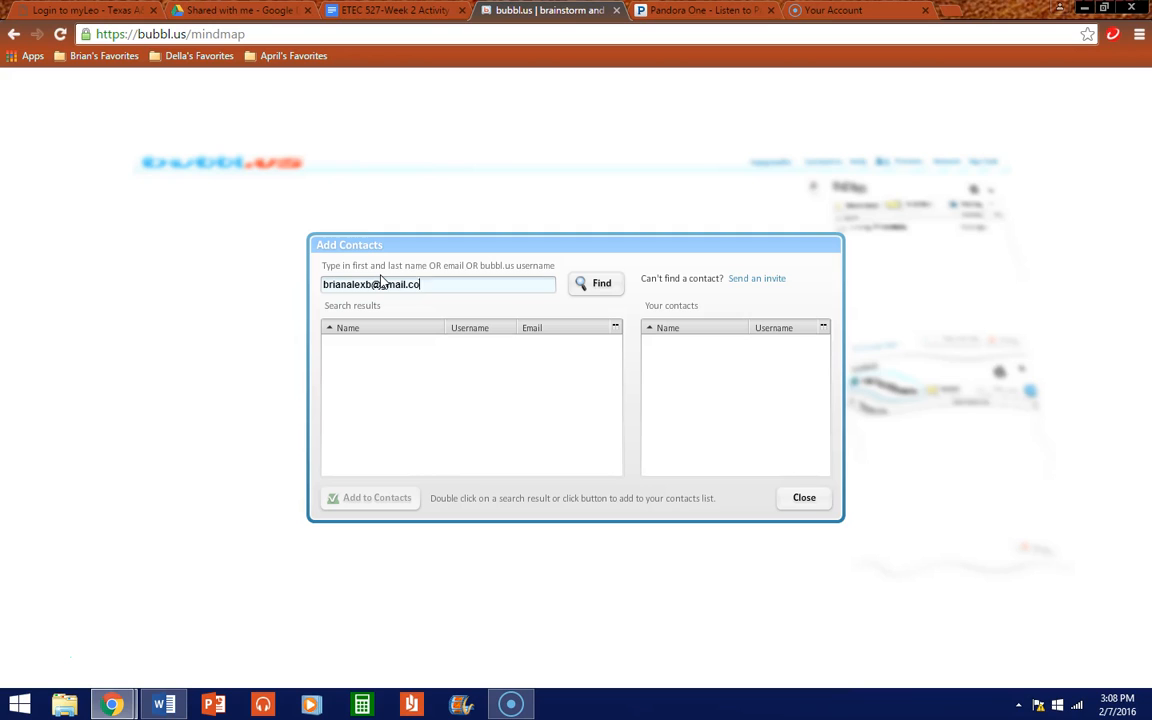
Step: Search a different e-mail address, add the matching user to Contacts, and close the dialog
click(585, 285)
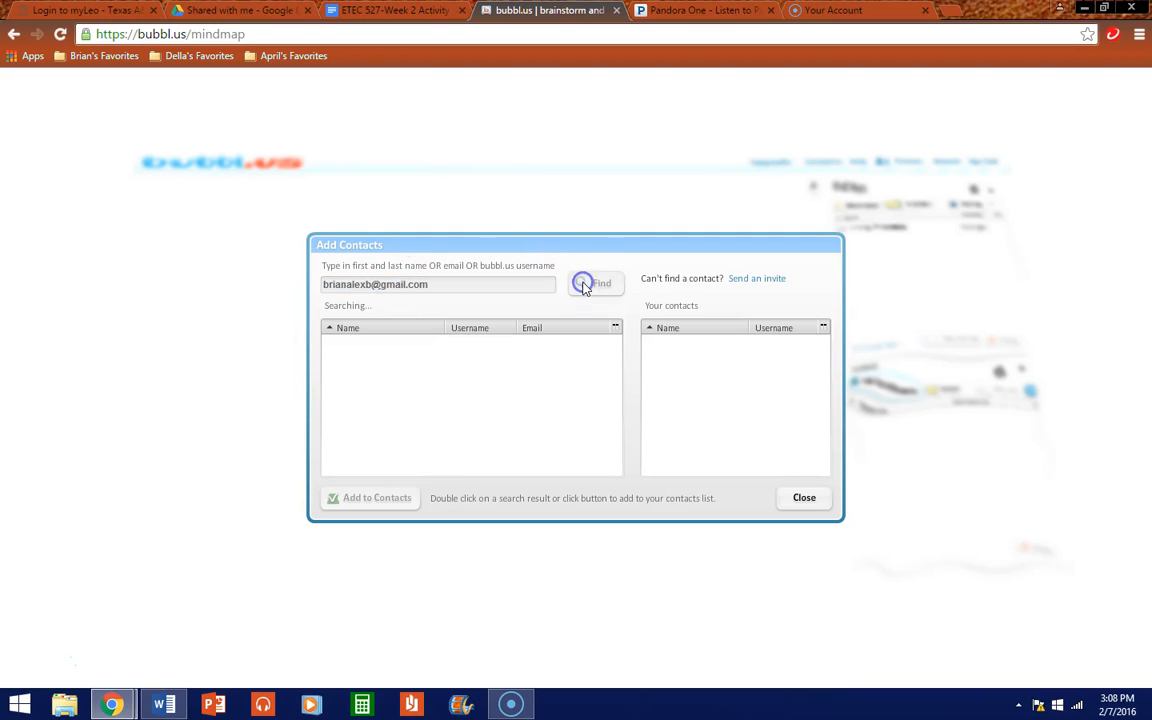
drag(514, 284, 31, 300)
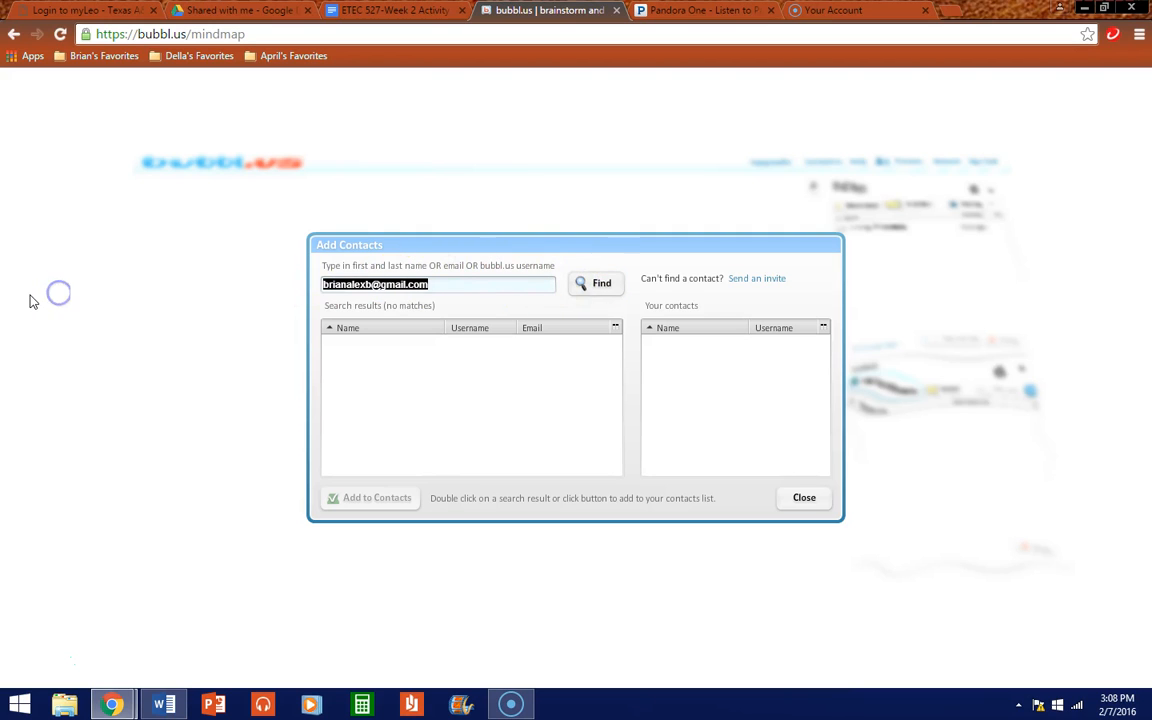
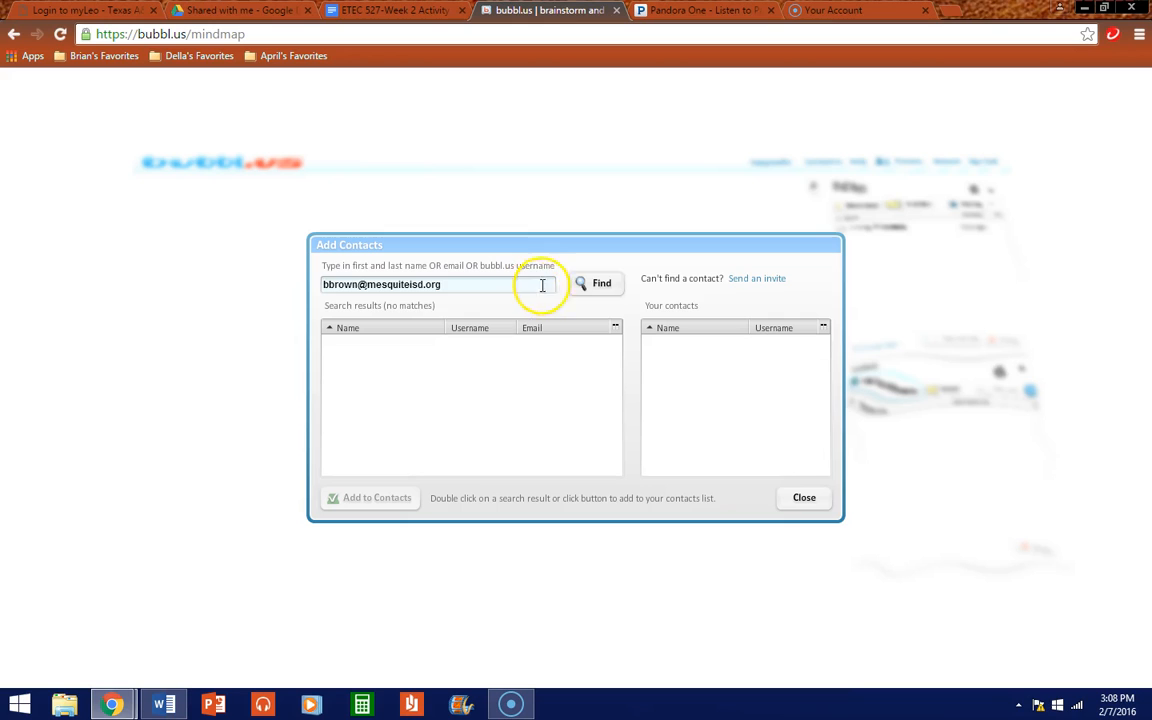
click(601, 285)
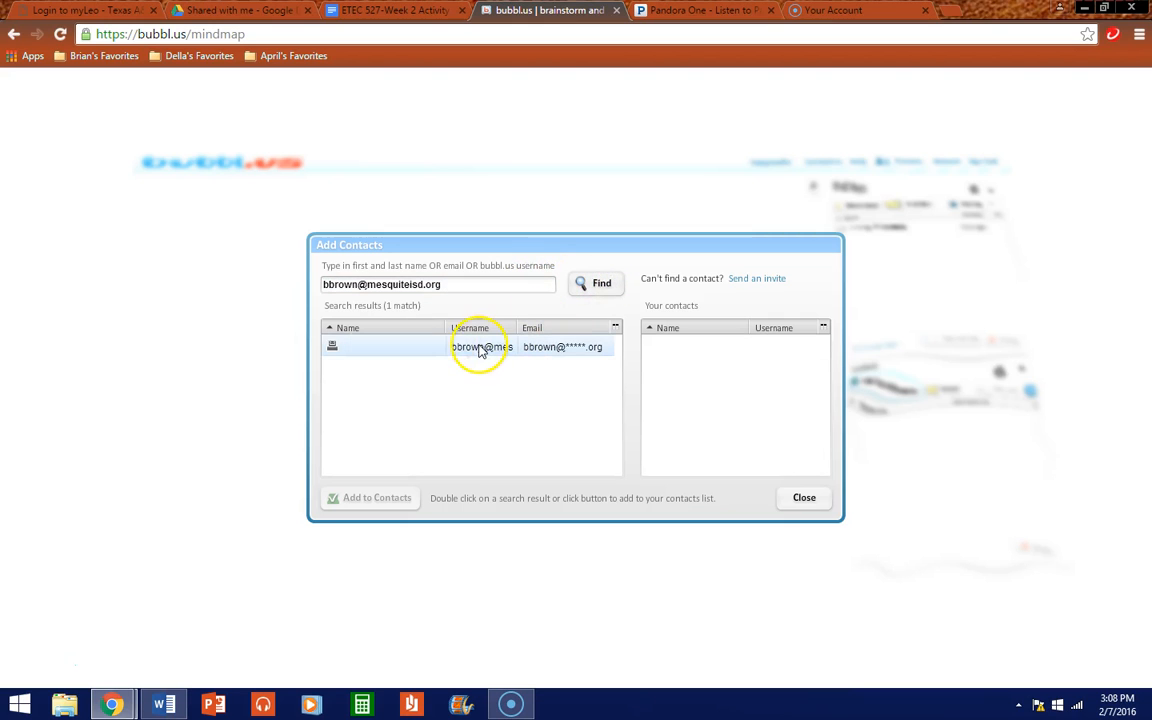
click(425, 356)
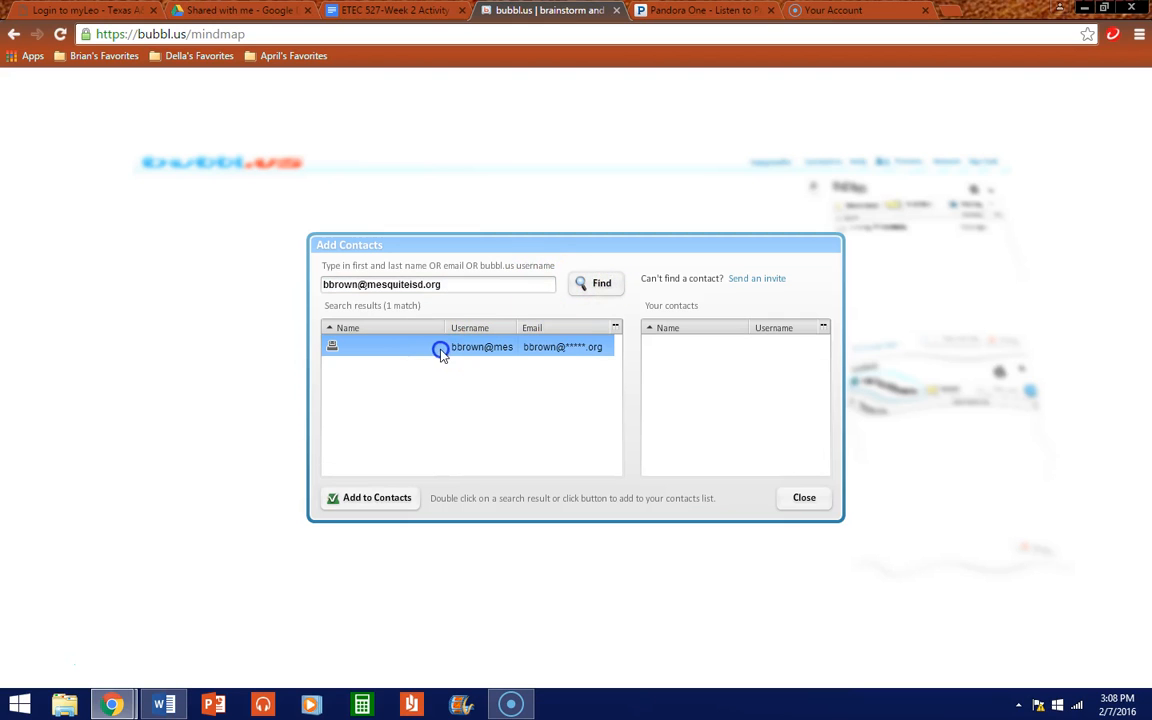
click(388, 503)
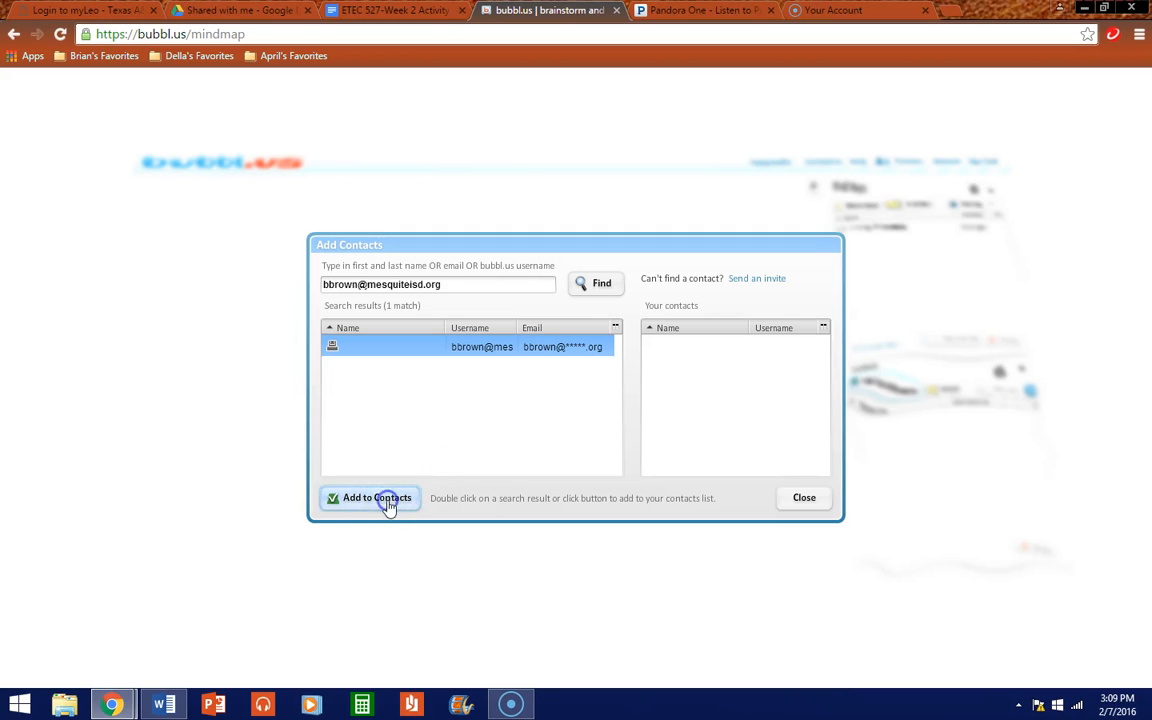
click(805, 499)
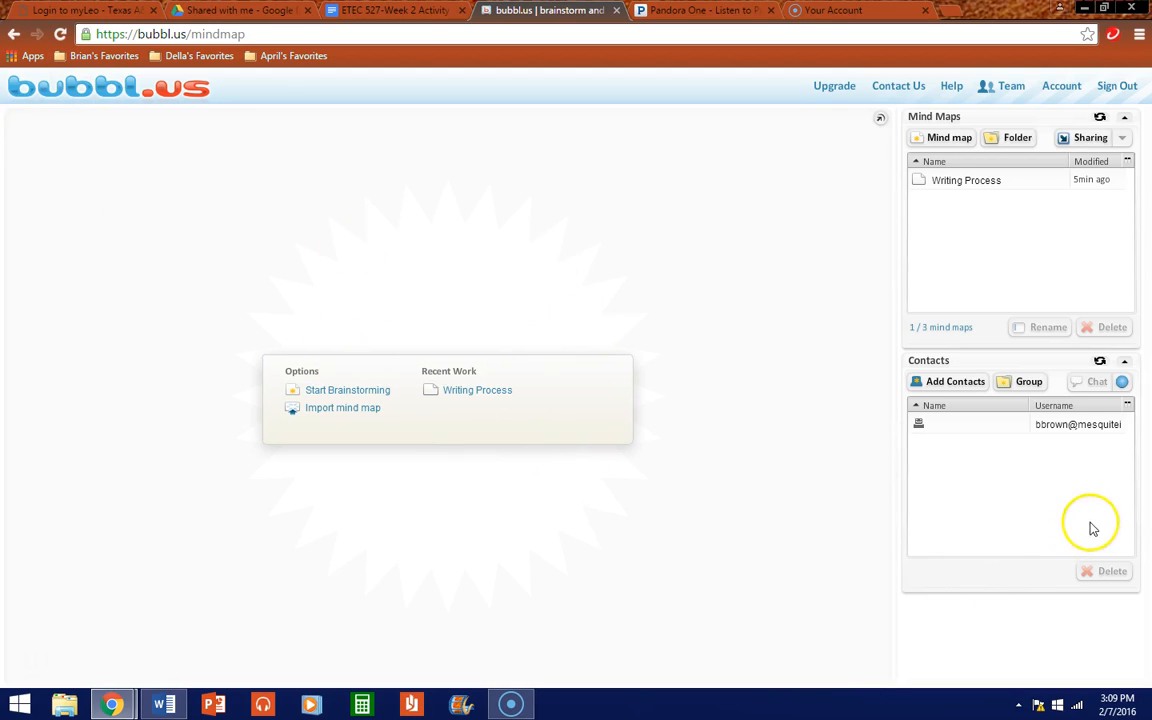
Step: Collapse the Contacts panel and highlight the '1 / 3 mind maps' label
click(1124, 363)
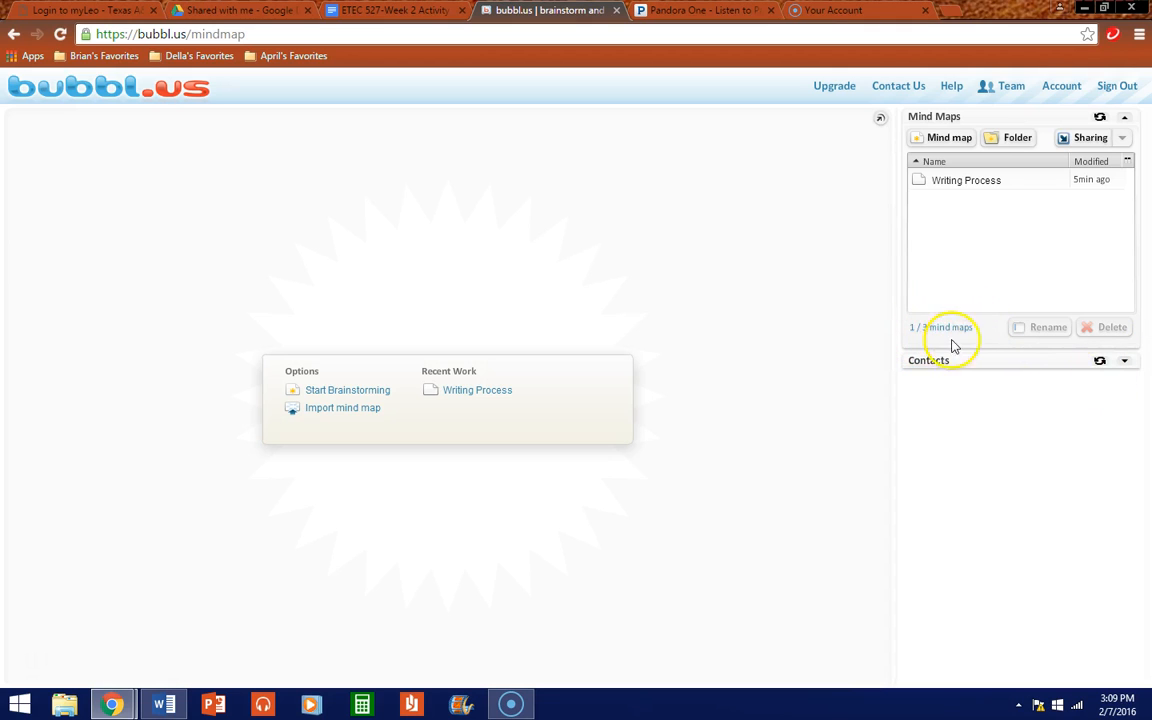
drag(966, 316, 916, 333)
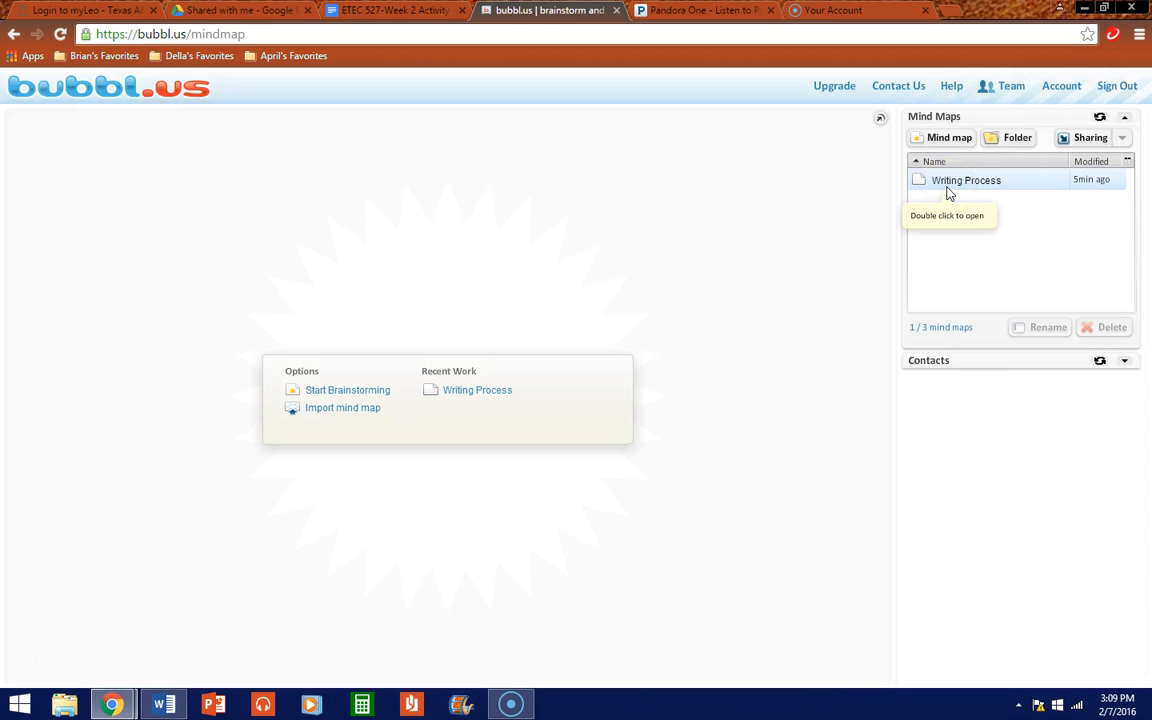
drag(944, 228, 975, 343)
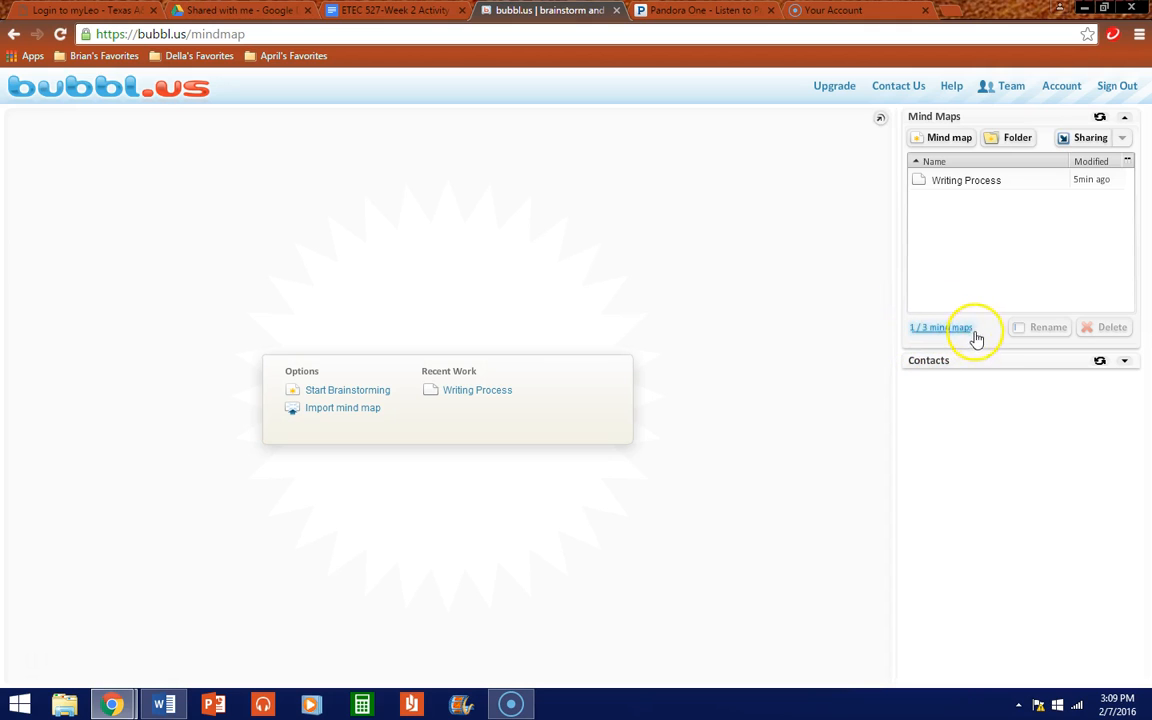
click(835, 88)
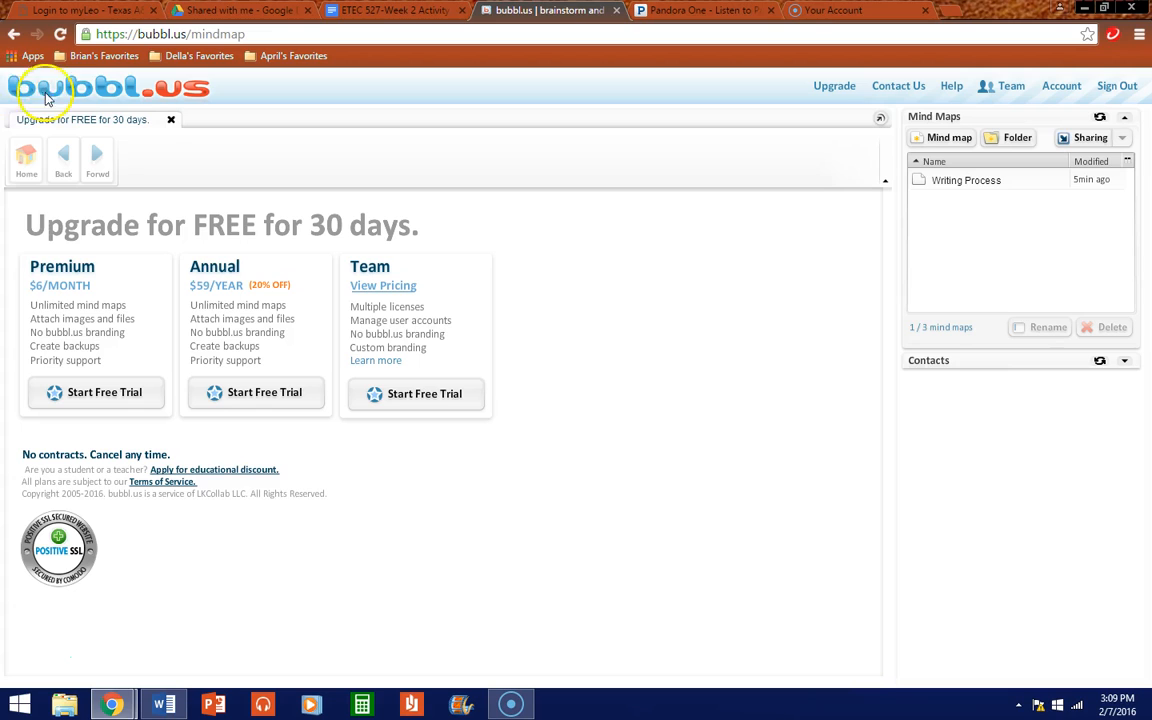
click(80, 323)
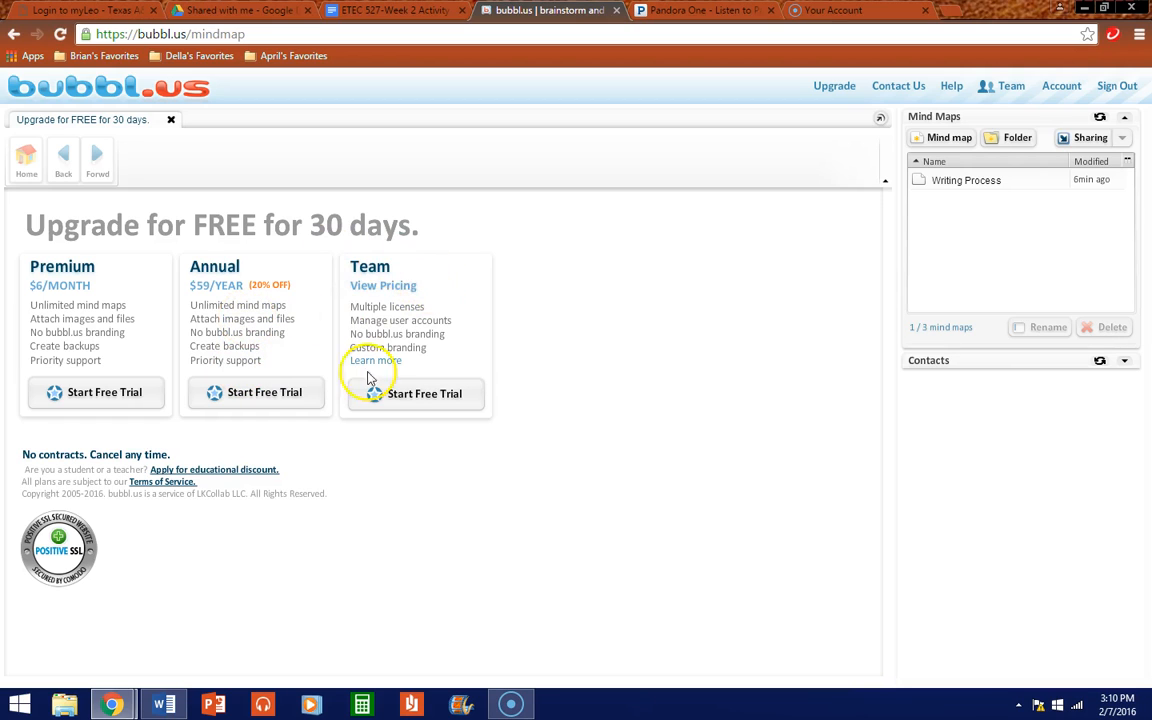
click(413, 297)
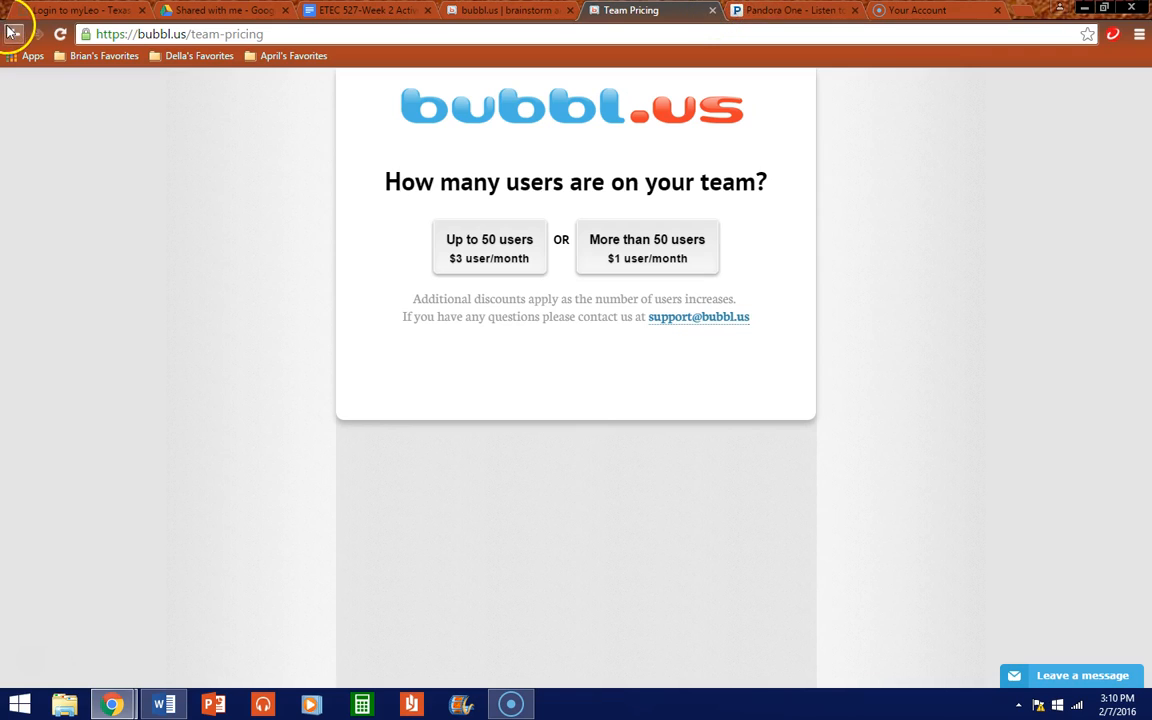
click(712, 10)
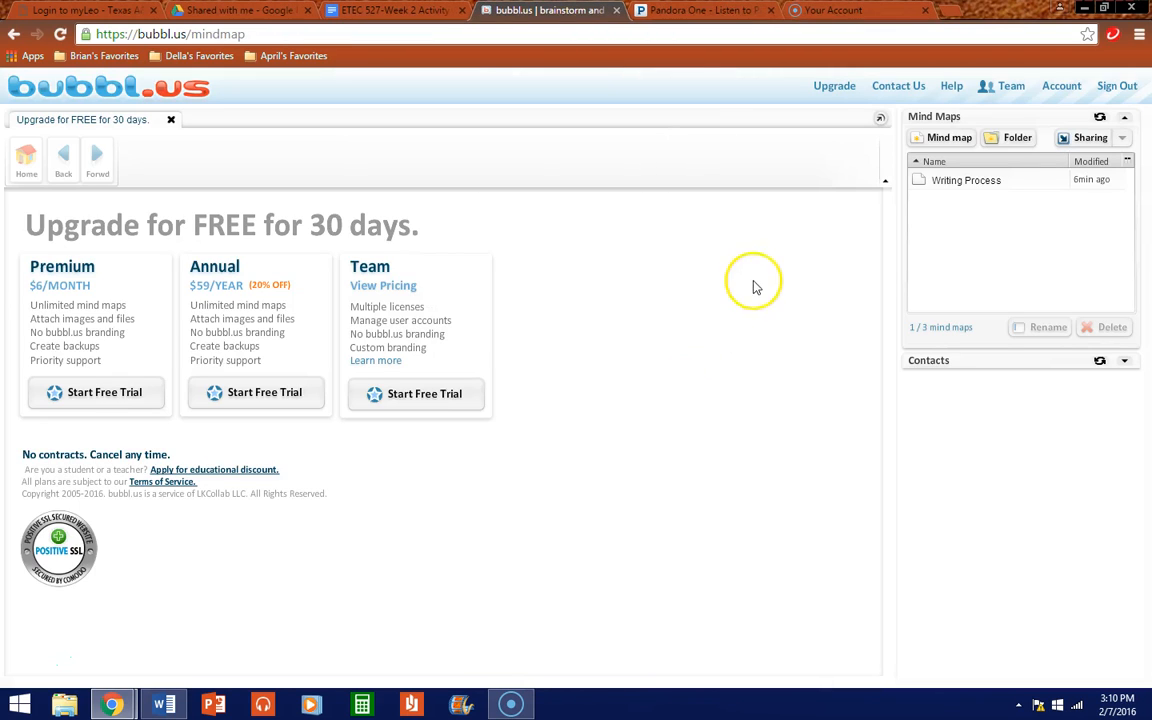
Step: Close the upgrade offer page and create a new mind map from the Mind Maps panel
click(170, 122)
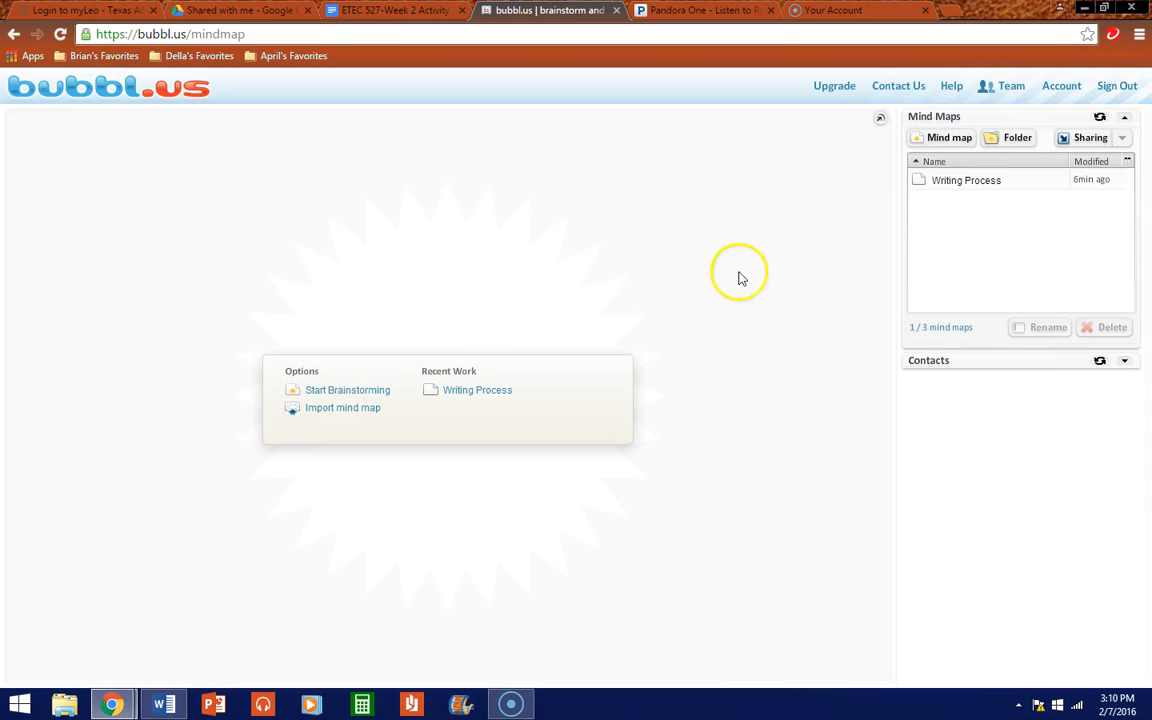
click(938, 140)
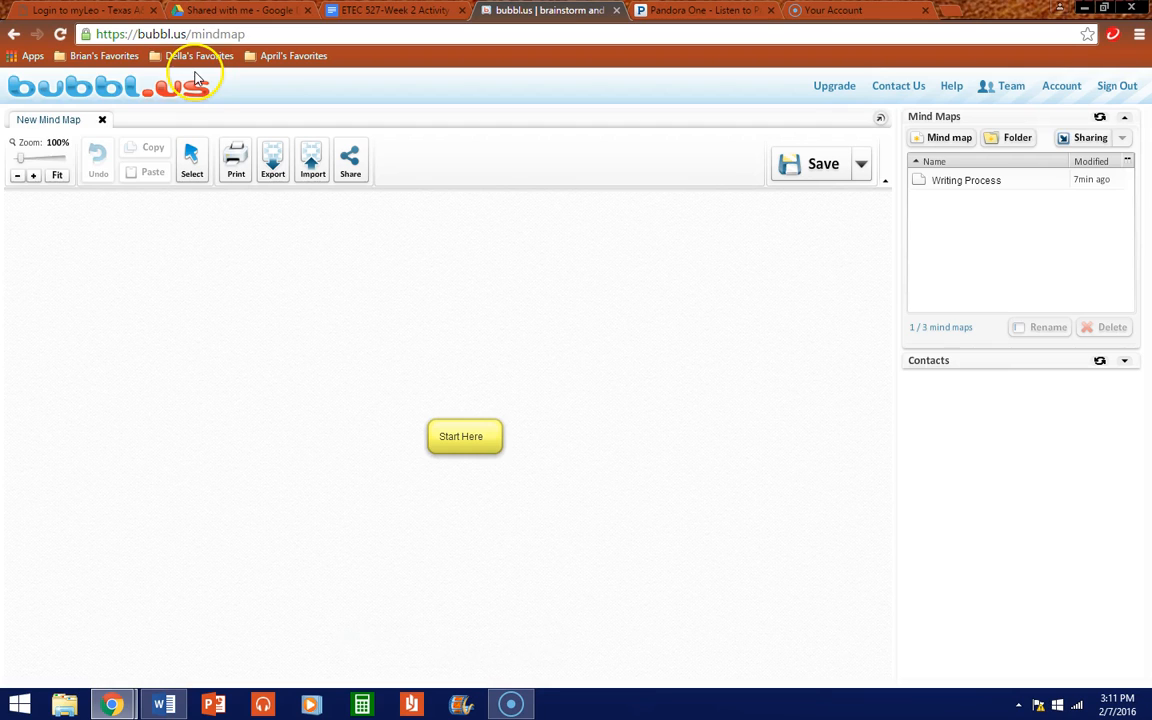
click(57, 176)
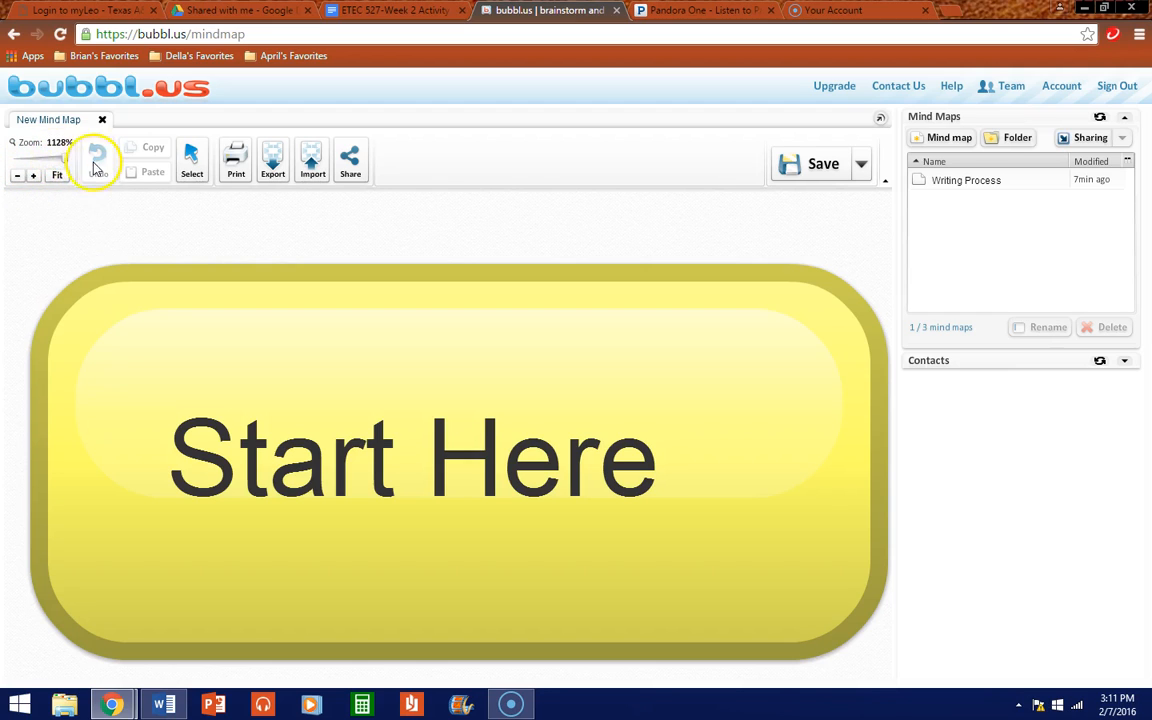
click(20, 175)
click(20, 175)
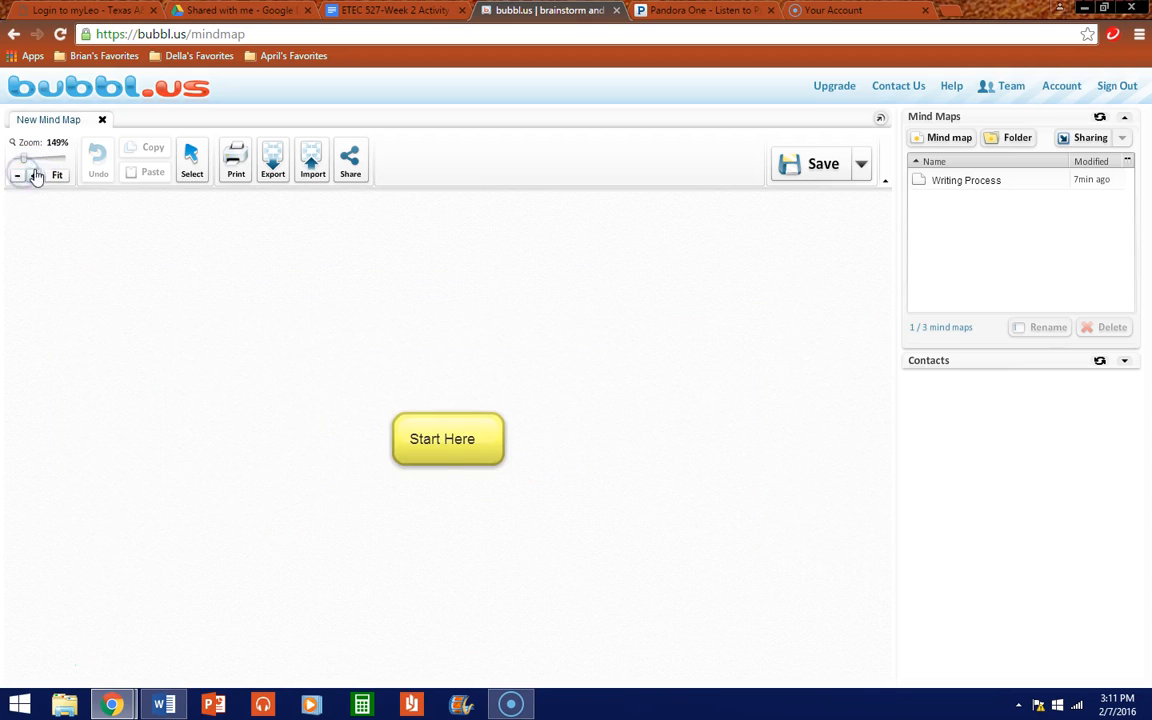
click(15, 180)
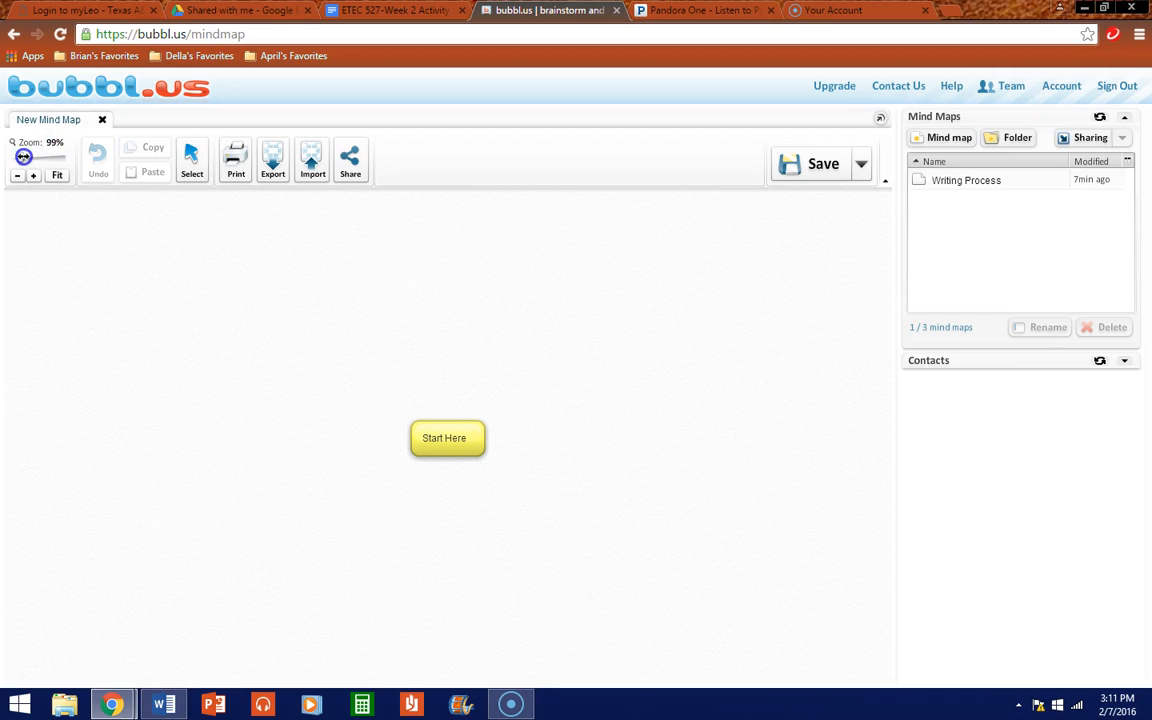
drag(23, 157, 22, 157)
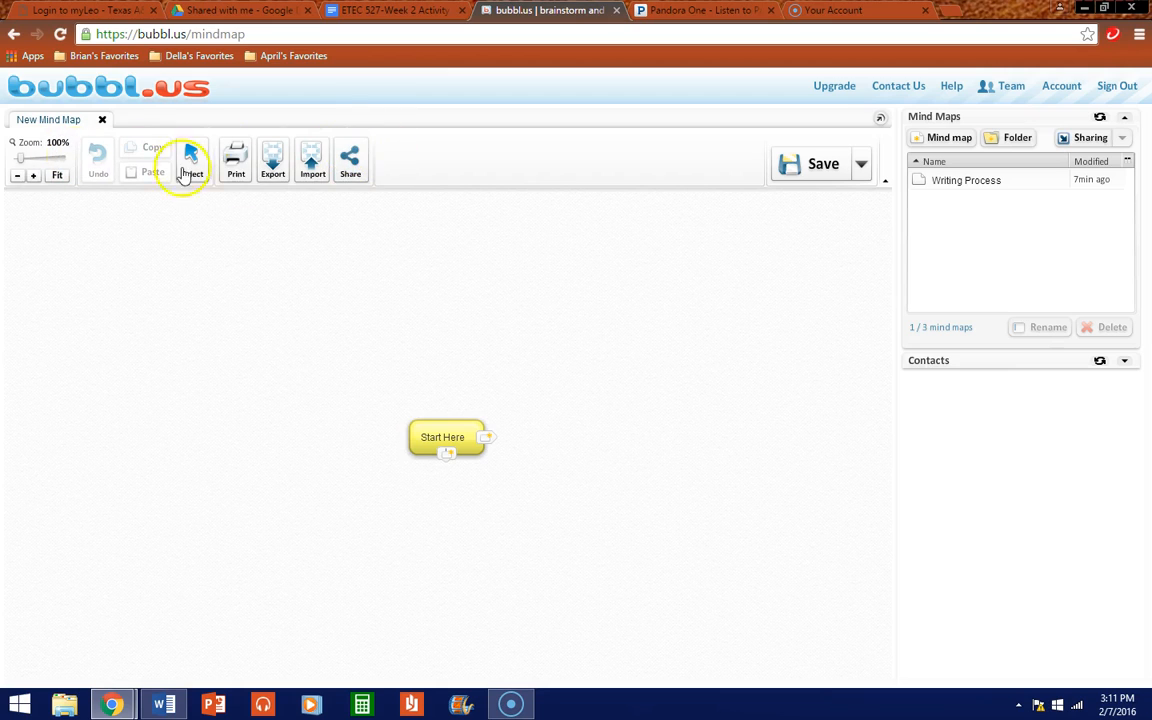
mouse_move(438, 433)
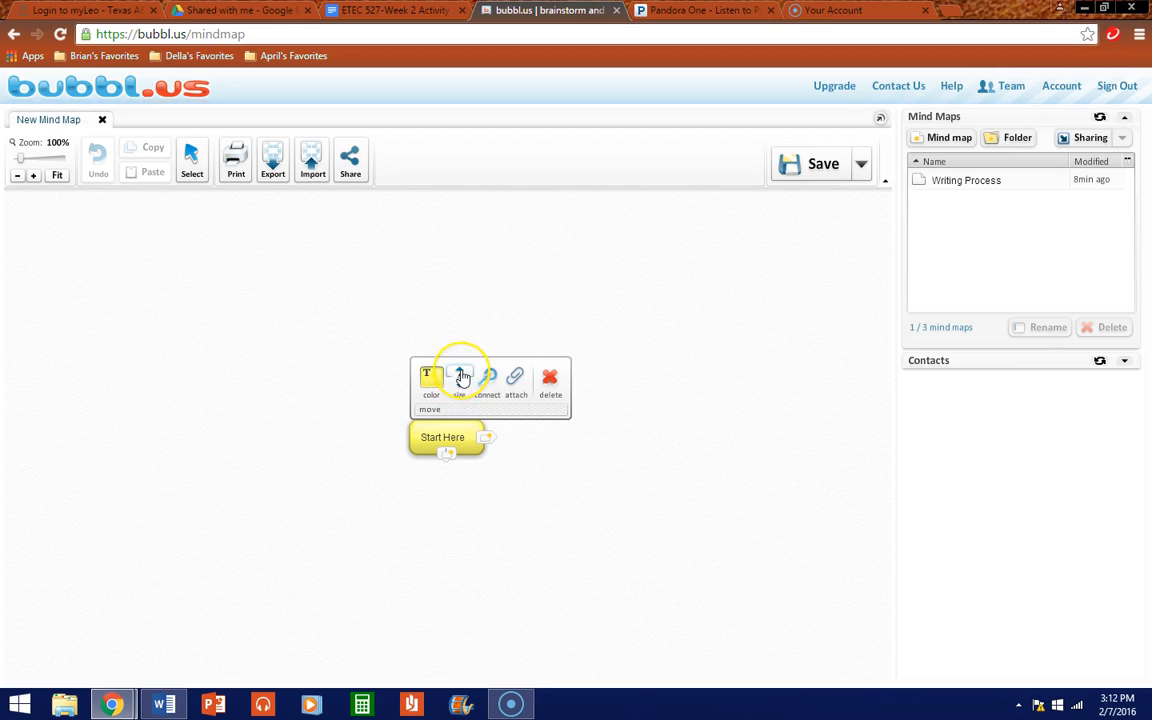
click(488, 384)
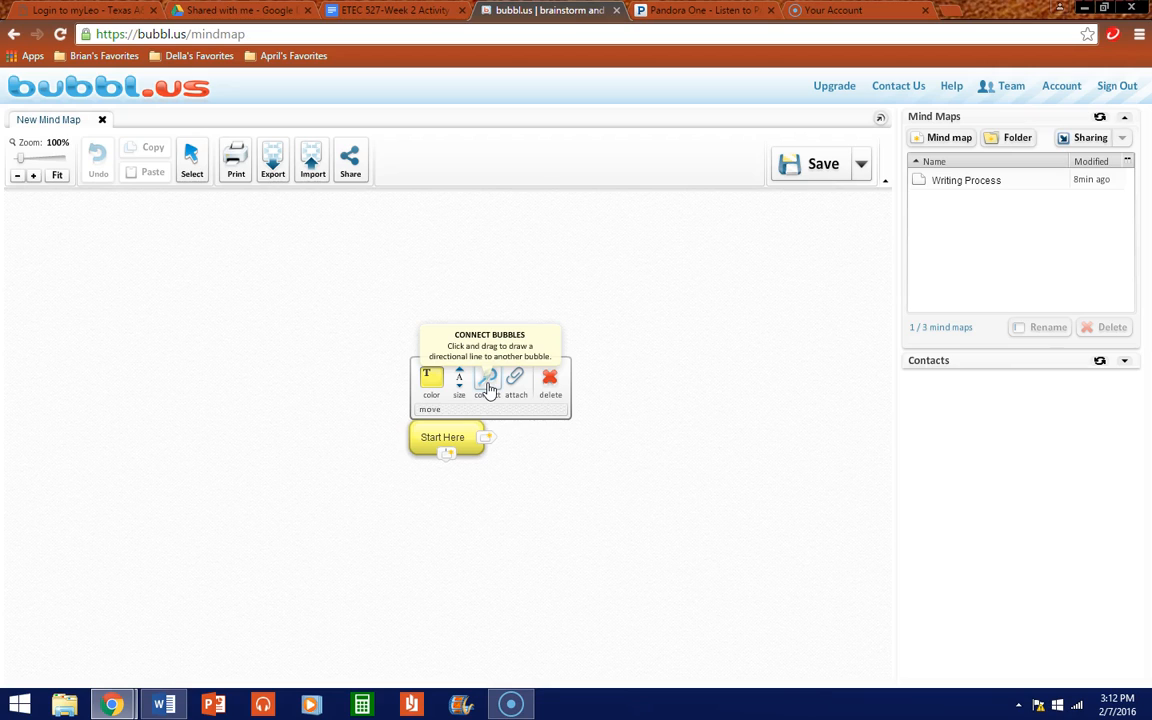
click(475, 398)
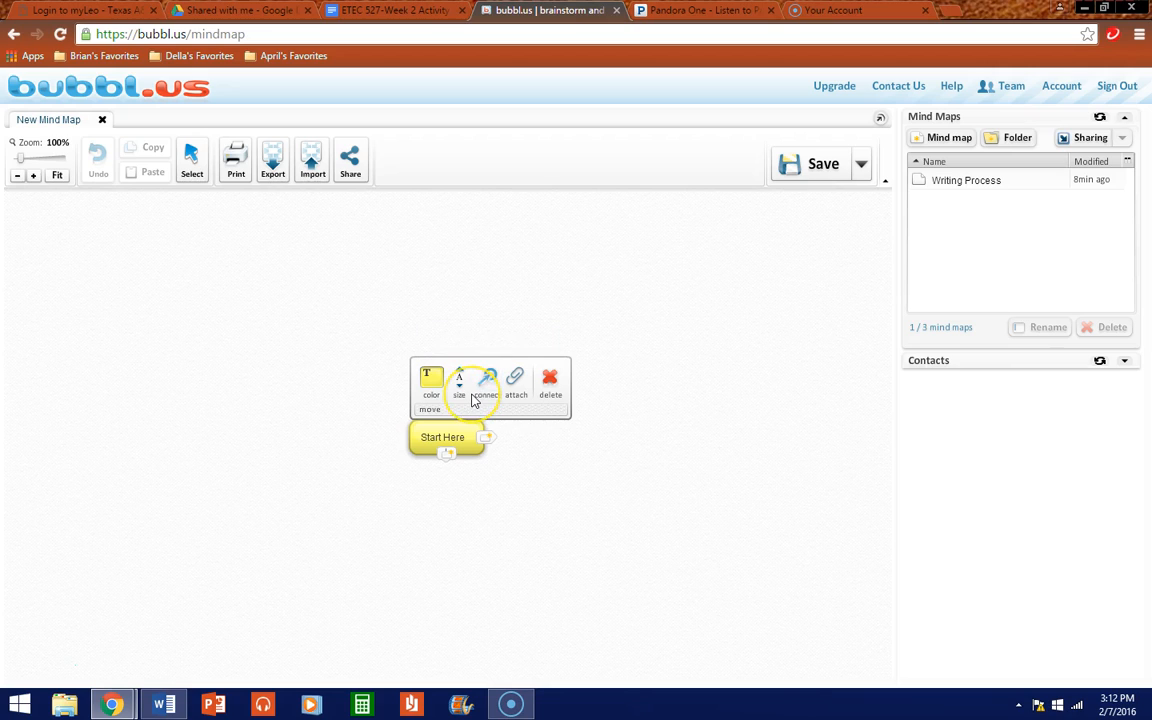
click(450, 457)
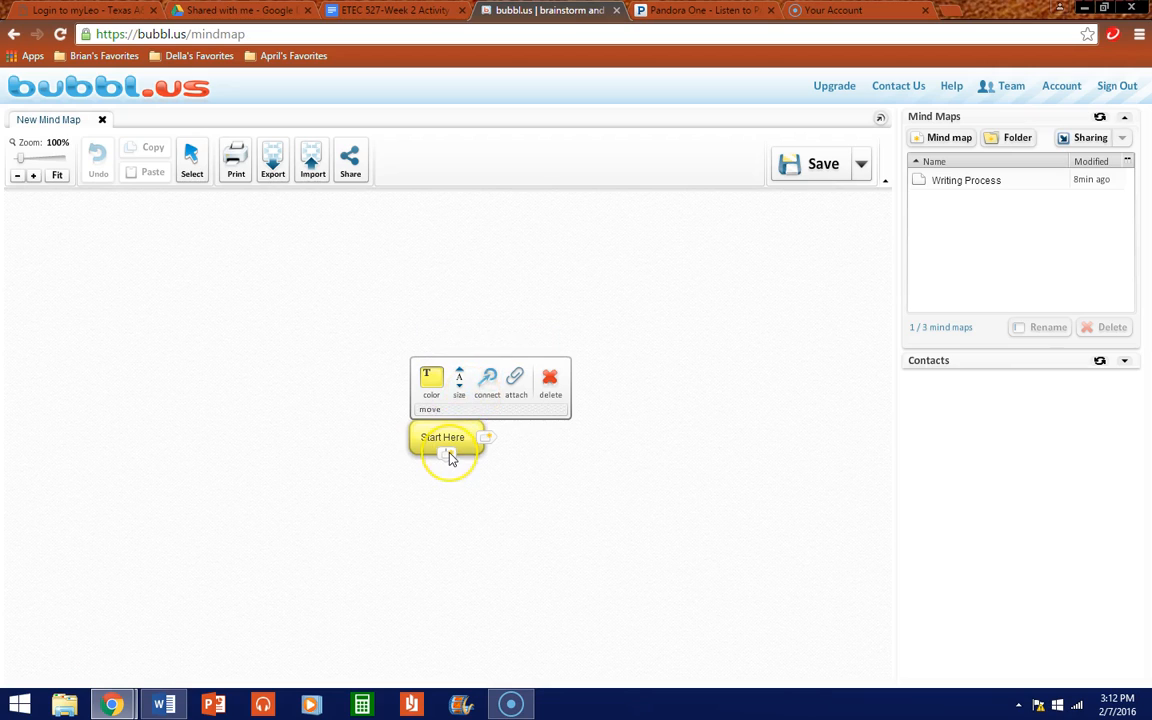
click(458, 440)
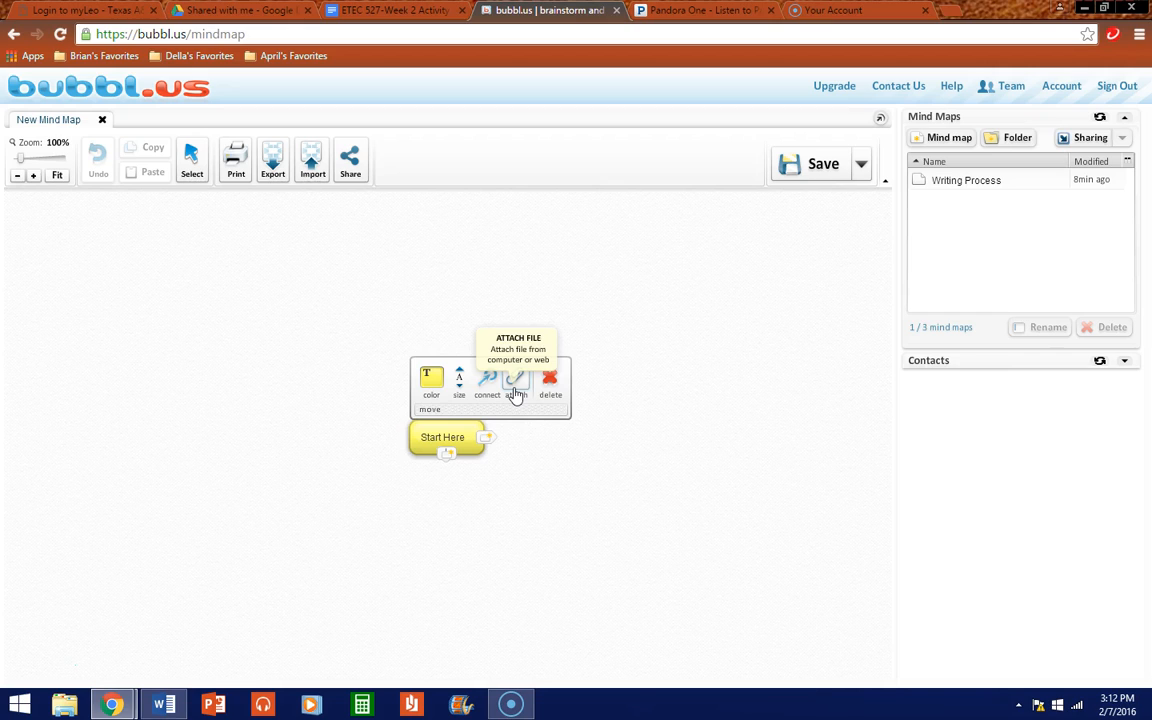
click(458, 438)
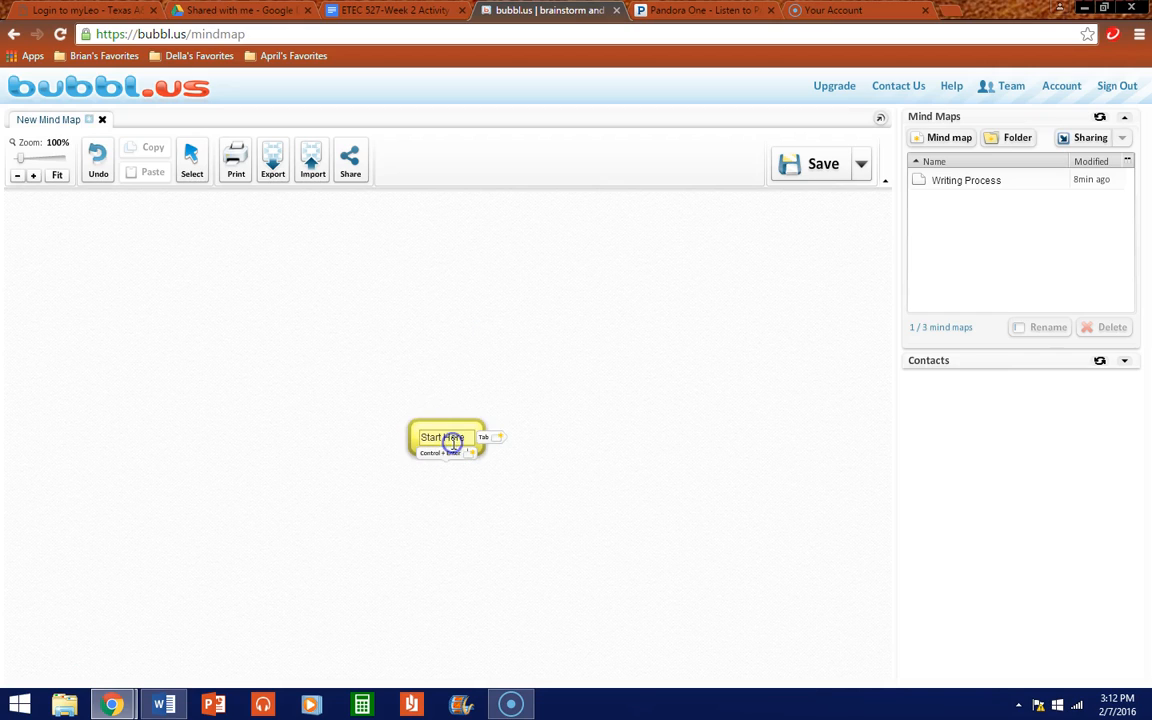
Step: Replace the central bubble's Start Here text with 'The Roots of the Cold War'
drag(466, 440, 334, 448)
text(The Ro)
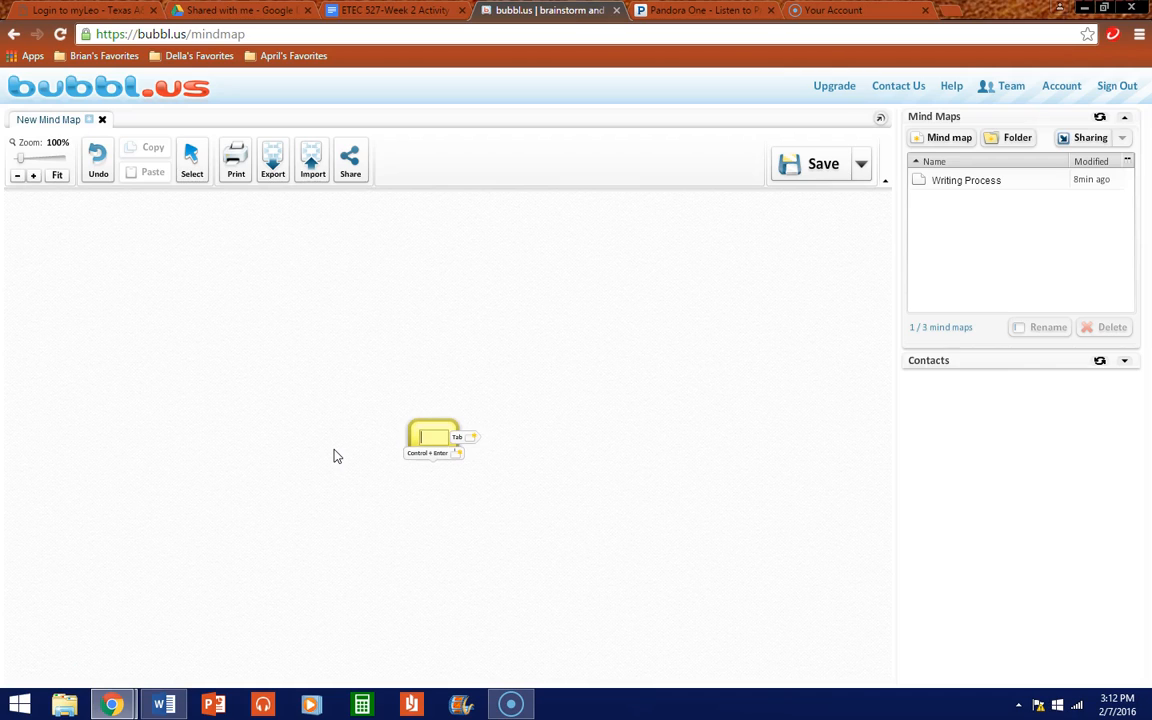
text(ots of)
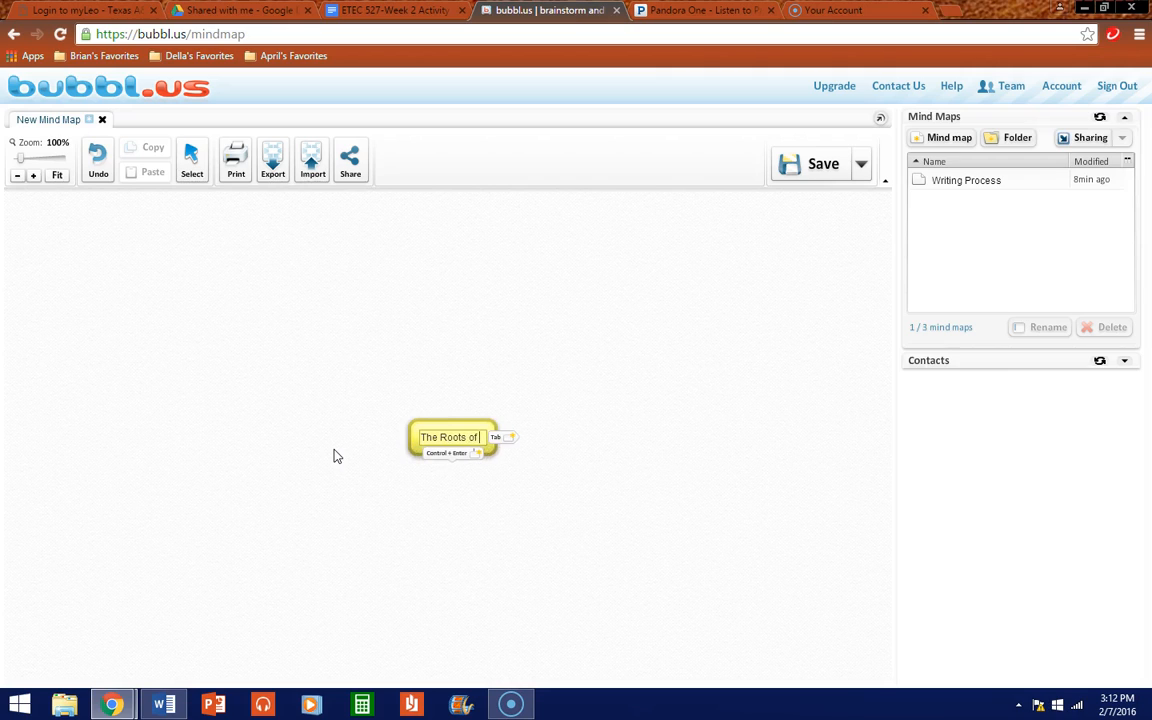
text( the Cold War)
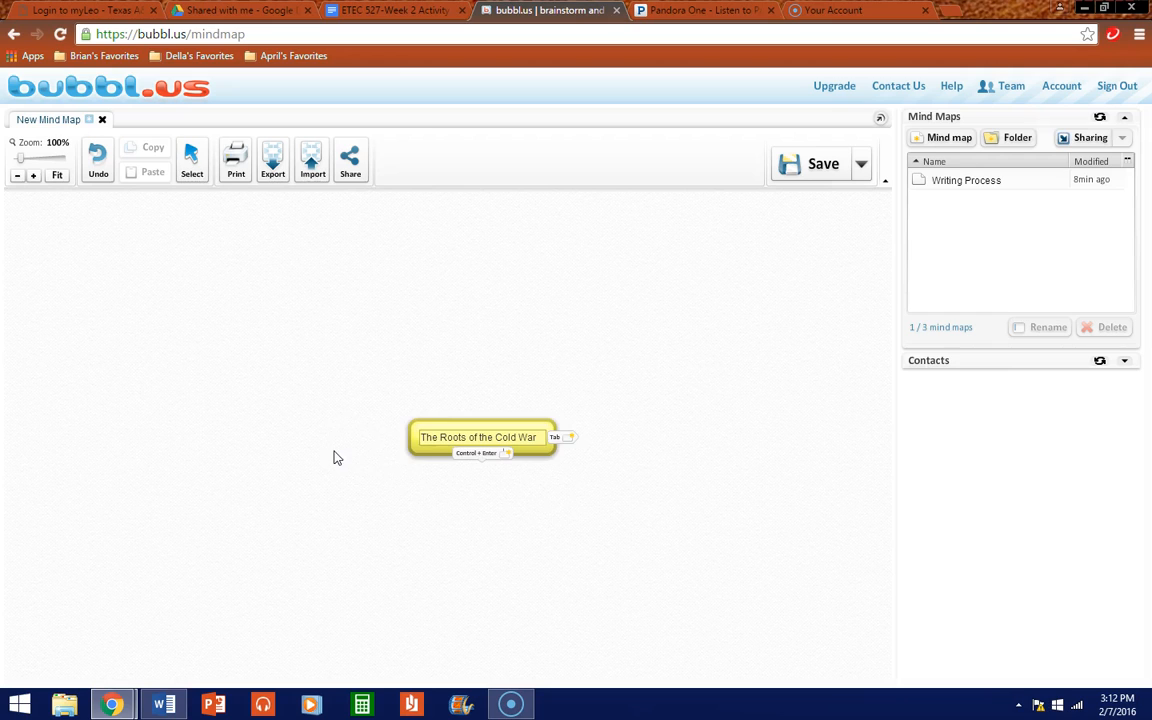
click(548, 489)
click(497, 434)
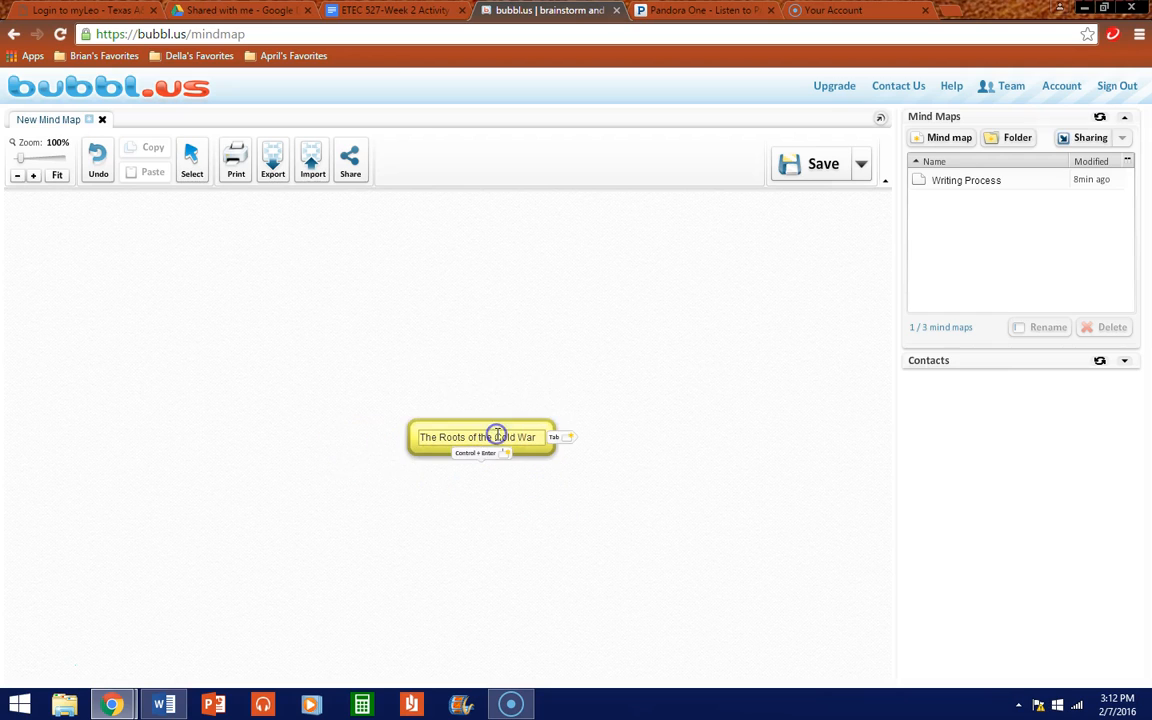
click(521, 449)
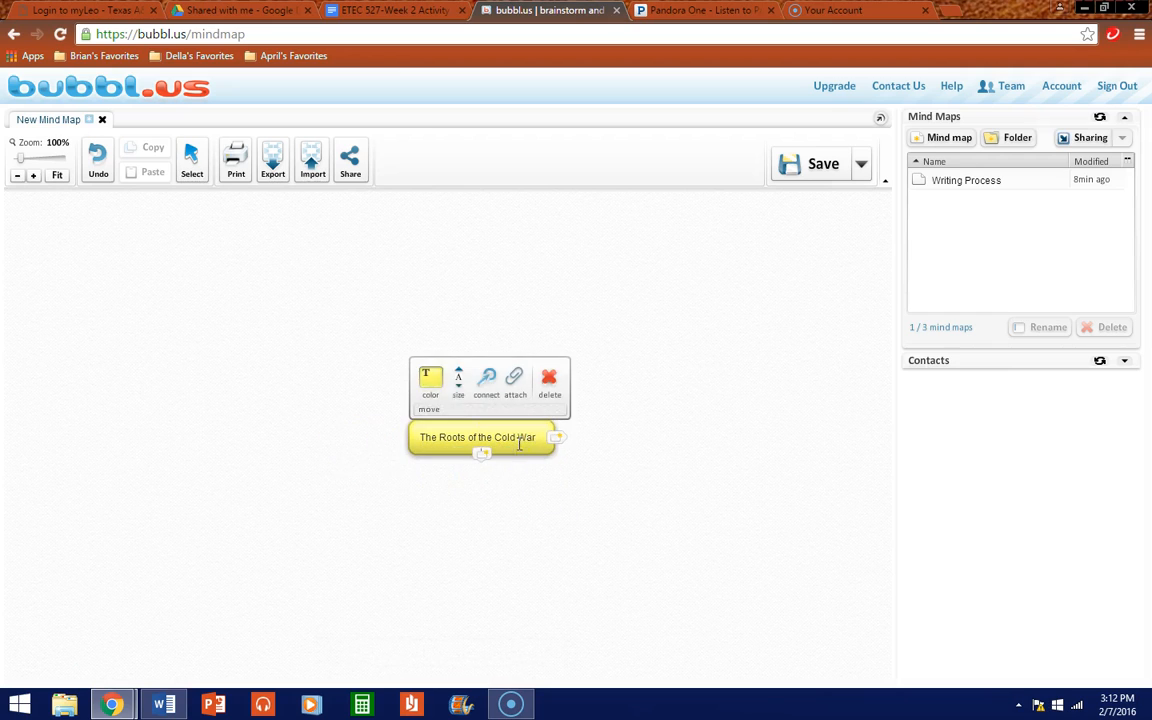
Step: Enlarge the title text two sizes and break it onto a new line before 'Cold'
click(459, 376)
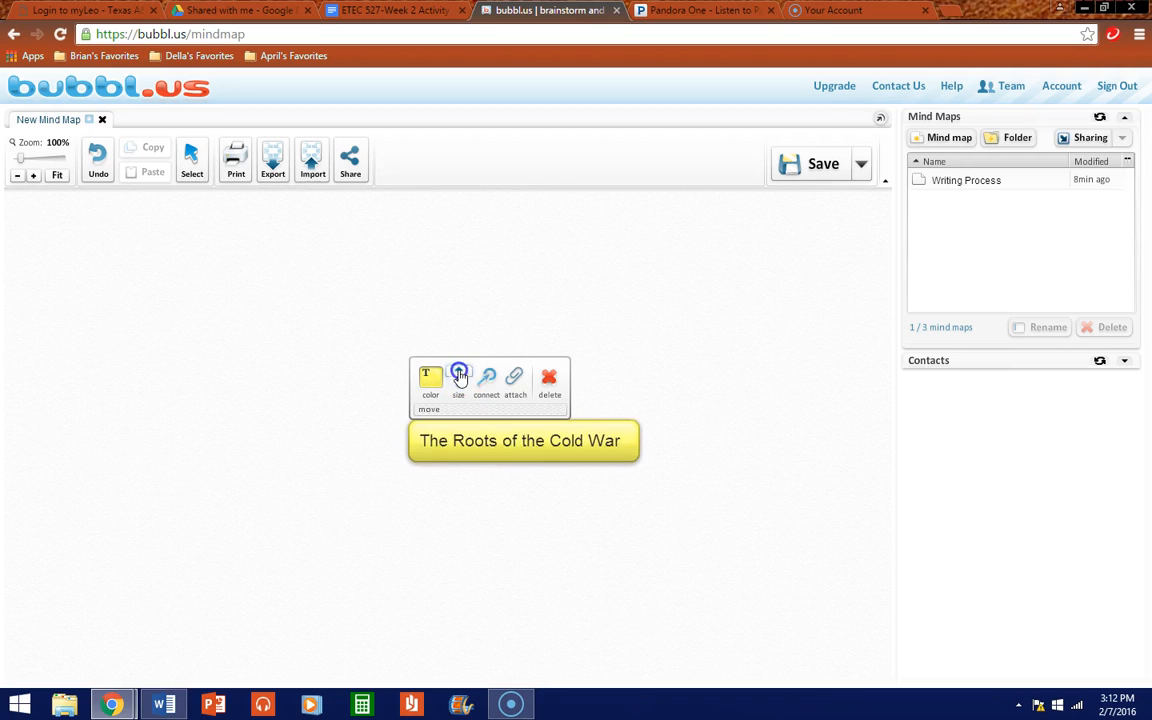
click(459, 376)
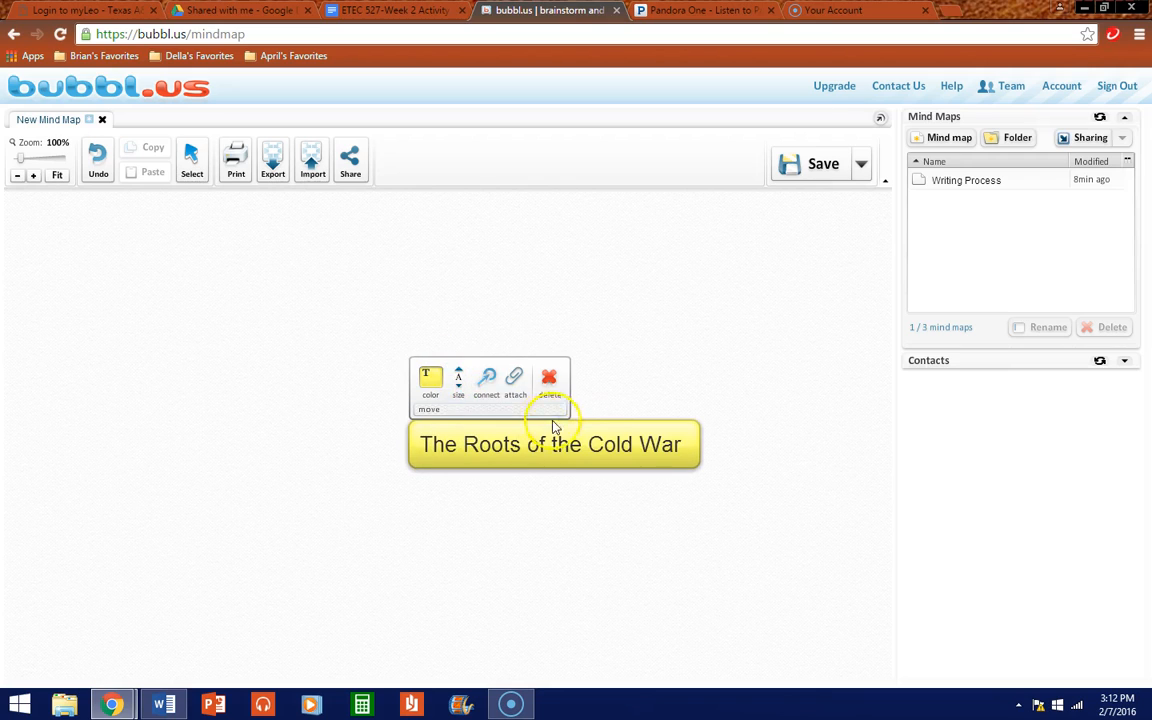
click(589, 440)
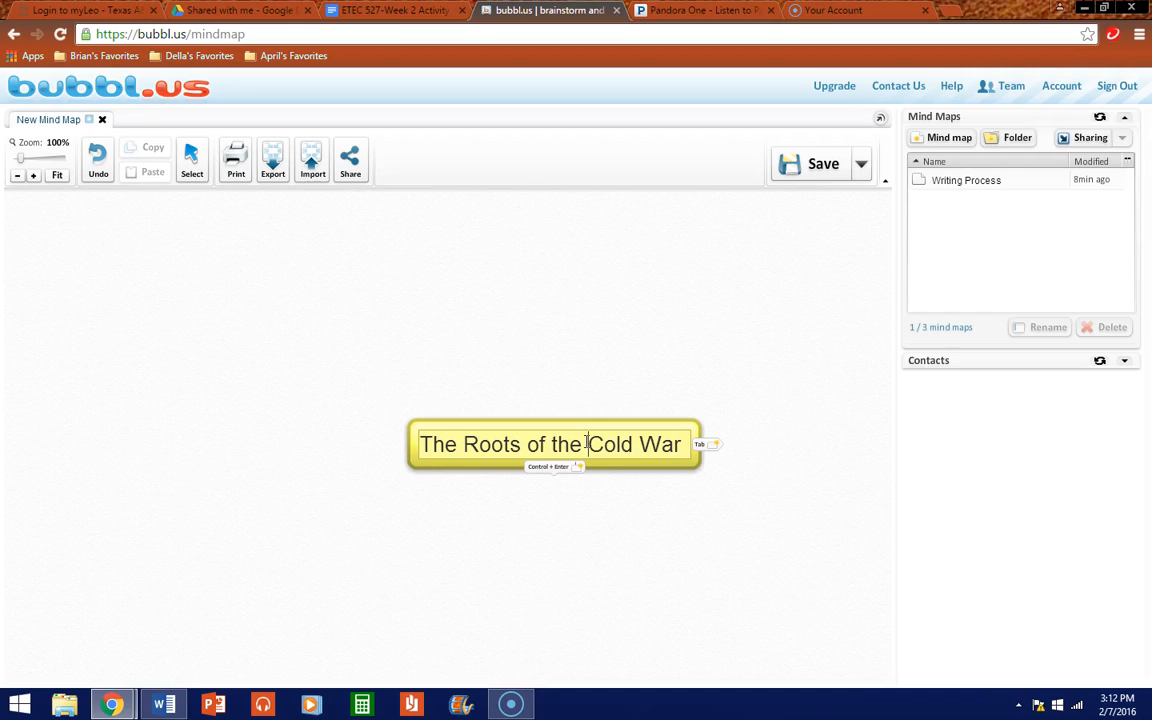
key(Return)
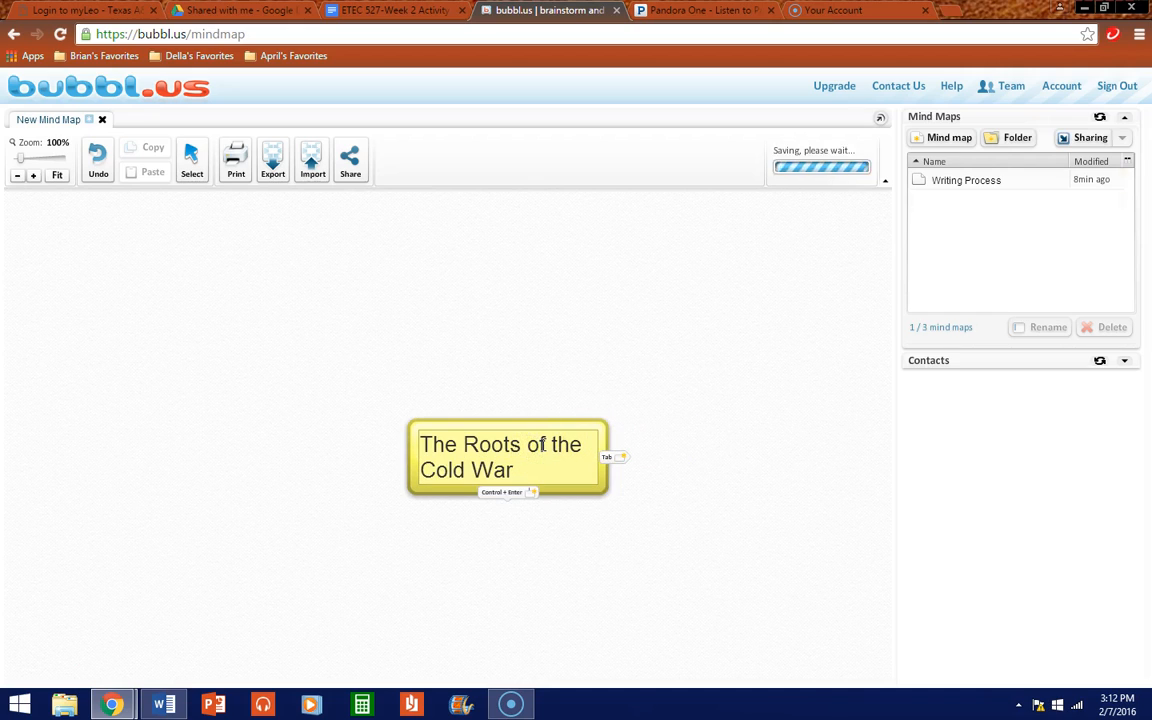
key(Return)
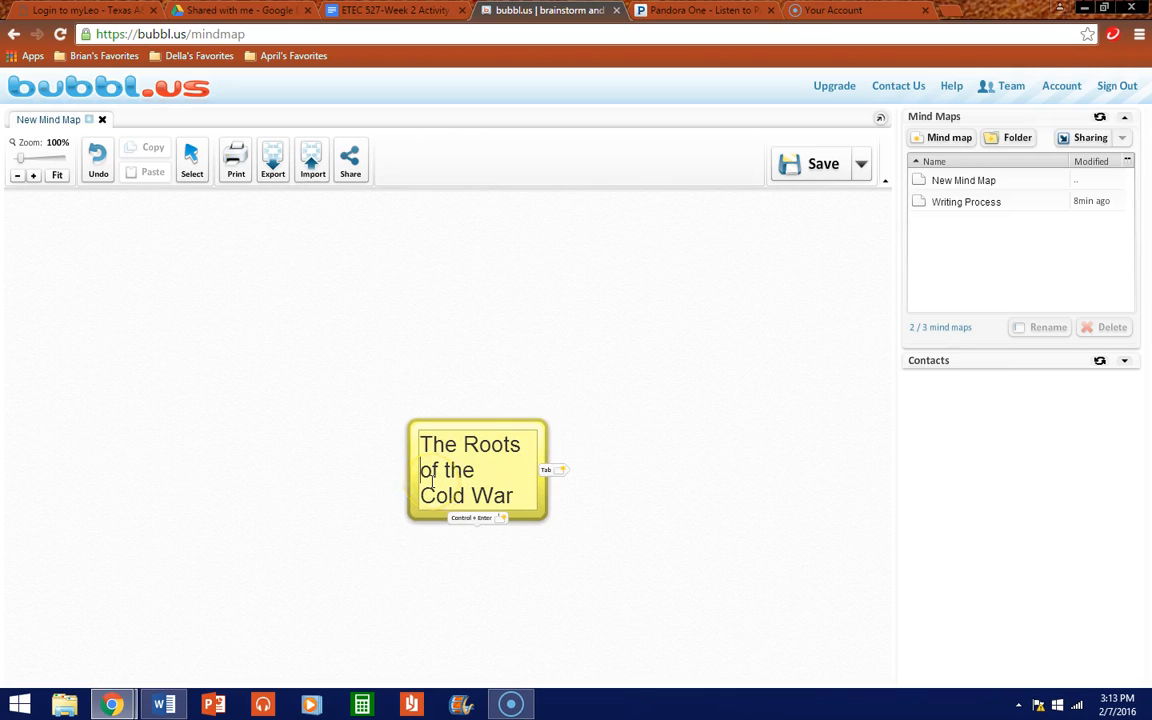
key(BackSpace)
Step: Rework the title's line breaks to split after 'The Roots of', then nudge the bubble down
click(552, 443)
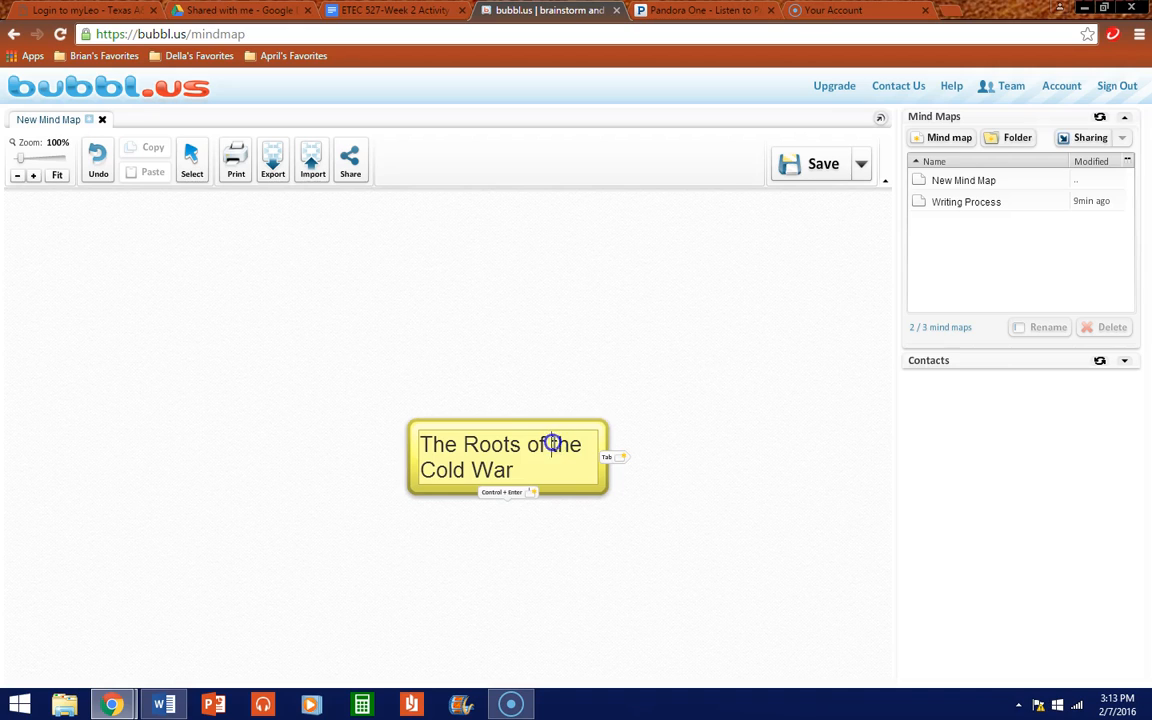
key(Return)
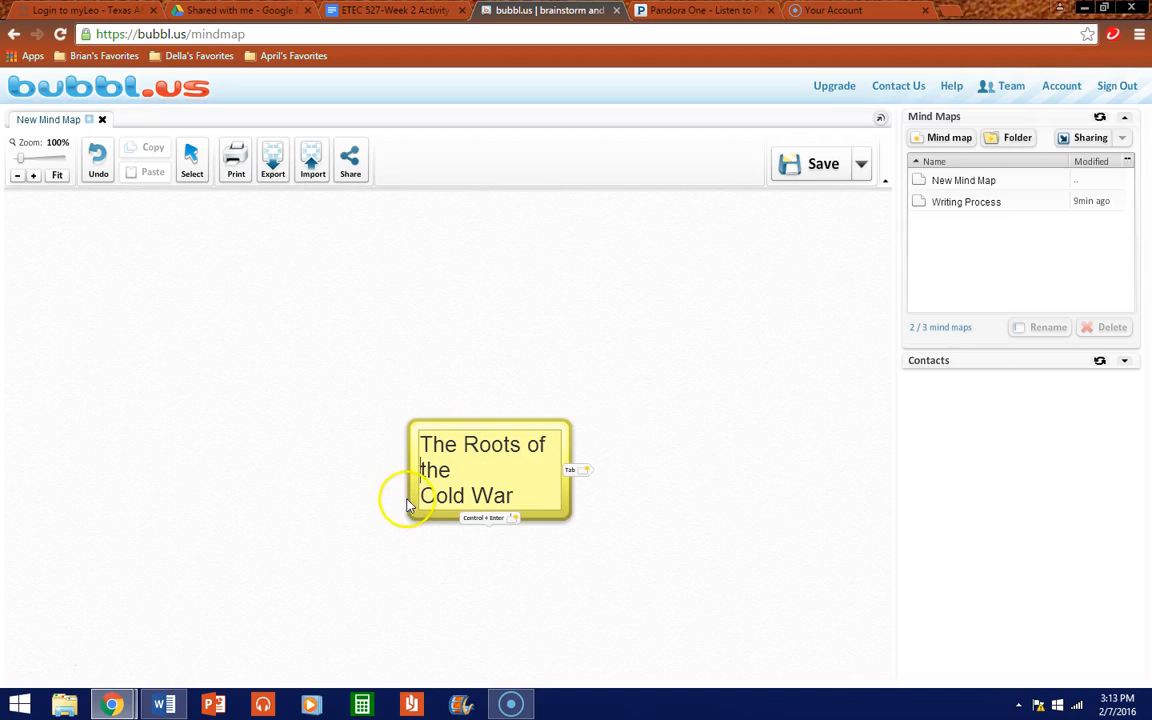
click(421, 495)
key(BackSpace)
click(504, 558)
mouse_move(500, 425)
drag(500, 425, 497, 453)
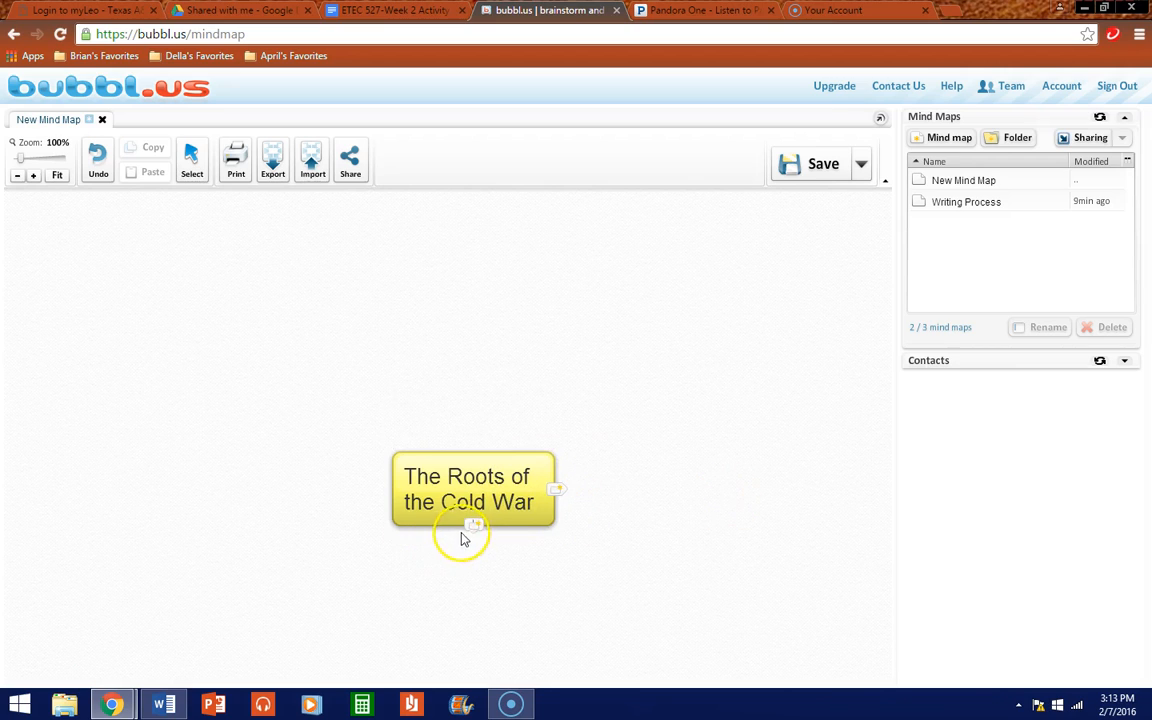
Step: Add a child bubble to the title and place it on the title's left
click(474, 526)
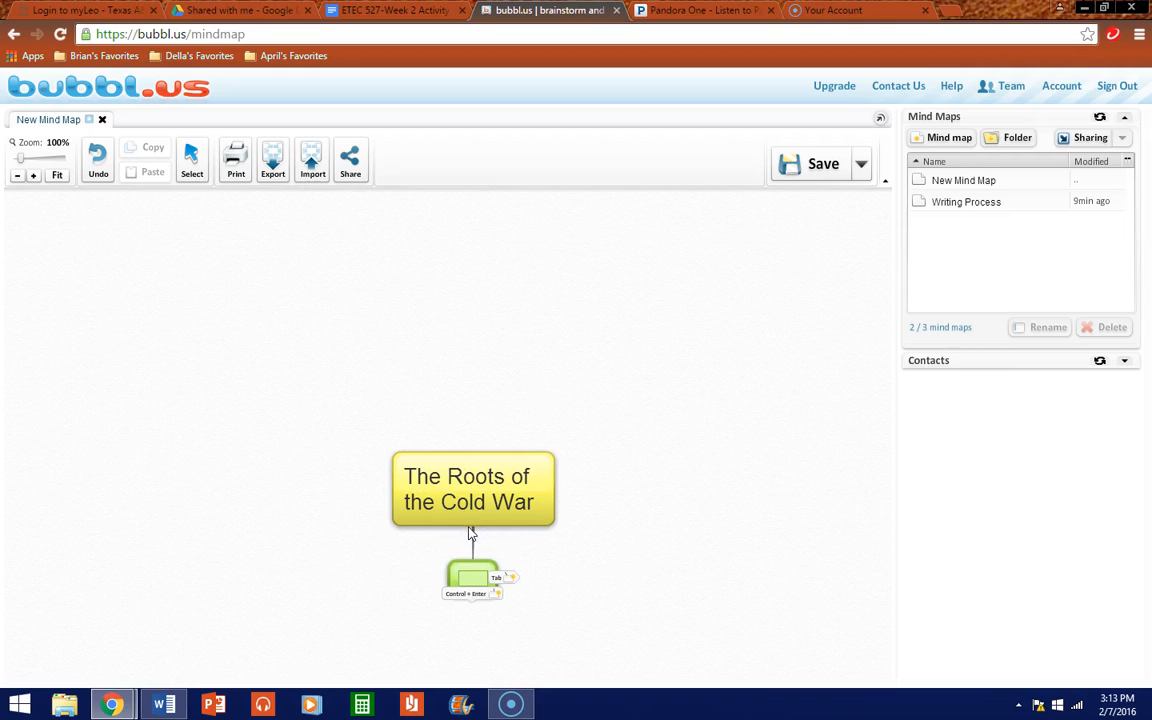
drag(448, 568, 297, 481)
mouse_move(468, 465)
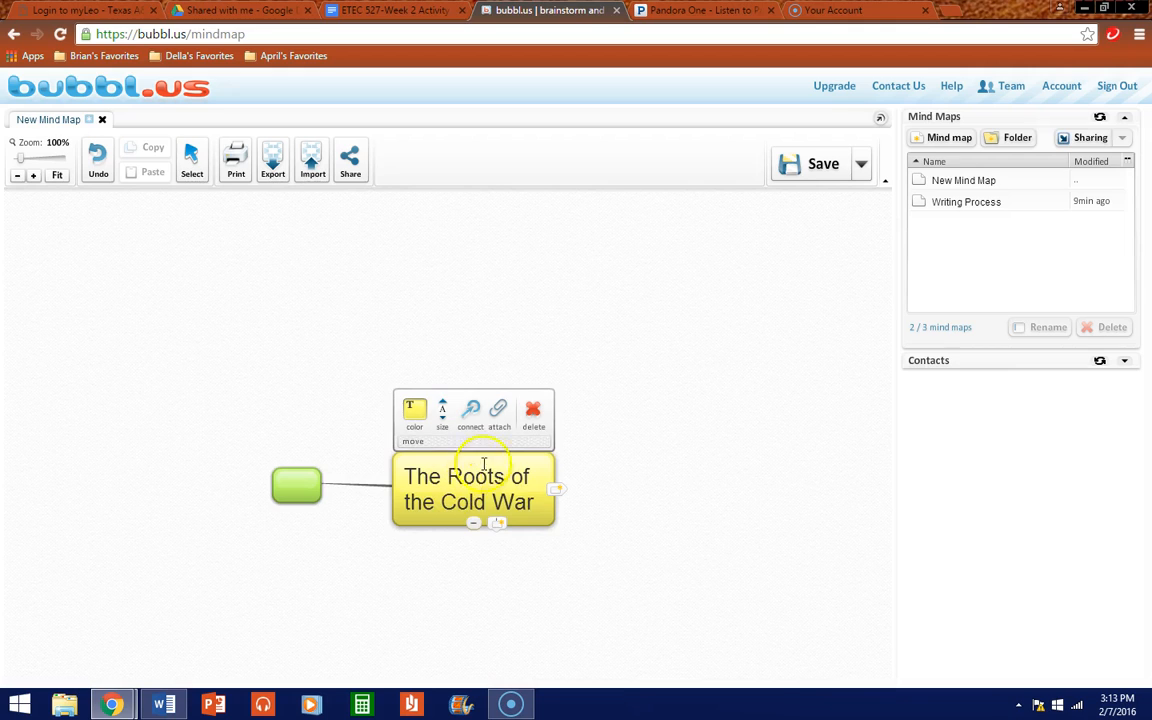
click(527, 520)
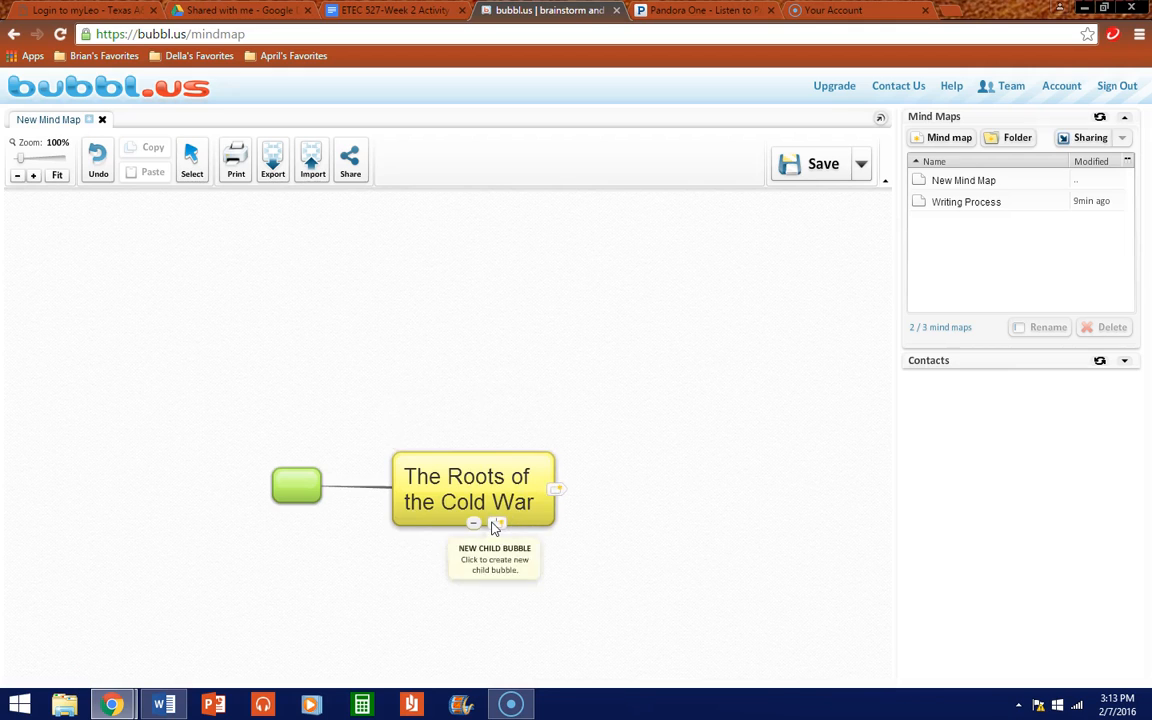
Step: Add a right child, position both children above the root, and add a third child below
click(492, 526)
drag(481, 571, 637, 485)
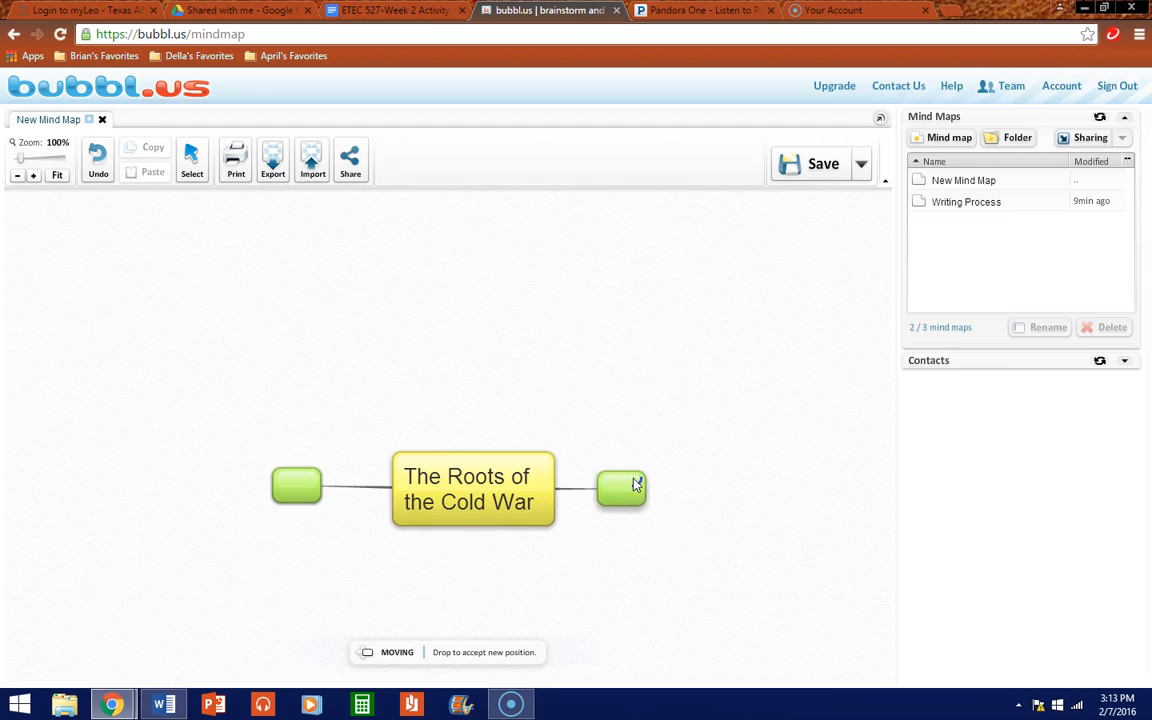
drag(637, 485, 626, 432)
drag(298, 470, 334, 418)
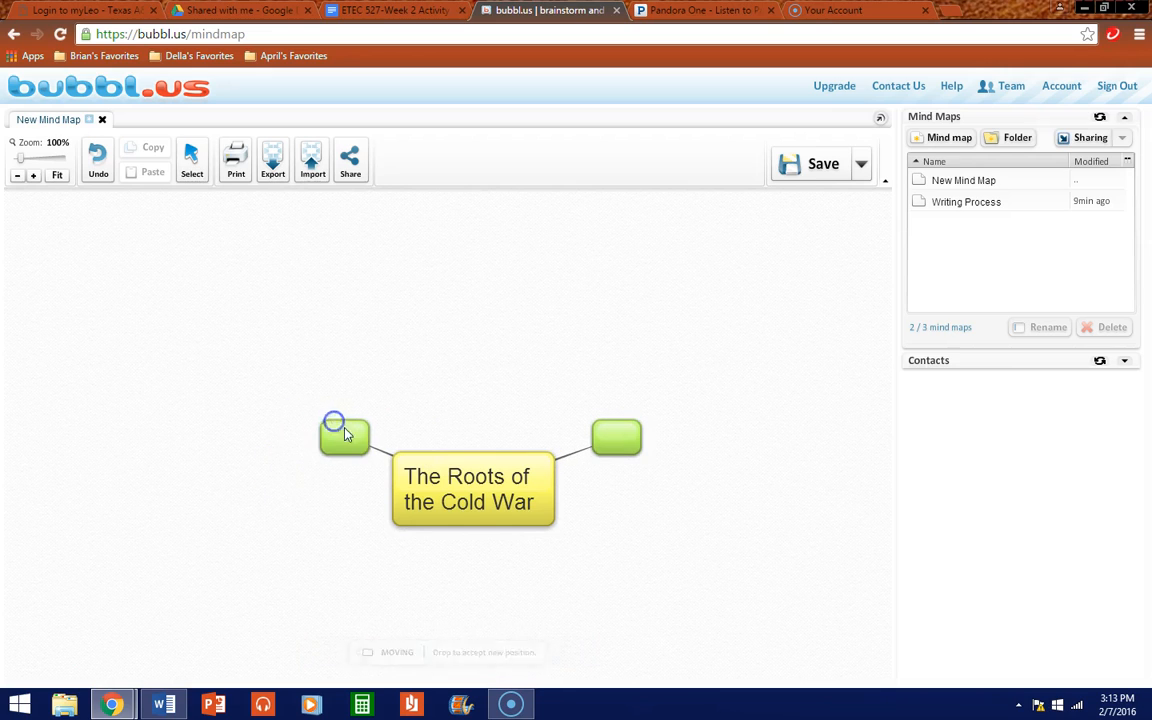
click(496, 523)
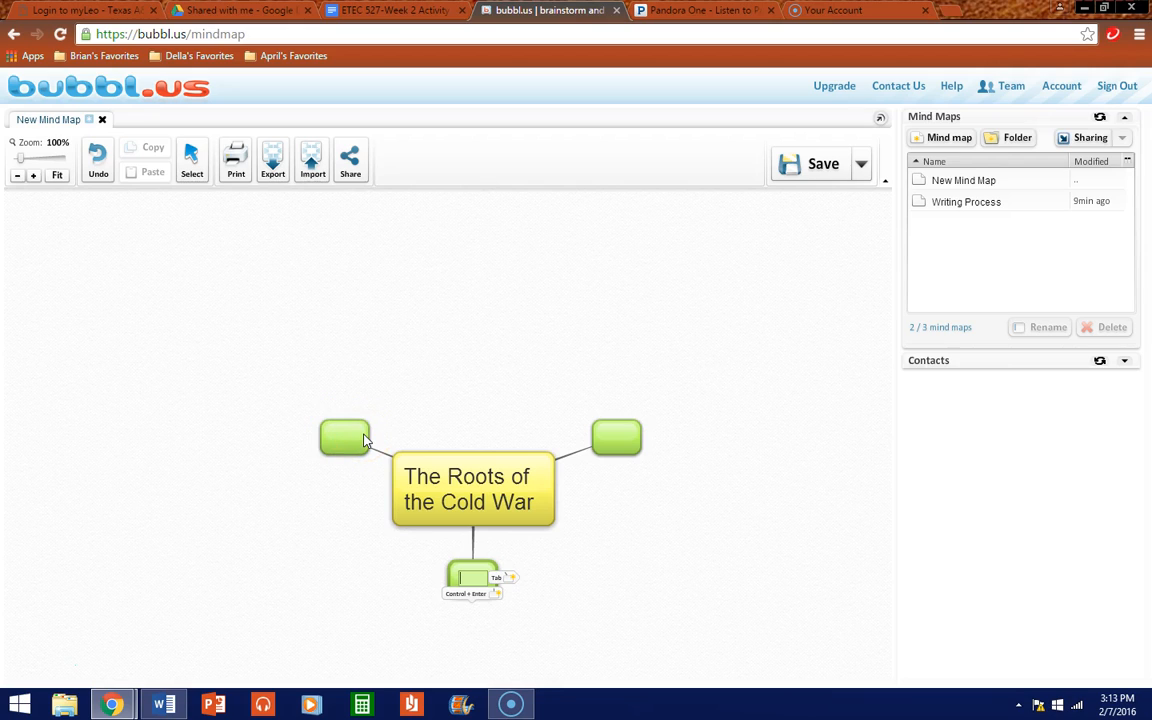
Step: Rewrite the root bubble as 'Early Cold War' with '1945-1959' on a second line
click(415, 478)
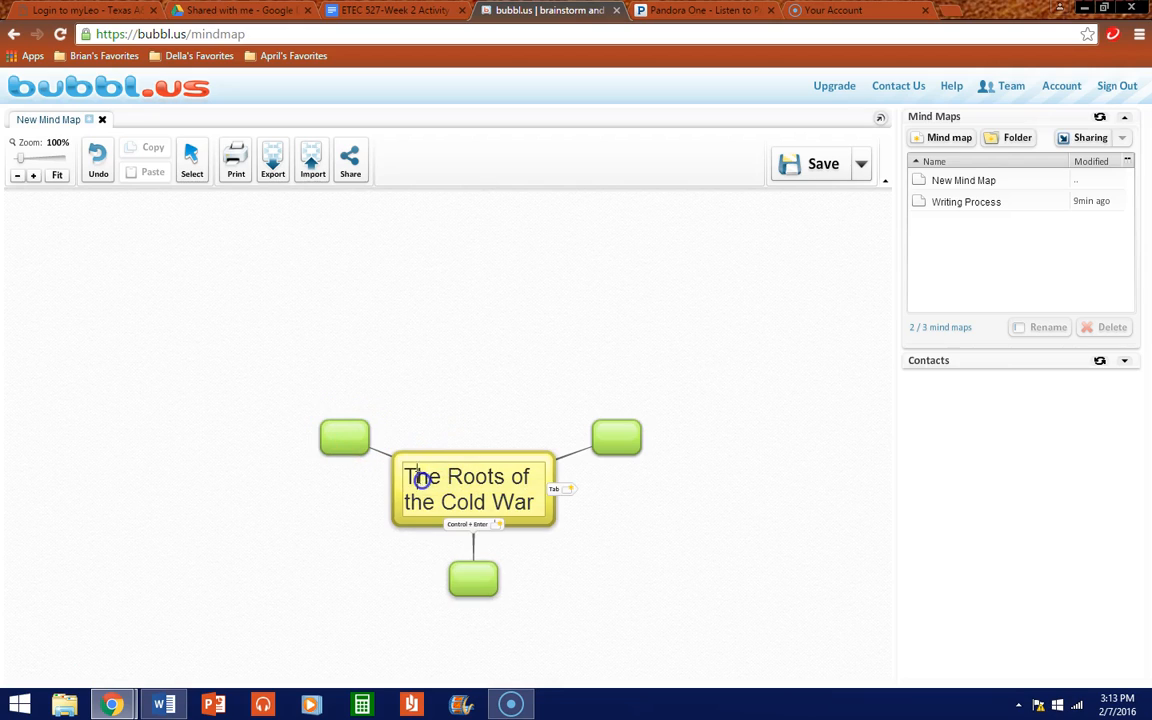
drag(408, 478, 545, 484)
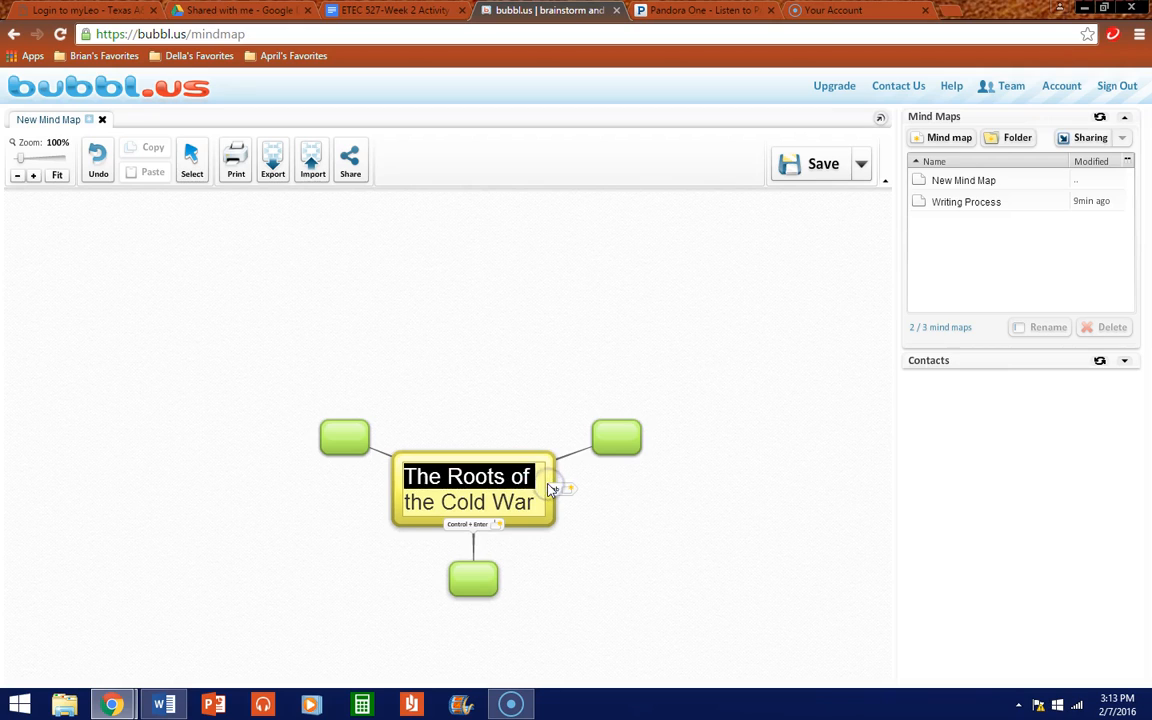
key(BackSpace)
click(403, 503)
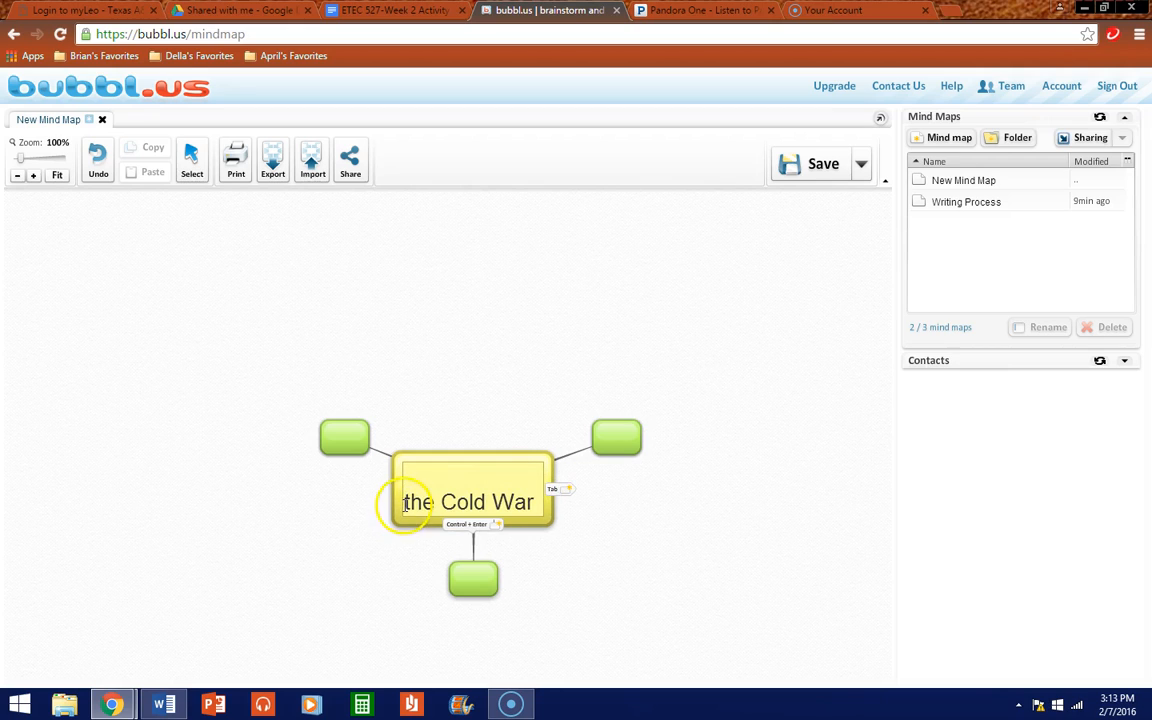
key(BackSpace)
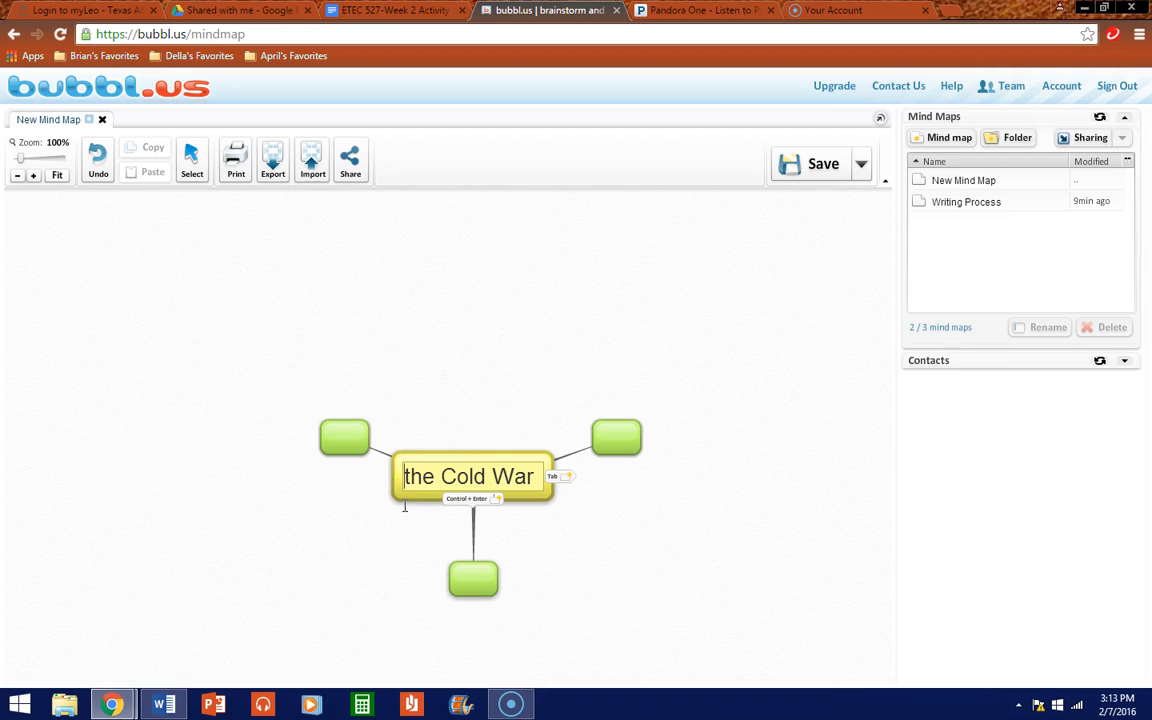
click(441, 474)
key(BackSpace)
key(BackSpace)
key(BackSpace)
key(BackSpace)
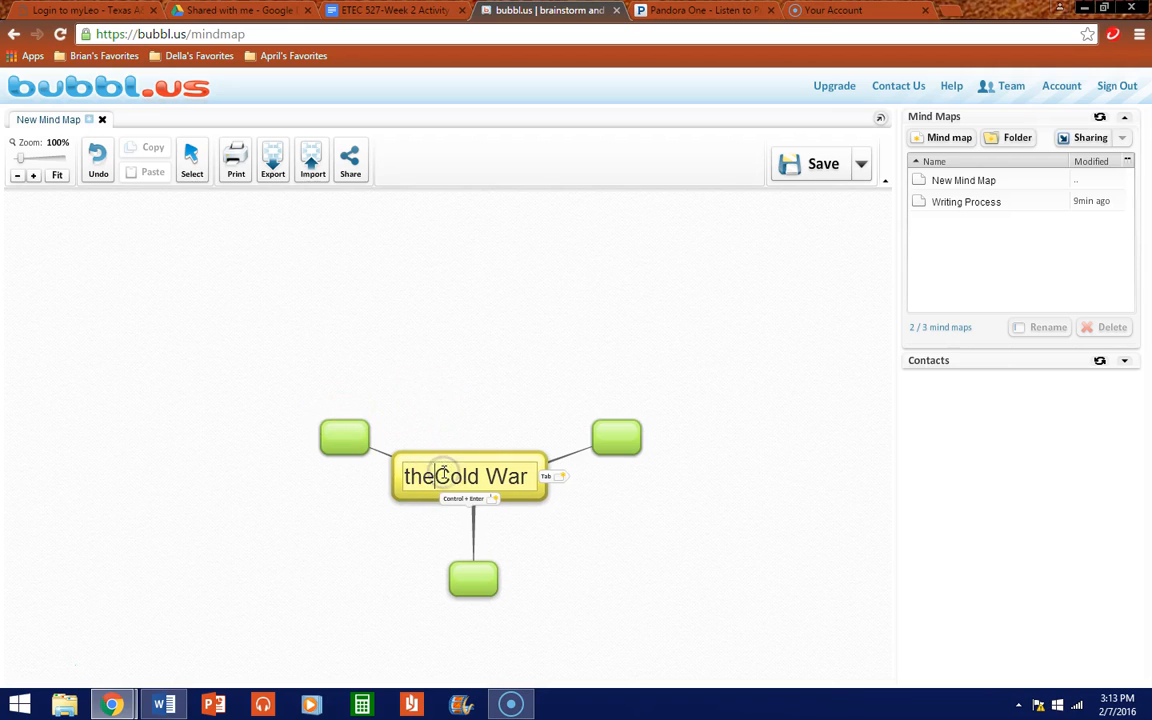
text(Early)
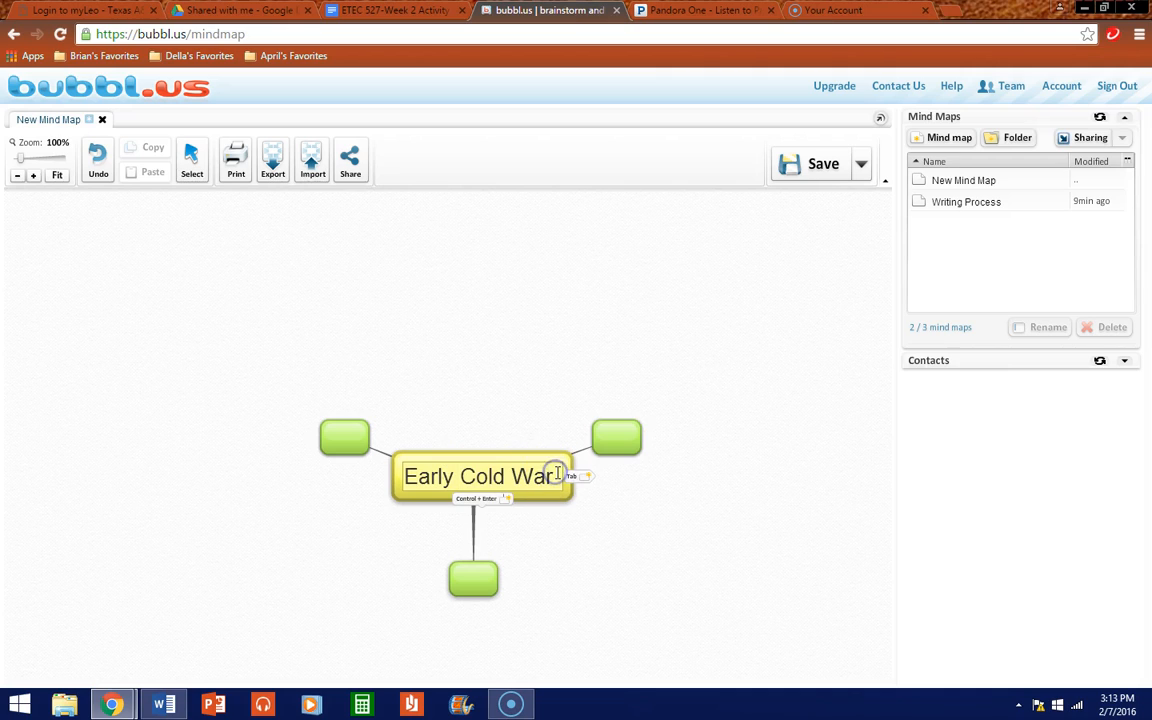
key(Return)
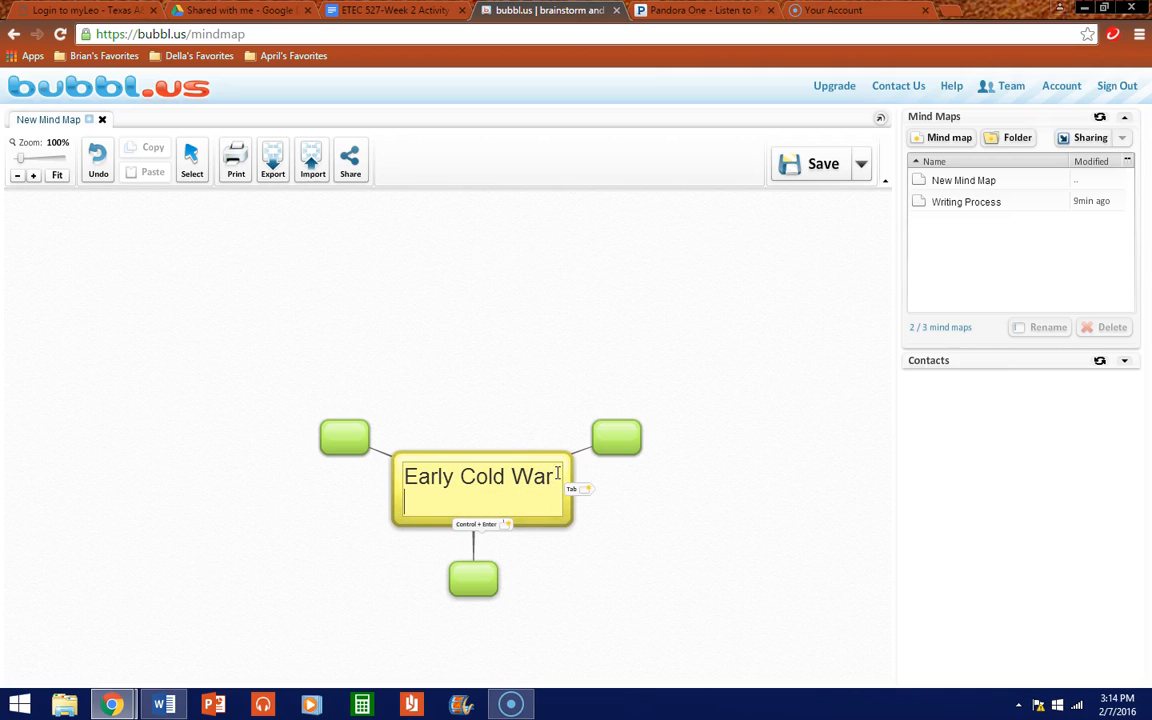
text(1945-1959)
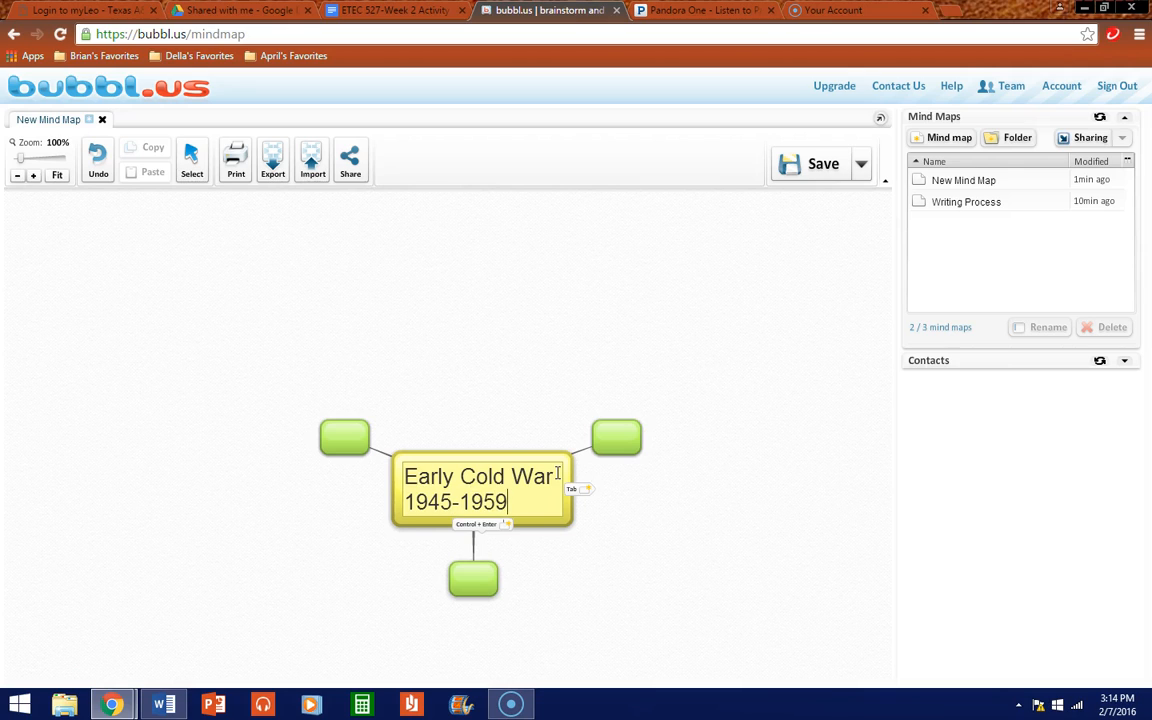
click(609, 571)
Step: Adjust the root bubble's text so the '1945-1959' line sits centred
click(512, 500)
click(499, 501)
click(408, 500)
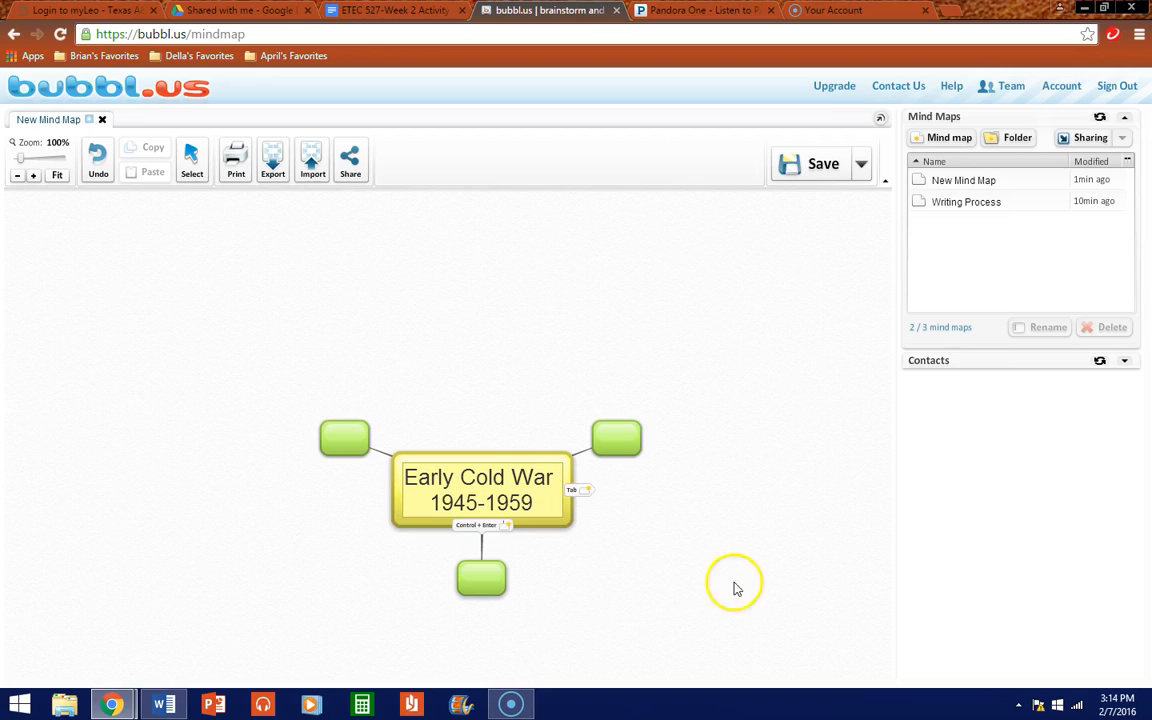
click(633, 574)
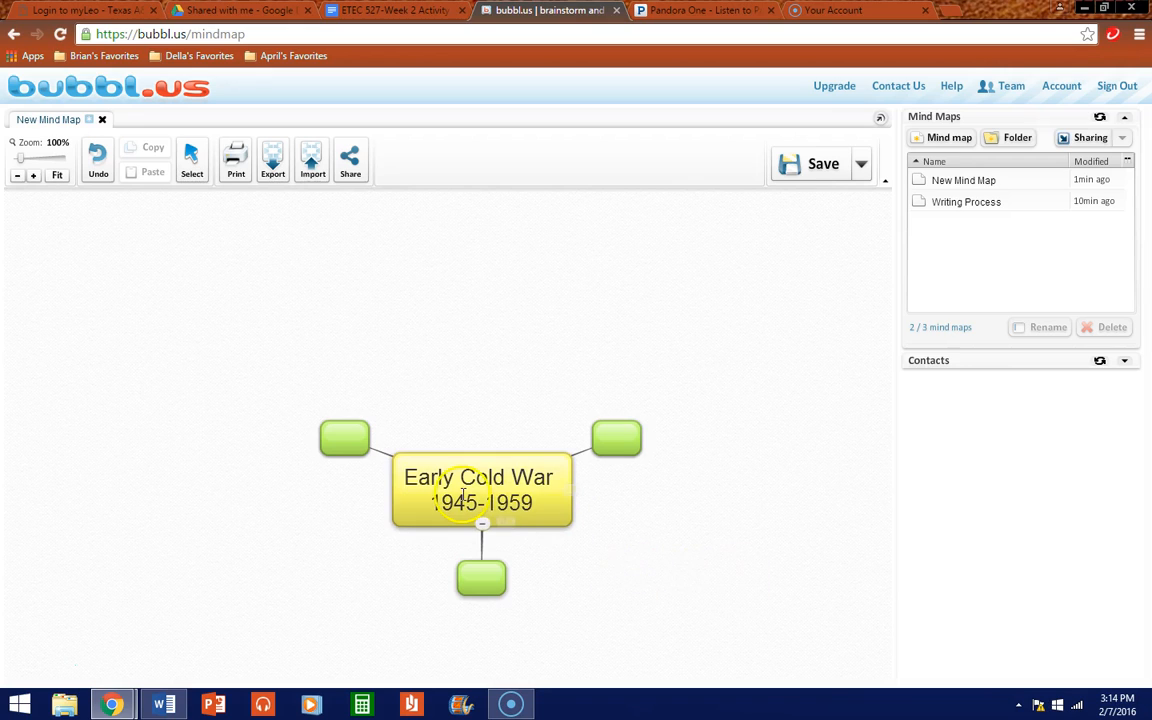
click(408, 477)
click(410, 477)
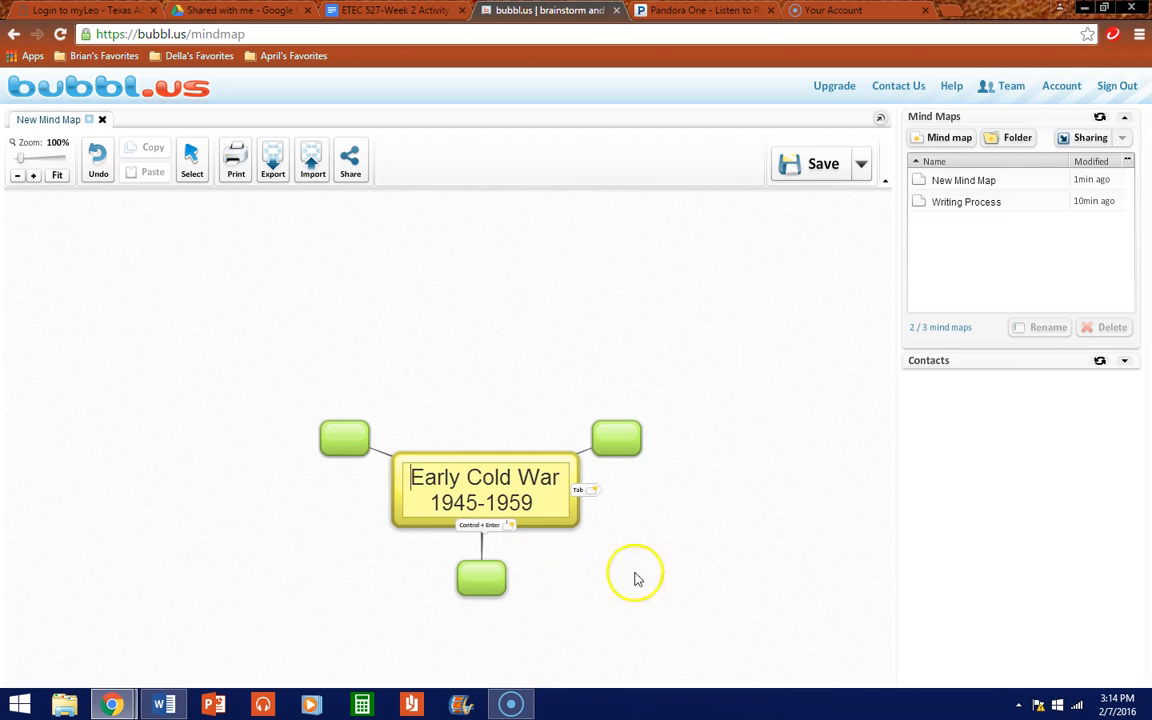
Step: Label the top-left child bubble 'The Roots of the Cold War'
click(684, 604)
click(346, 441)
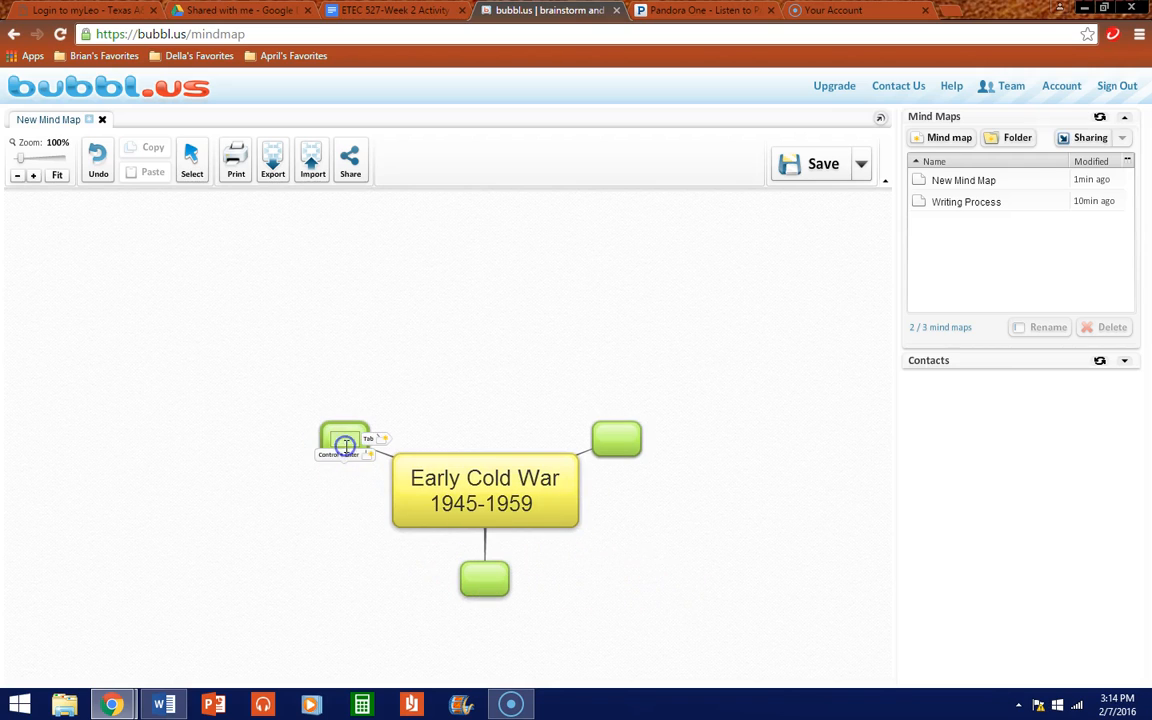
text(The Roots)
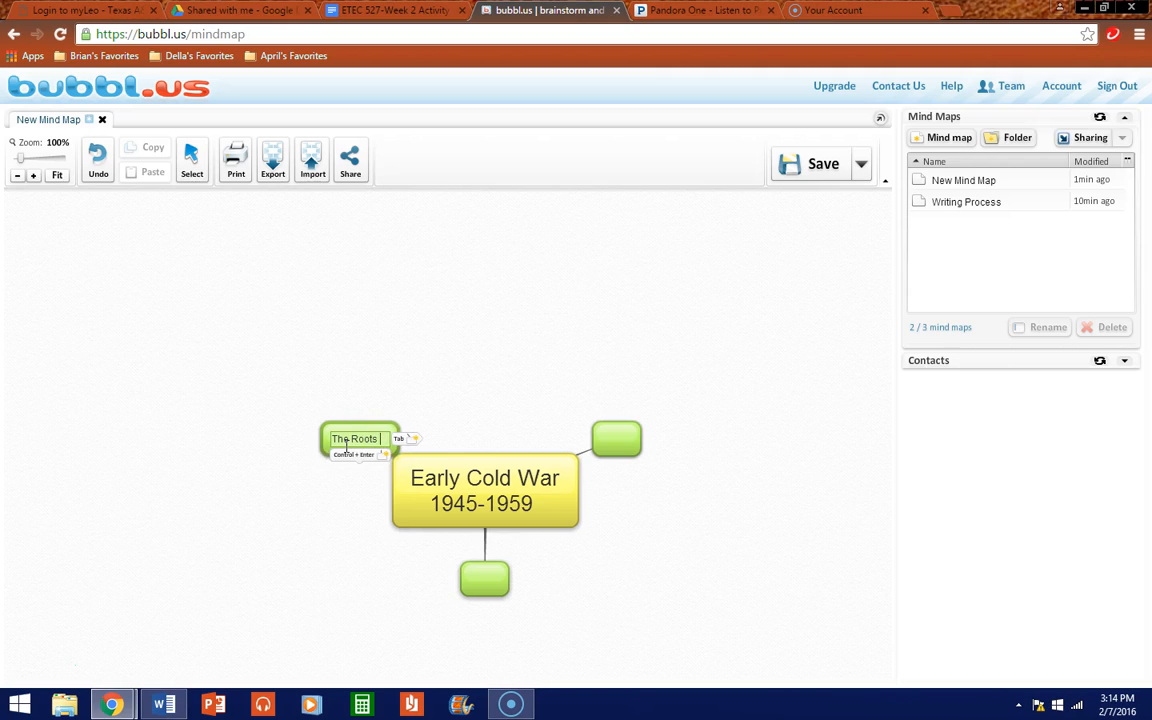
text( of the Cold War)
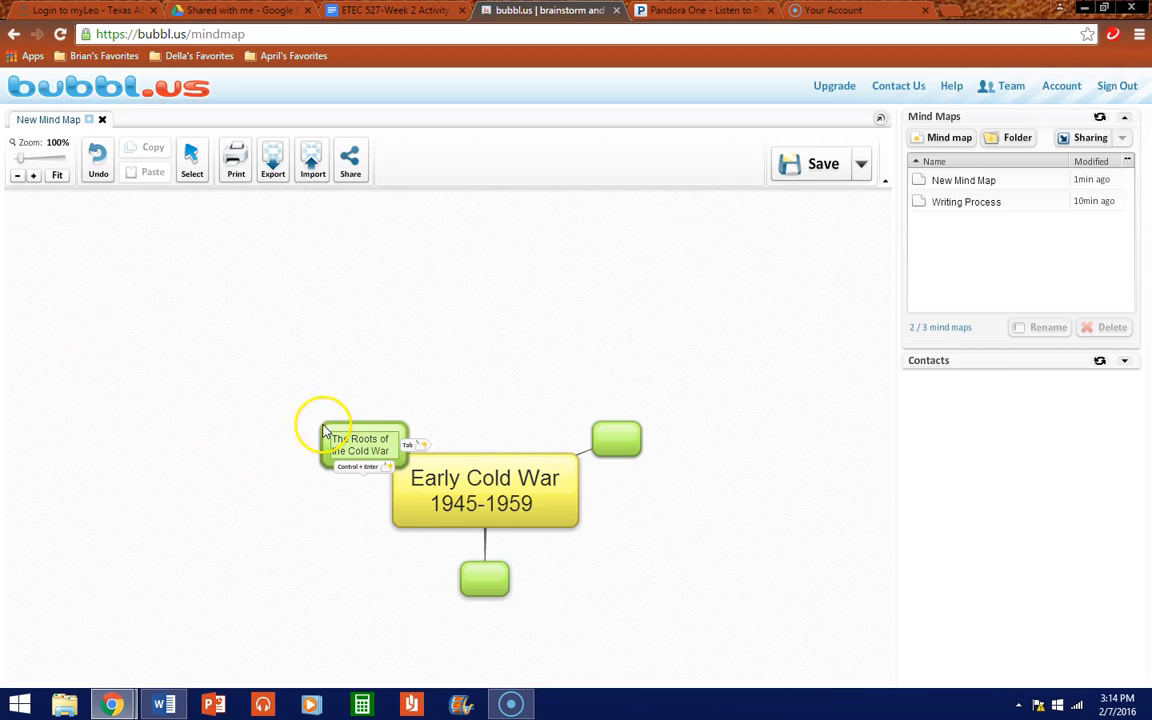
Step: Move the Roots bubble further left of the root, trying the size arrows along the way
drag(327, 433, 284, 408)
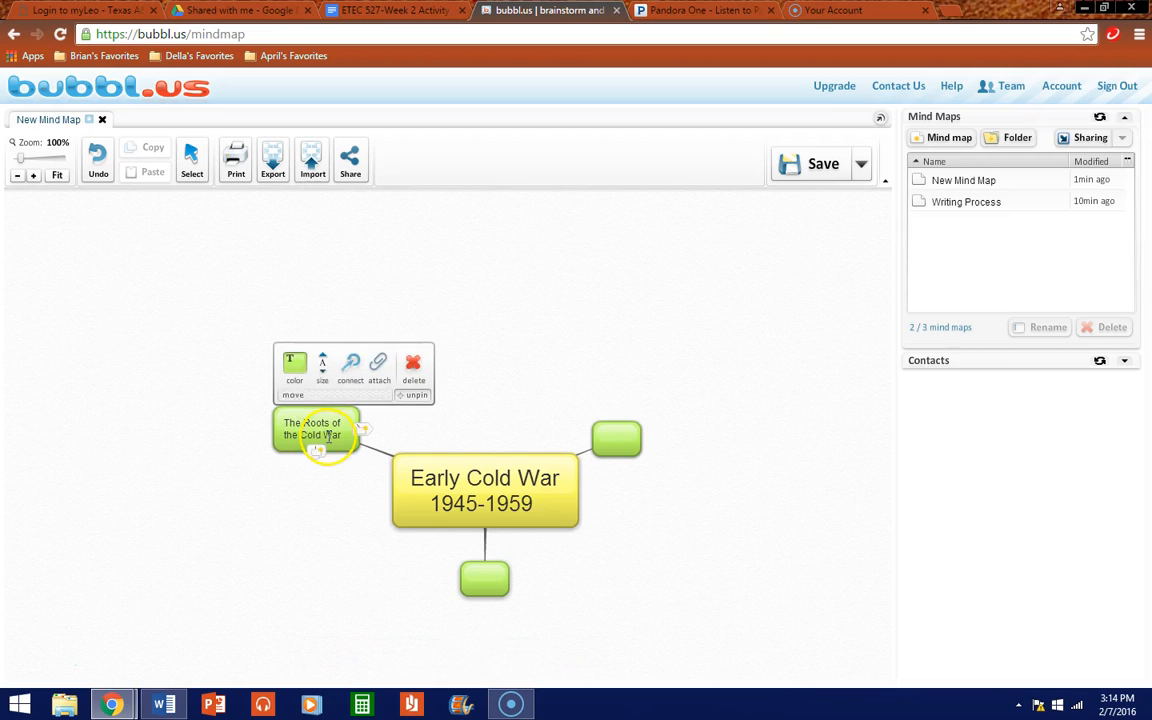
click(324, 366)
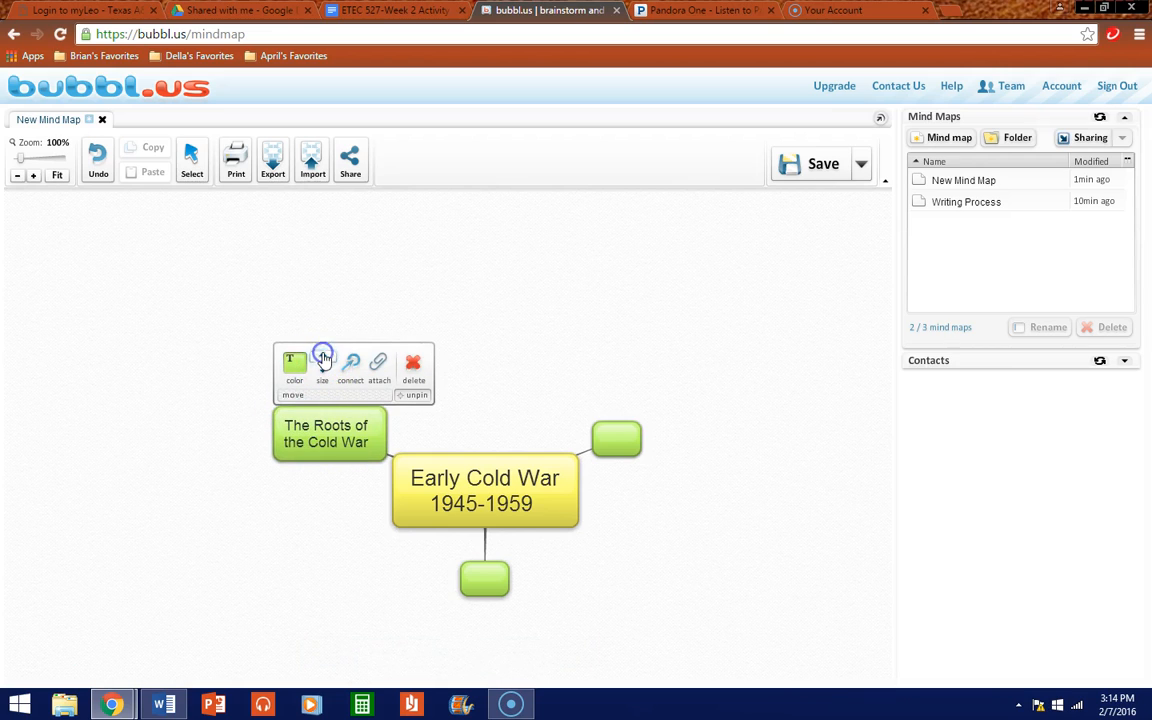
click(322, 372)
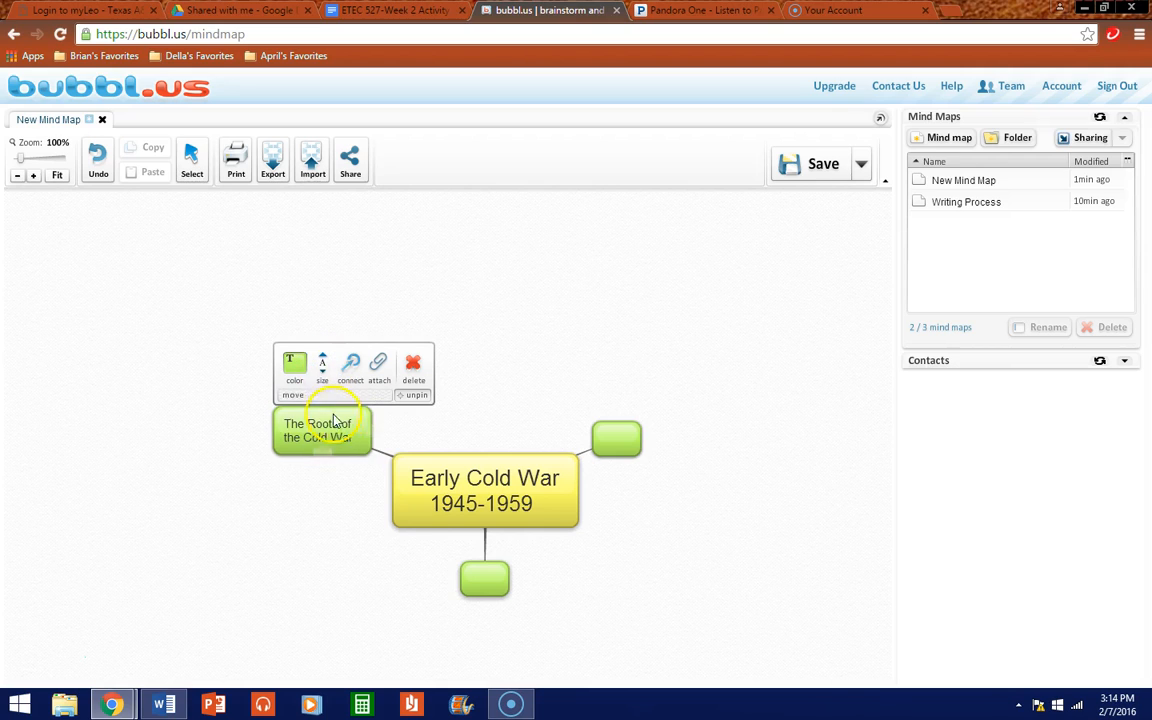
drag(344, 417, 328, 413)
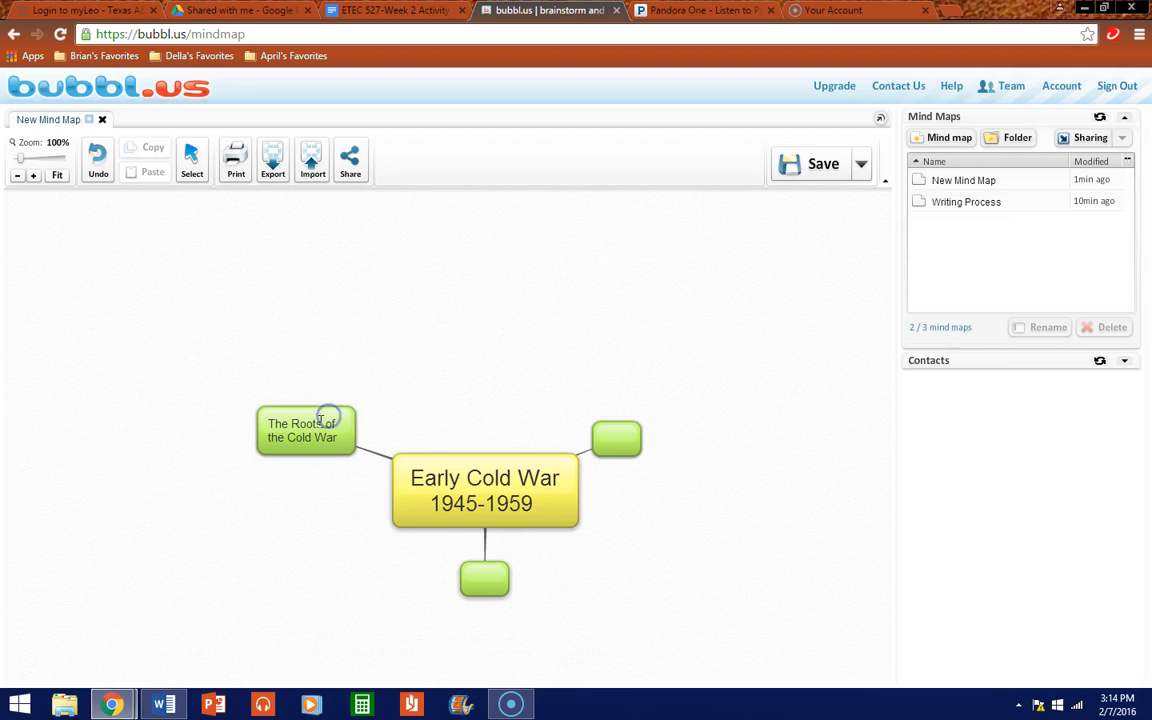
click(313, 437)
click(330, 408)
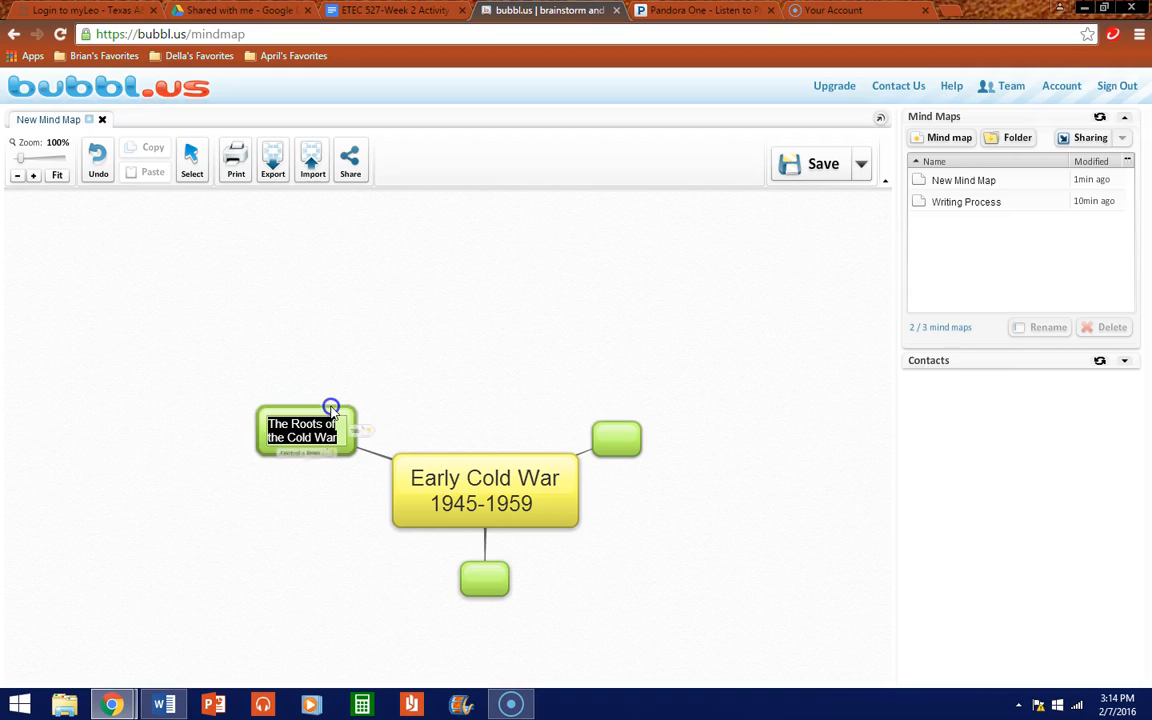
click(422, 408)
Step: Enlarge the Roots bubble and dismiss its options
mouse_move(343, 412)
click(306, 359)
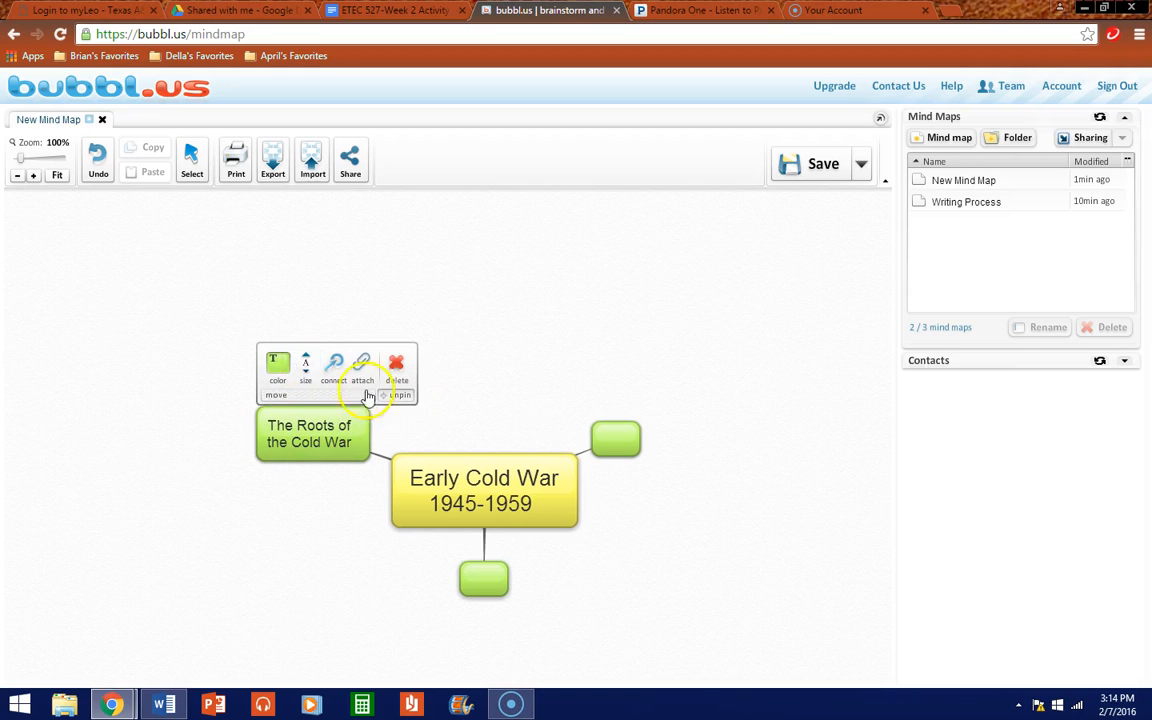
click(663, 598)
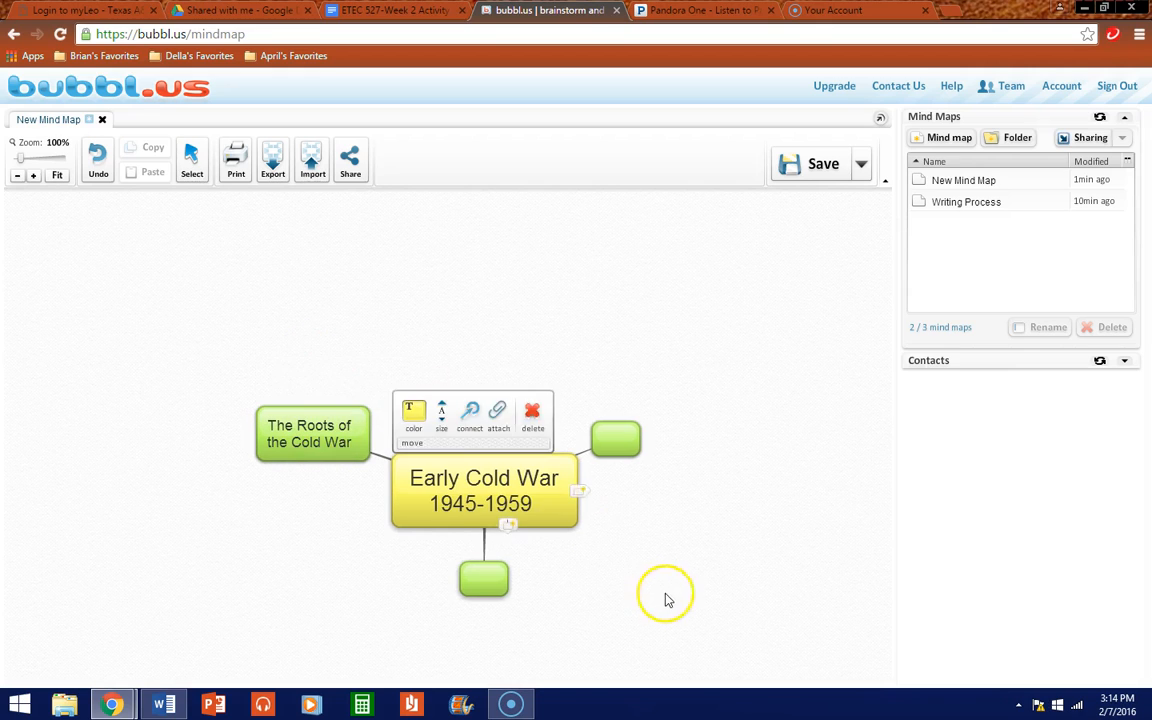
Step: Type 'The Cold War in Europe & Asia' over several lines in the top-right bubble
click(617, 439)
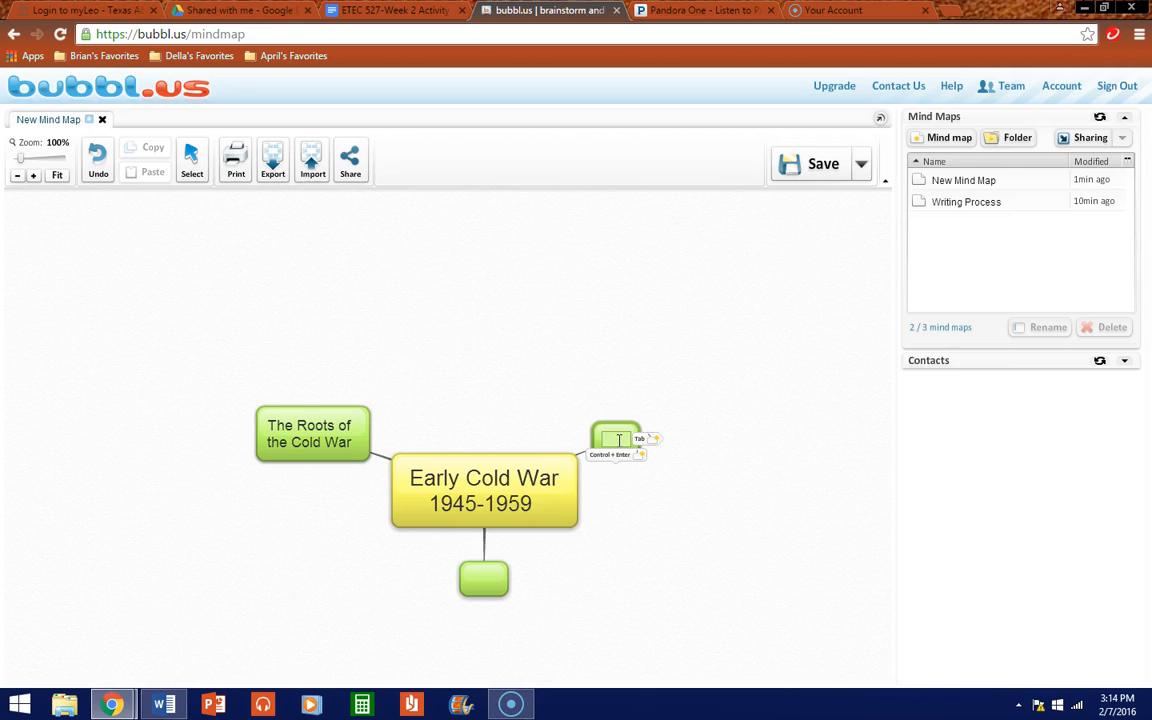
text(The cold)
key(BackSpace)
key(BackSpace)
key(BackSpace)
key(BackSpace)
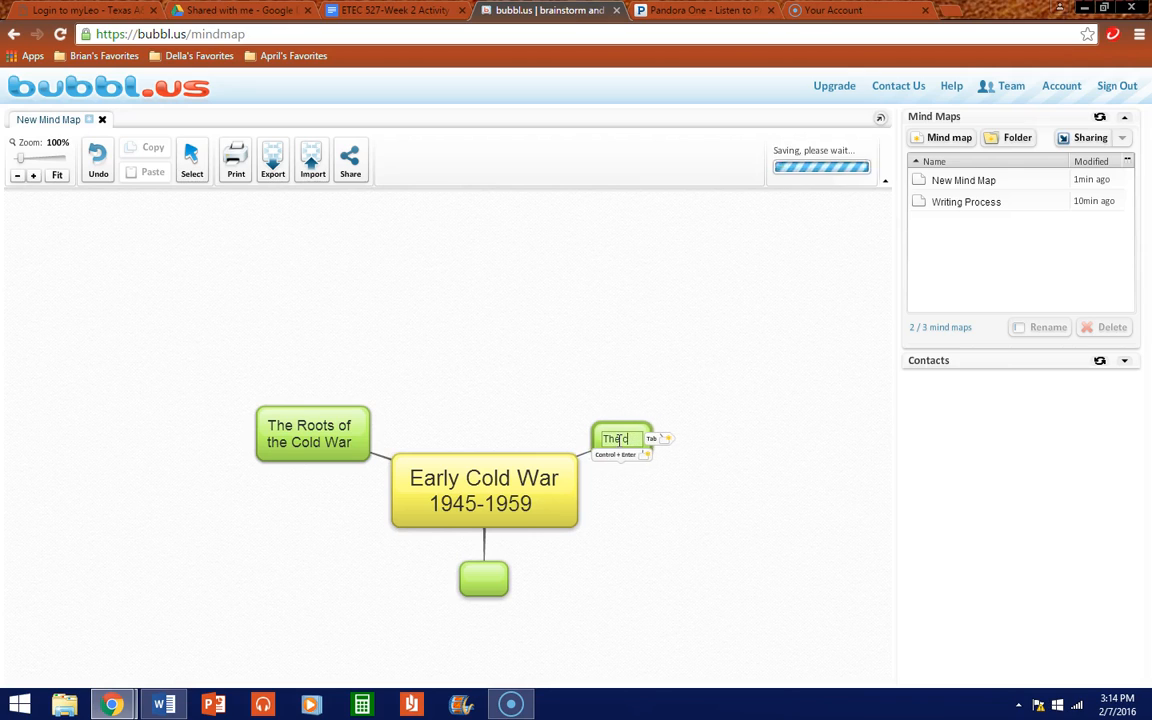
text(Cold War in)
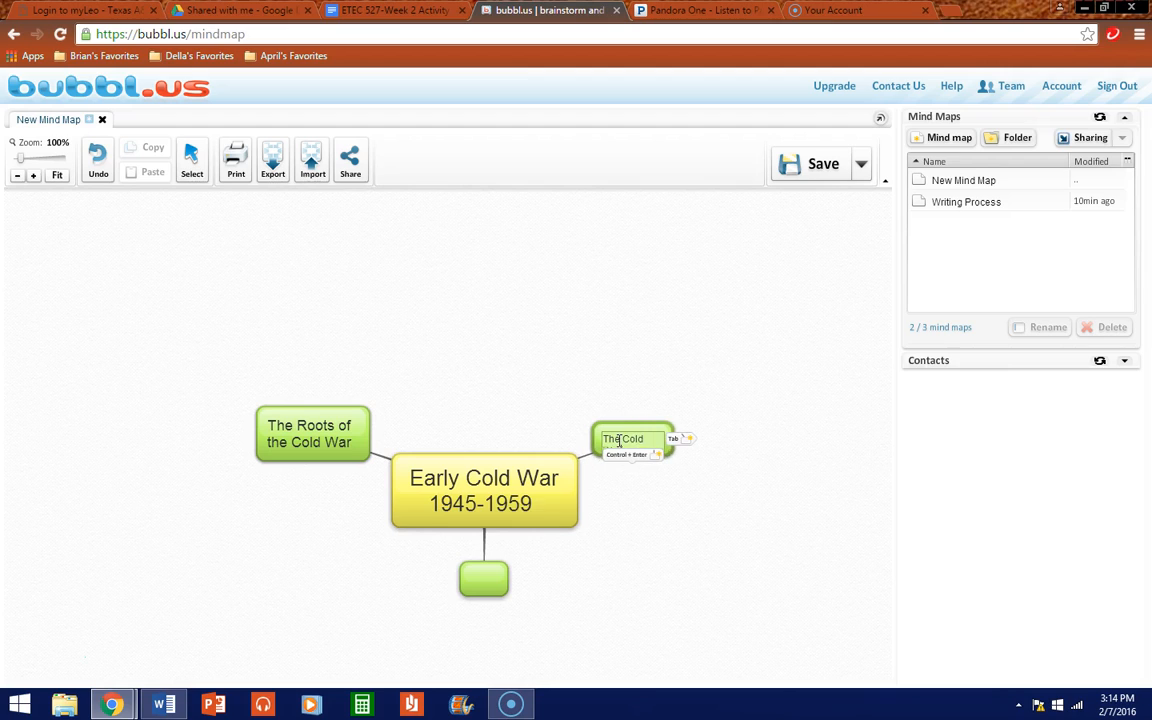
key(BackSpace)
key(BackSpace)
key(BackSpace)
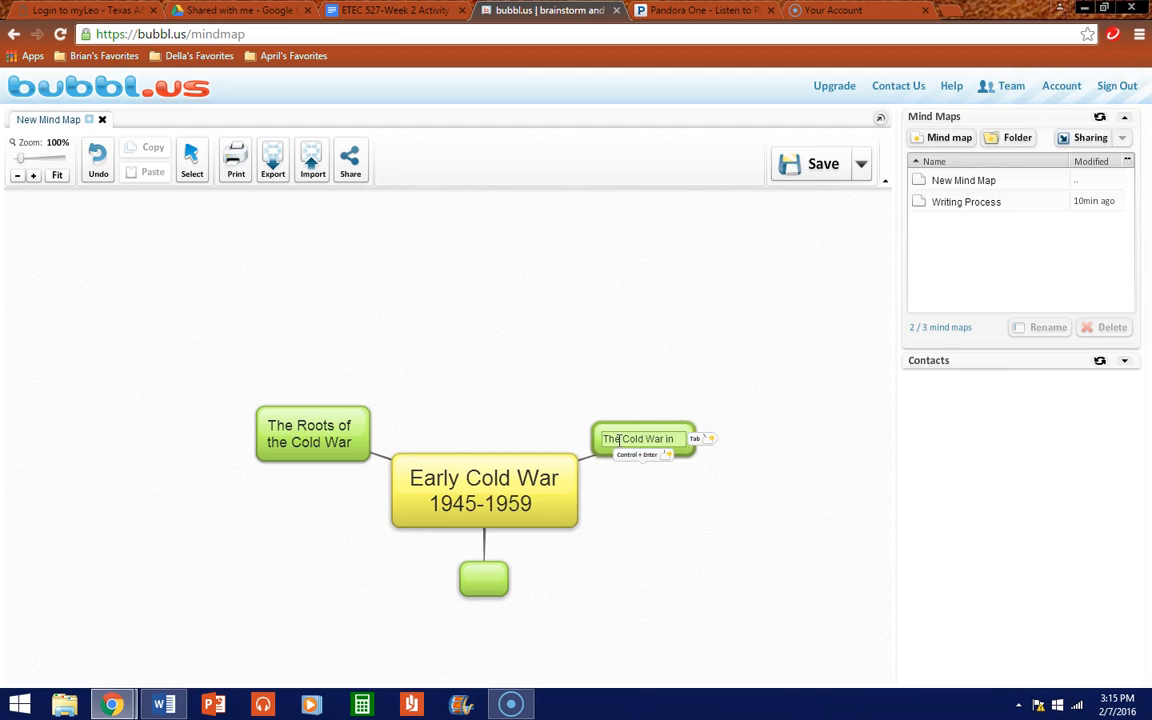
key(Return)
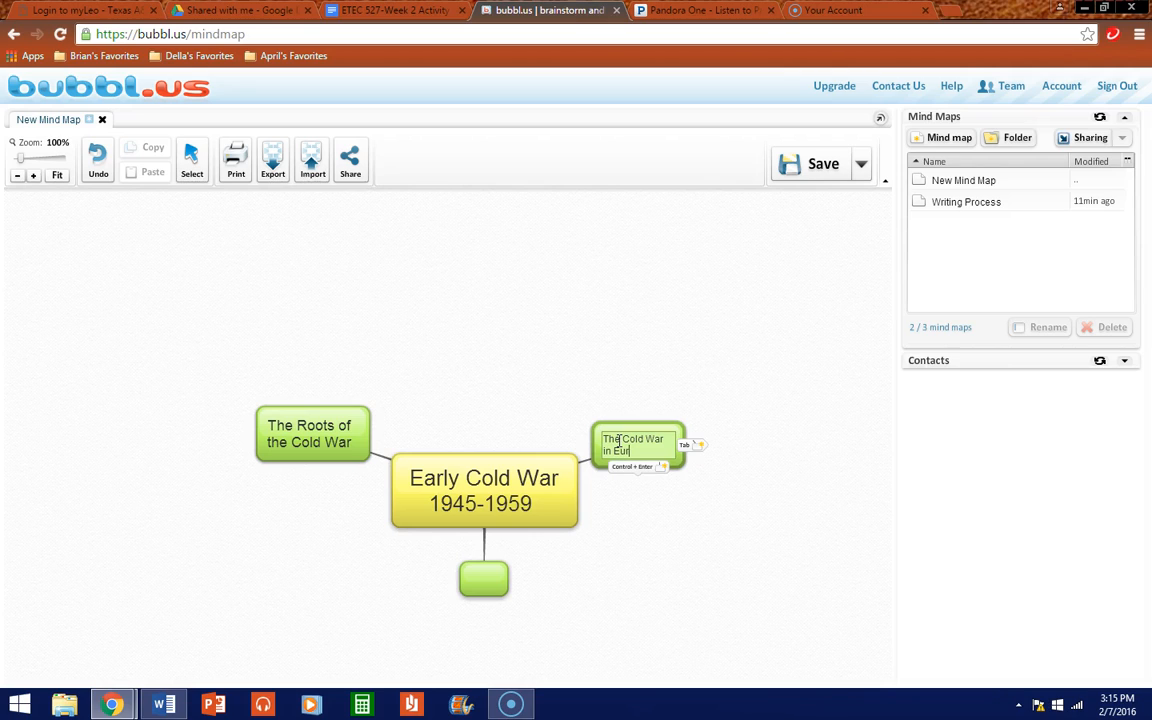
text(in Europe &)
key(Return)
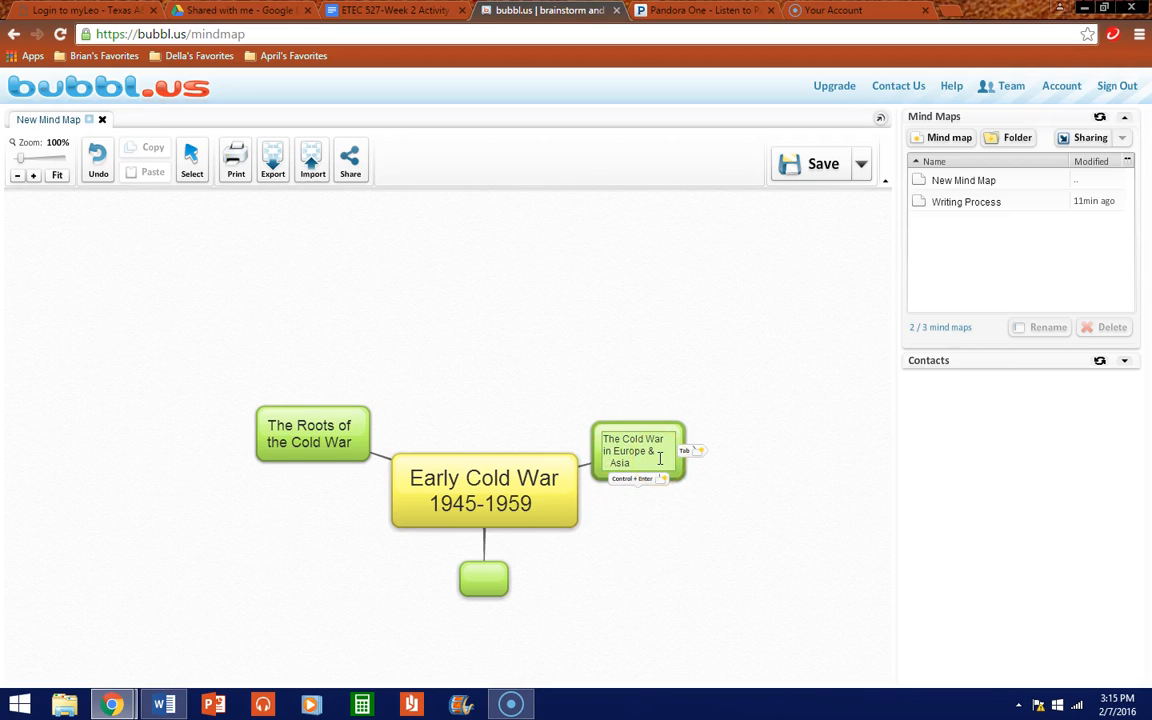
Step: Adjust the Europe & Asia line indents and nudge the bubble slightly higher
click(603, 450)
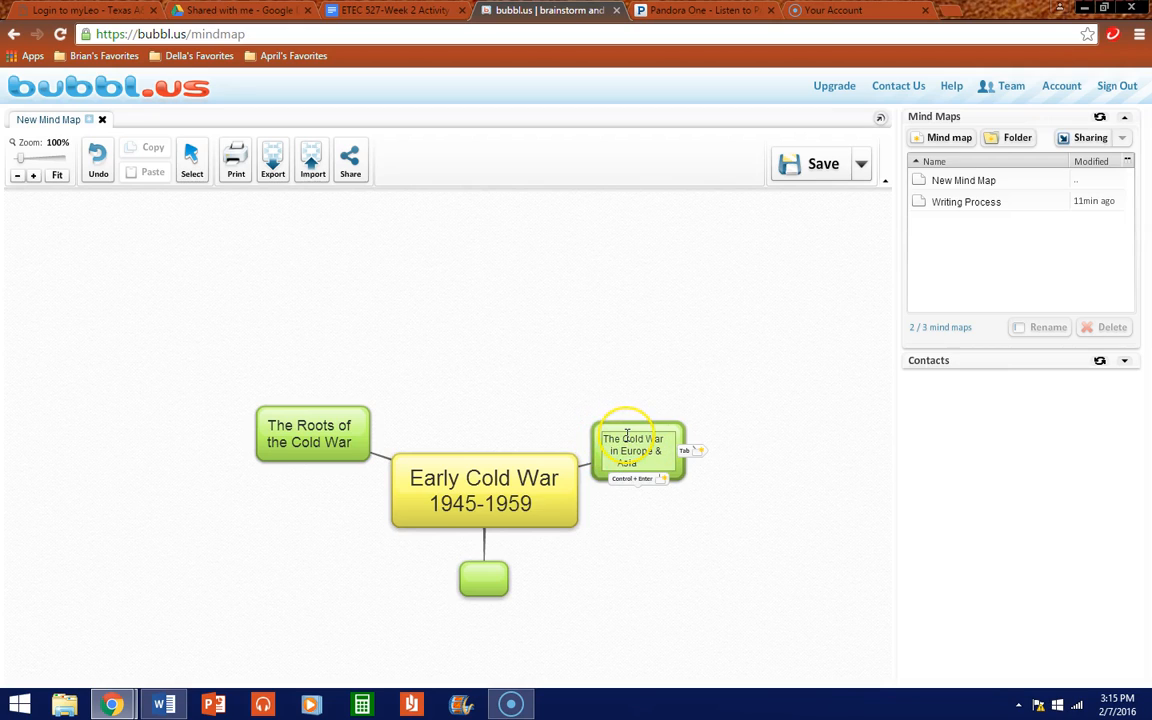
click(604, 436)
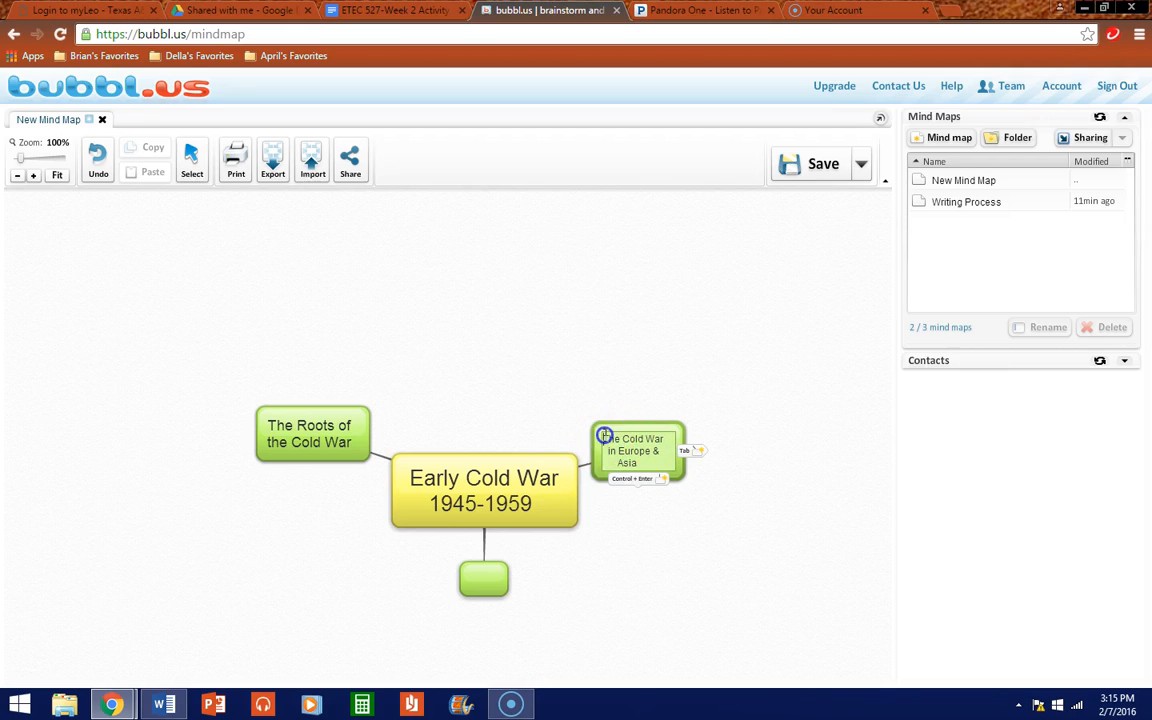
click(656, 438)
drag(628, 432, 629, 400)
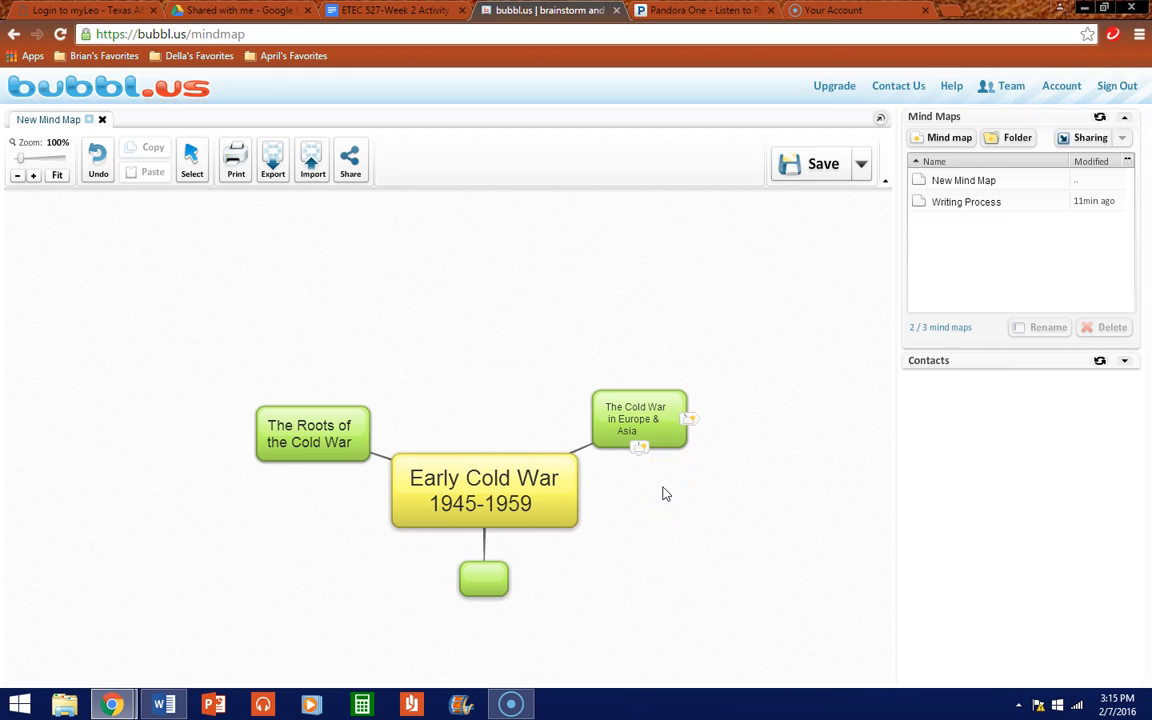
drag(632, 392, 643, 410)
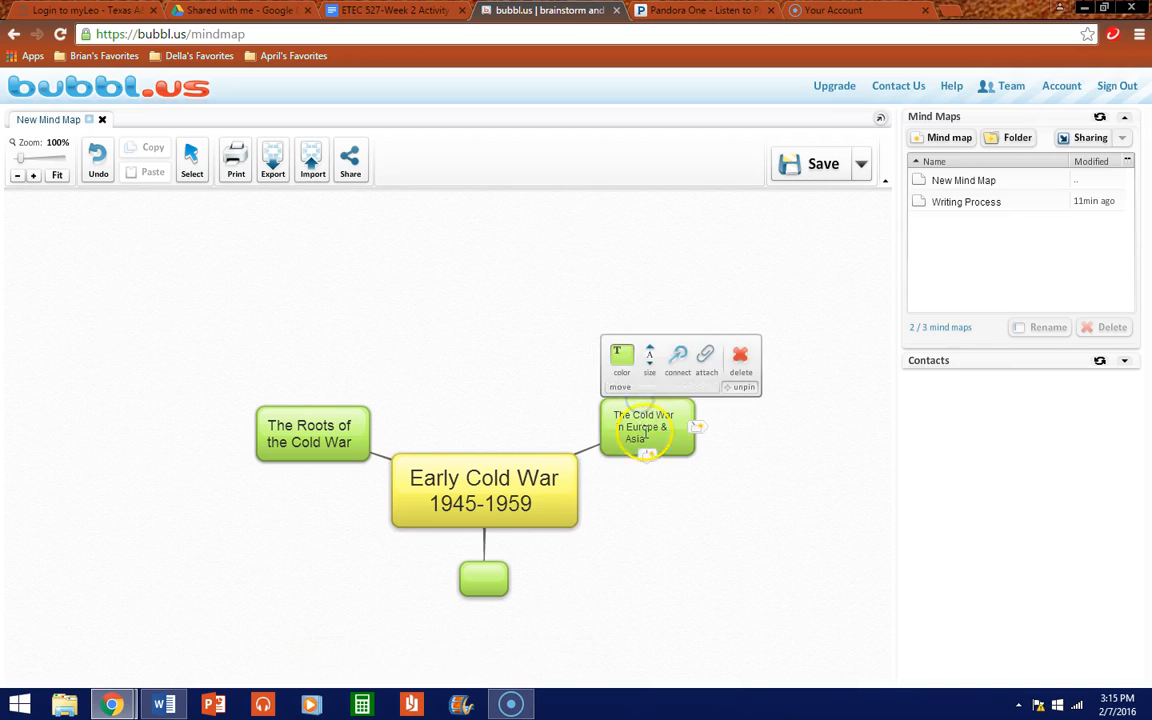
Step: Enlarge the Europe & Asia bubble, shift it up-left, and break '& Asia' onto a new line
click(649, 352)
drag(674, 404, 665, 392)
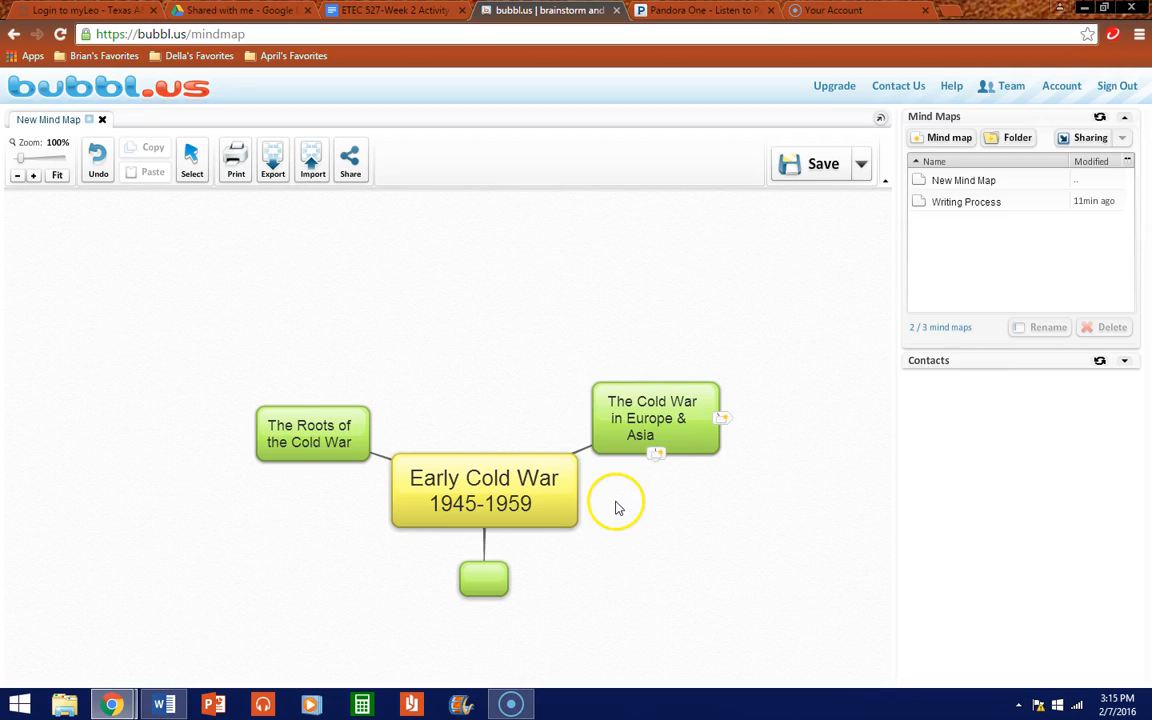
click(676, 420)
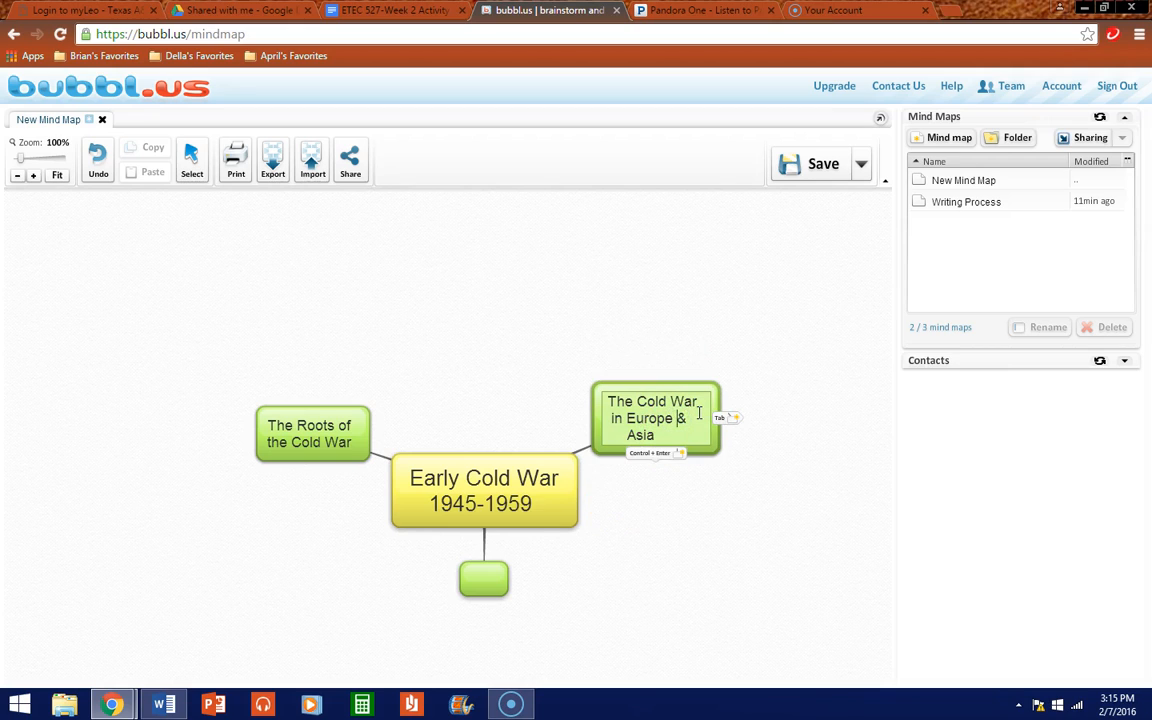
key(Return)
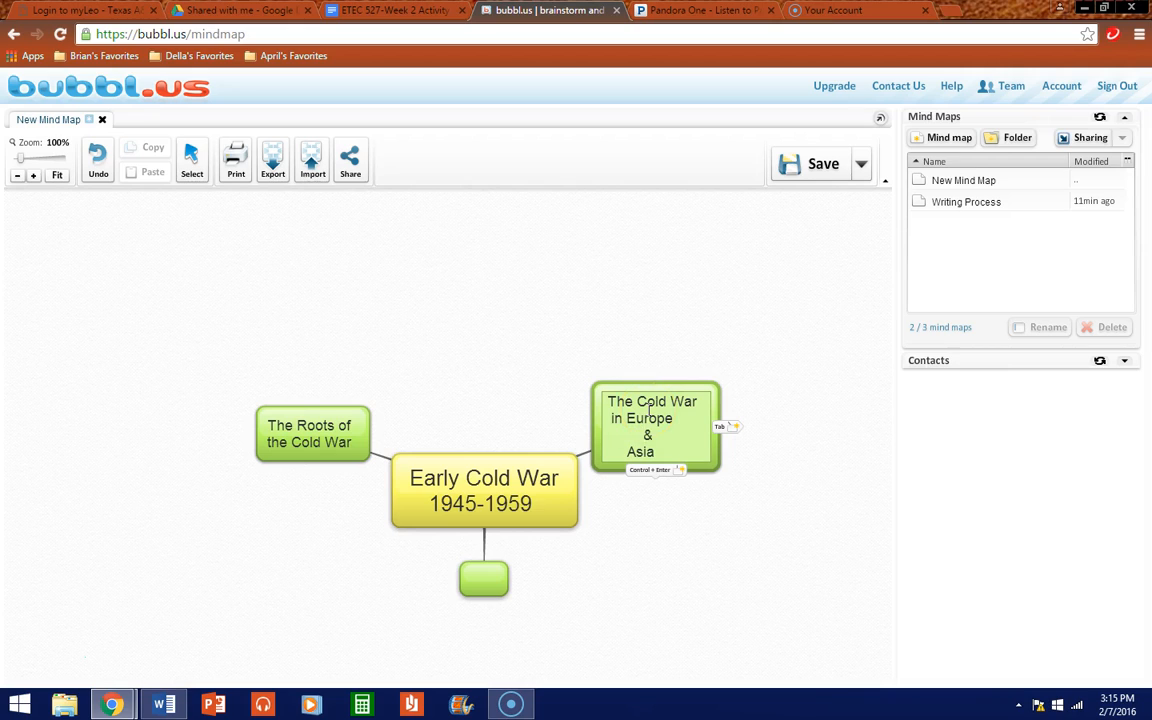
Step: Centre the 'in Europe' and 'Asia' lines and reposition the bubble
click(611, 420)
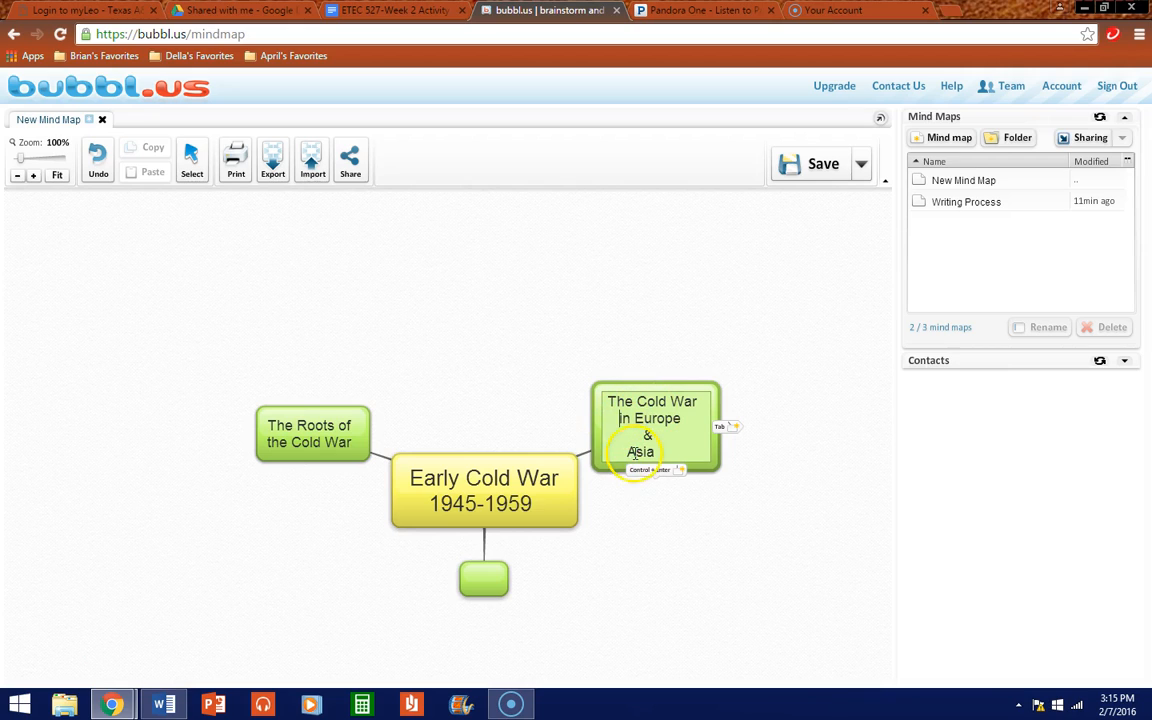
click(626, 454)
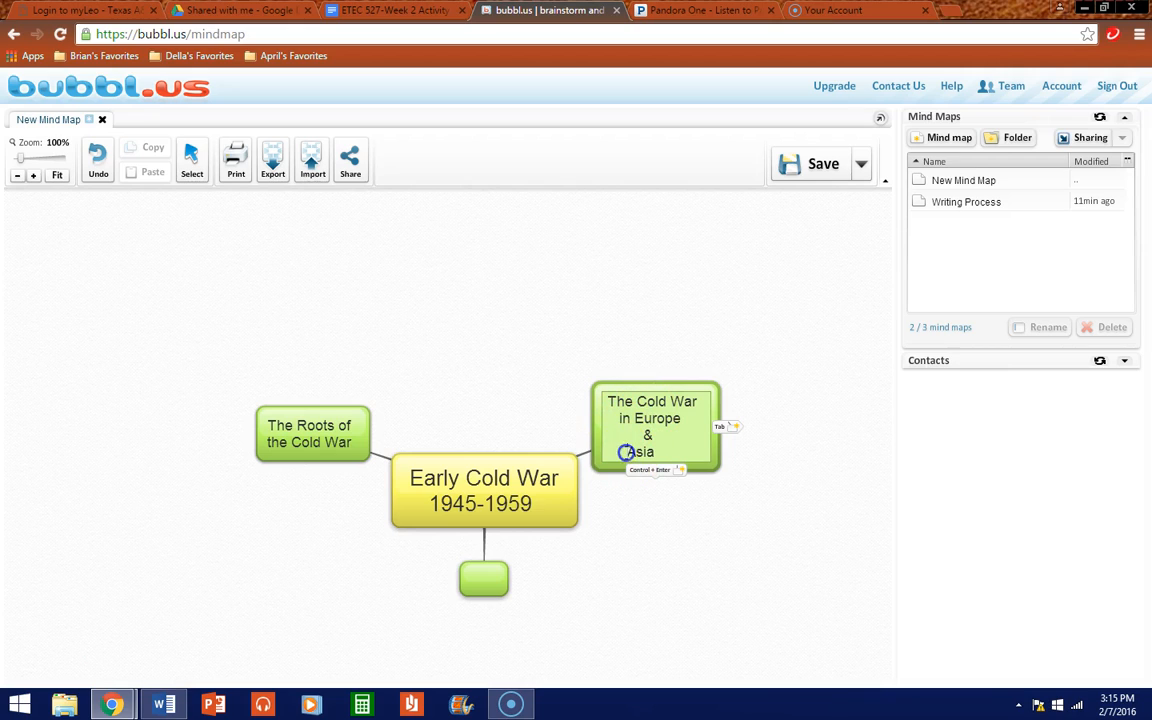
click(738, 537)
mouse_move(707, 465)
mouse_down()
mouse_move(706, 432)
mouse_move(725, 473)
mouse_up()
click(303, 456)
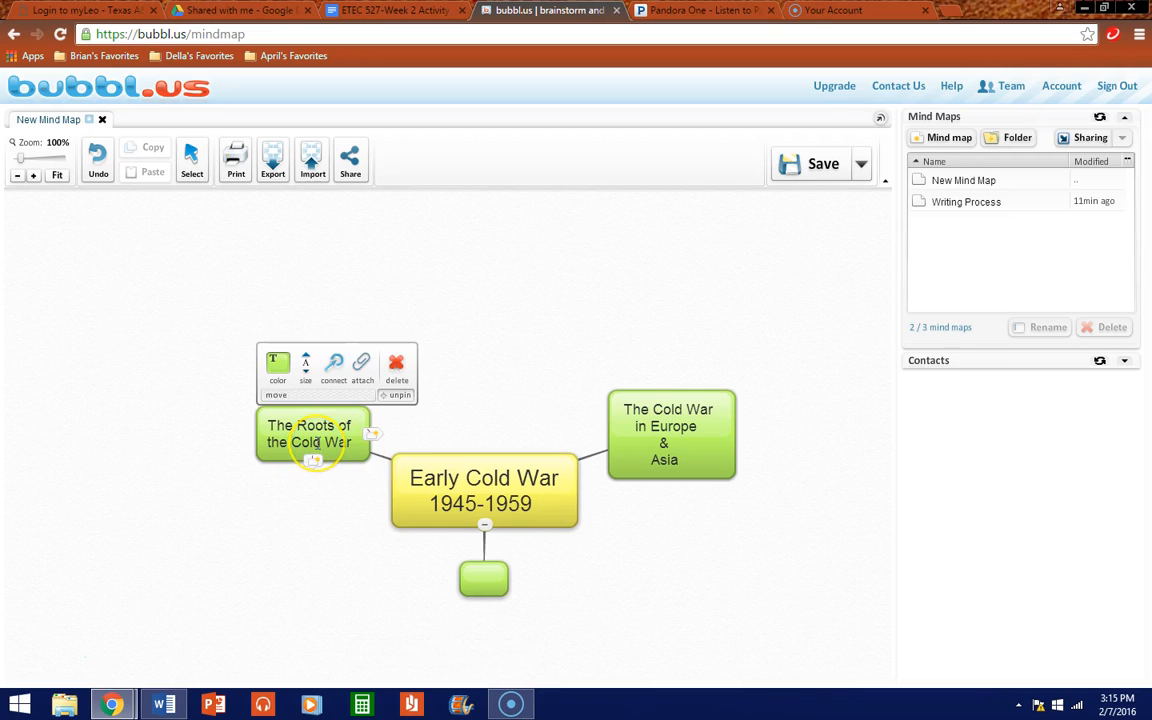
Step: Type 'Cold War' with a line break into the empty bottom bubble
click(488, 578)
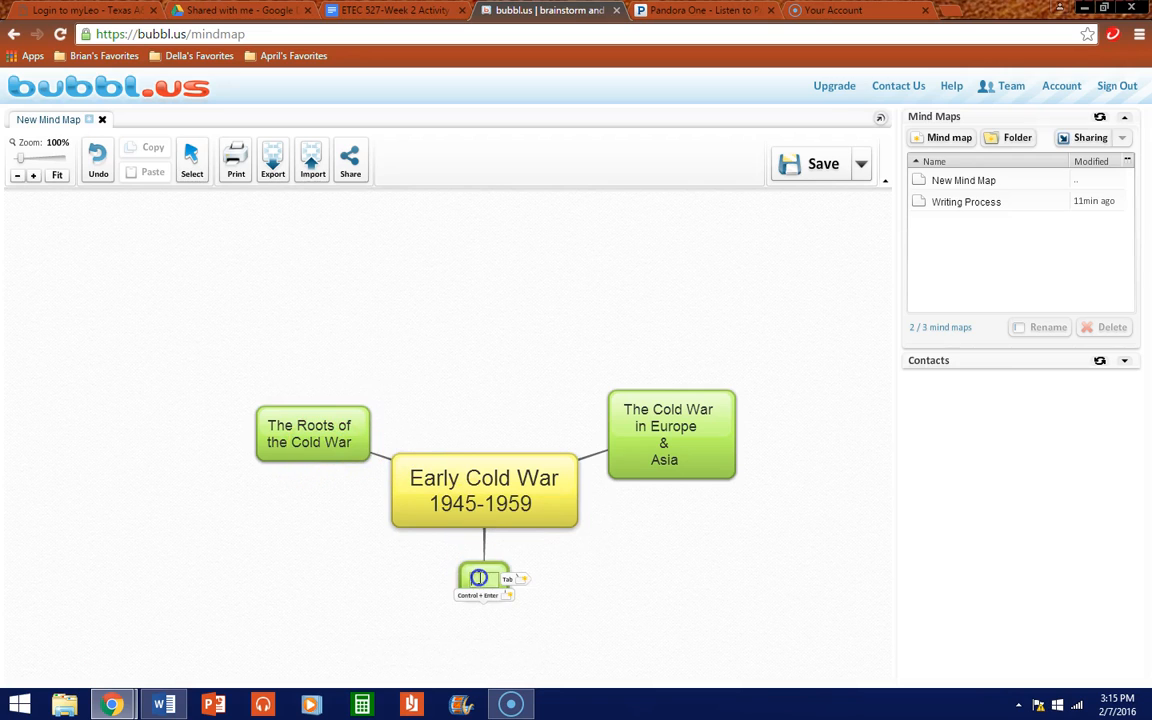
text(Cold War)
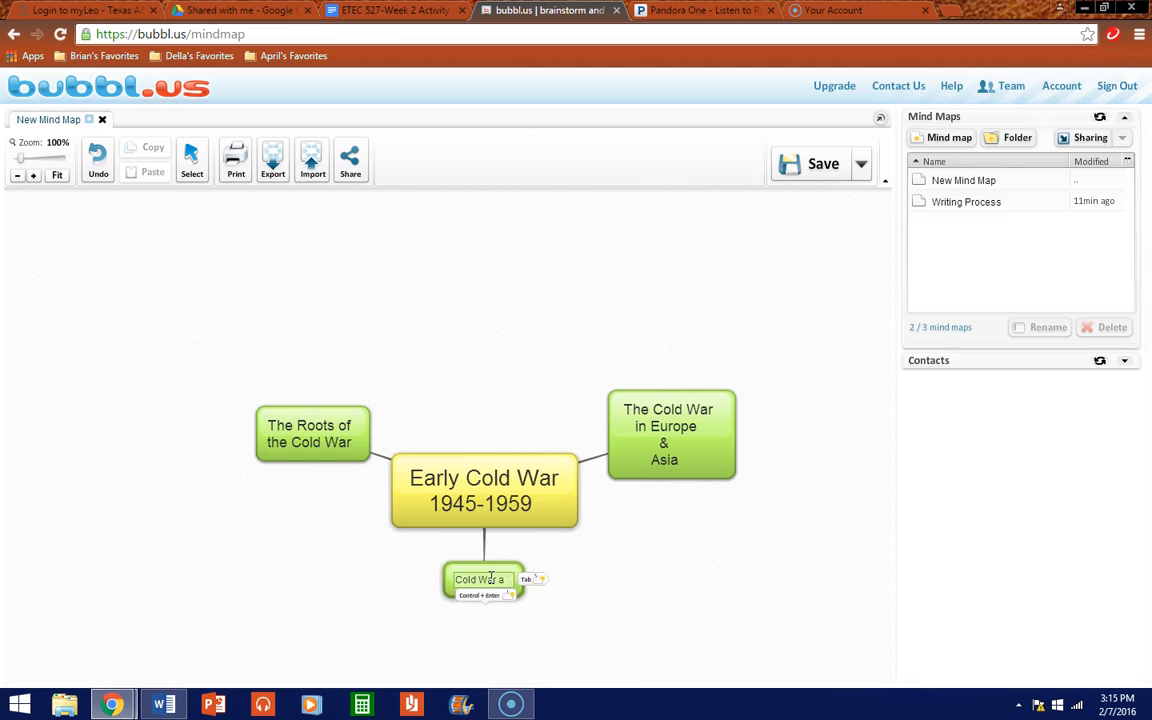
key(Return)
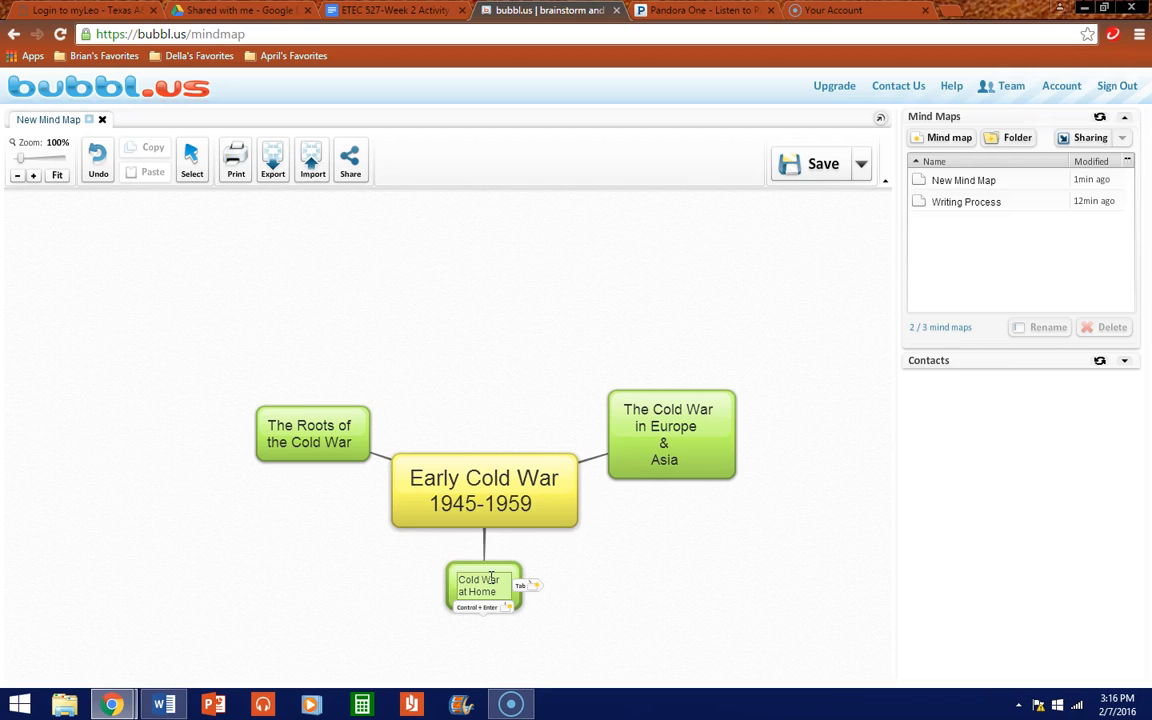
click(463, 580)
key(Delete)
key(Delete)
key(Delete)
key(Delete)
key(Delete)
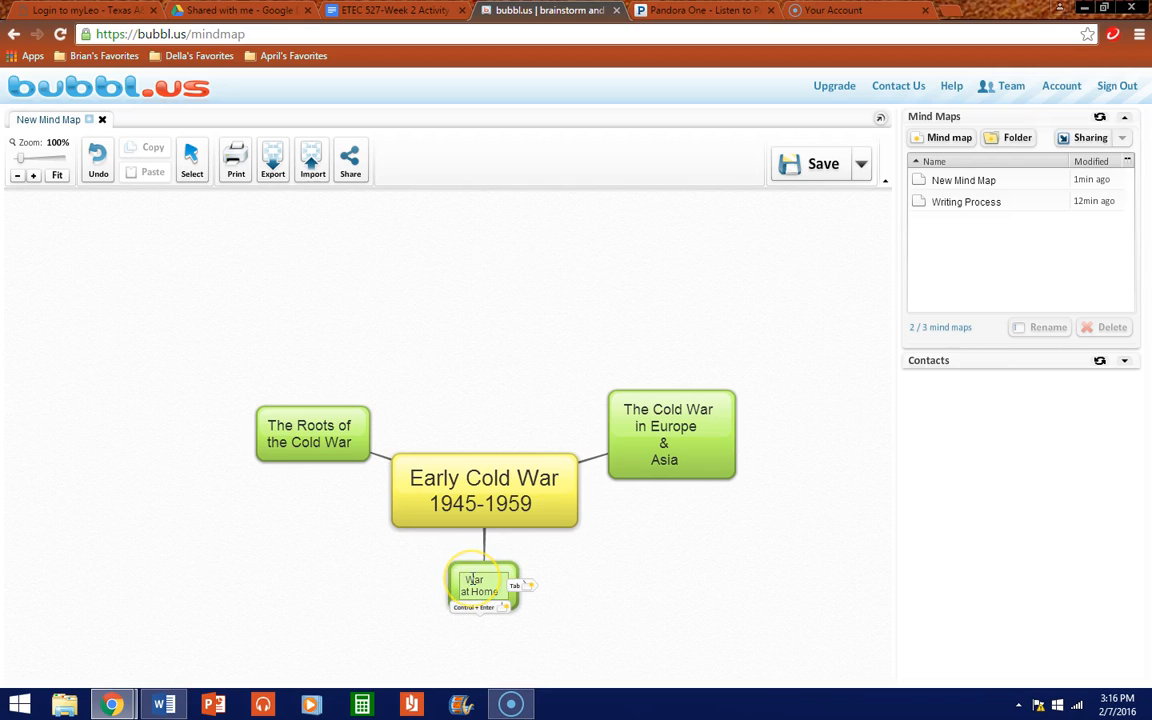
text(Cold)
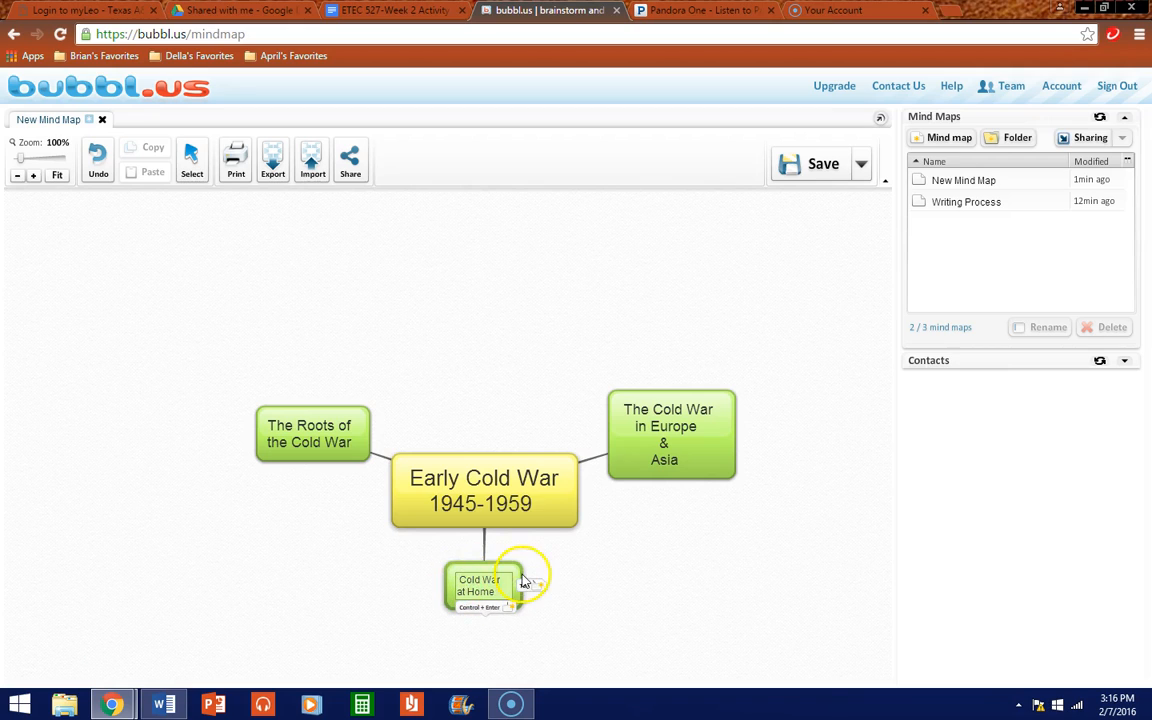
Step: Fix the text to read 'Cold War at Home' on two centred lines and enlarge the bubble
click(477, 580)
key(BackSpace)
key(BackSpace)
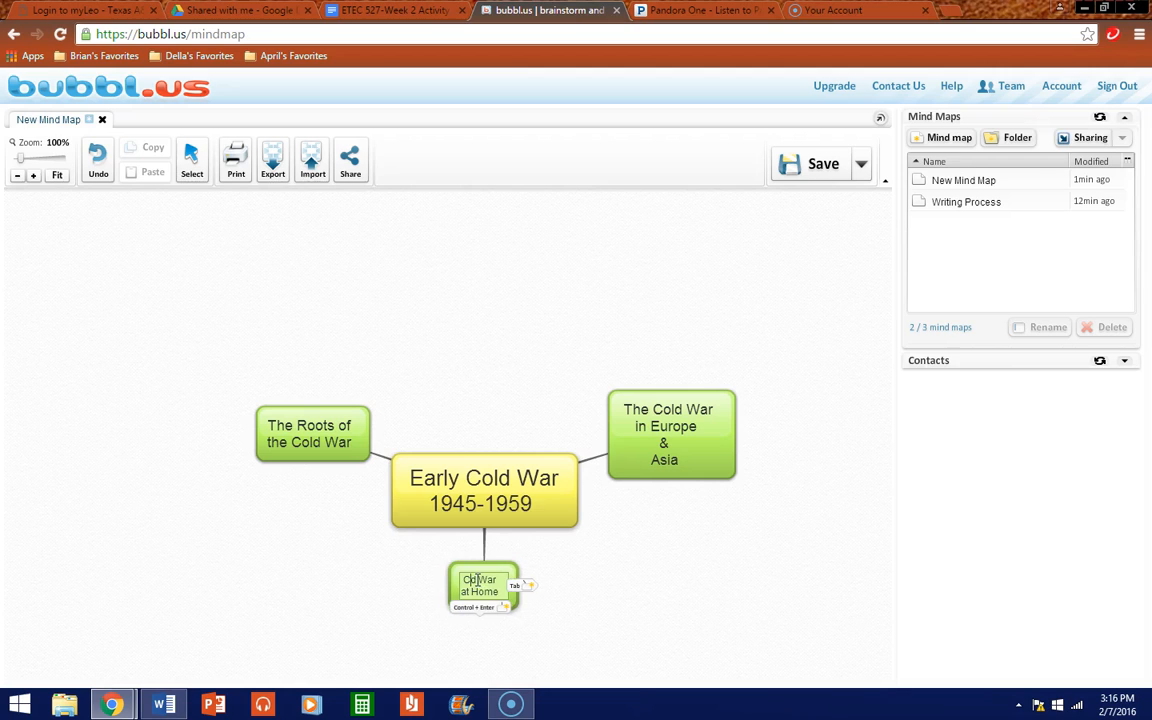
text(ol)
click(460, 578)
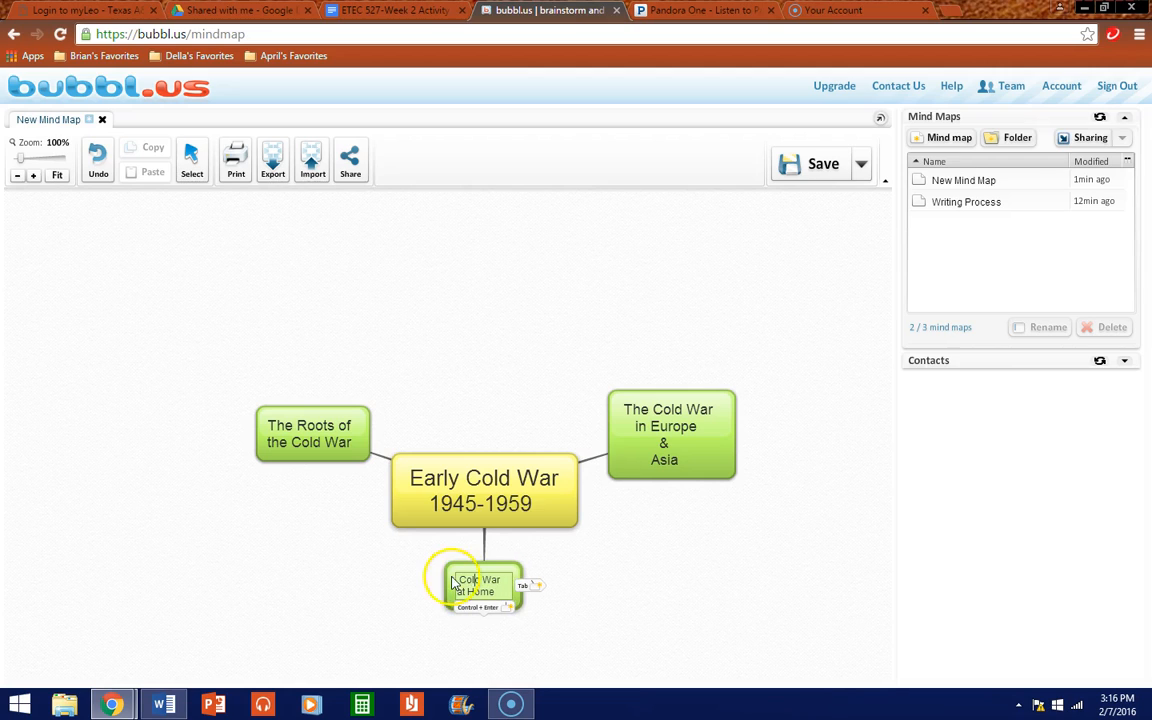
click(458, 597)
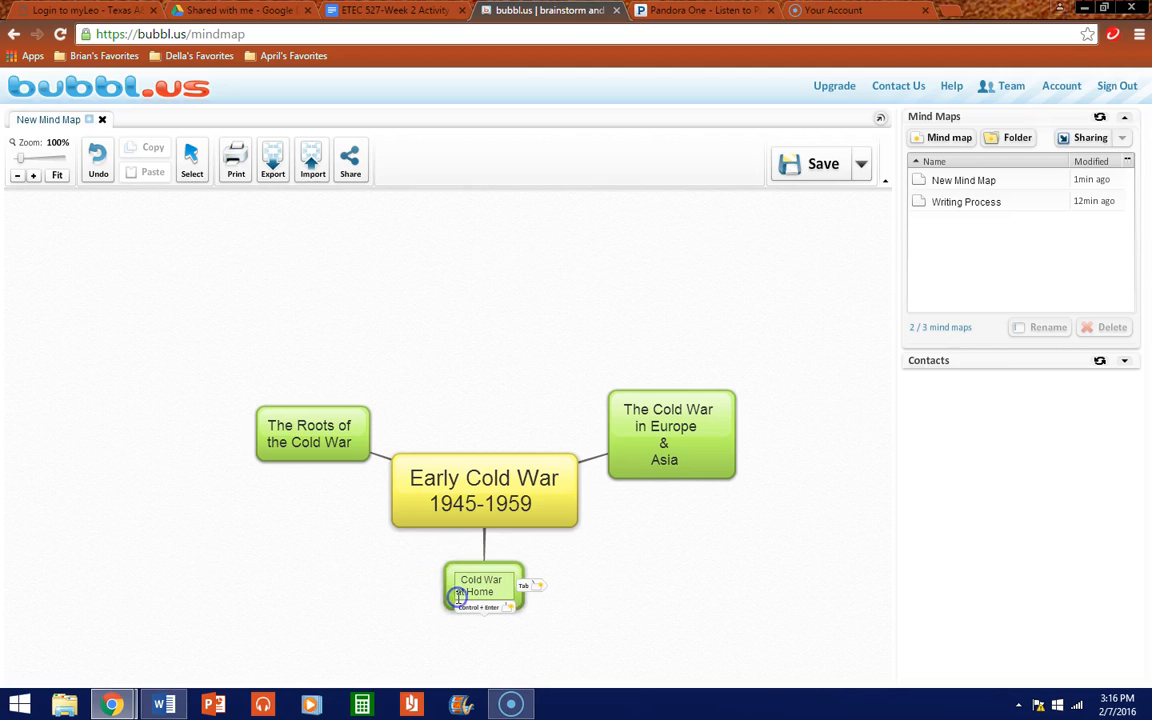
click(505, 572)
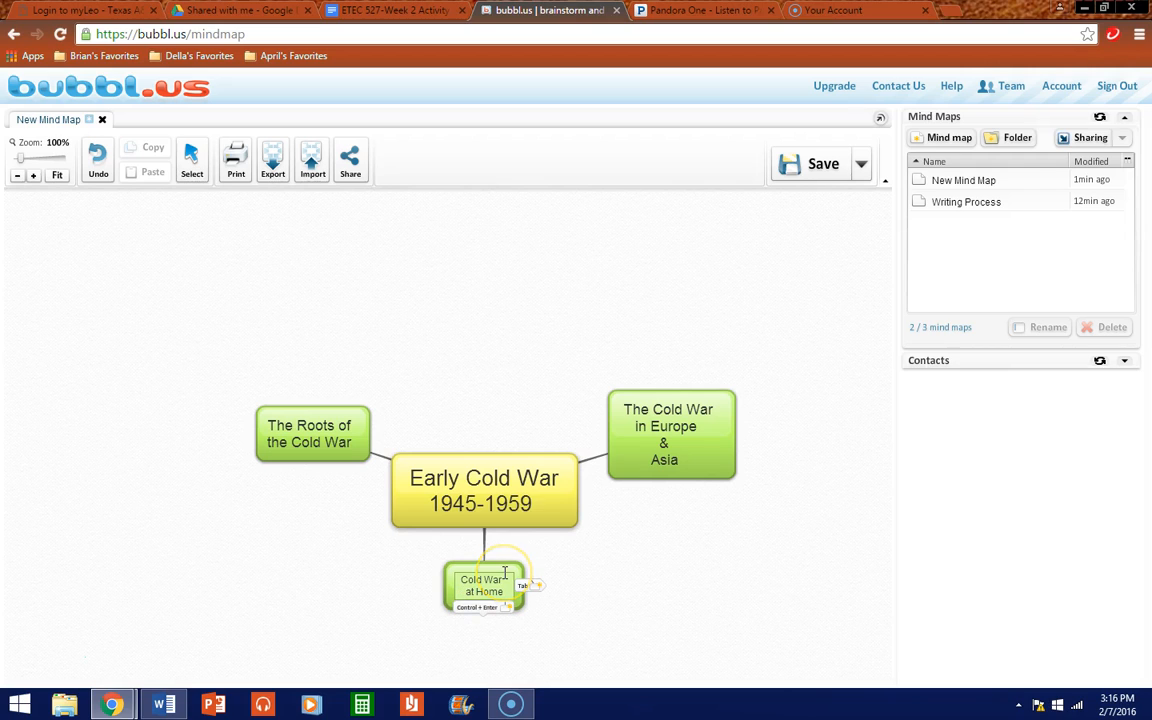
click(658, 599)
click(518, 571)
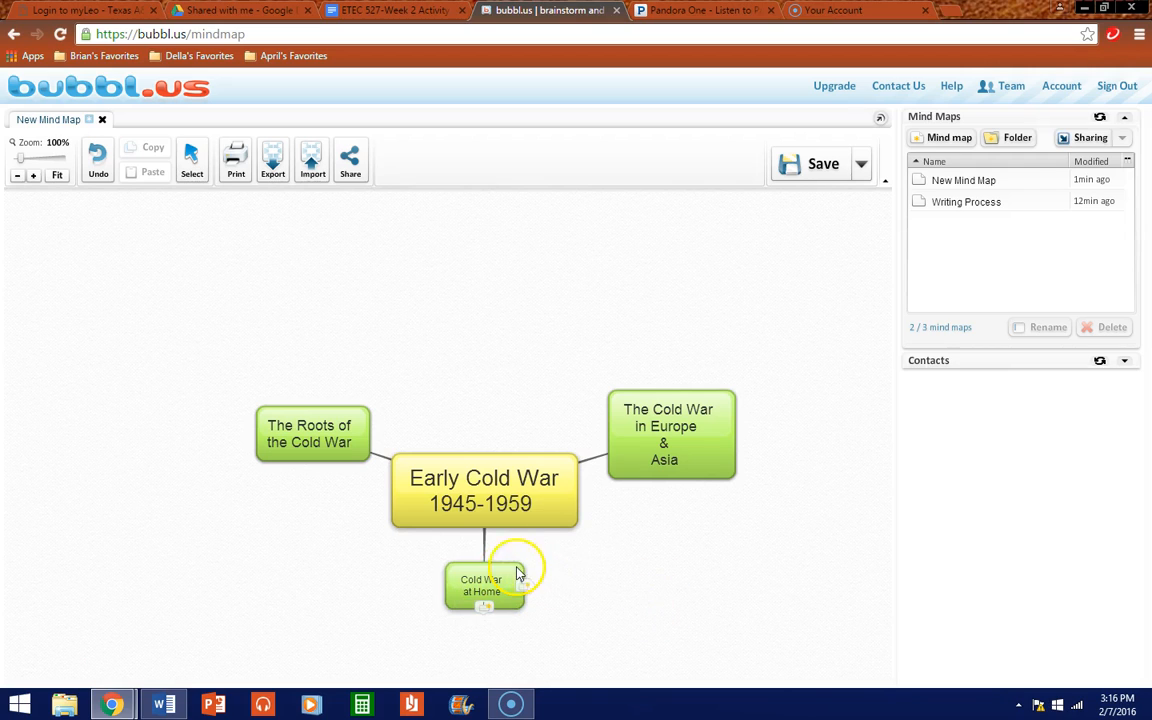
click(497, 519)
click(497, 519)
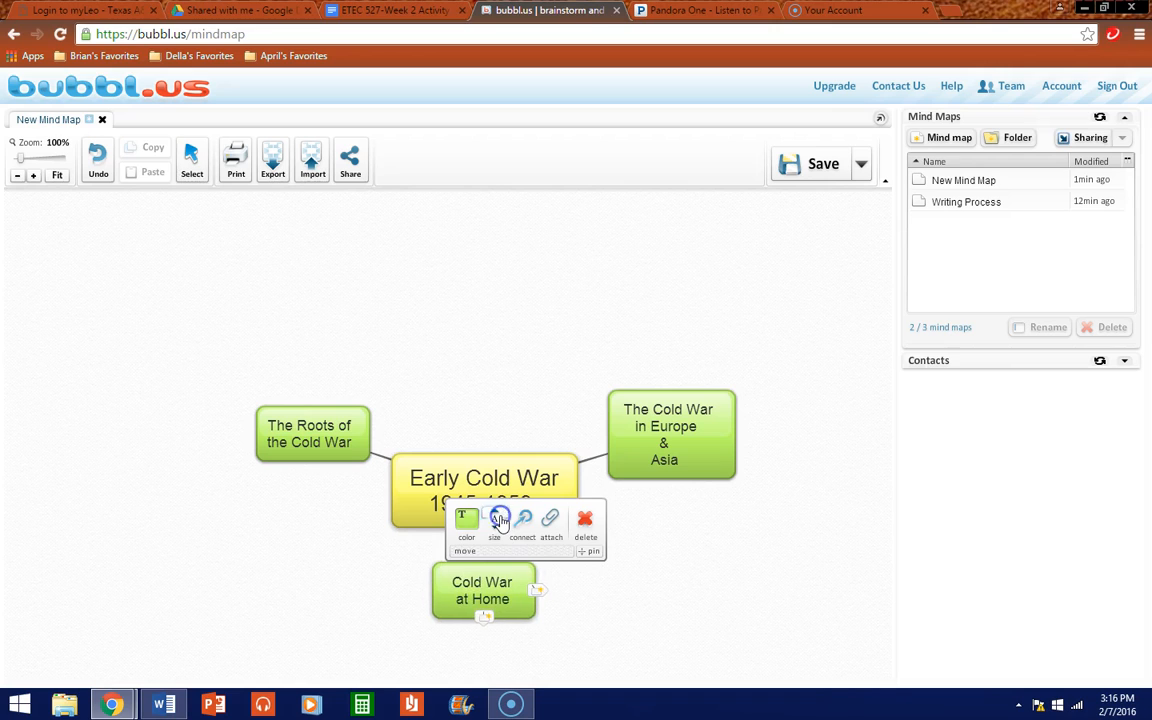
click(817, 432)
click(724, 437)
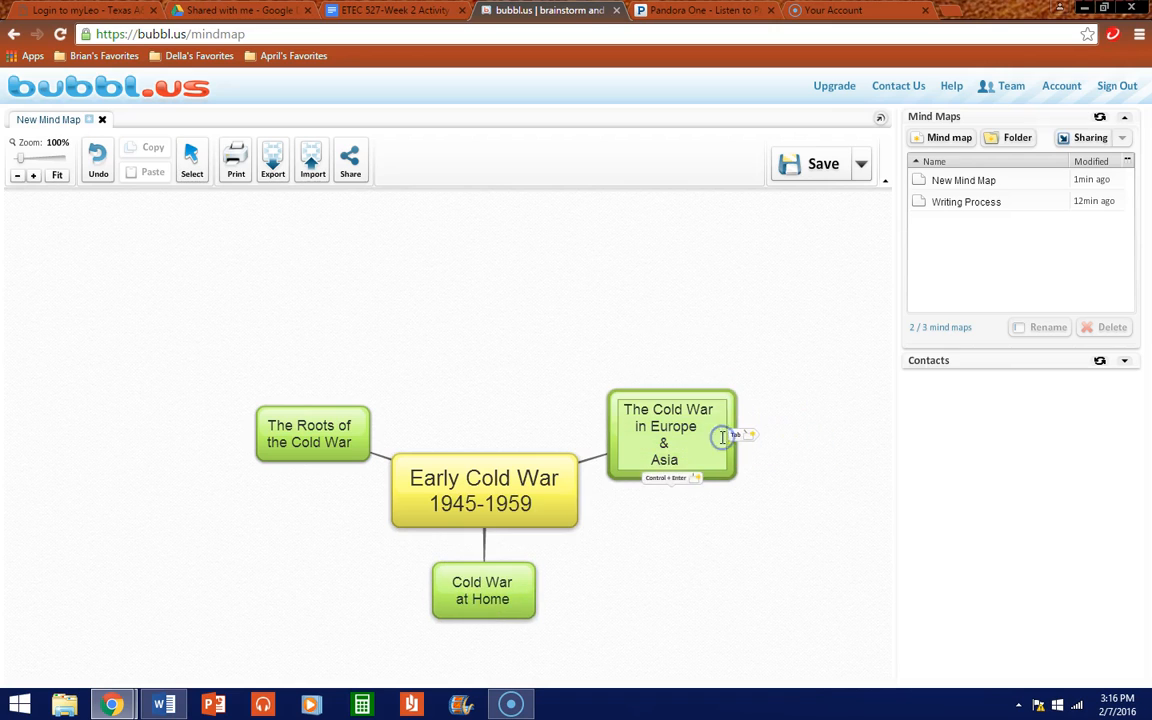
click(719, 479)
click(751, 476)
click(702, 481)
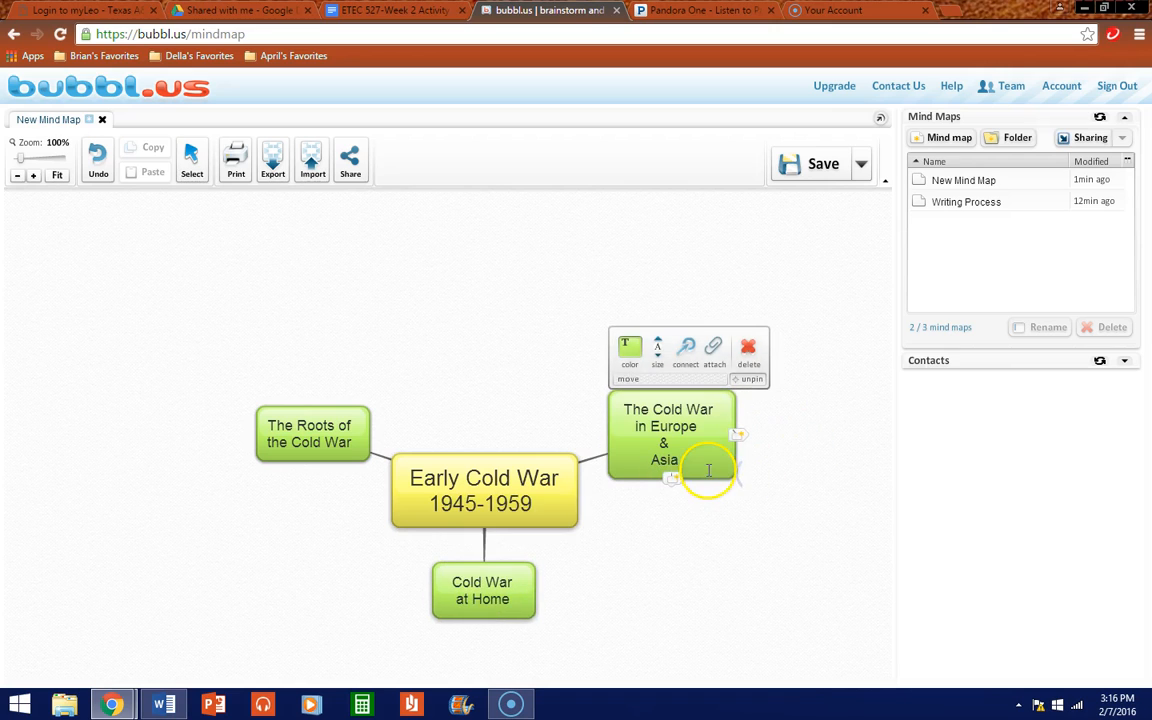
click(659, 360)
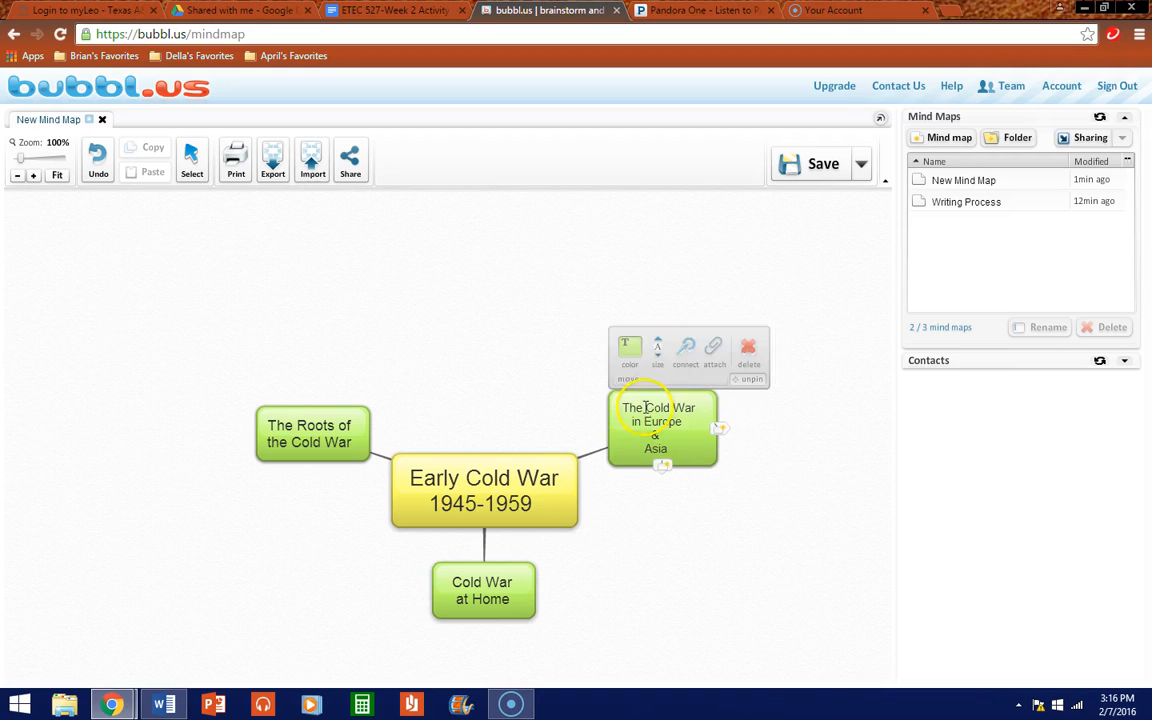
click(658, 345)
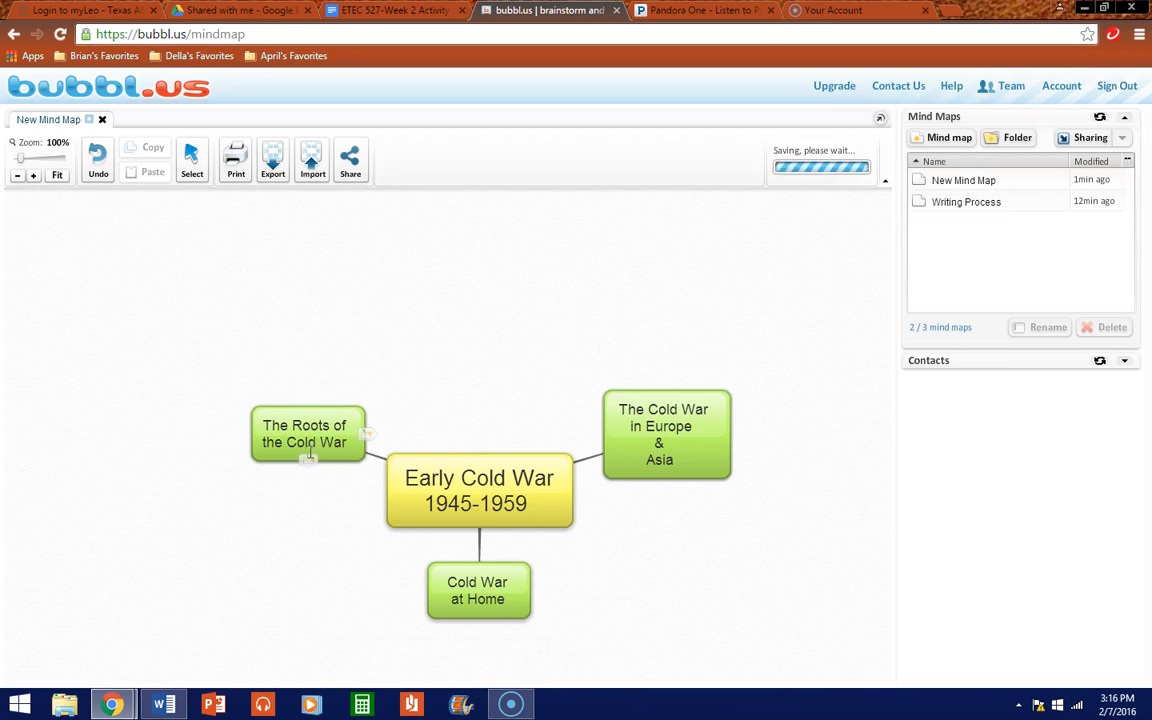
Step: Add an empty child below 'The Roots of the Cold War' and shift the Roots and Europe & Asia bubbles
click(307, 462)
click(307, 462)
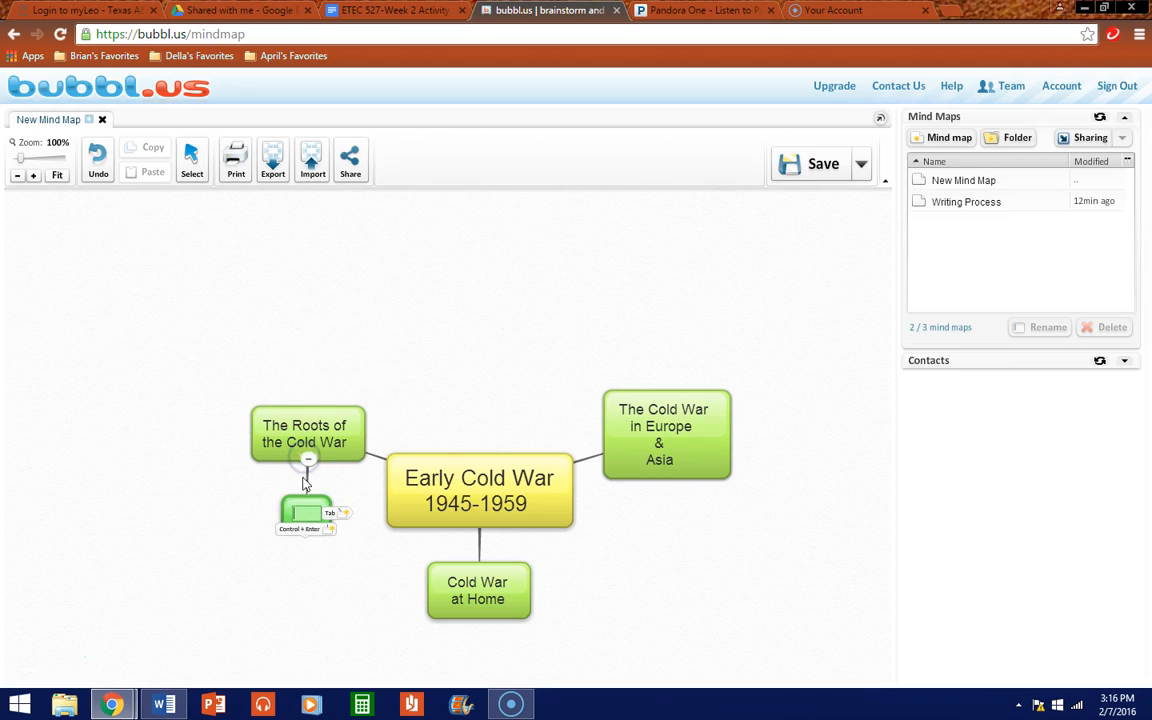
click(315, 547)
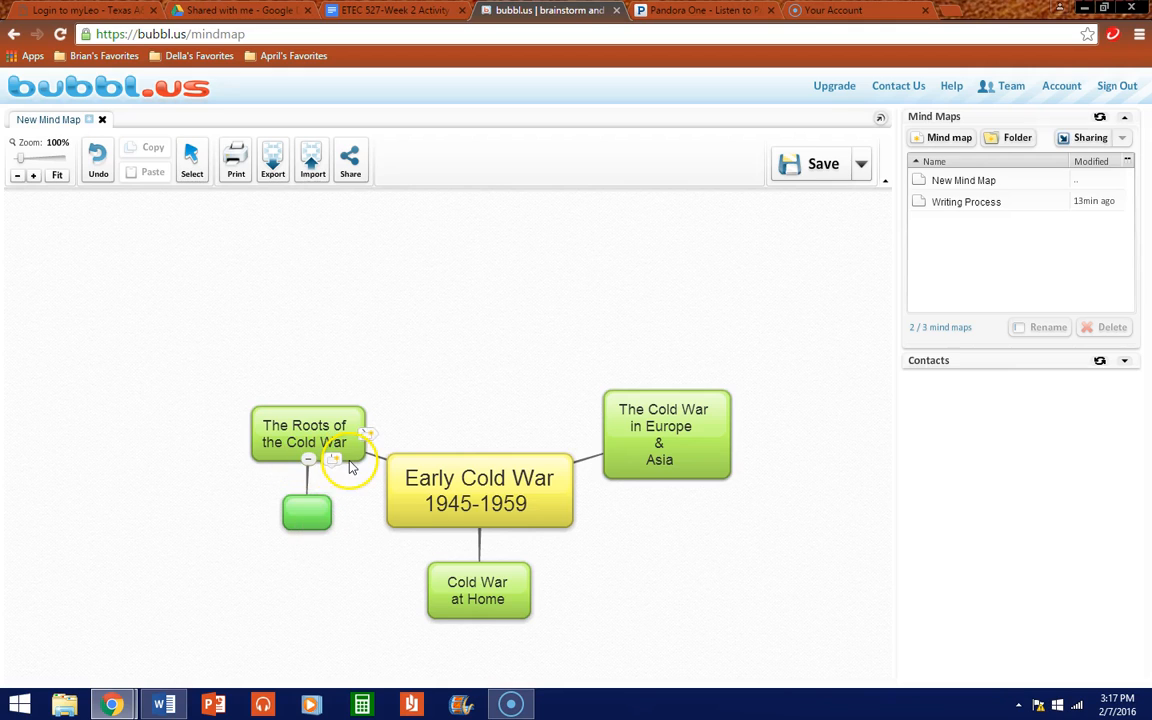
drag(349, 463, 322, 461)
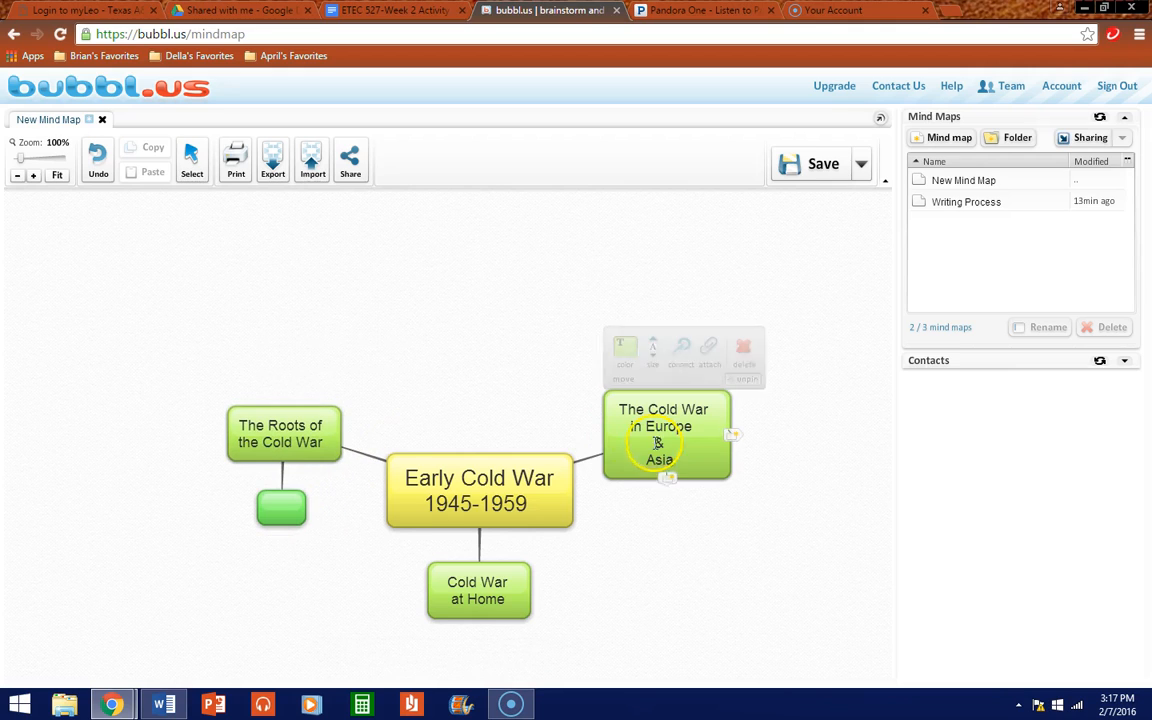
mouse_move(621, 472)
mouse_down()
mouse_move(632, 473)
mouse_move(622, 474)
mouse_up()
mouse_move(476, 620)
mouse_move(278, 518)
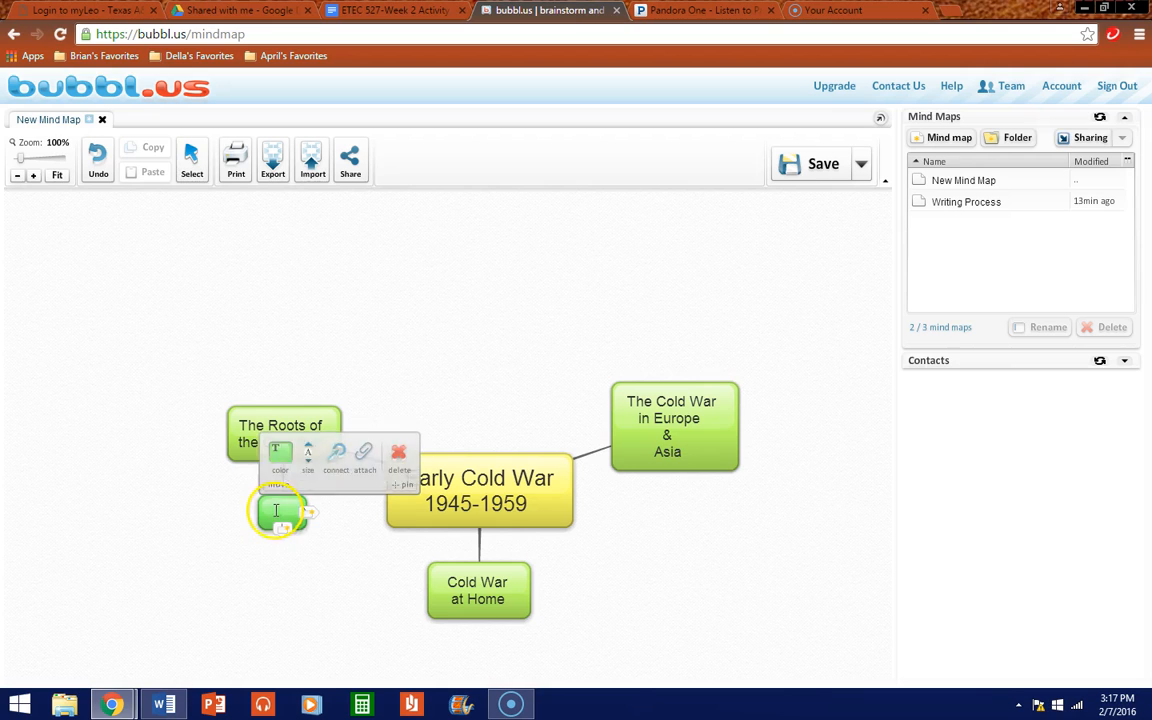
Step: Colour the empty sub-bubble blue, label it 'Iron Curtain', and add a child bubble beneath it
click(280, 460)
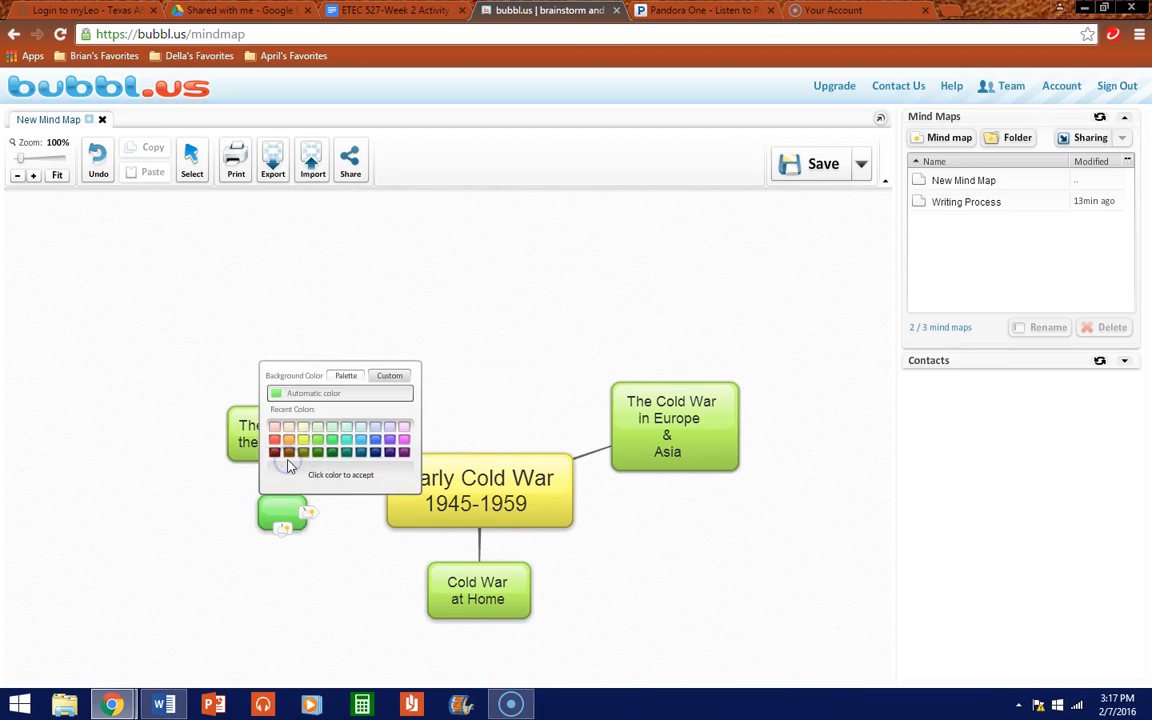
click(361, 447)
click(283, 509)
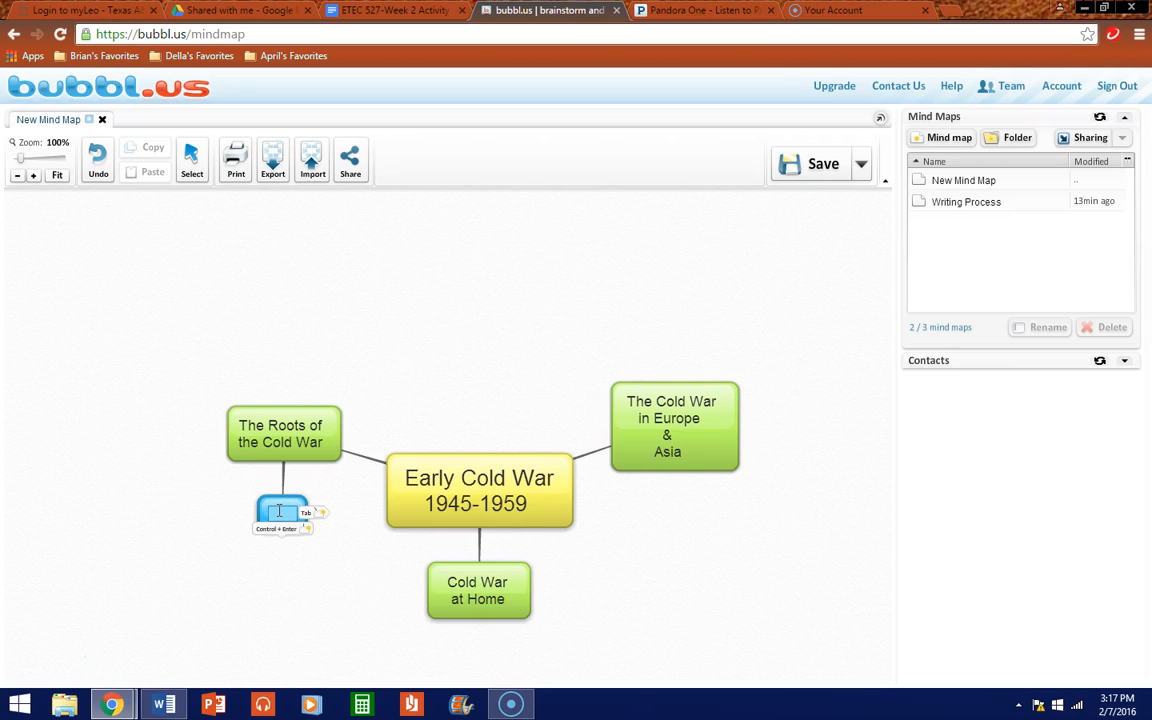
text(Iron Curtain)
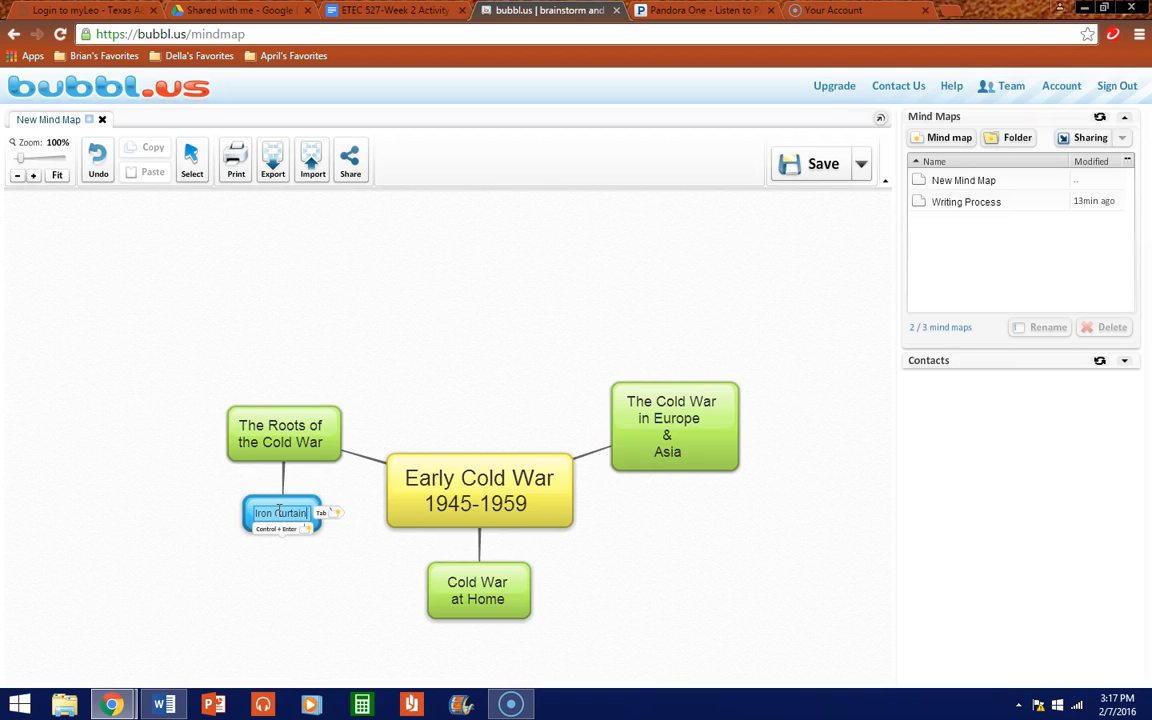
click(338, 548)
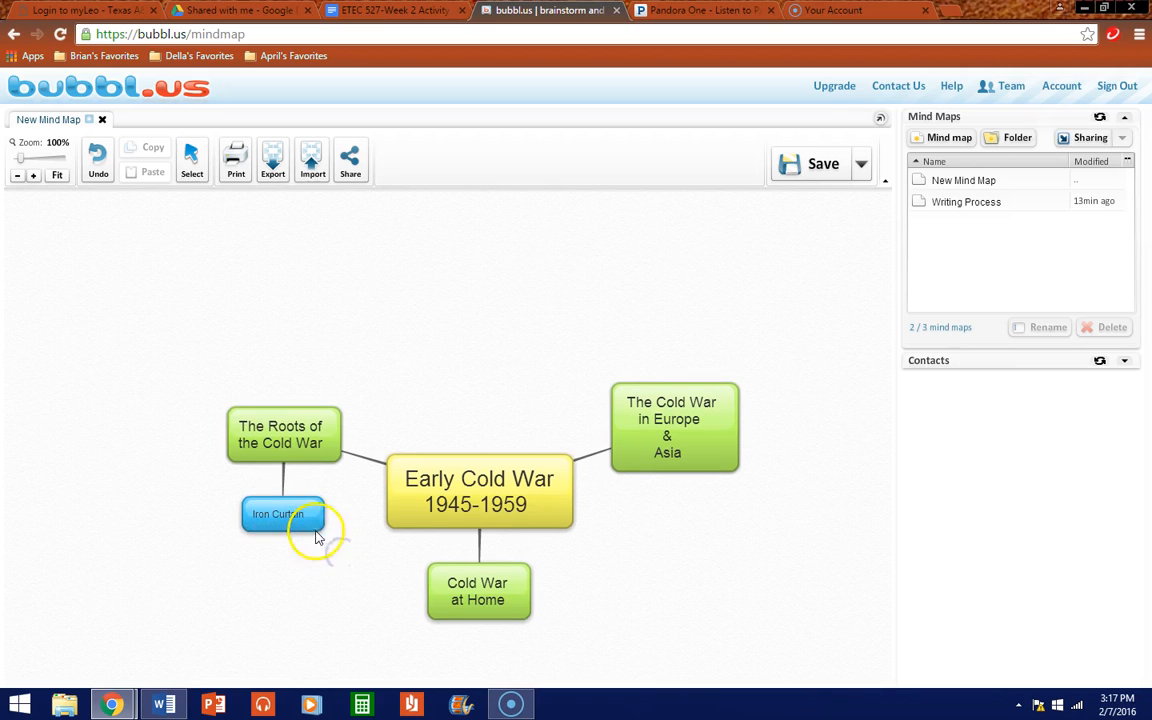
click(281, 529)
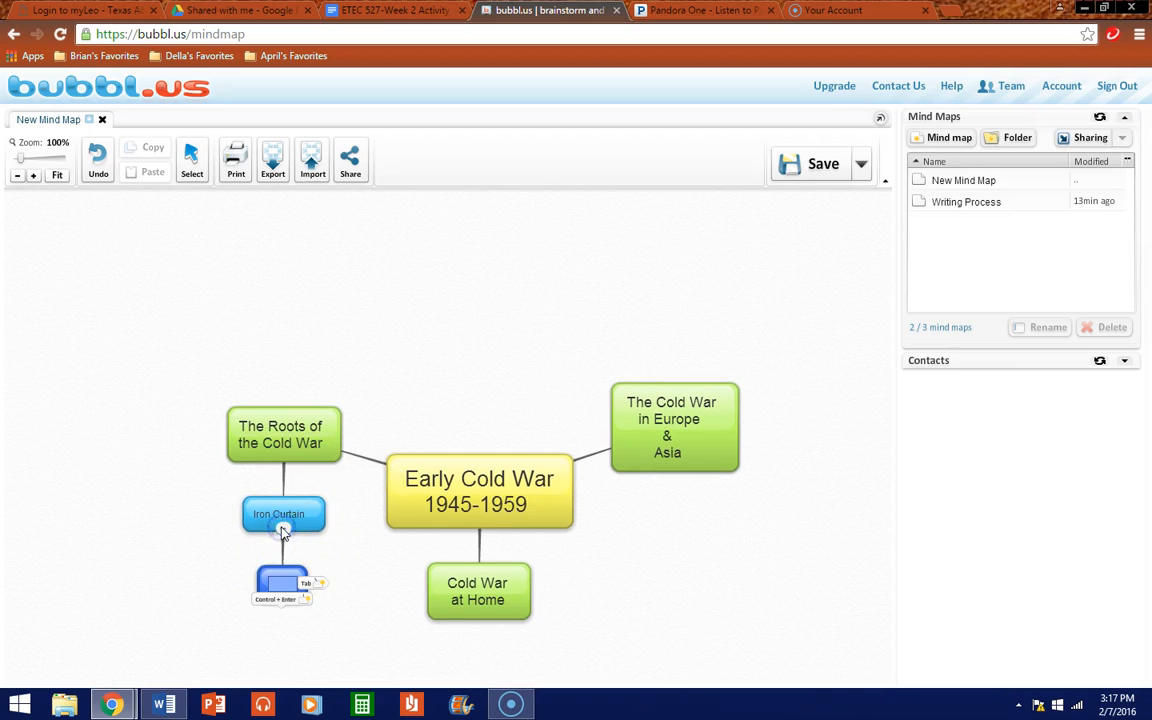
click(287, 578)
Step: Colour the new bubble below Iron Curtain orange
click(313, 570)
mouse_move(303, 578)
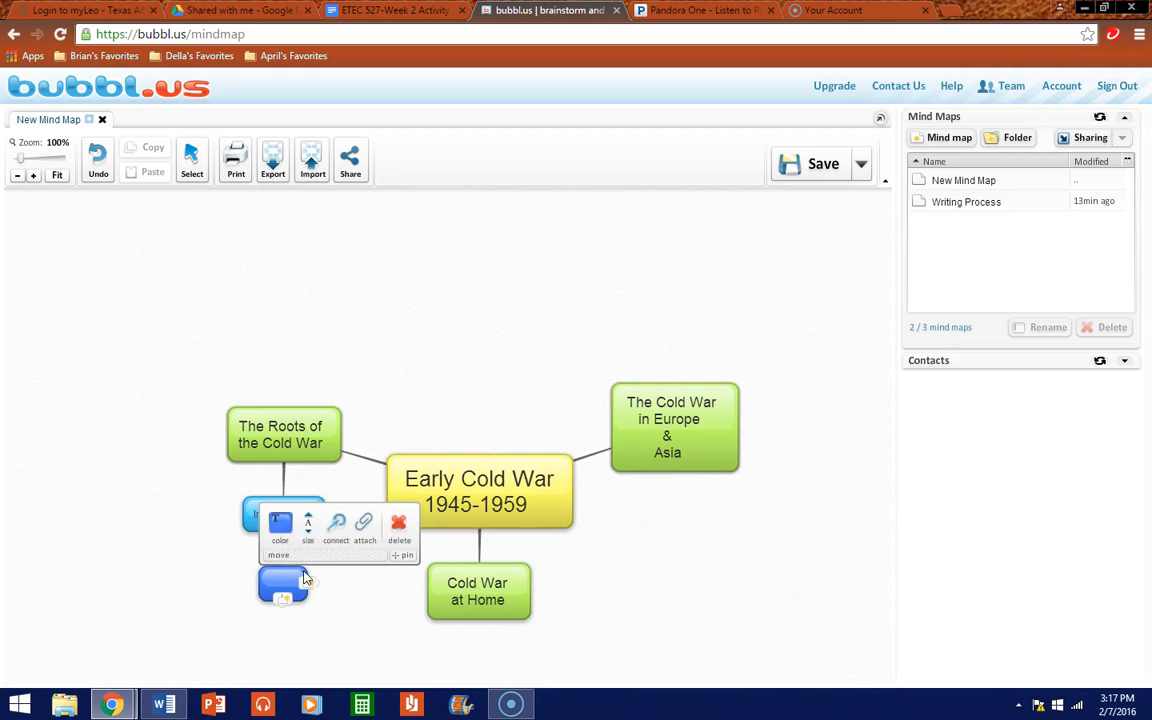
click(289, 540)
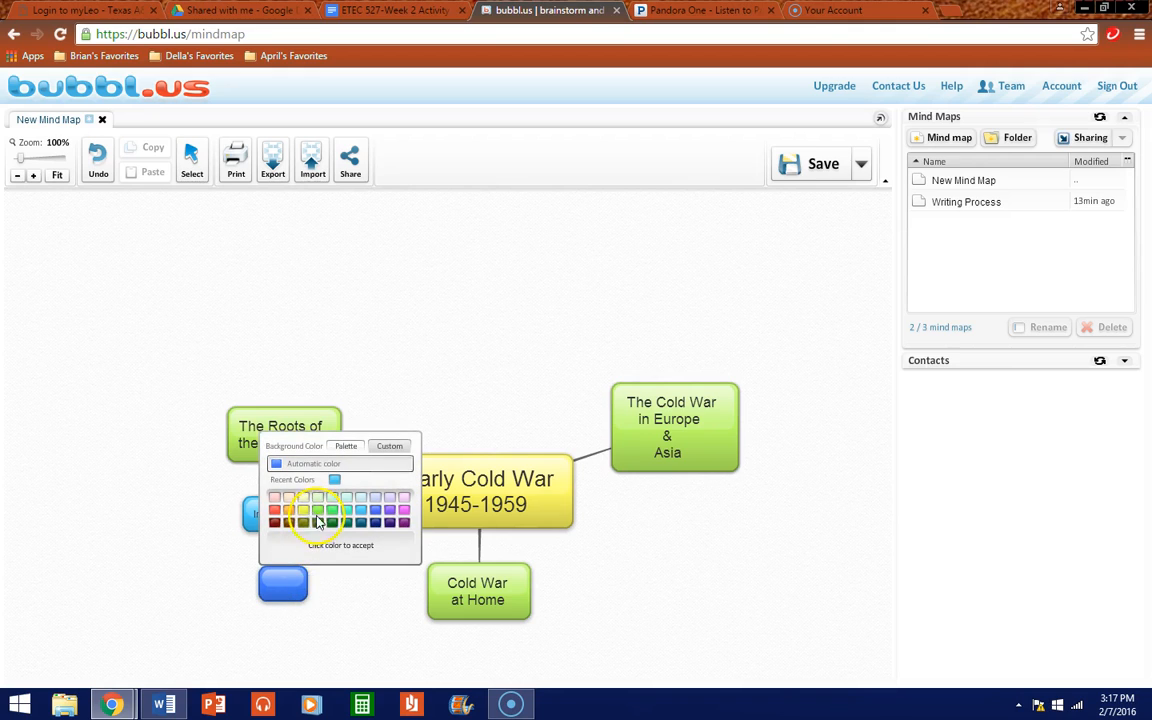
click(288, 510)
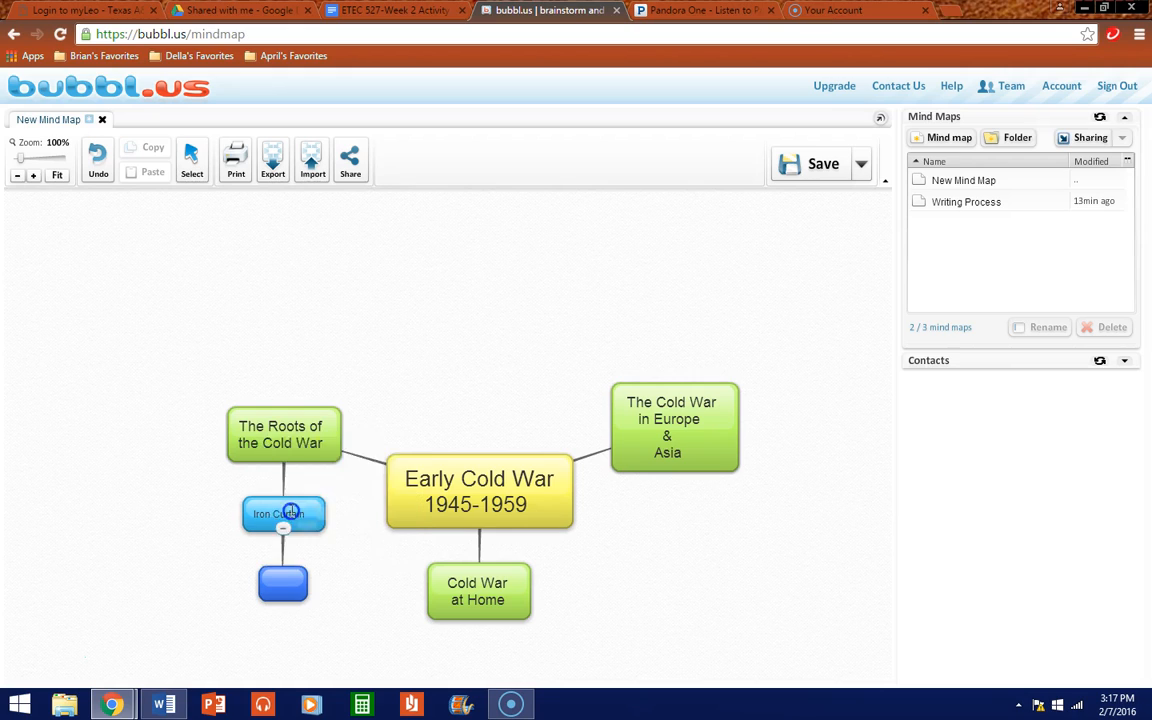
Step: Label it 'Shuts Eastern Europe Off from the West' across three lines
click(289, 580)
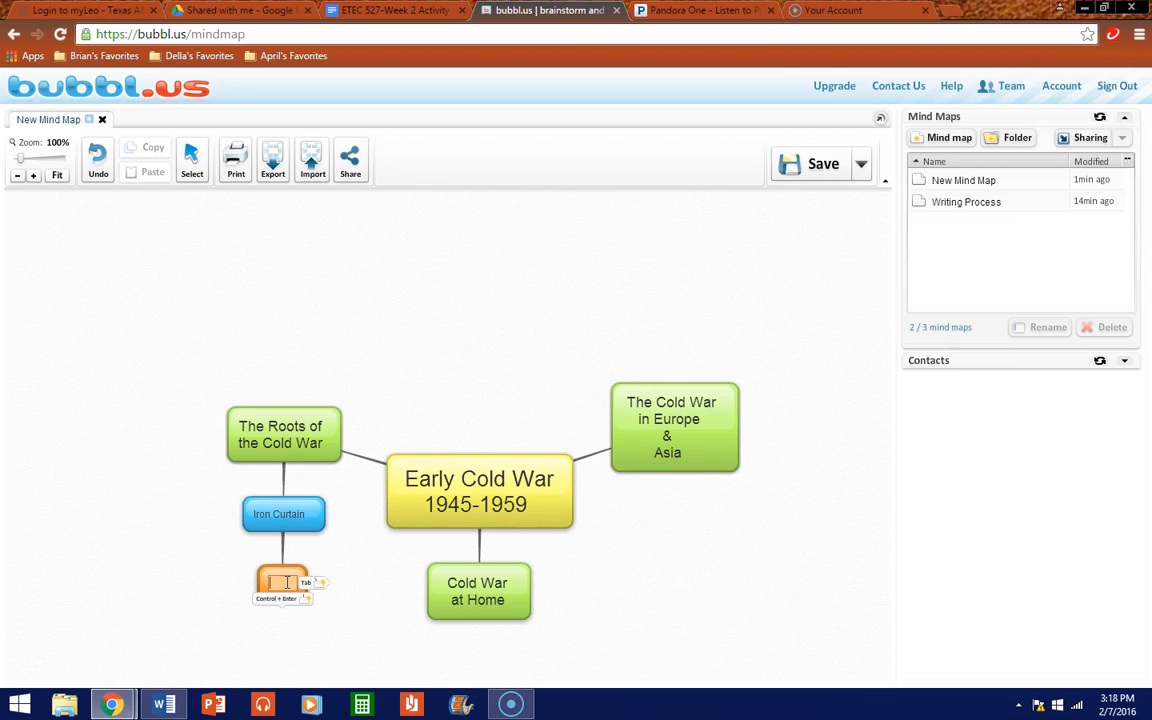
text(Shuts Eas)
text(tern)
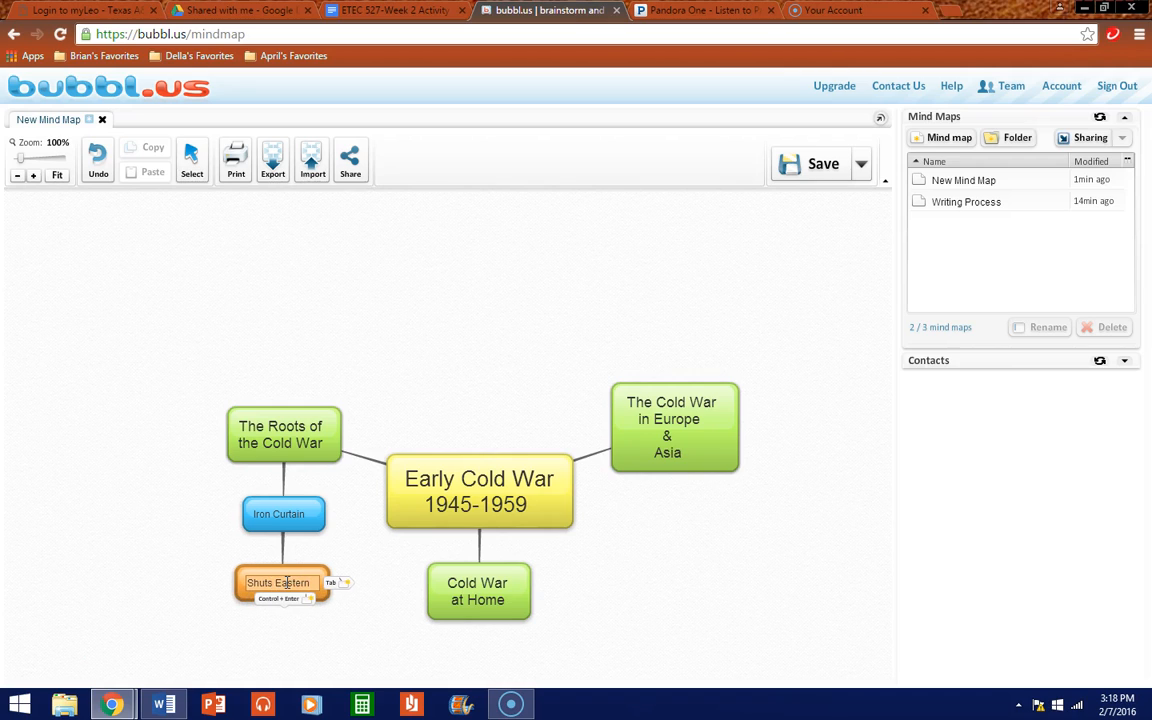
key(Return)
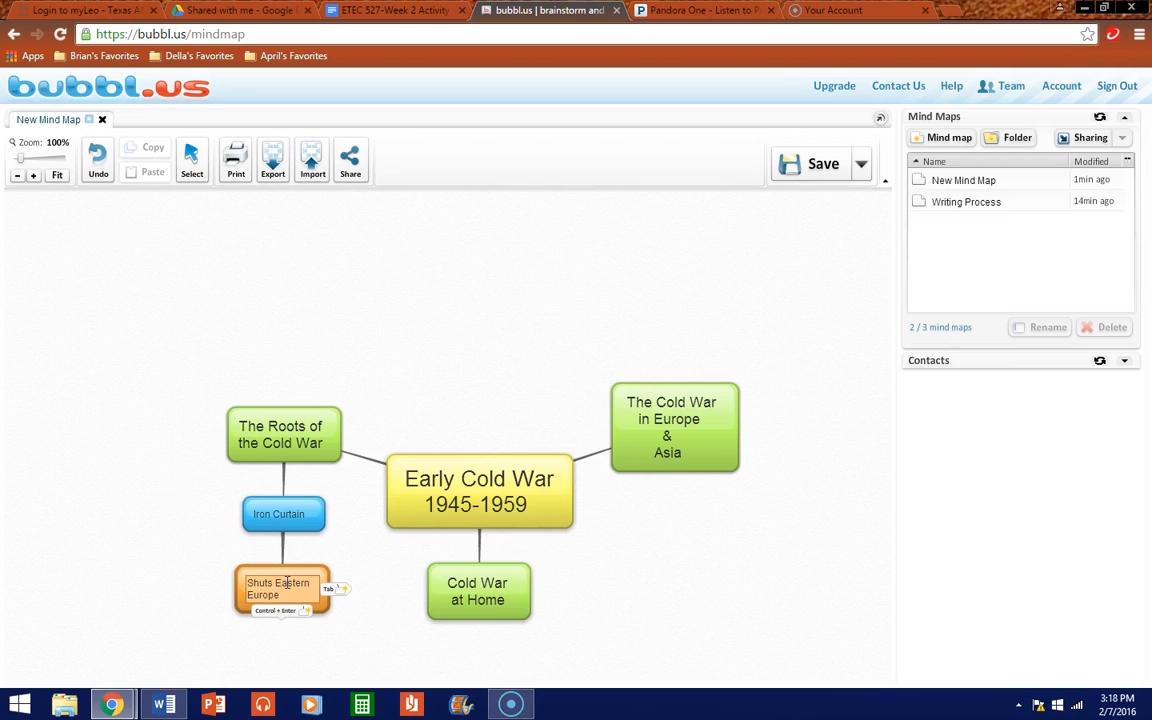
key(Return)
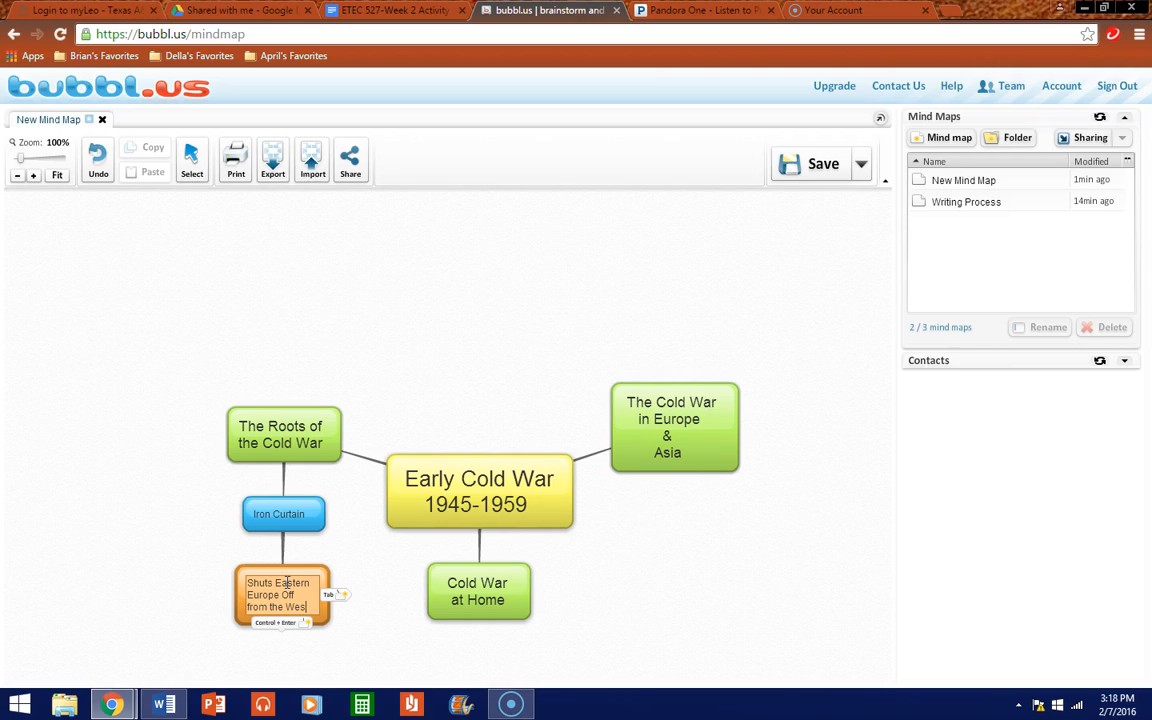
click(351, 593)
Step: Raise Europe & Asia, move Cold War at Home down-right, and shift the orange bubble right
drag(300, 562, 305, 596)
drag(625, 478, 588, 424)
drag(522, 580, 718, 572)
mouse_move(310, 580)
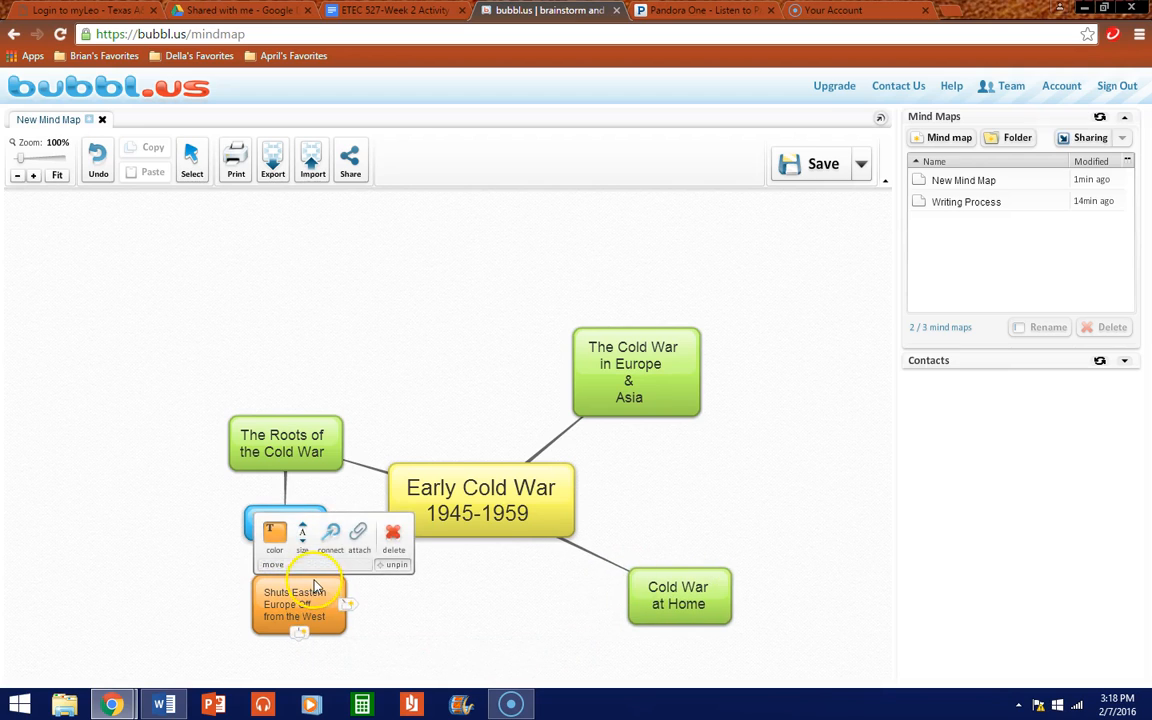
drag(328, 585, 360, 570)
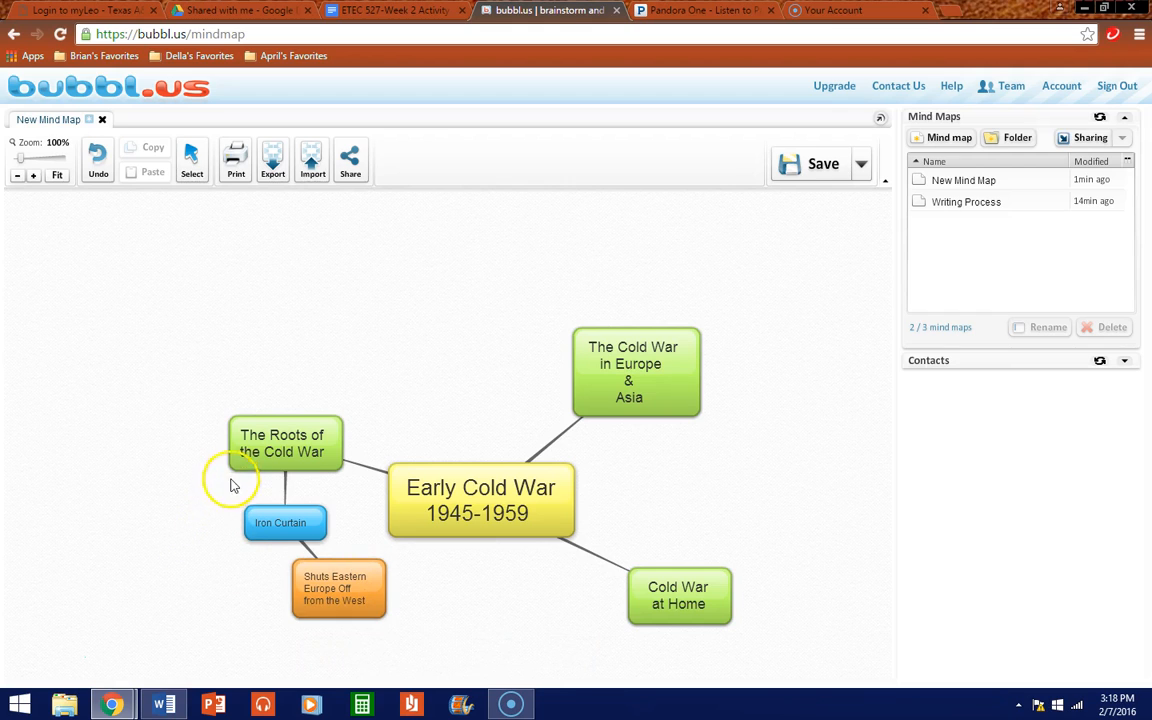
mouse_move(258, 441)
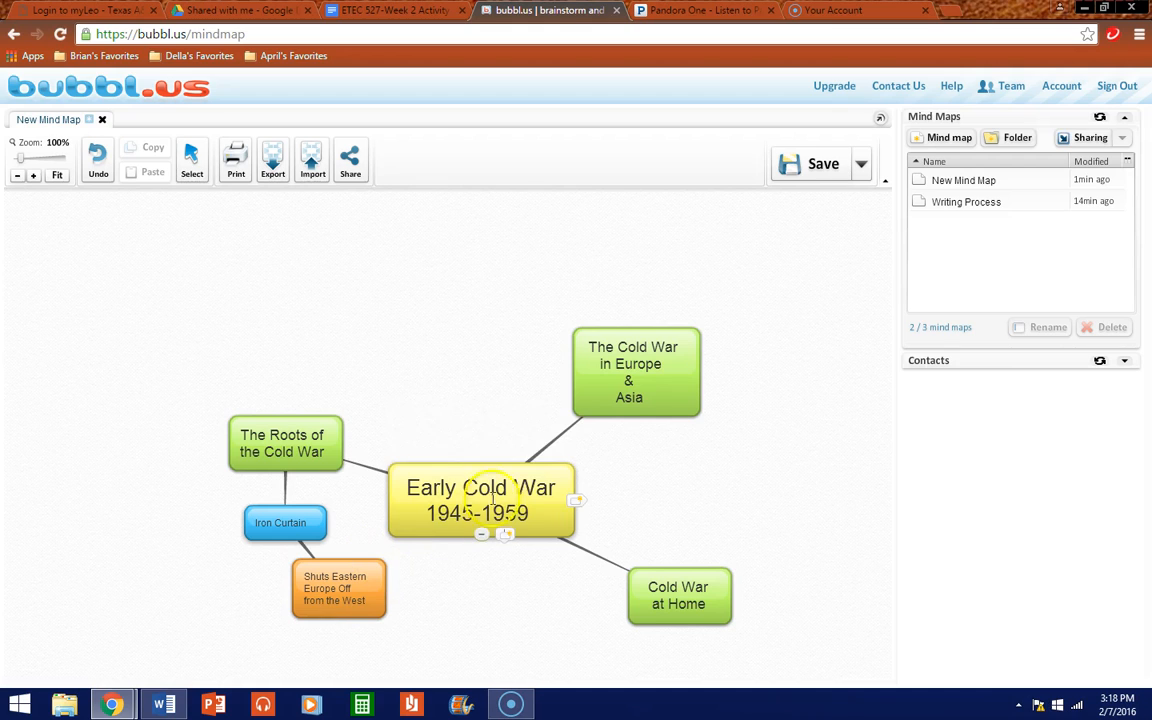
mouse_move(288, 524)
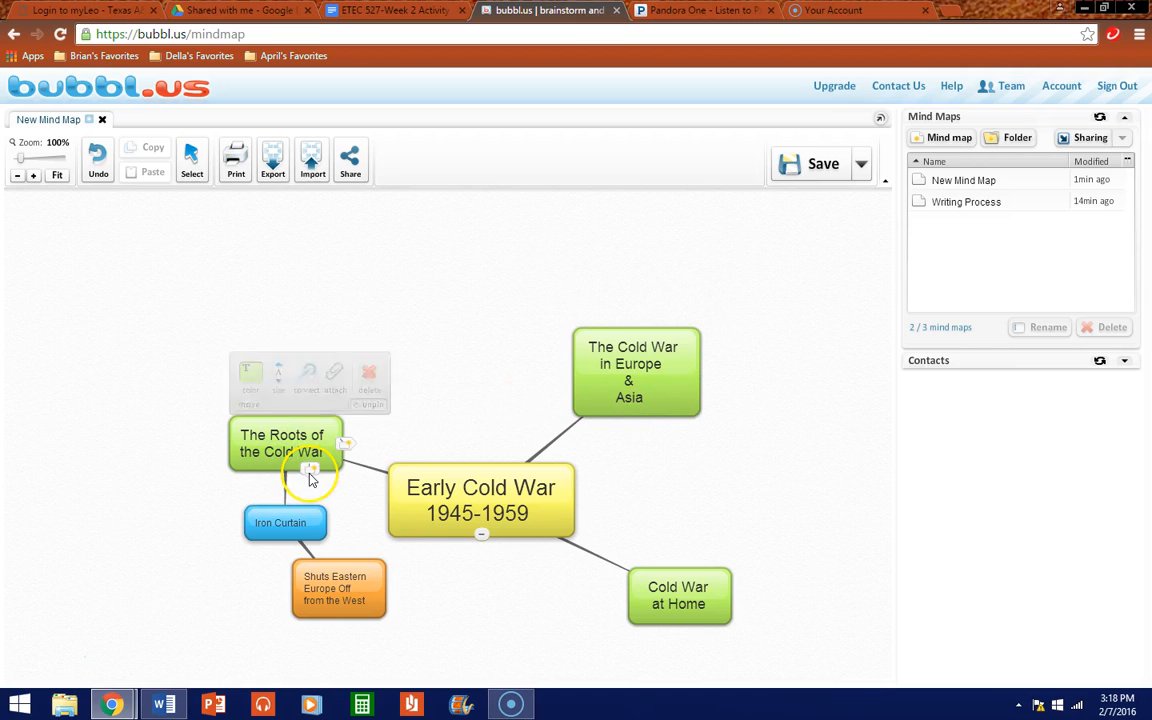
Step: Add a child bubble left of 'The Roots of the Cold War' and colour it blue
click(310, 474)
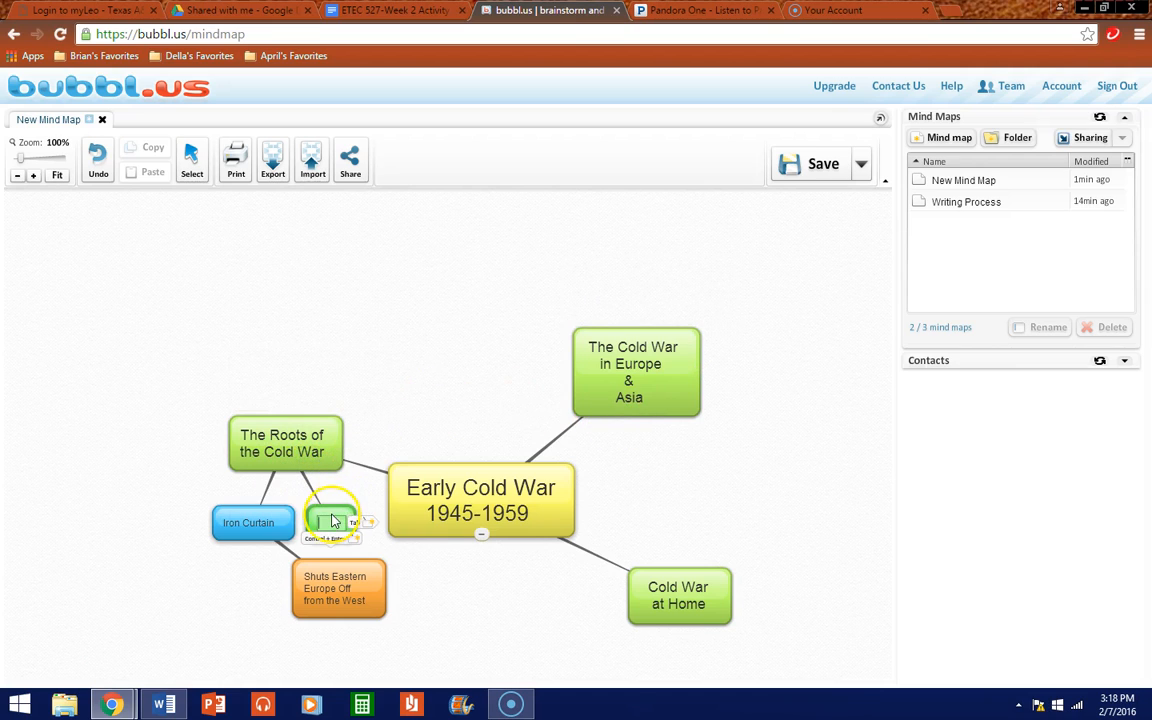
drag(328, 517, 188, 492)
click(191, 491)
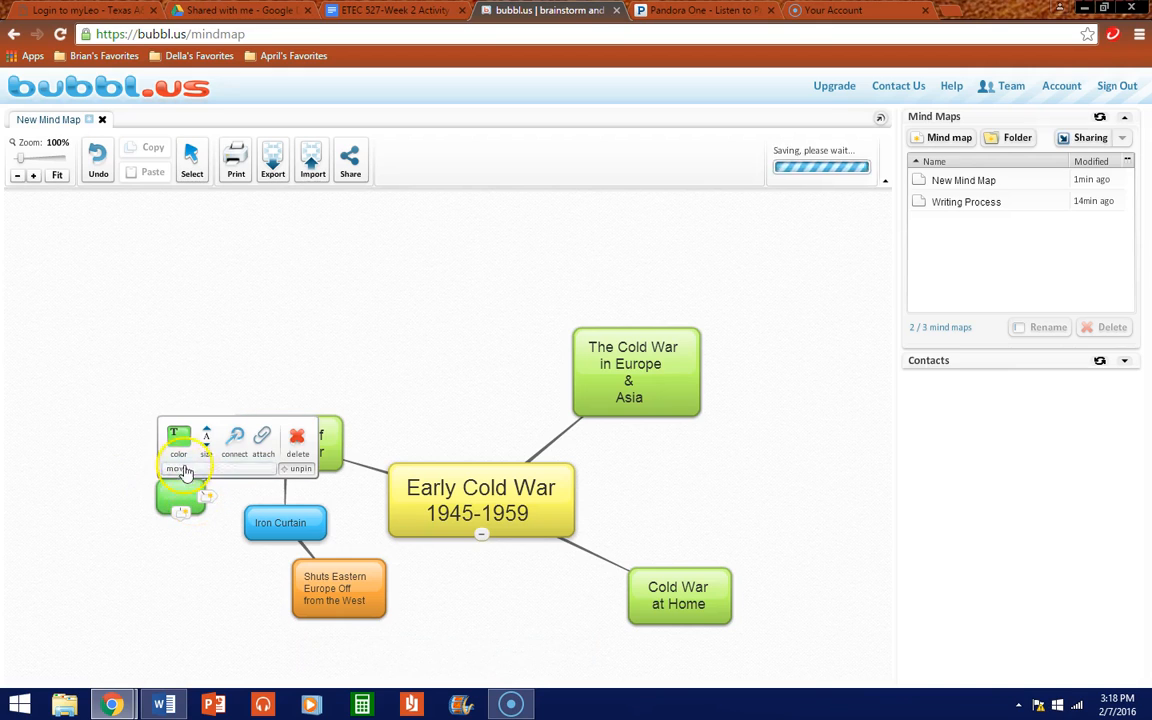
click(183, 440)
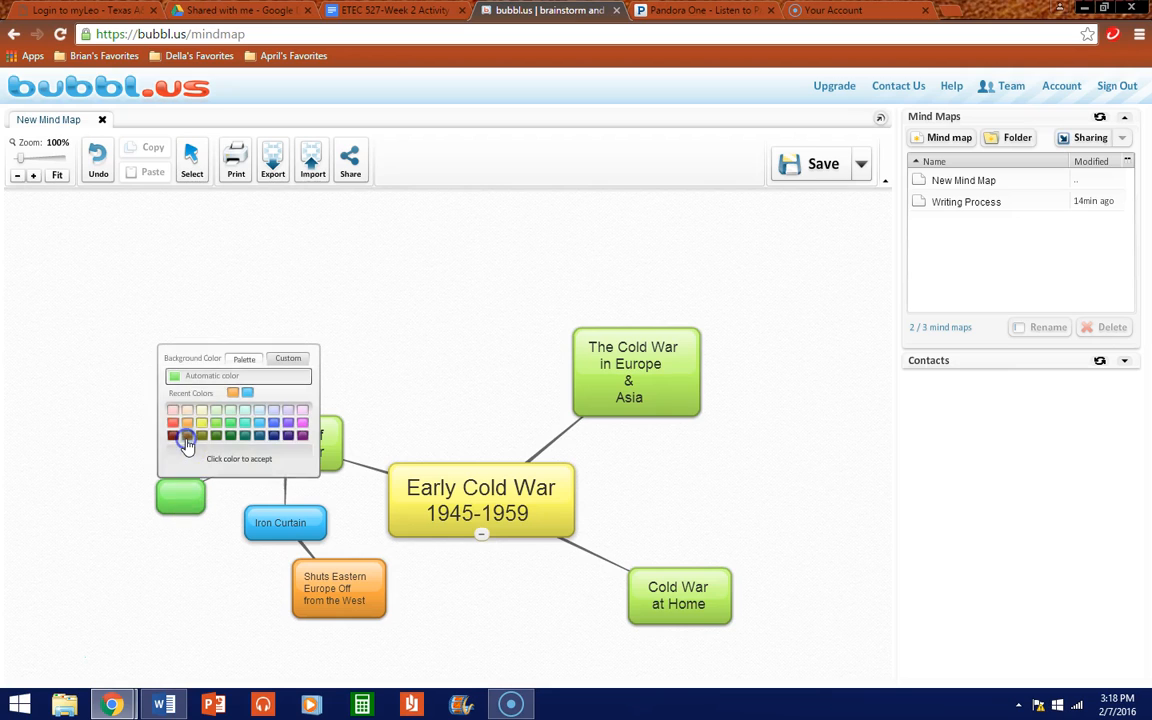
click(260, 428)
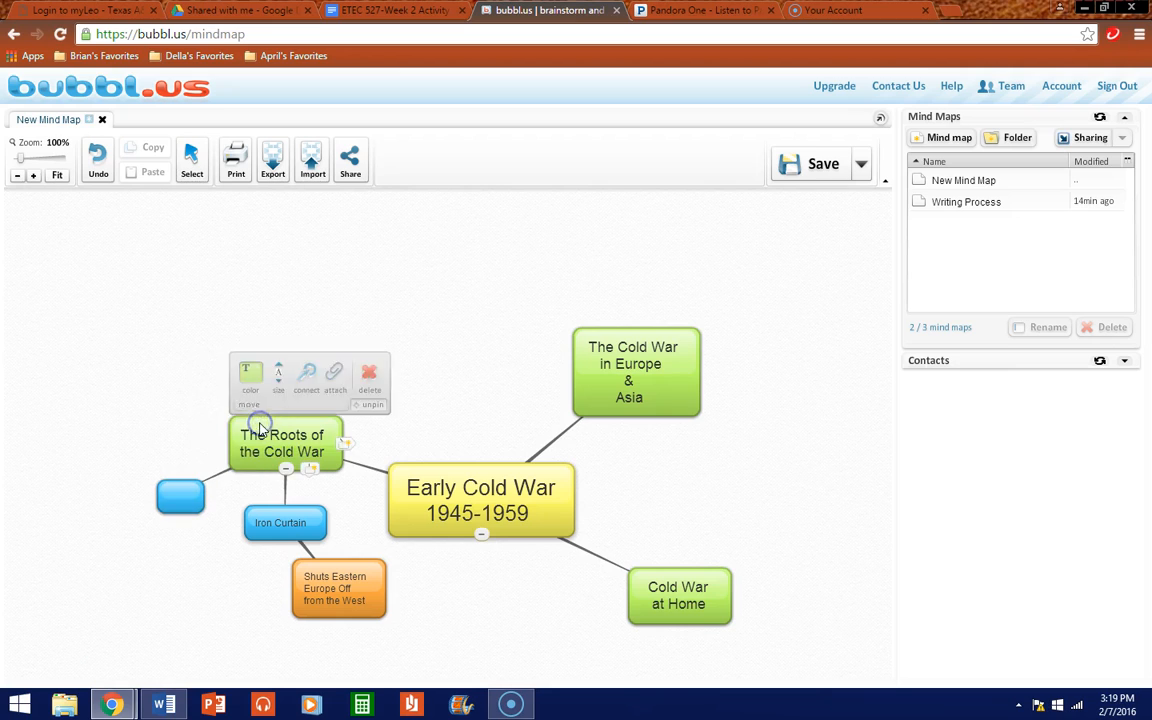
Step: Label it 'U.S Fails To Share Its Atomic Secrets' on two lines and move it further left
click(183, 494)
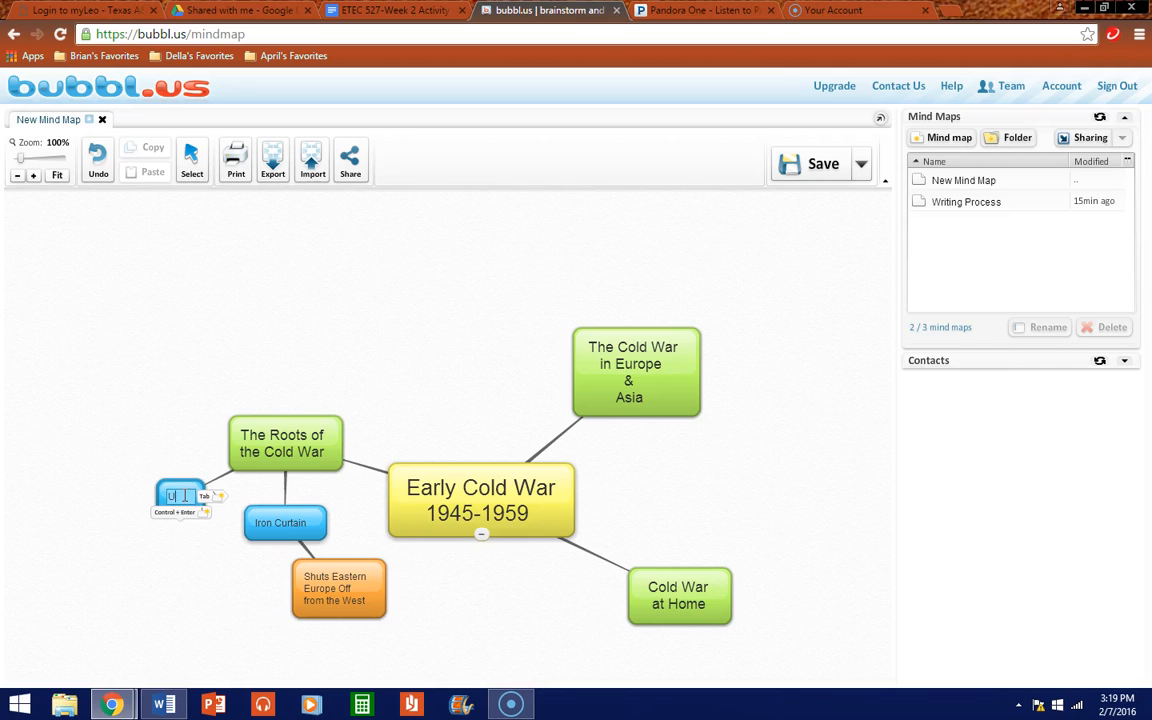
text(U.S Fails)
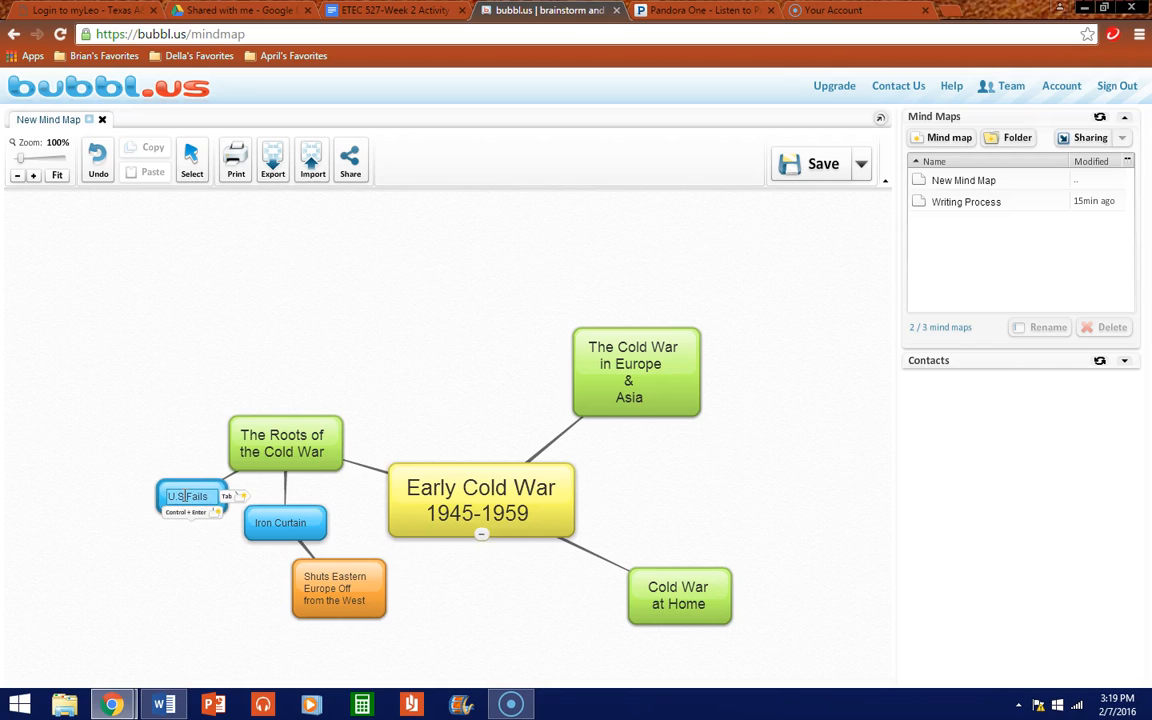
text( To)
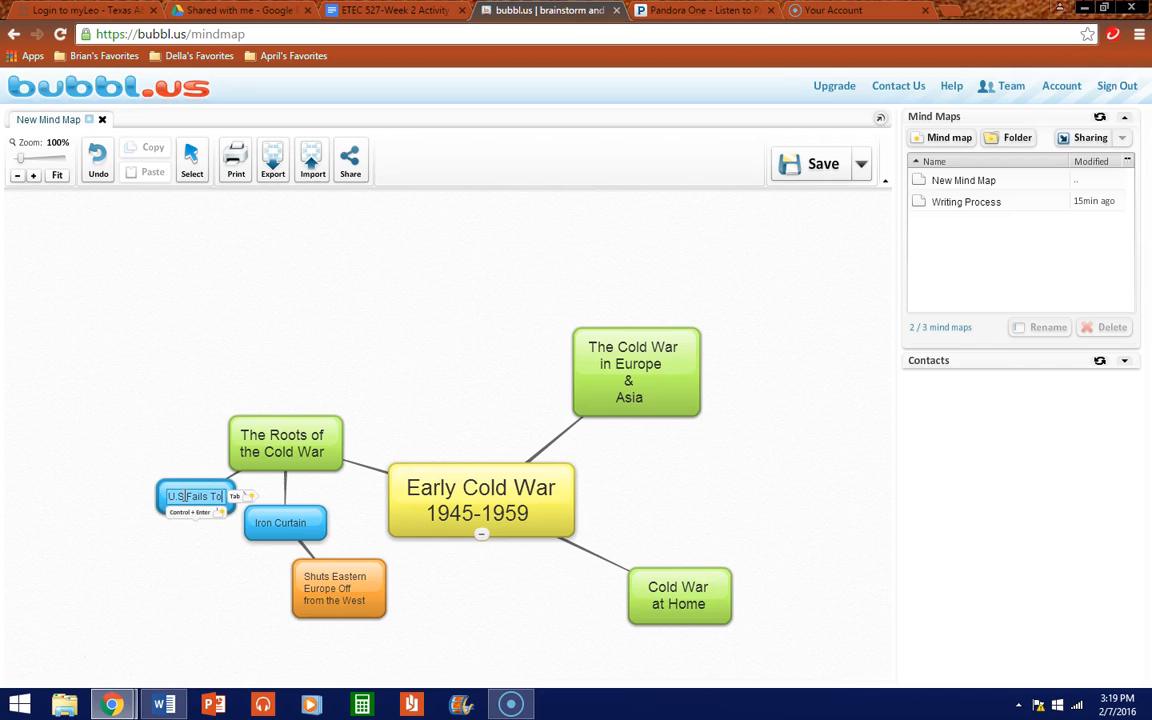
text( Sha)
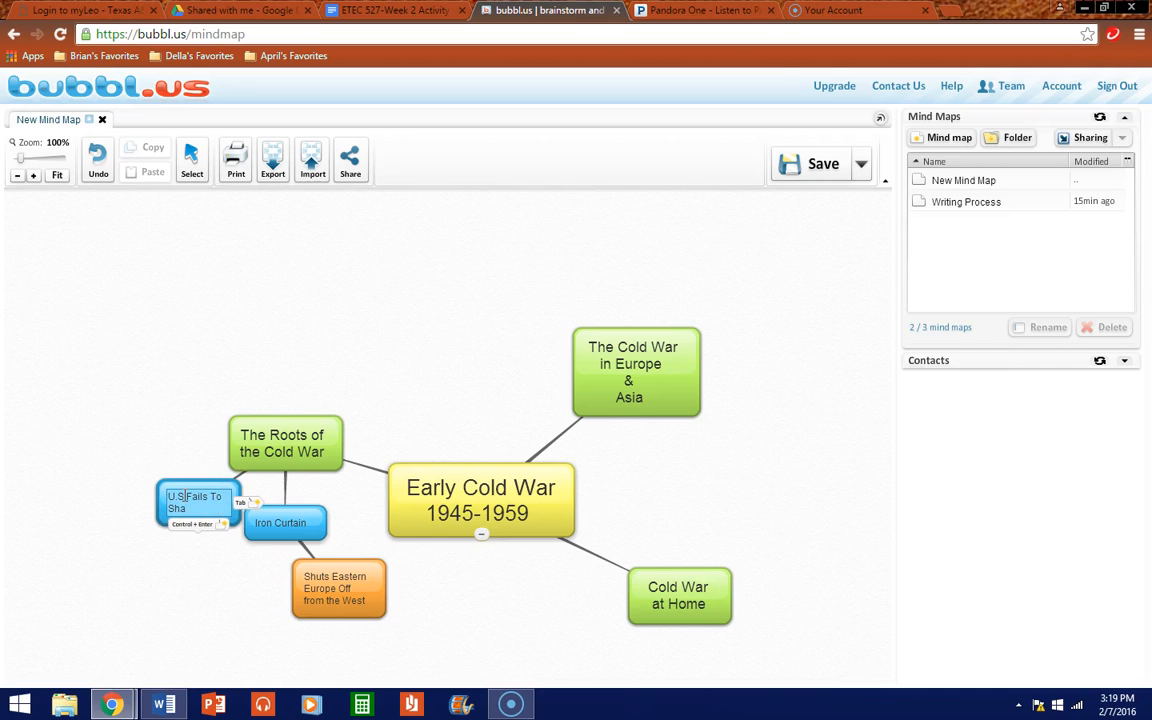
text(re Its)
key(Return)
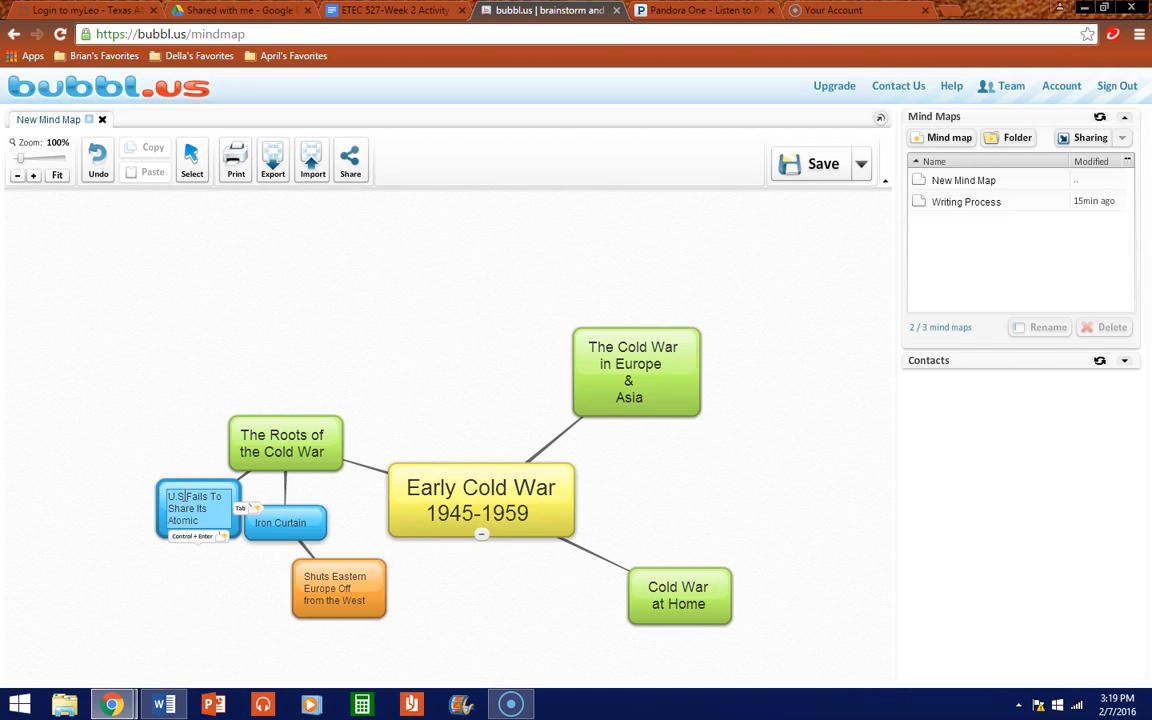
text(Atomic Secrets)
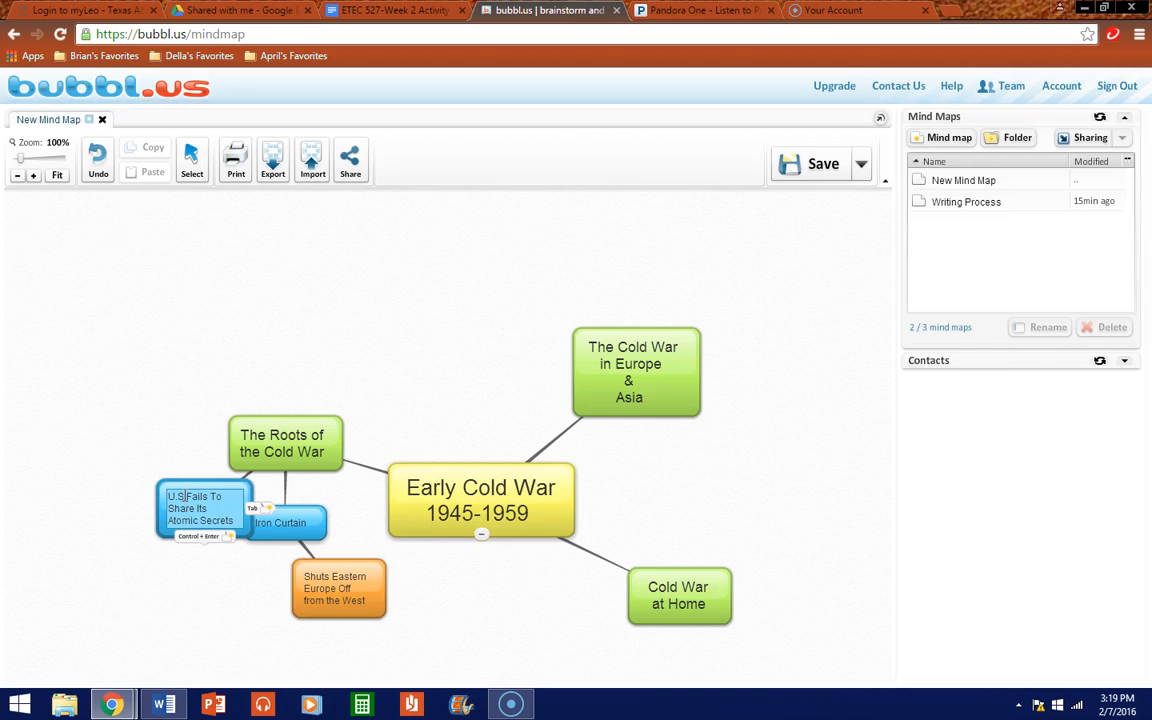
click(193, 587)
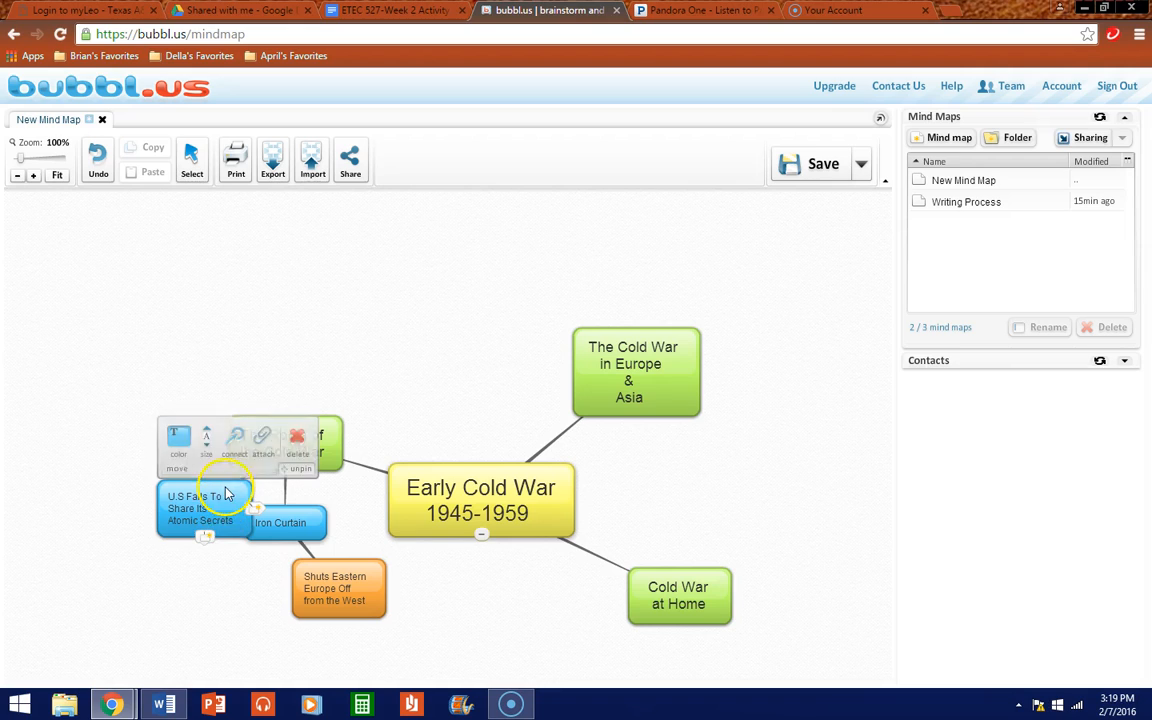
drag(238, 499, 193, 492)
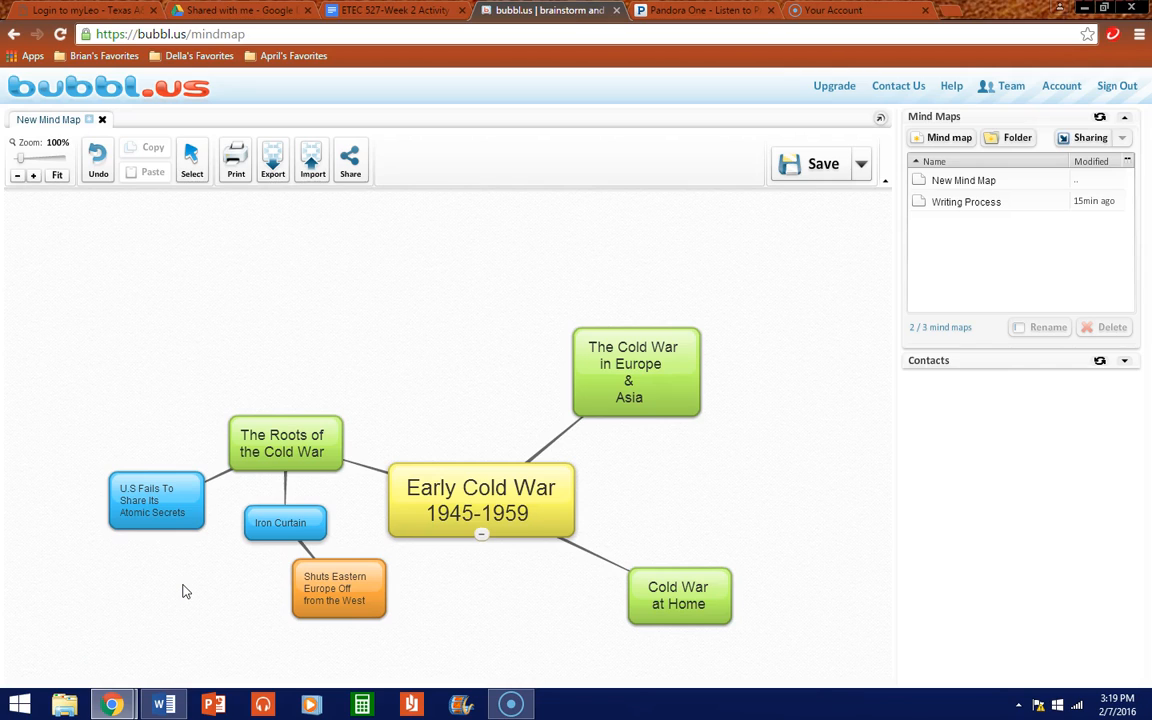
Step: Add a blue child bubble above-left of 'The Roots of the Cold War'
mouse_move(284, 453)
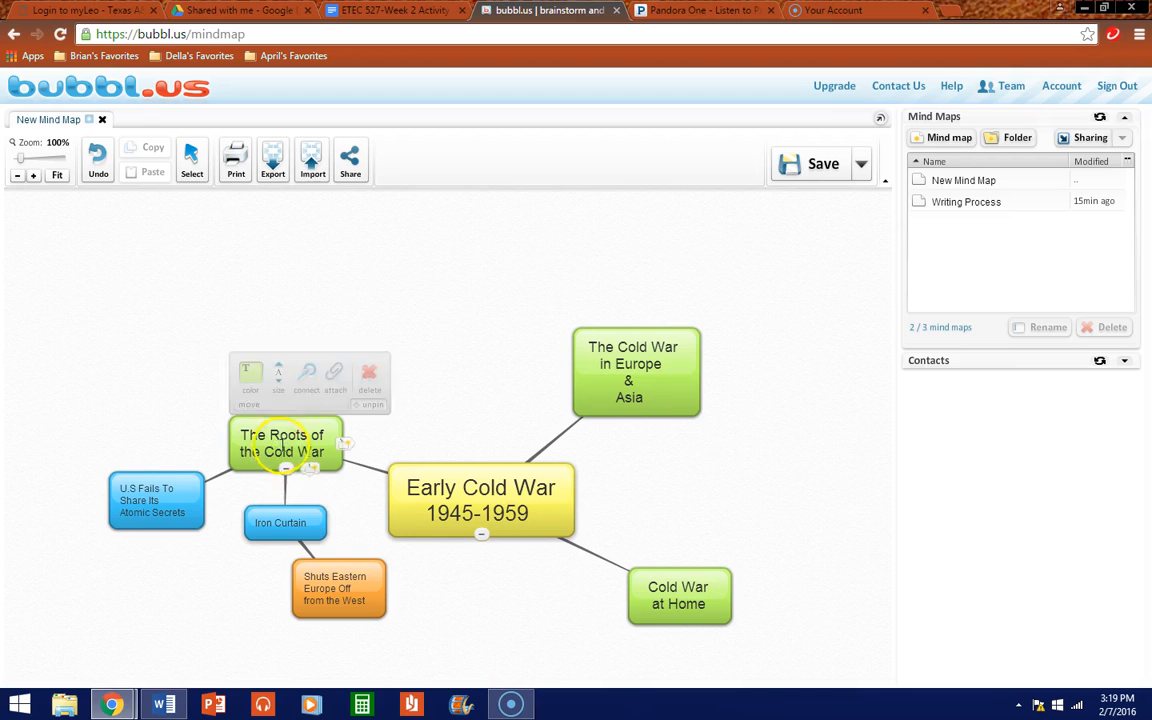
click(310, 472)
drag(317, 515, 155, 401)
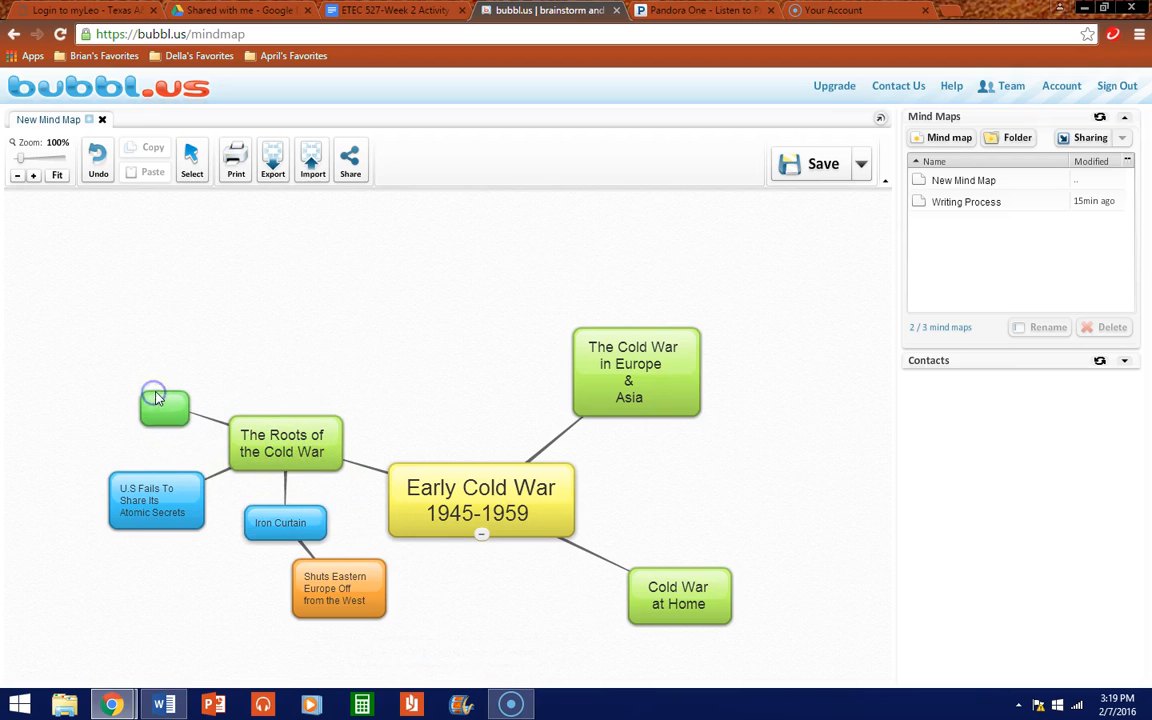
mouse_move(163, 400)
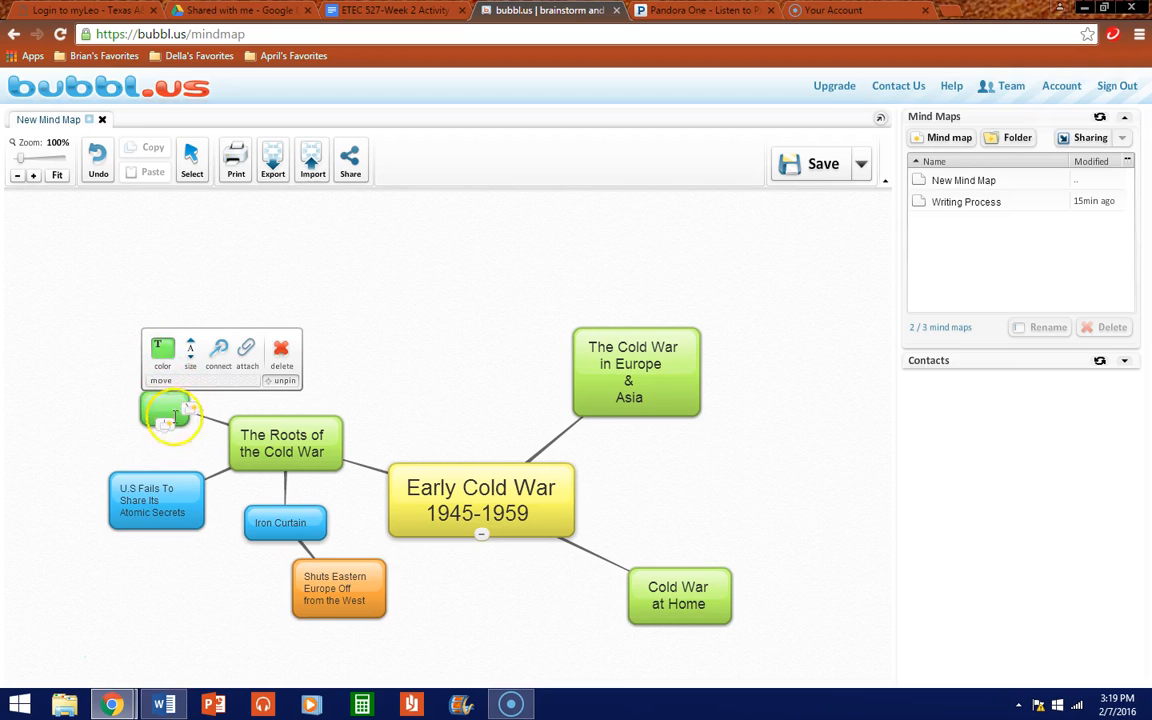
click(175, 360)
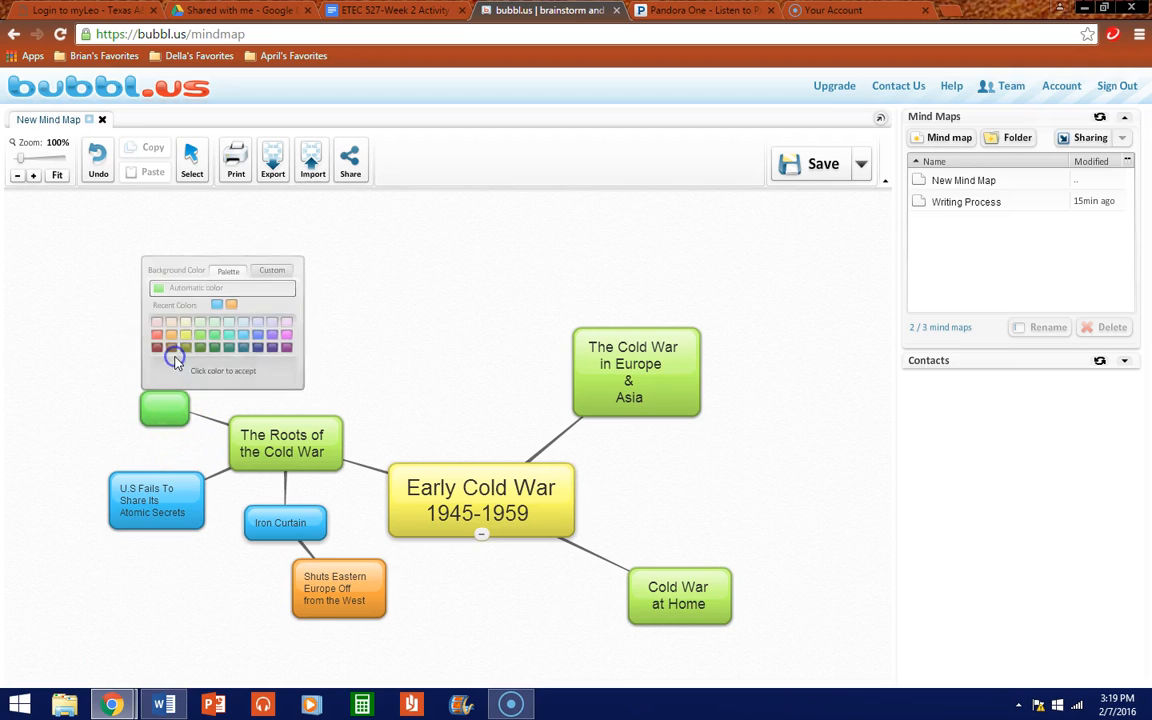
click(244, 342)
Step: Label it 'Stalin Fails To Hold Elections in Poland', move it left, and add another child up-left of Roots
click(163, 404)
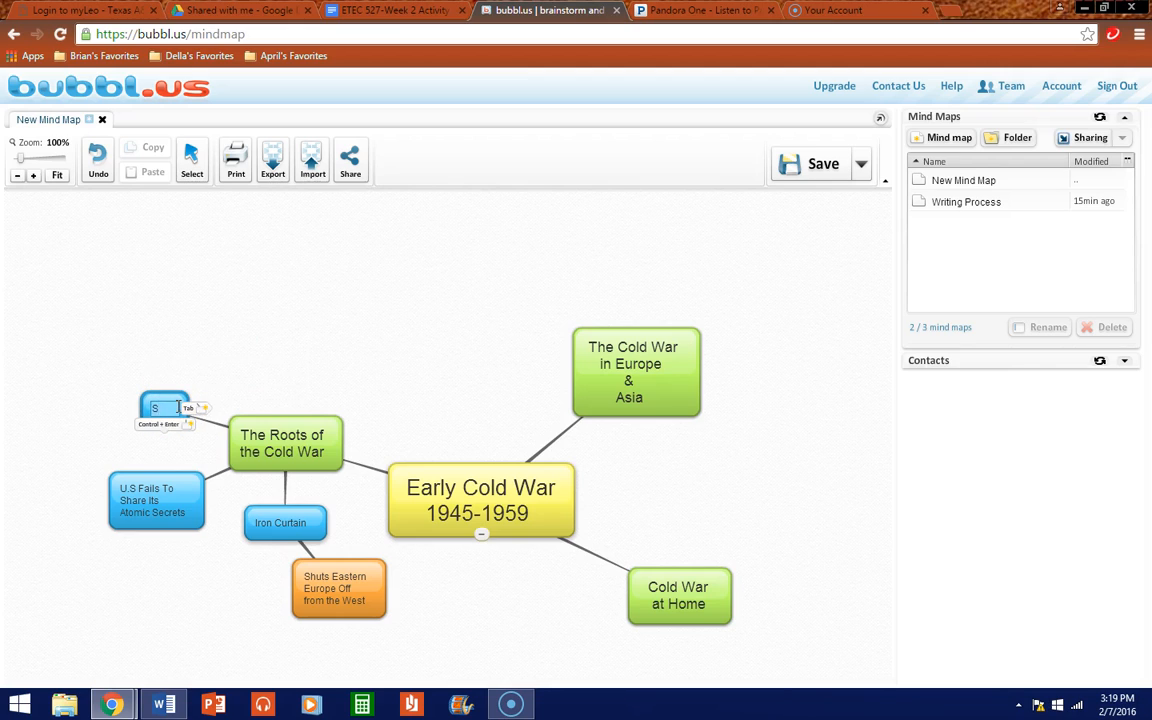
text(Stalin Fails To Hold)
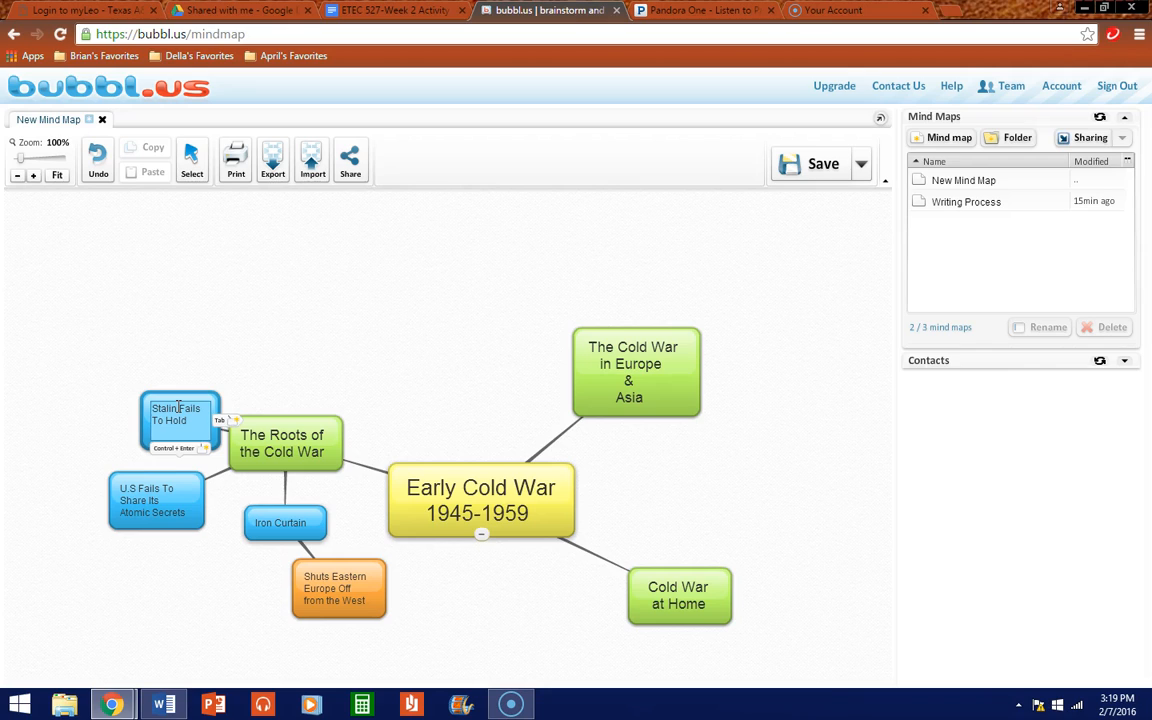
text( Elections in Po)
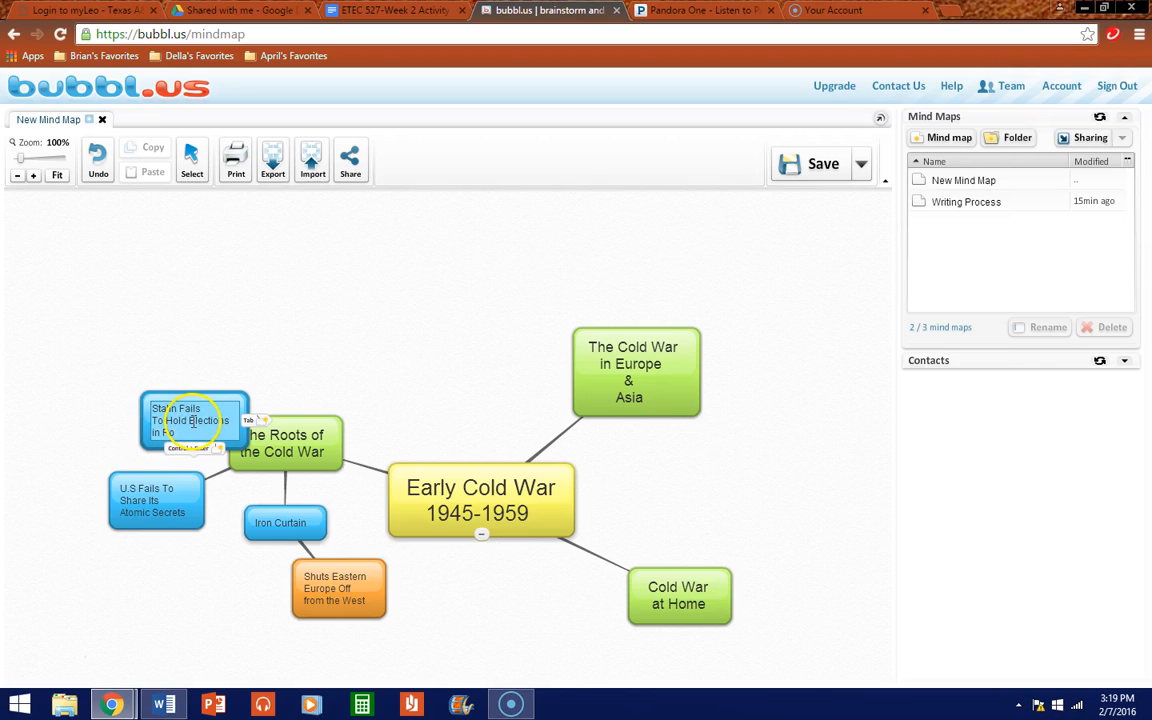
key(Return)
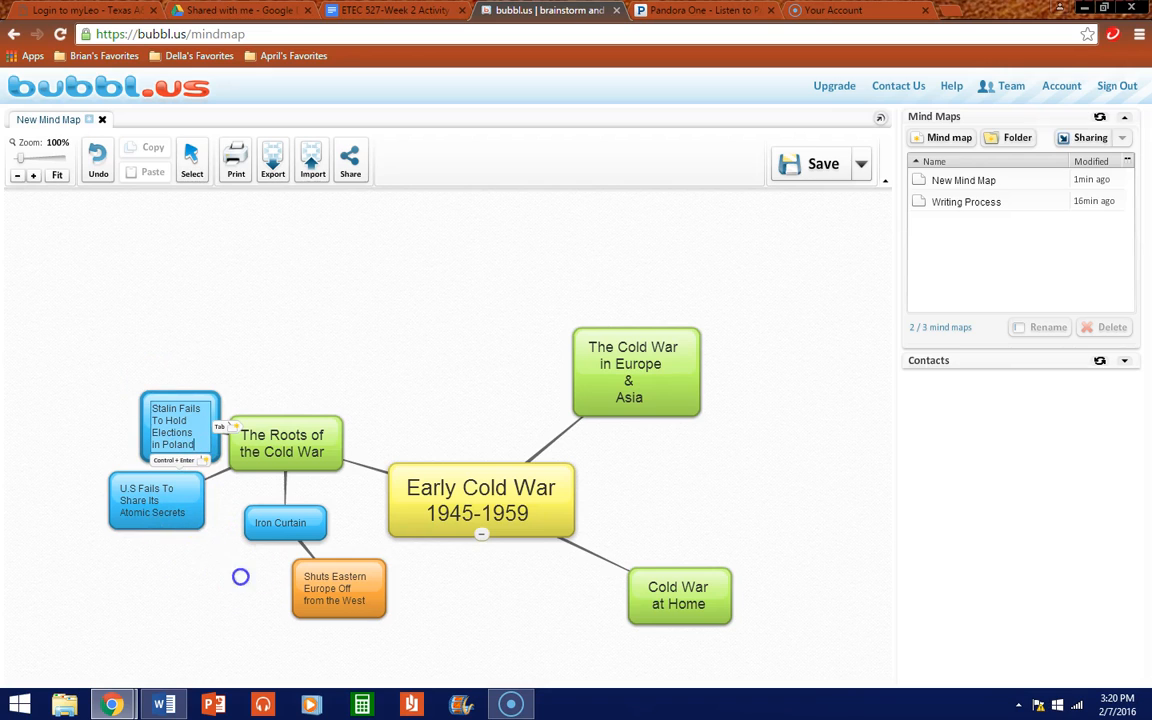
click(207, 443)
drag(210, 447, 158, 454)
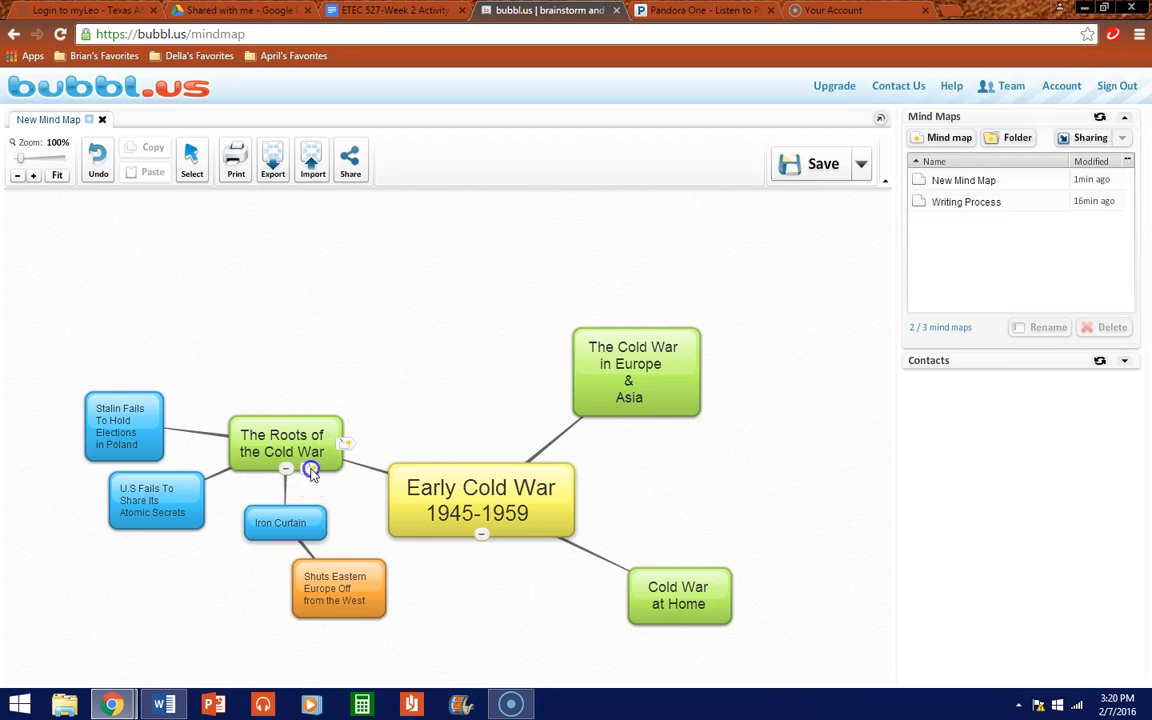
click(305, 470)
drag(320, 510, 205, 360)
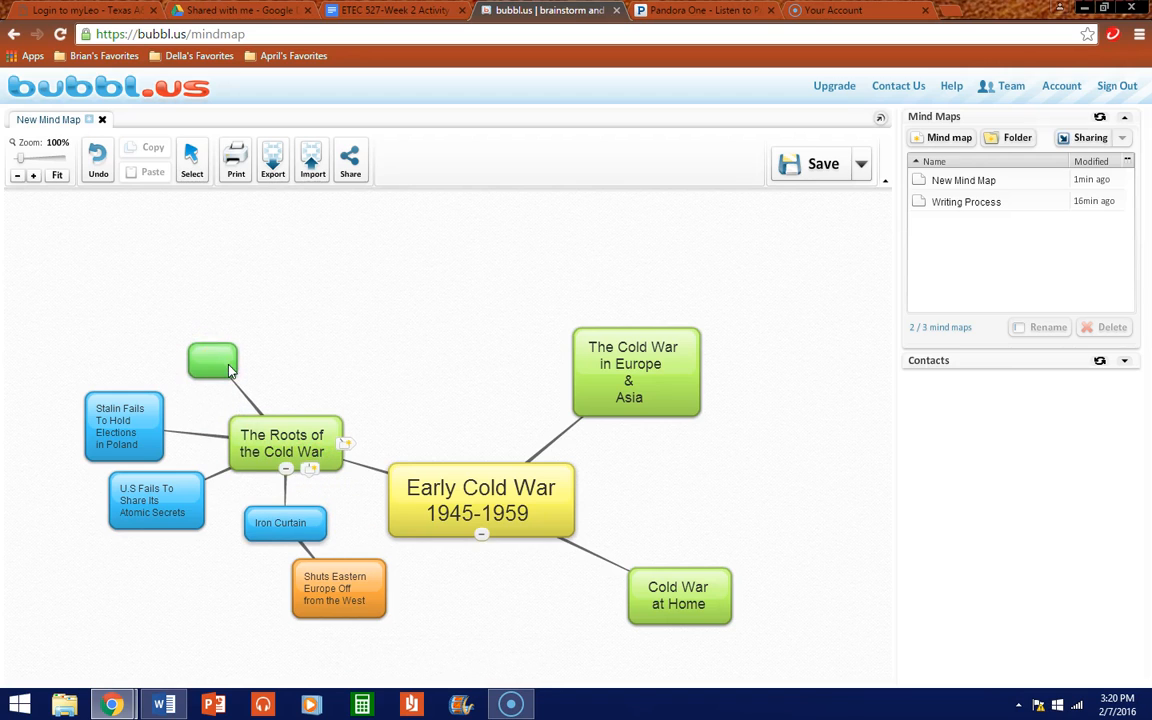
Step: Give the new bubble off The Roots of the Cold War a blue background
click(229, 370)
click(228, 370)
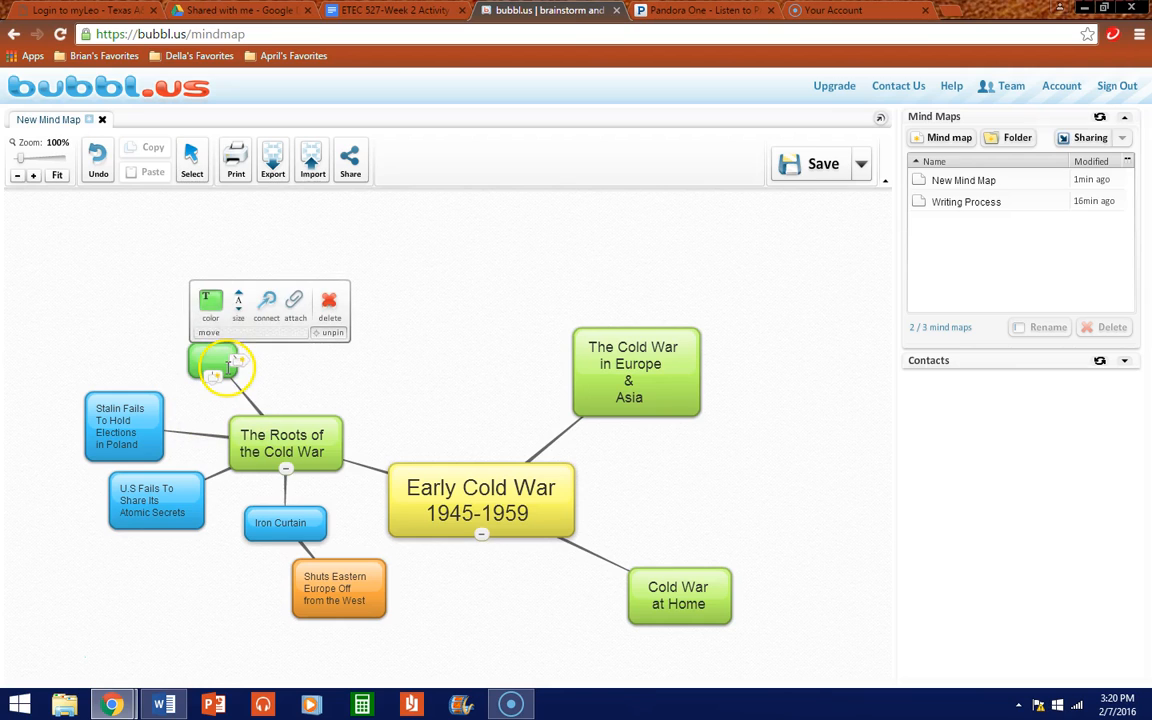
click(212, 316)
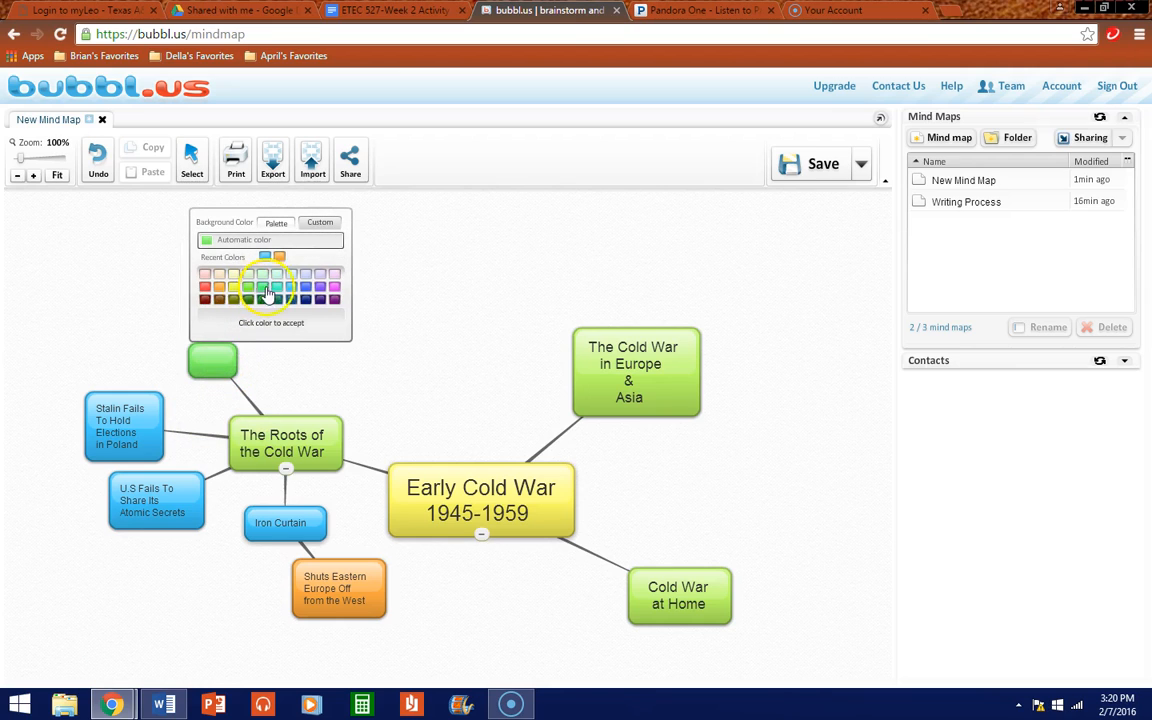
click(295, 289)
Step: Label the blue bubble 'Fear of Communist World Revolution' on two lines
click(200, 360)
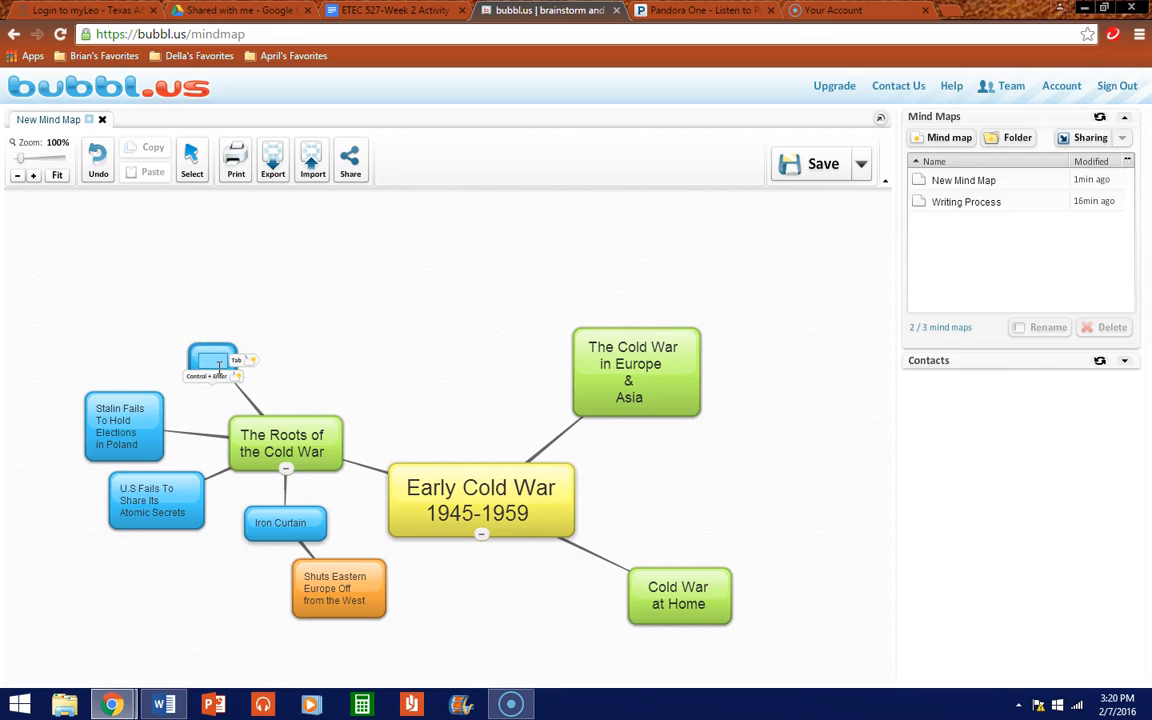
text(Fear of Commu)
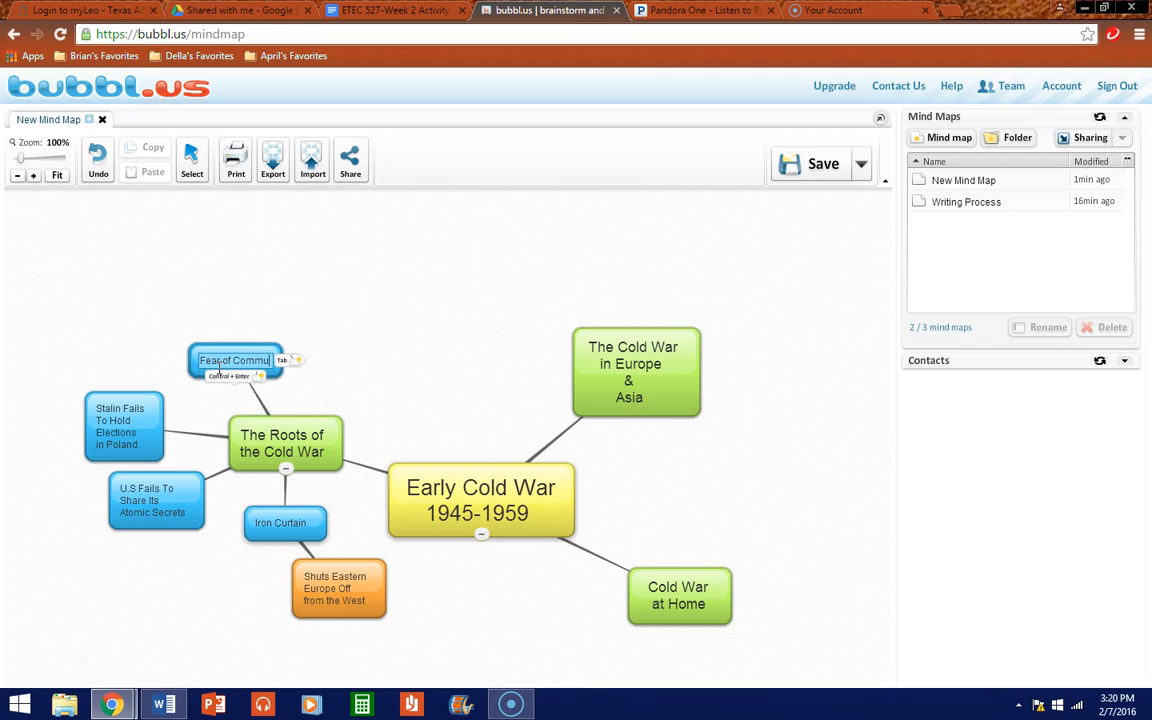
text(nist)
key(Return)
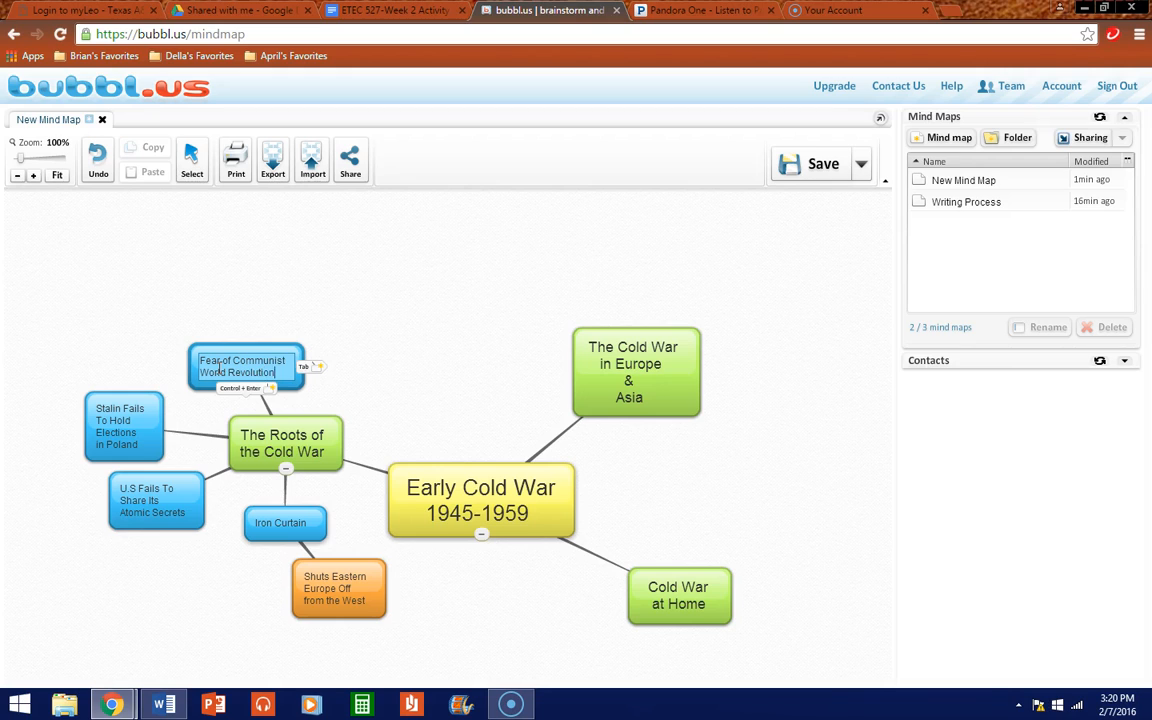
click(443, 338)
click(275, 375)
click(287, 398)
click(248, 380)
Step: Add an orange child bubble above it reading 'US adopts policy of Containment'
click(245, 393)
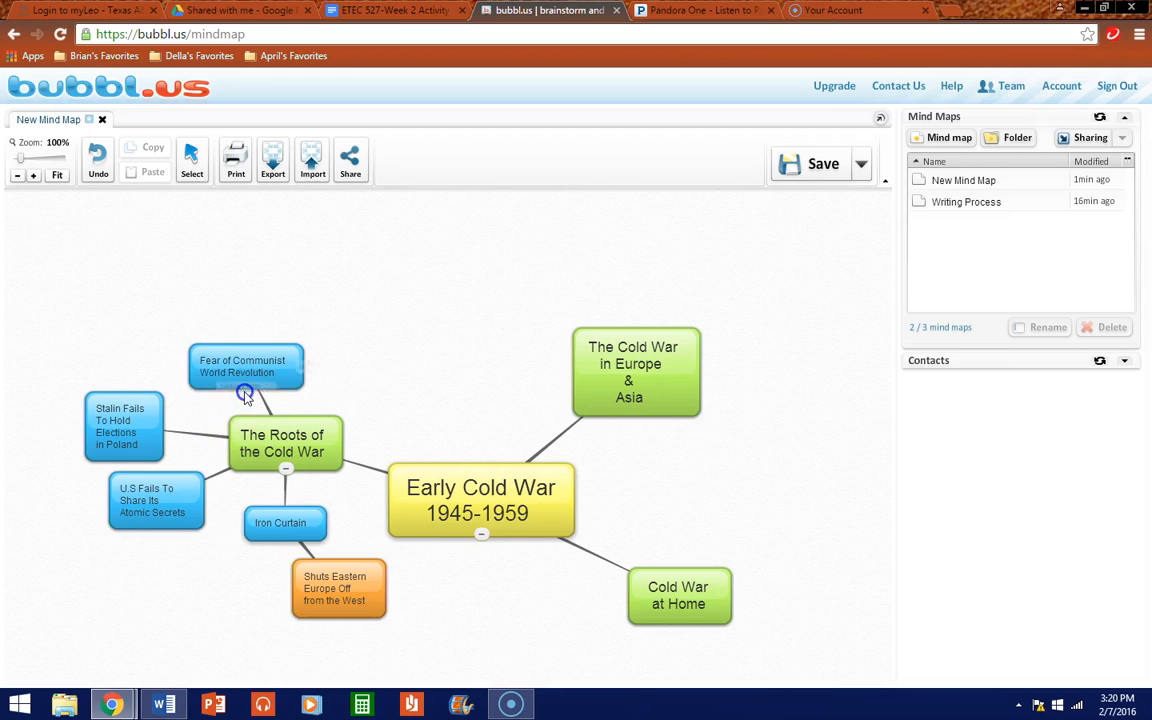
click(247, 388)
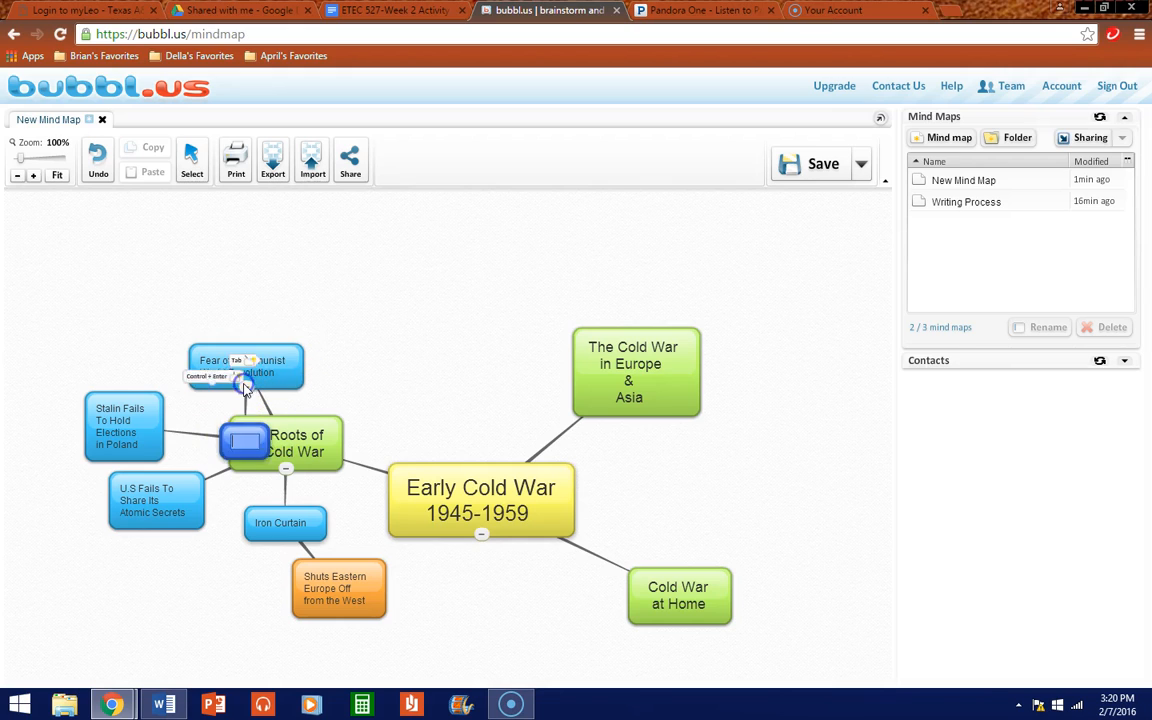
drag(247, 440, 352, 303)
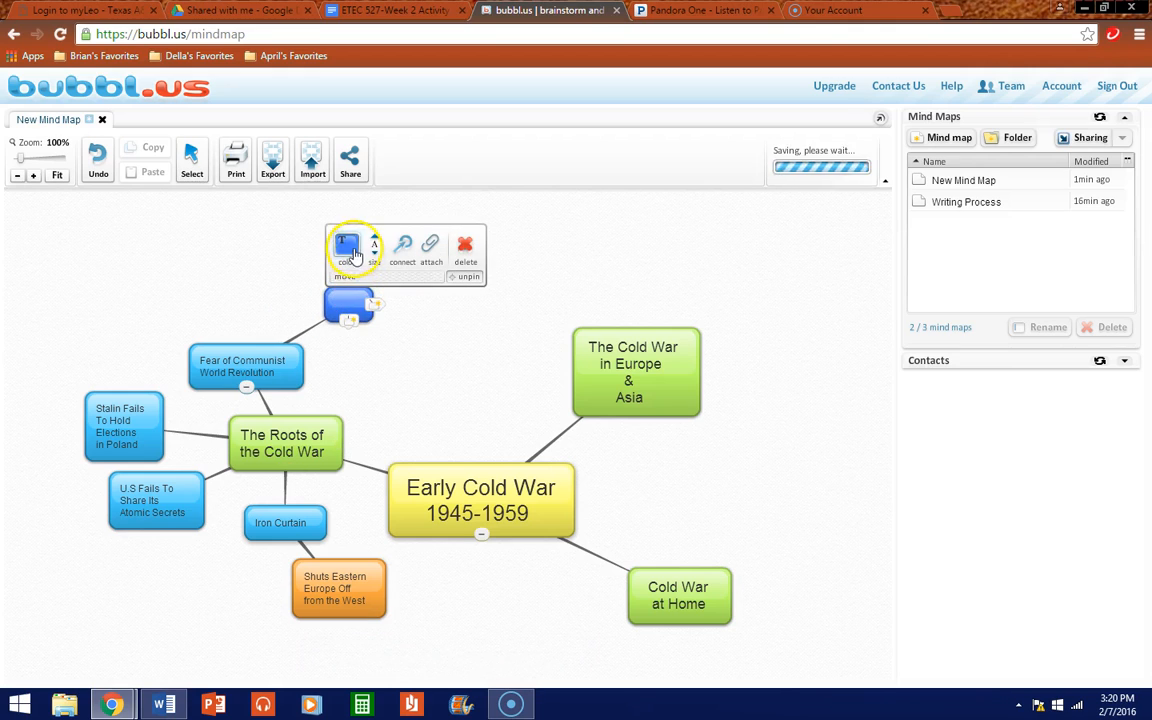
click(345, 247)
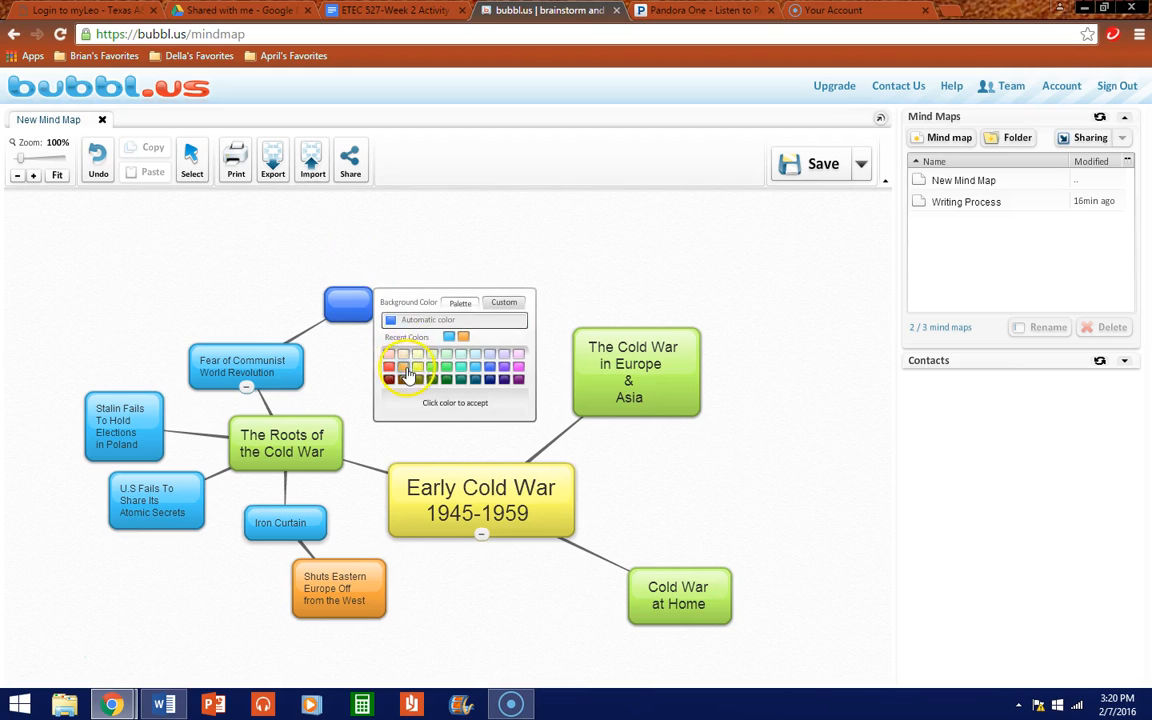
click(403, 366)
click(343, 302)
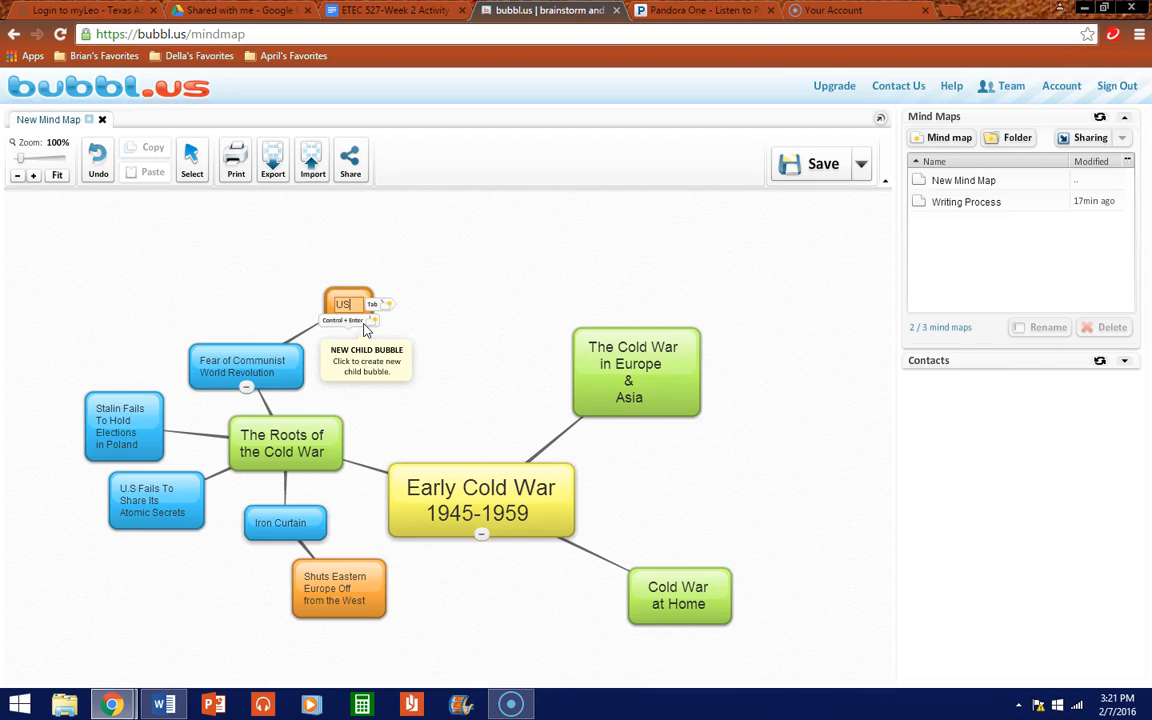
text(US adopts policy of Containment)
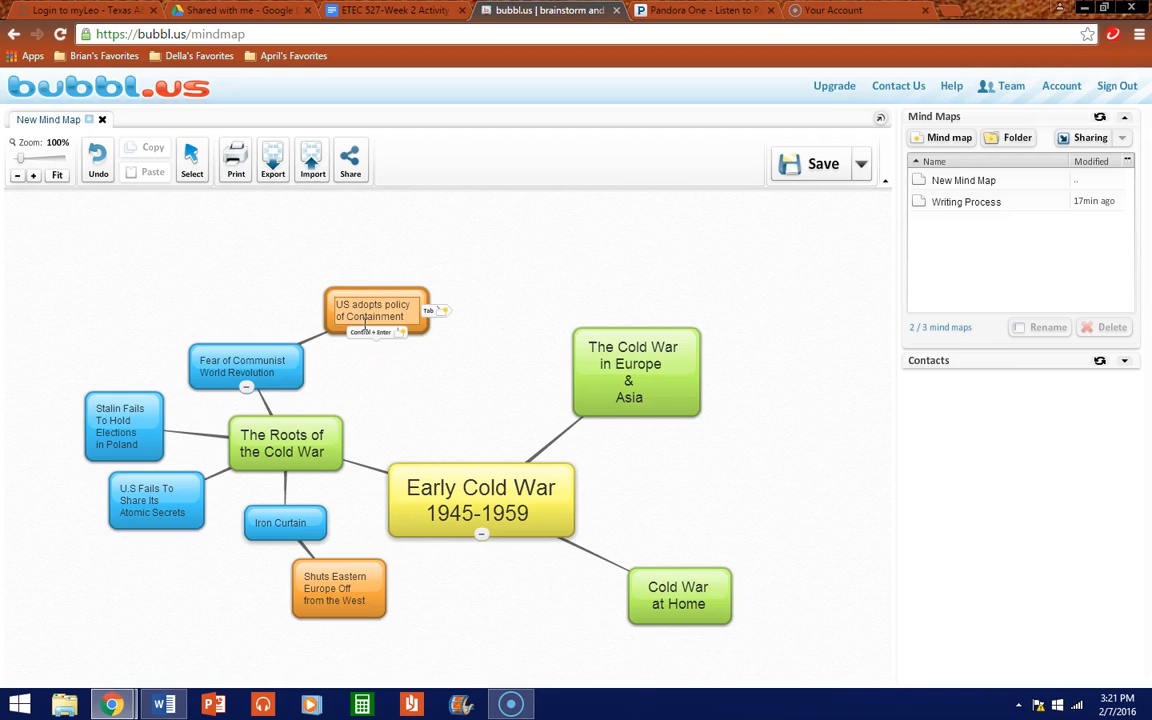
click(418, 362)
Step: Prefix the blue bubble's text with 'U.S' and nudge the Containment bubble up-left
mouse_move(247, 364)
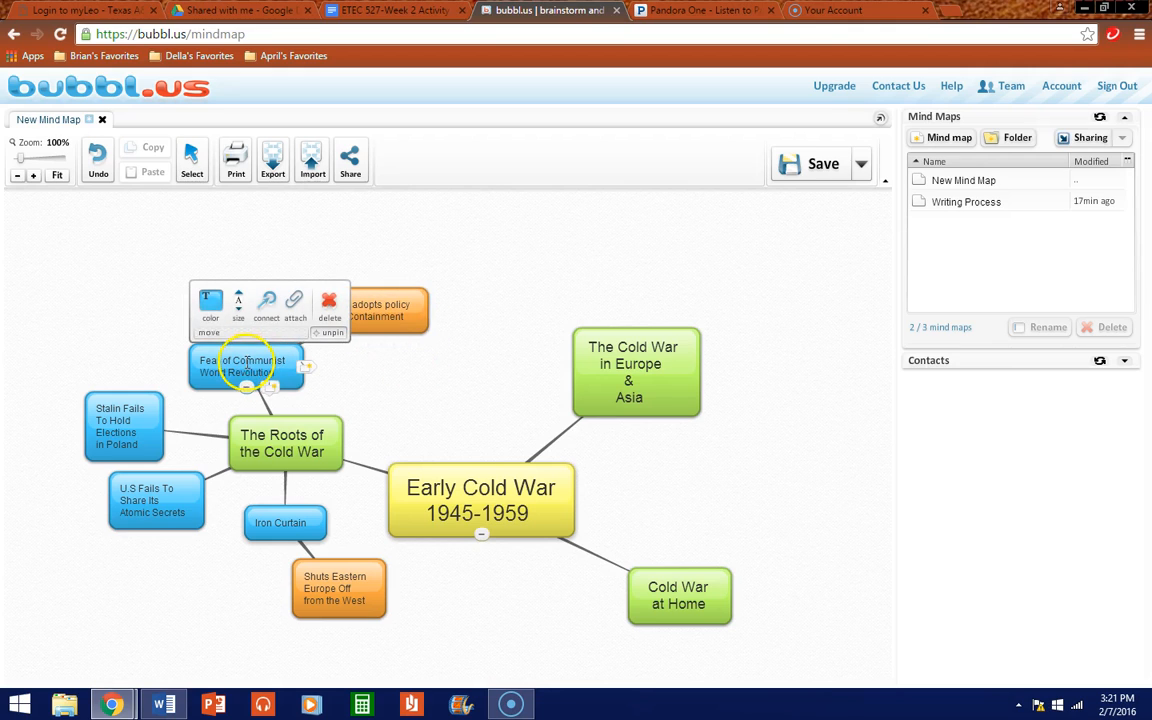
click(198, 362)
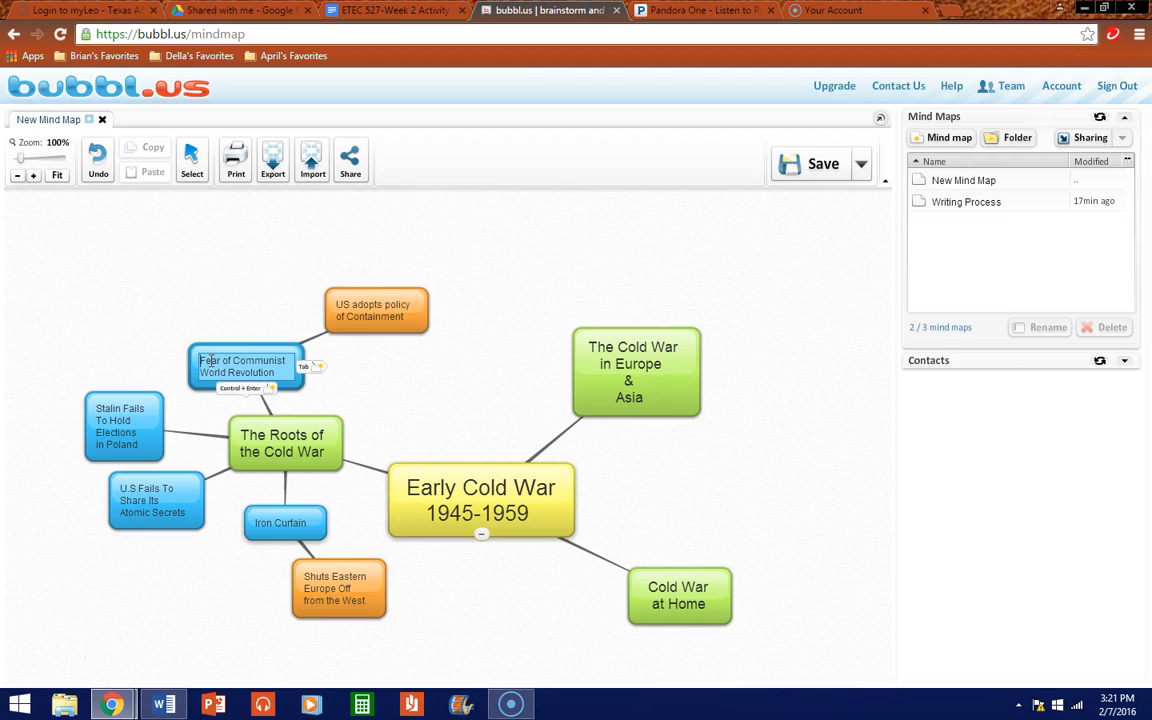
text(U.S)
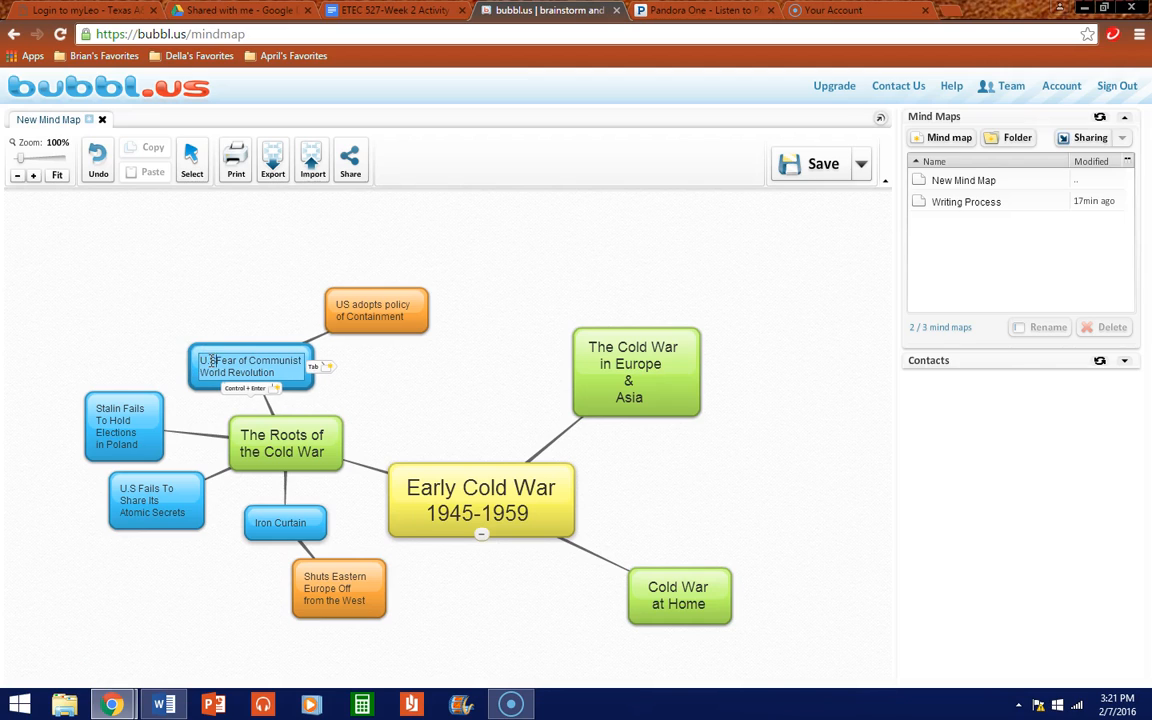
drag(357, 291, 329, 277)
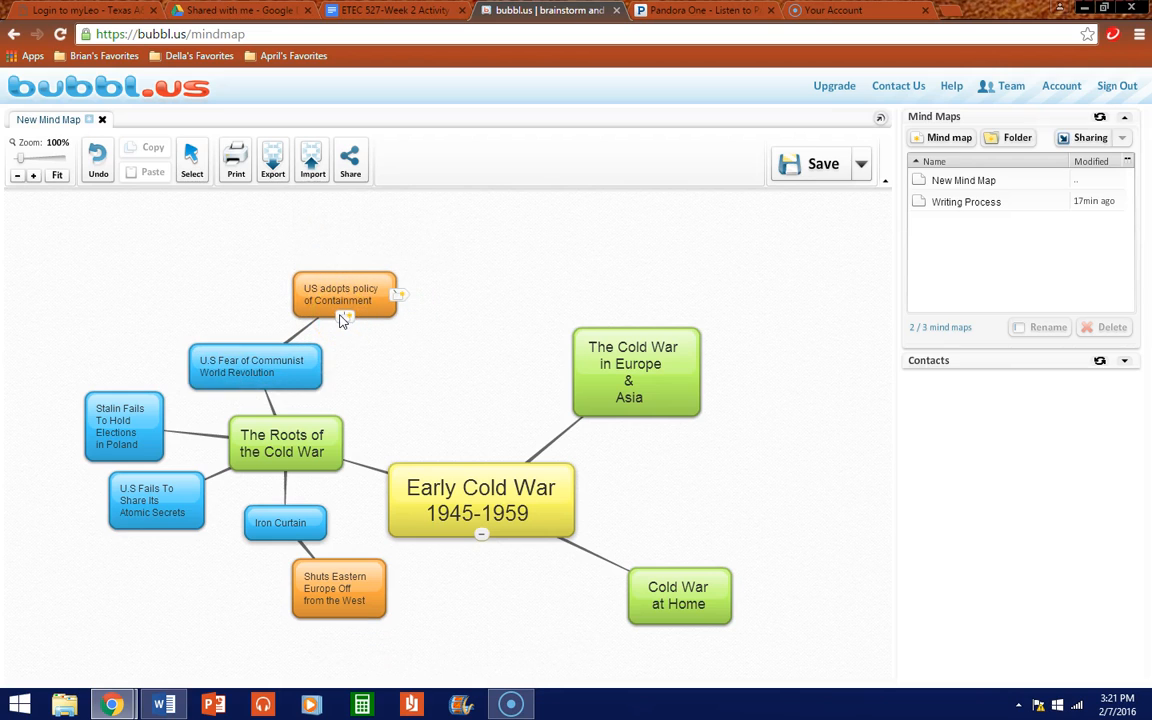
Step: Add an empty child bubble above the Containment bubble
click(340, 317)
drag(335, 360, 258, 225)
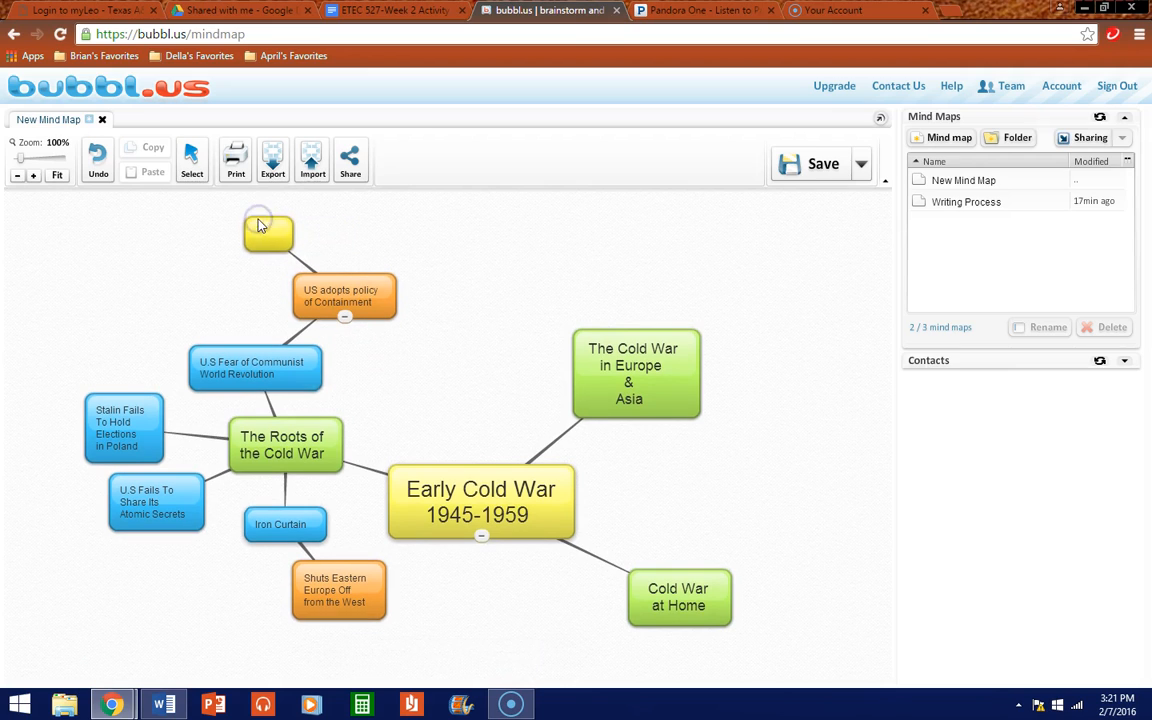
double_click(262, 229)
click(363, 224)
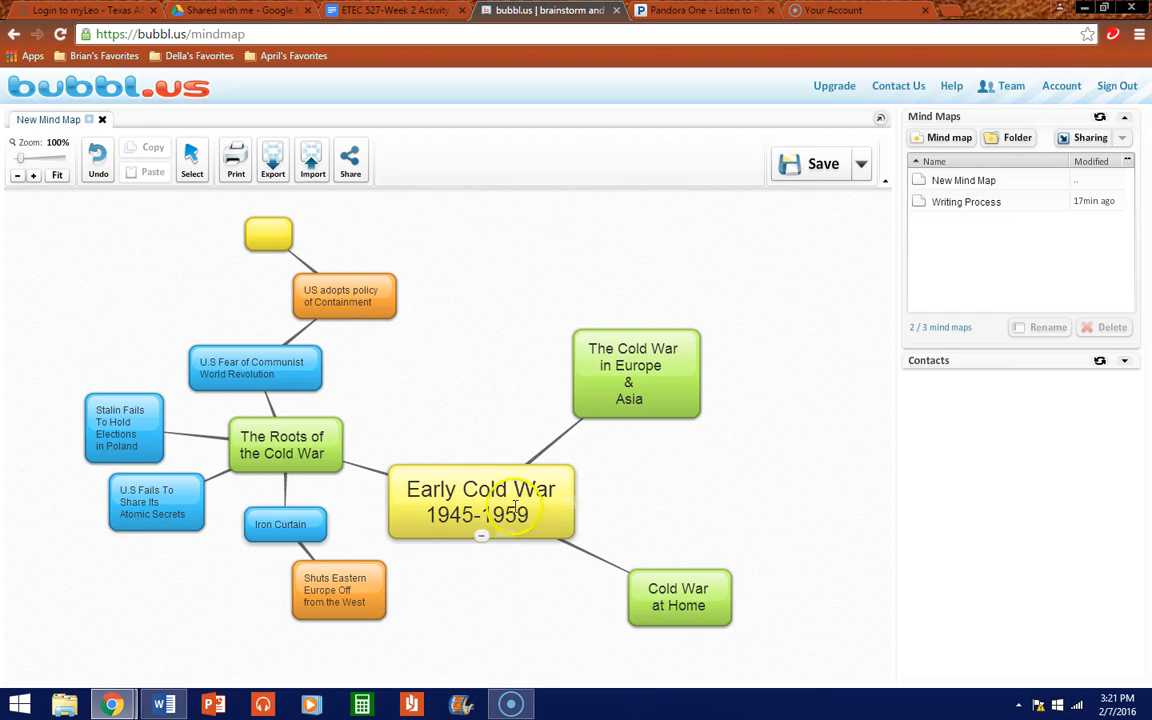
click(492, 500)
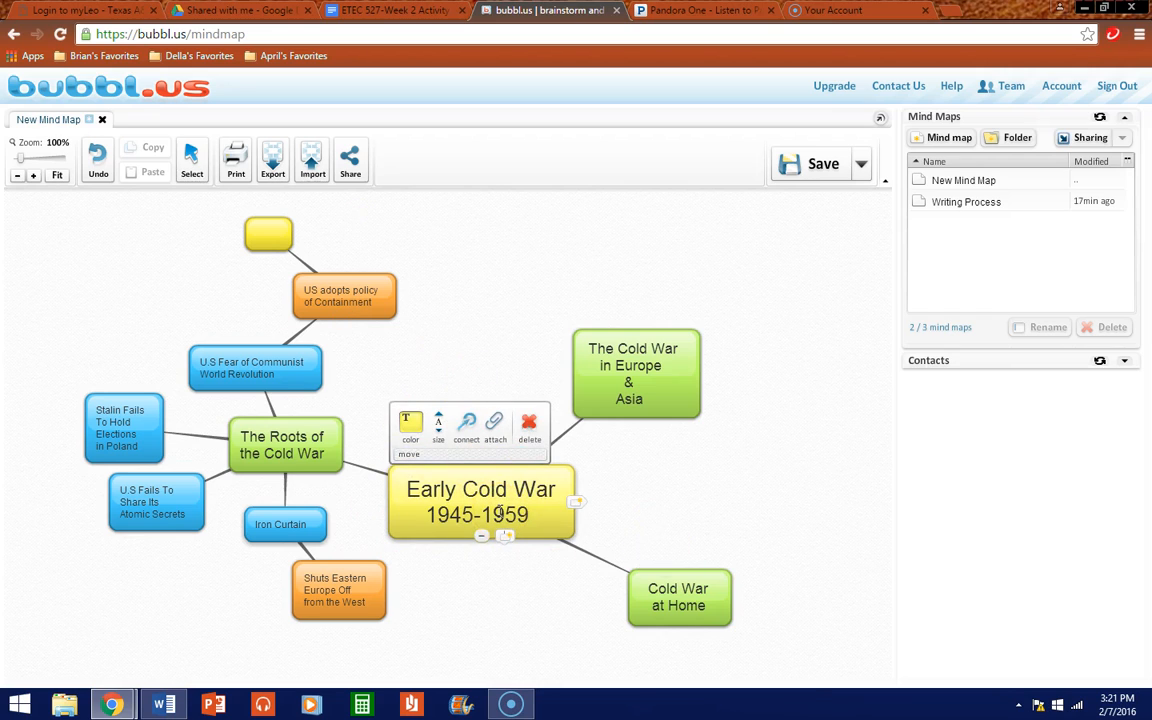
mouse_move(268, 238)
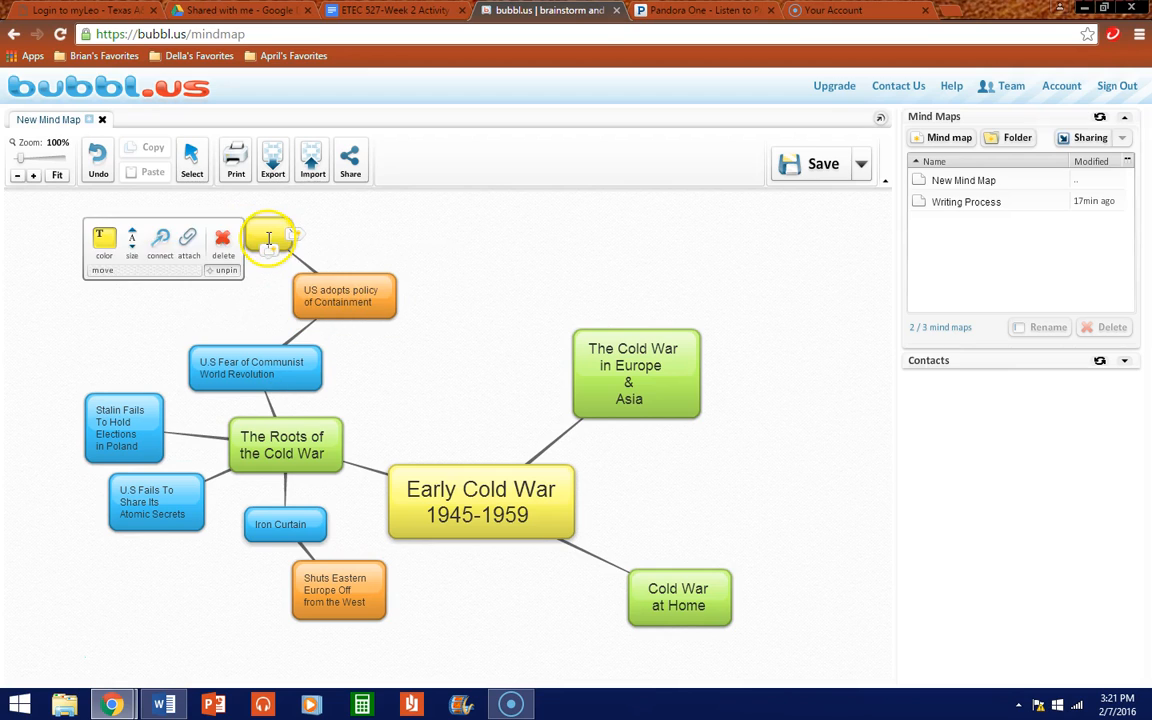
Step: Make the new bubble magenta, label it 'Truman Doctrine', and shift it left
click(104, 240)
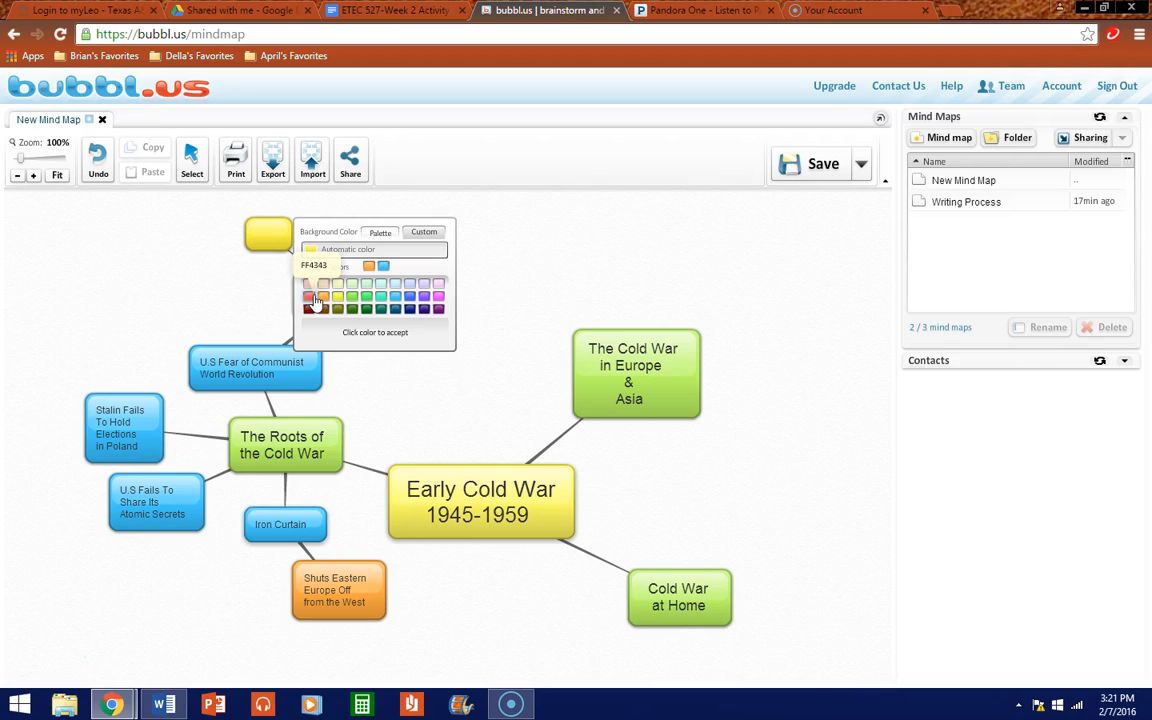
click(438, 296)
click(264, 237)
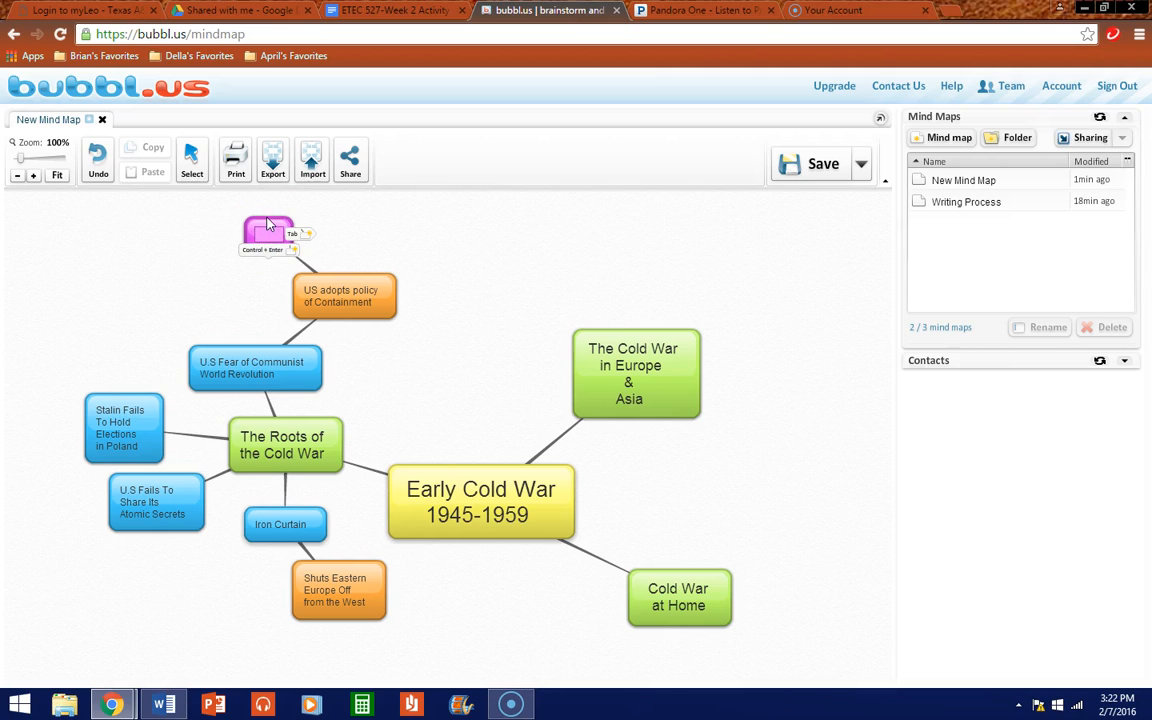
text(Truman Doctrine)
drag(271, 224, 213, 229)
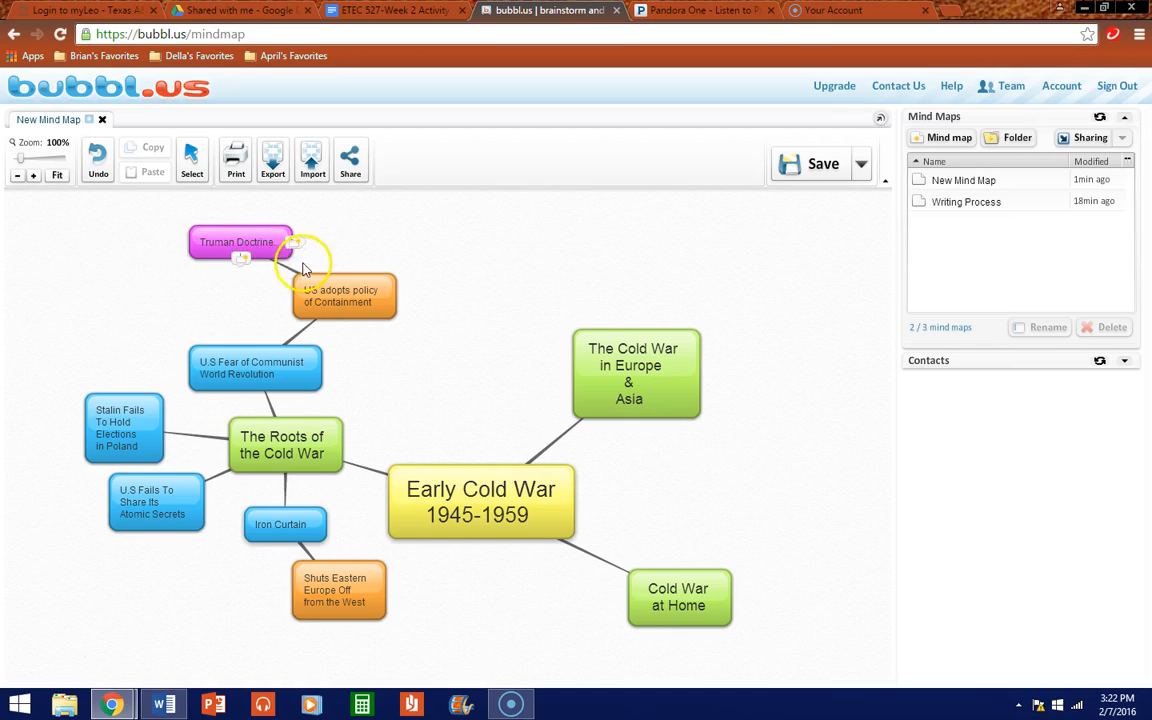
Step: Replace the extra empty bubble with a new magenta child of the Containment bubble
mouse_move(350, 272)
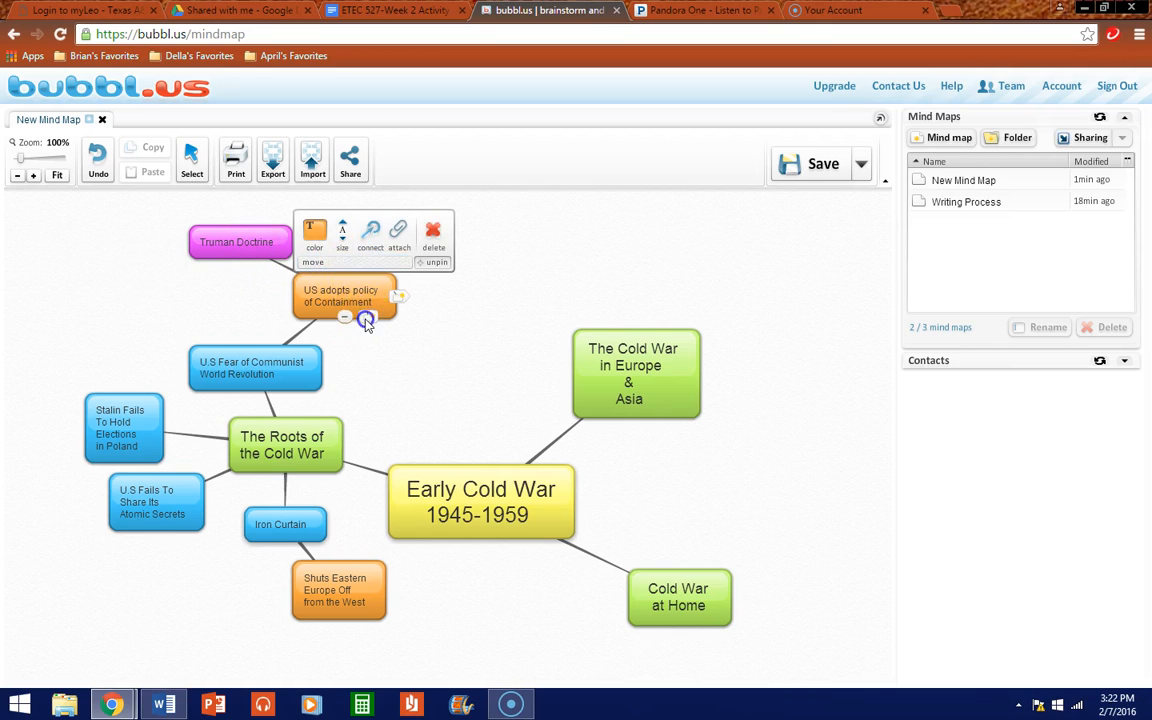
click(368, 316)
drag(350, 362, 360, 218)
mouse_move(359, 237)
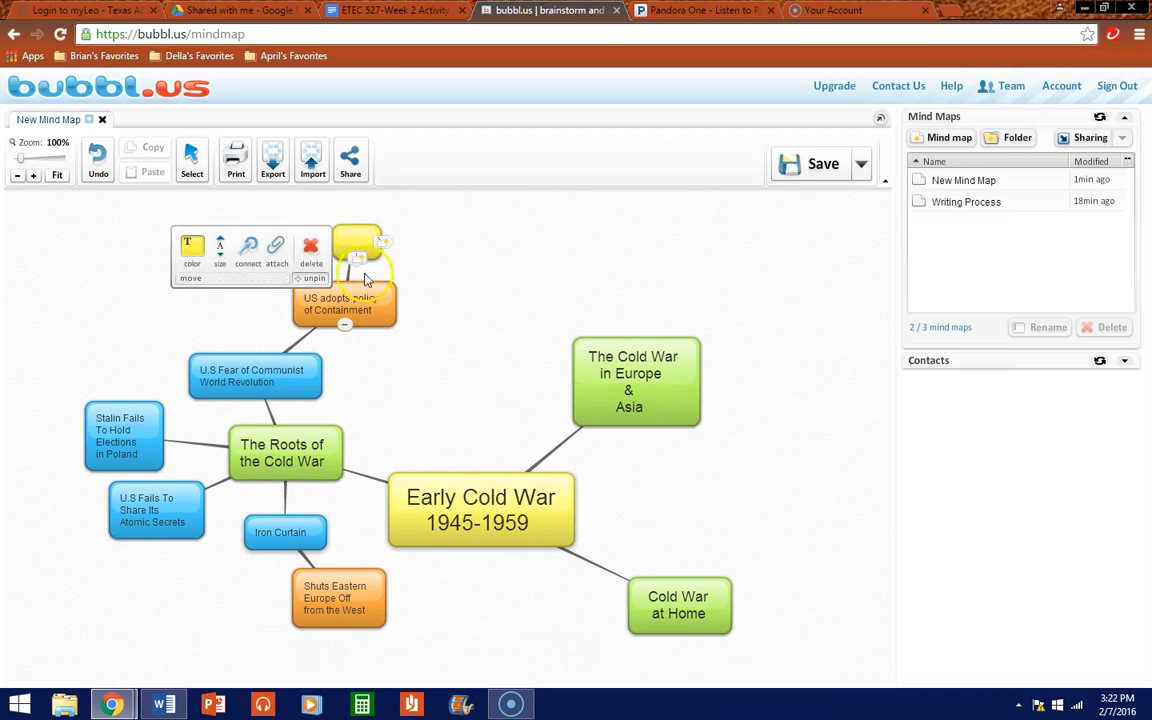
click(365, 276)
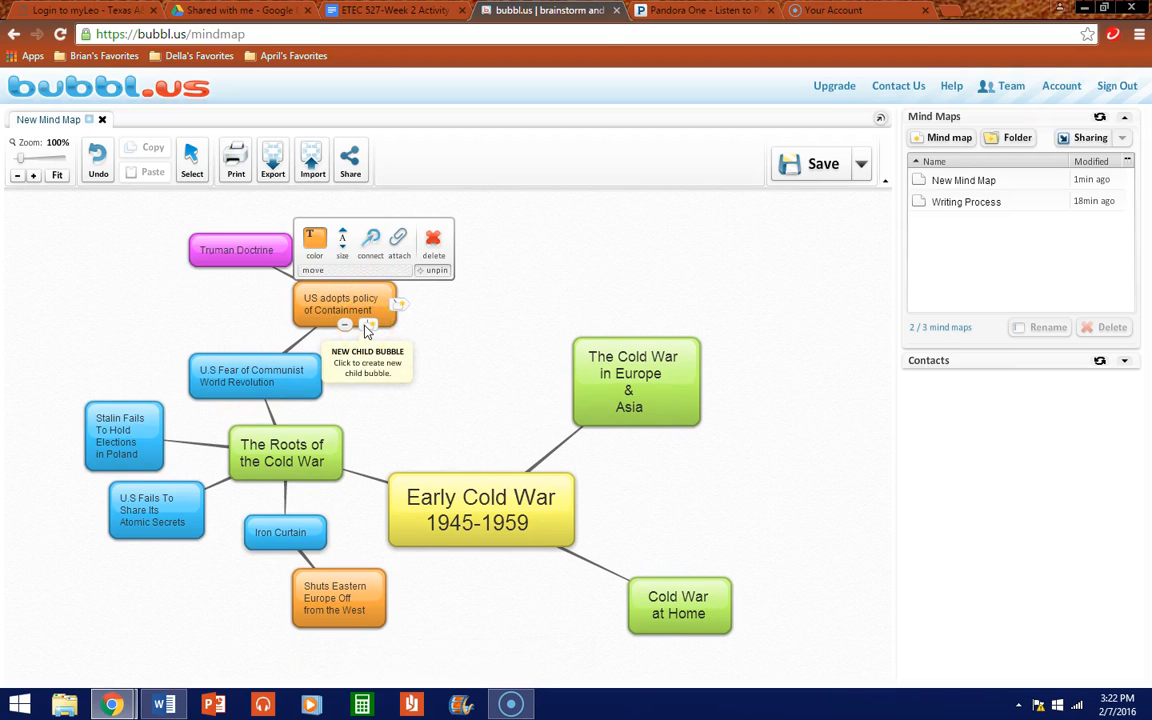
click(366, 327)
click(312, 238)
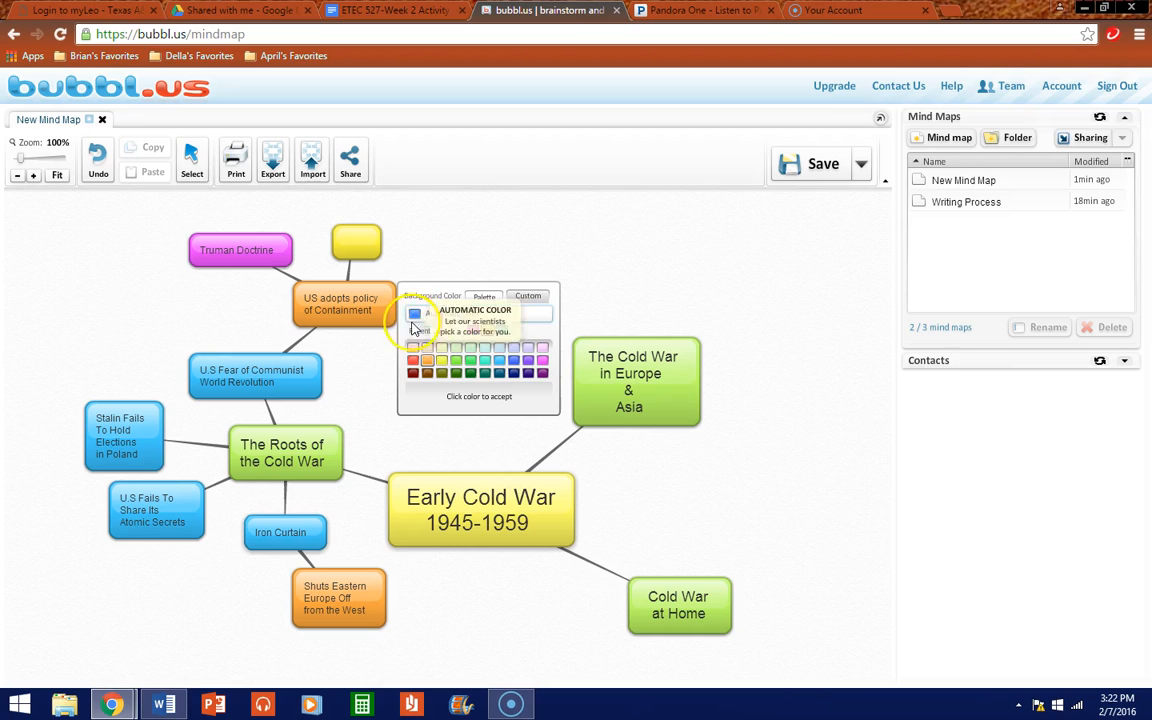
click(472, 330)
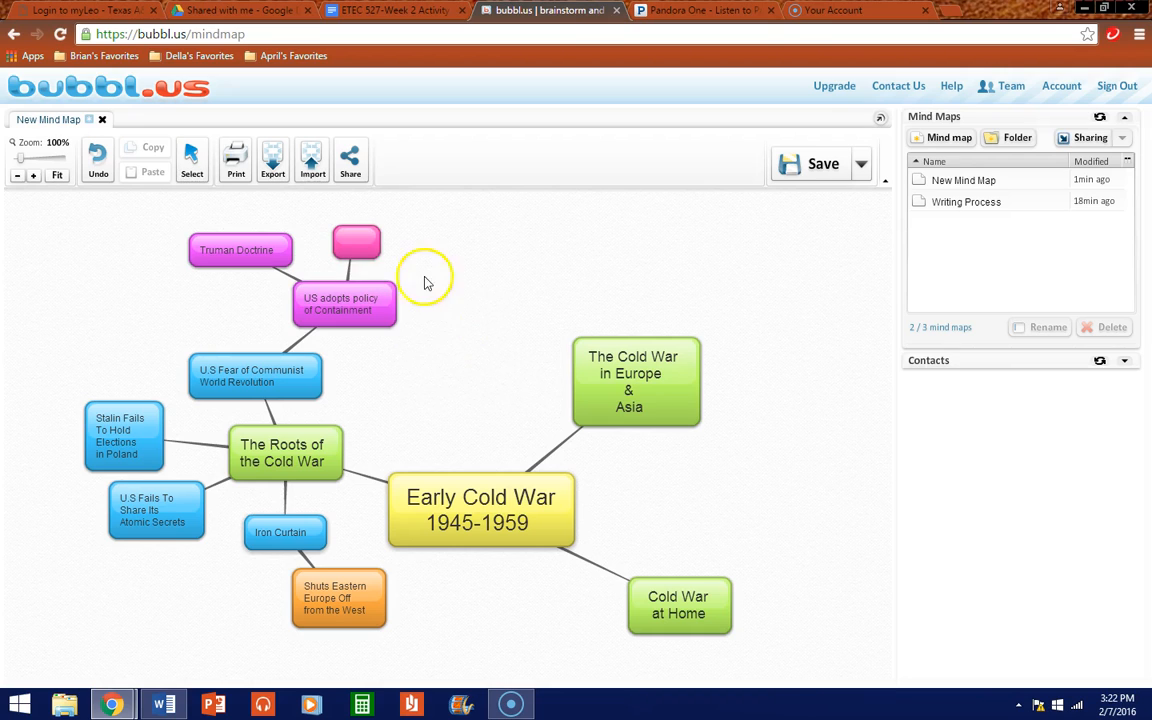
Step: Recolor the US adopts policy of Containment bubble orange
click(366, 293)
click(383, 332)
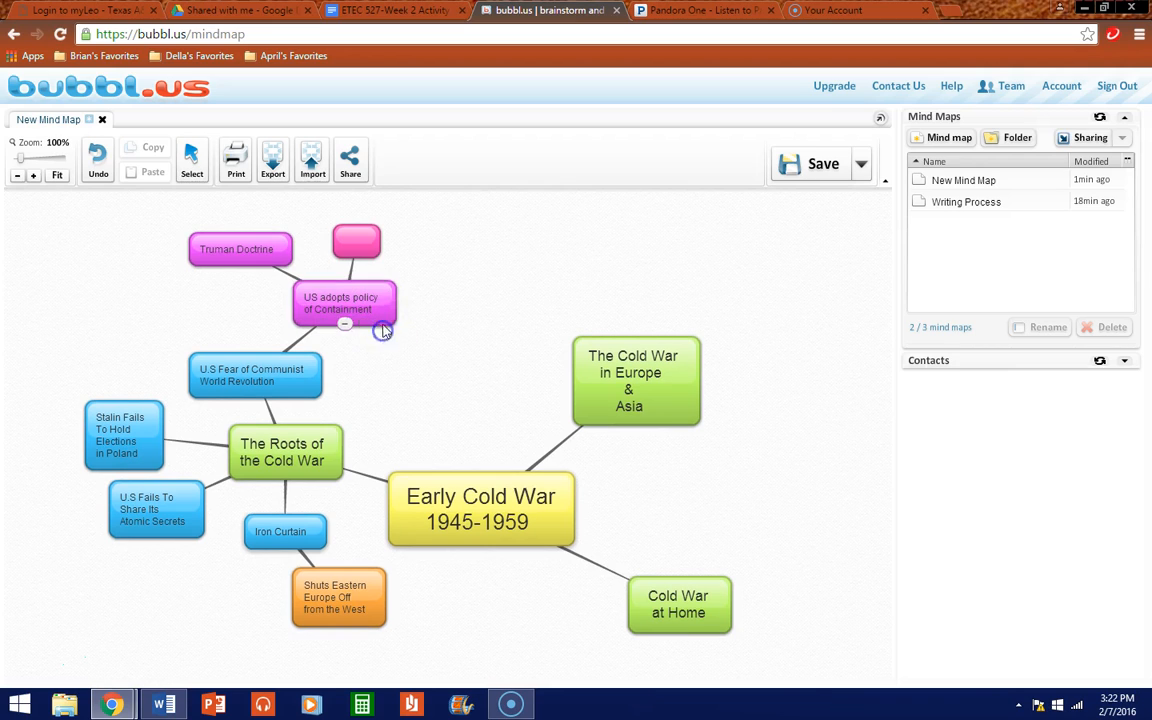
click(314, 238)
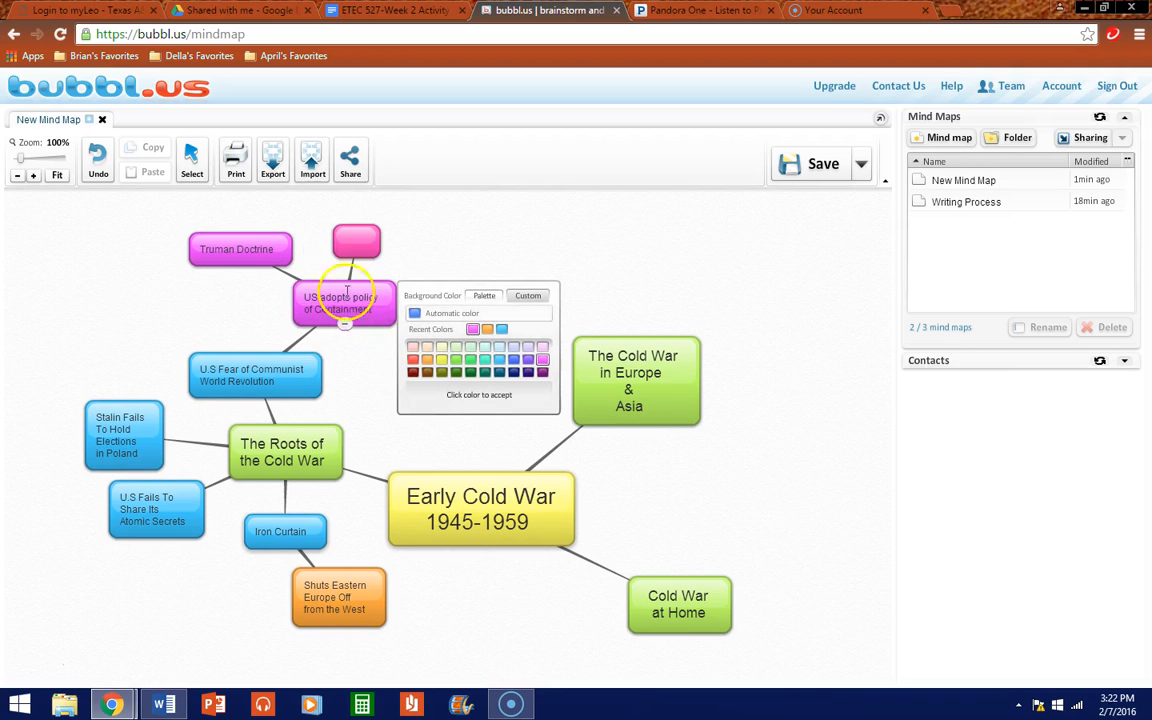
click(486, 329)
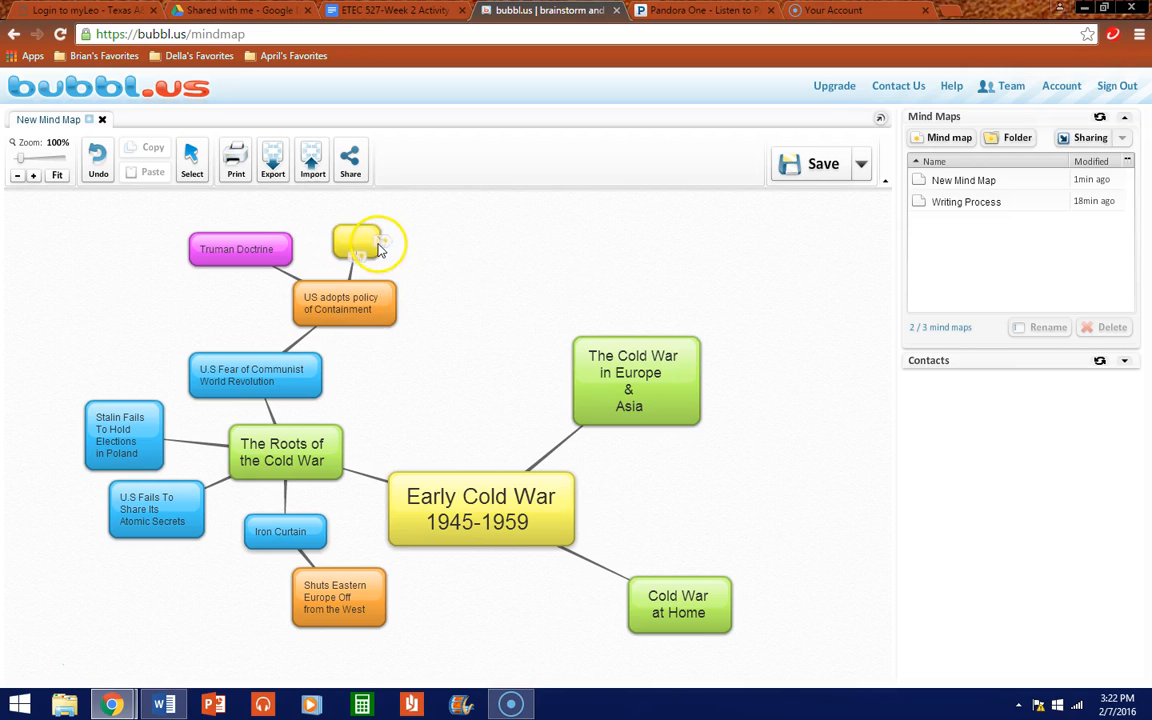
Step: Make the small child bubble magenta and label it 'Marshall plan'
mouse_move(368, 240)
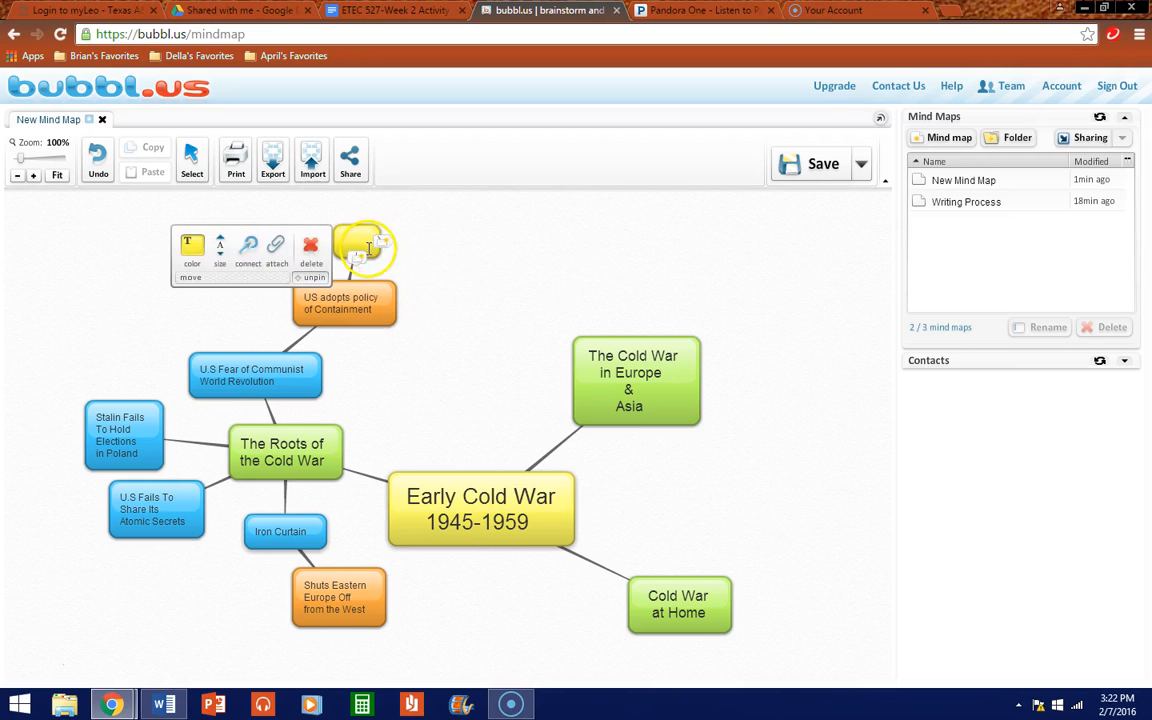
click(193, 258)
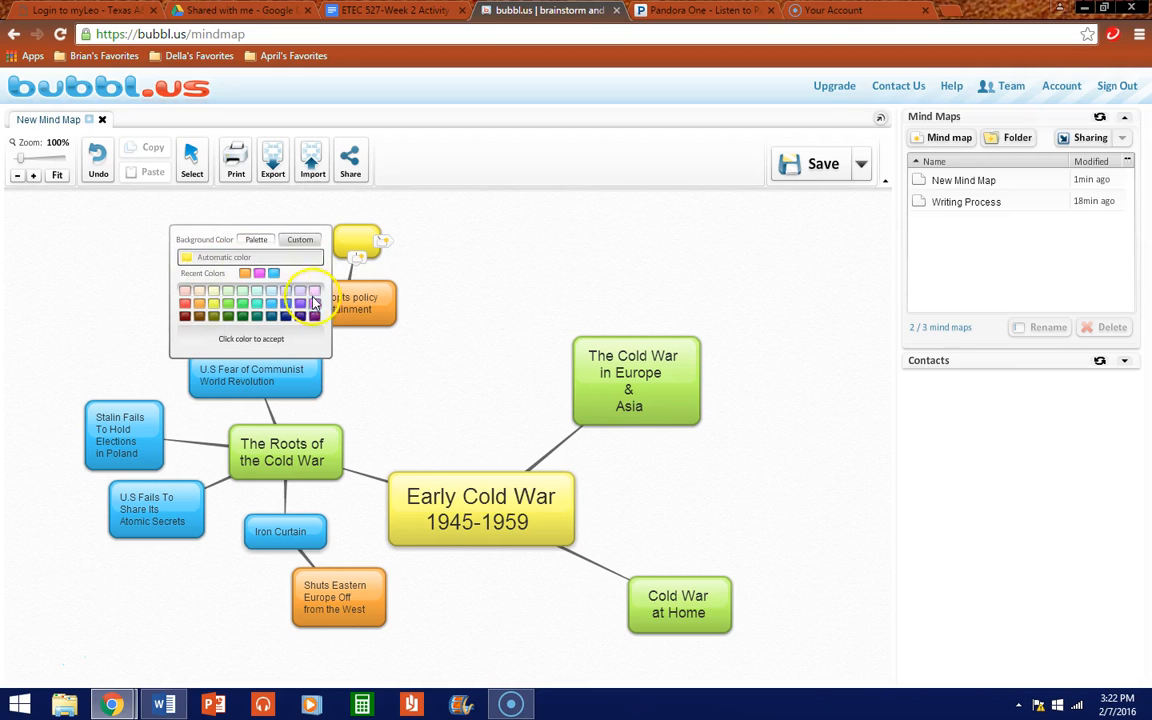
click(316, 300)
click(364, 240)
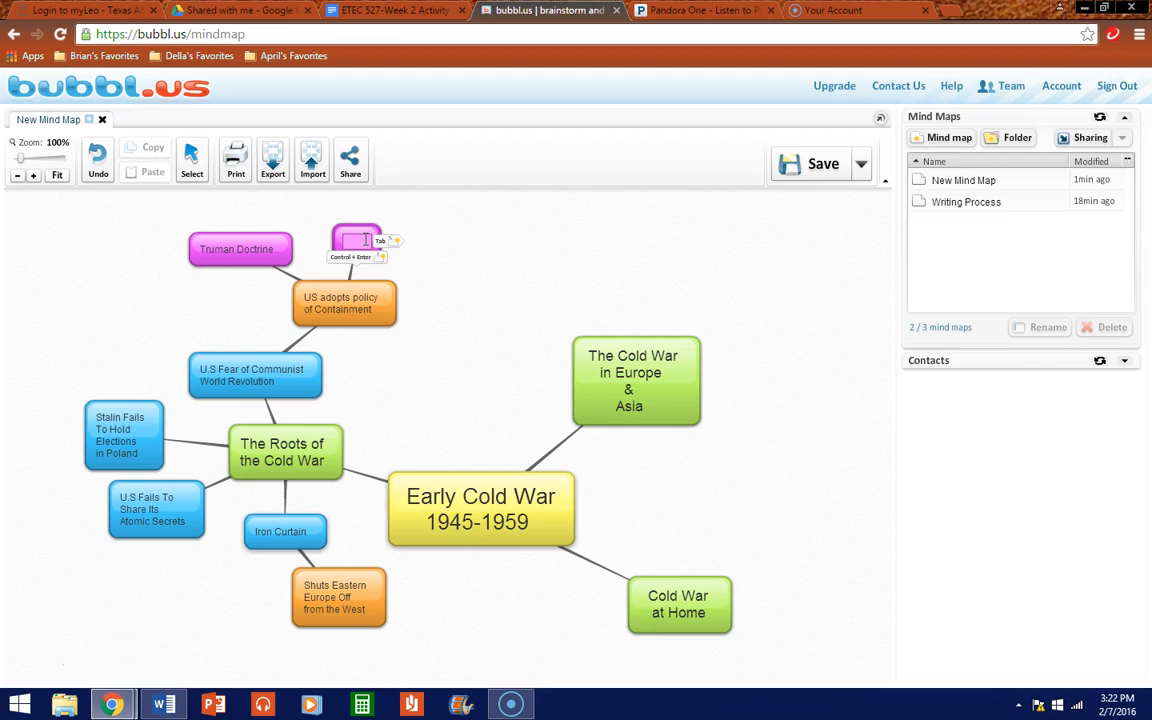
text(Marshall p)
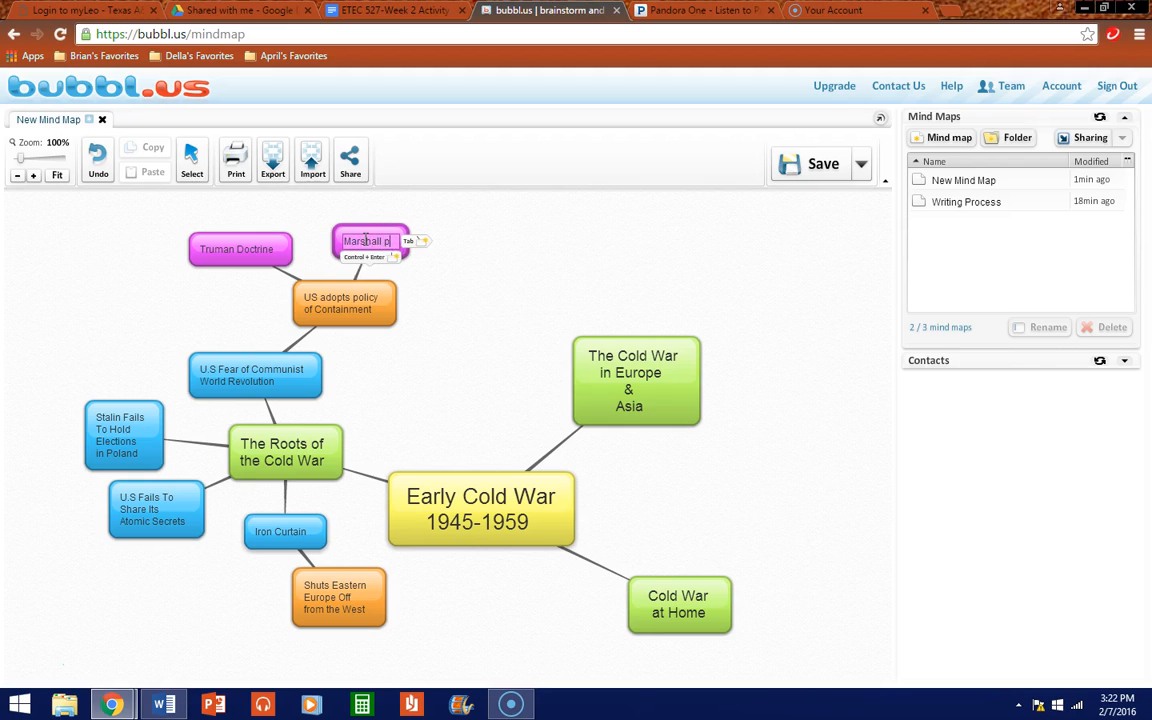
text(lan)
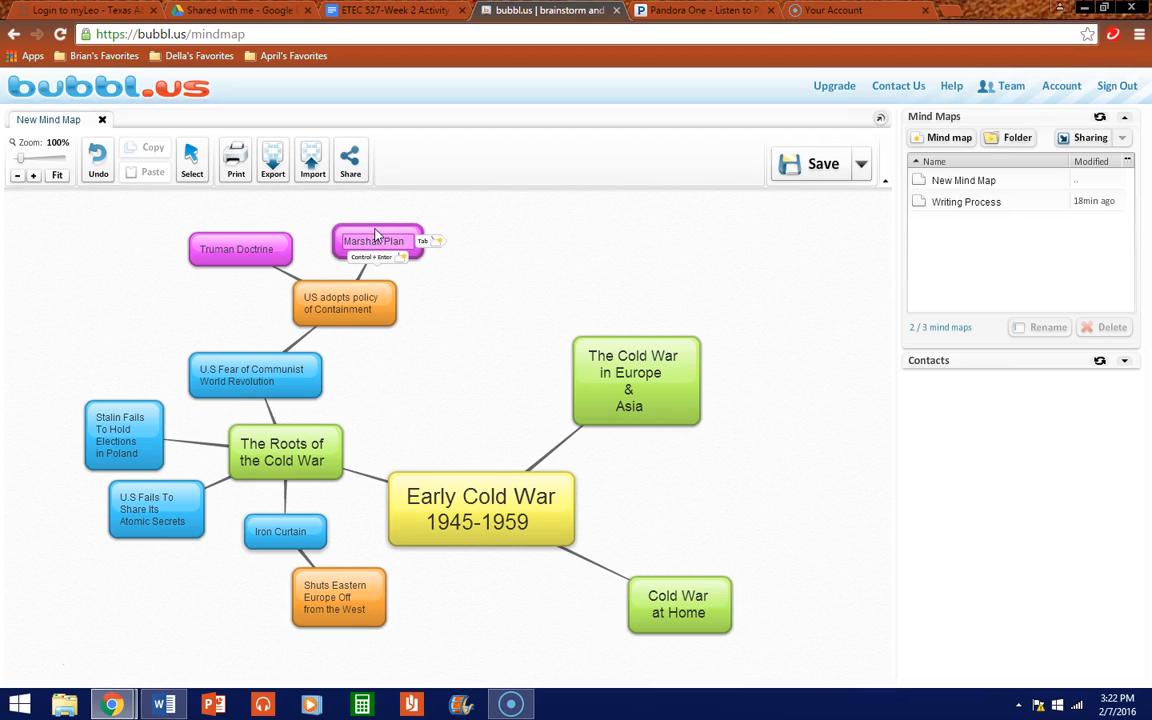
click(360, 232)
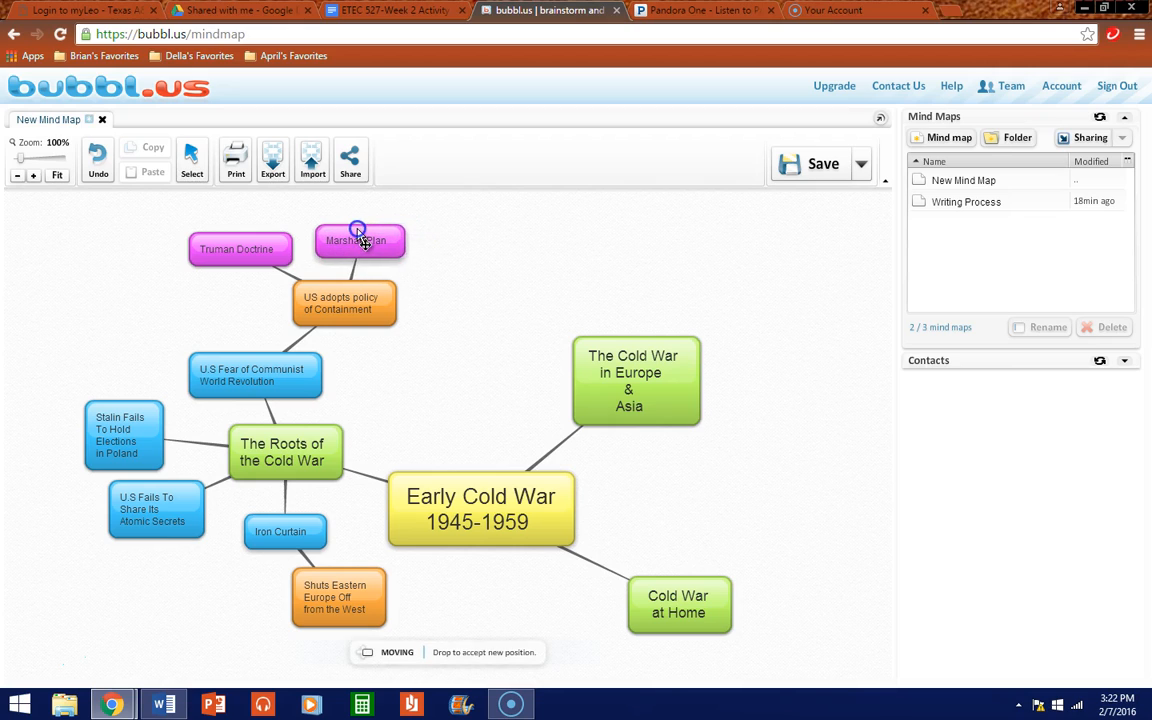
click(447, 311)
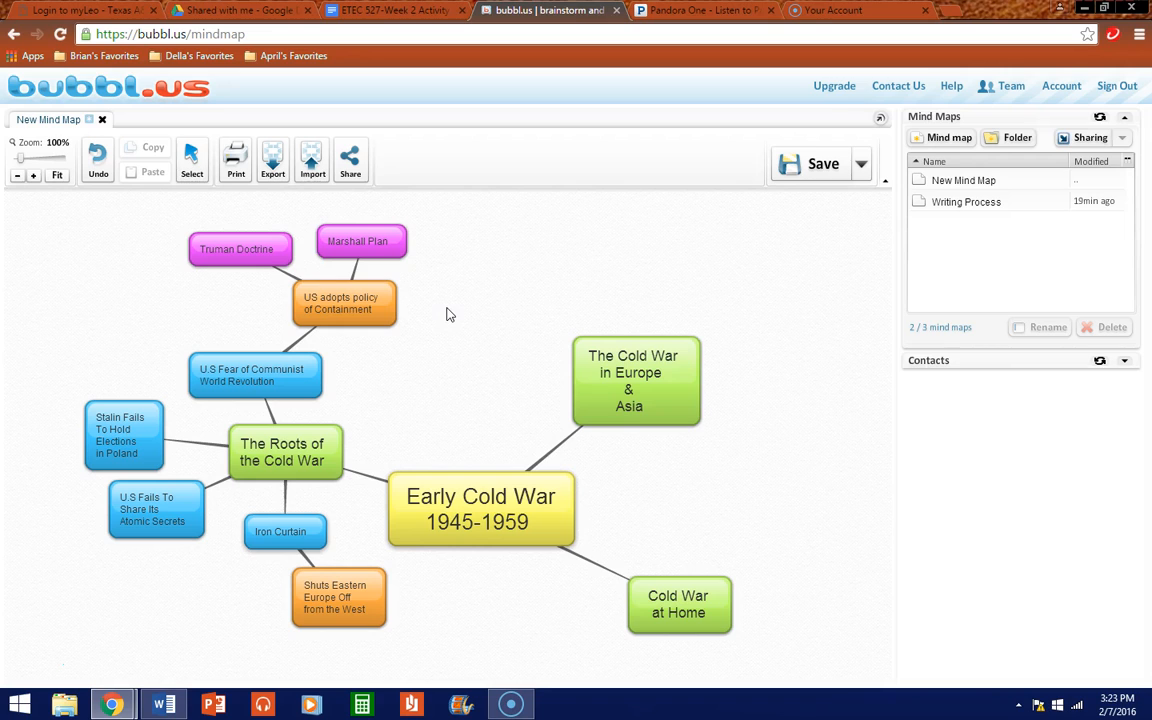
Step: Move The Cold War in Europe & Asia and Cold War at Home bubbles to the right
drag(618, 349, 549, 340)
drag(657, 340, 865, 280)
drag(600, 586, 780, 639)
scroll(588, 576, down, 1)
scroll(576, 564, up, 1)
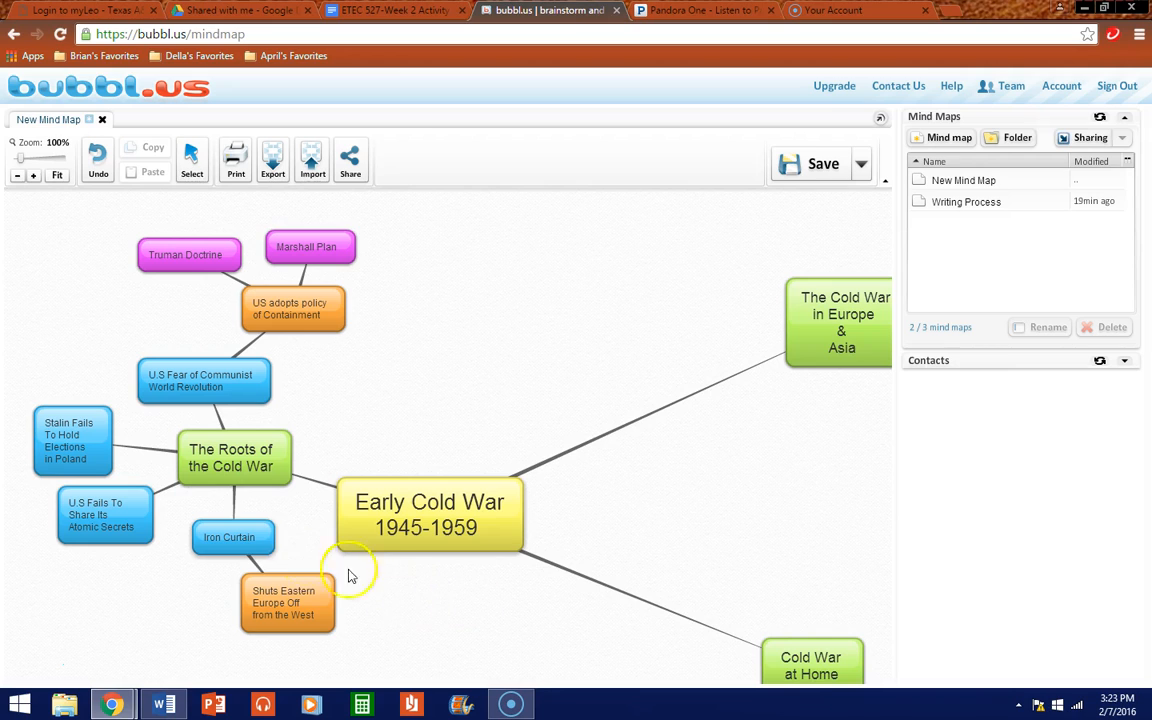
mouse_move(282, 588)
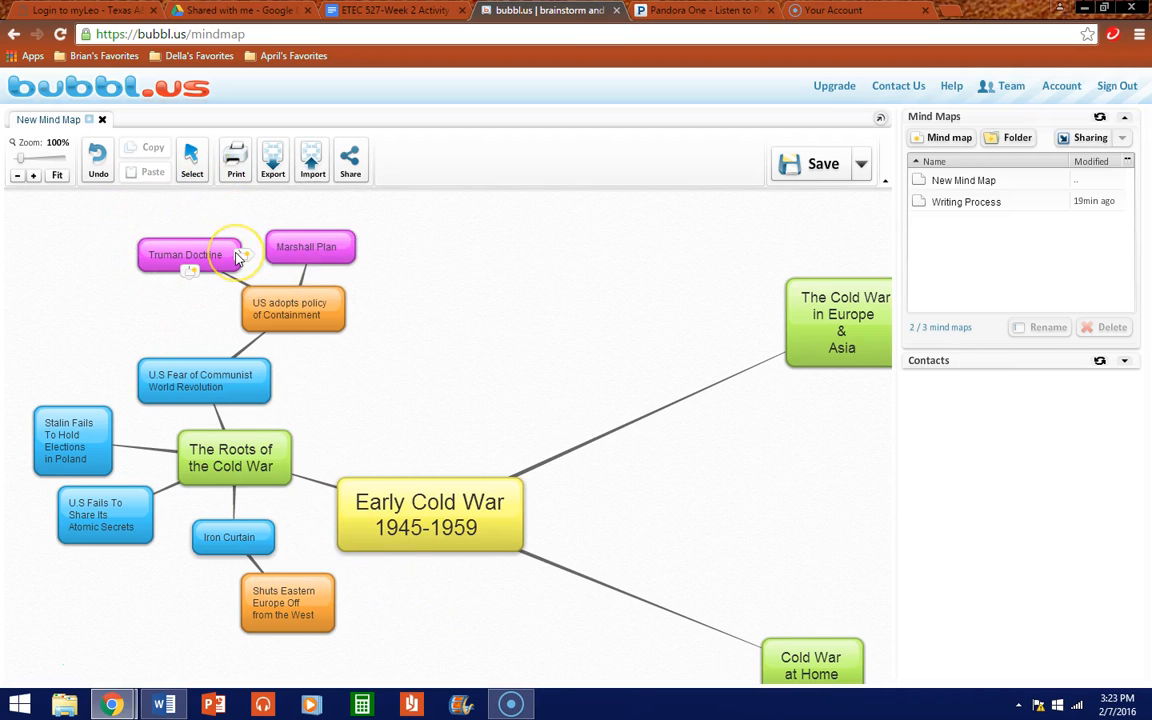
scroll(238, 257, up, 1)
scroll(370, 326, down, 1)
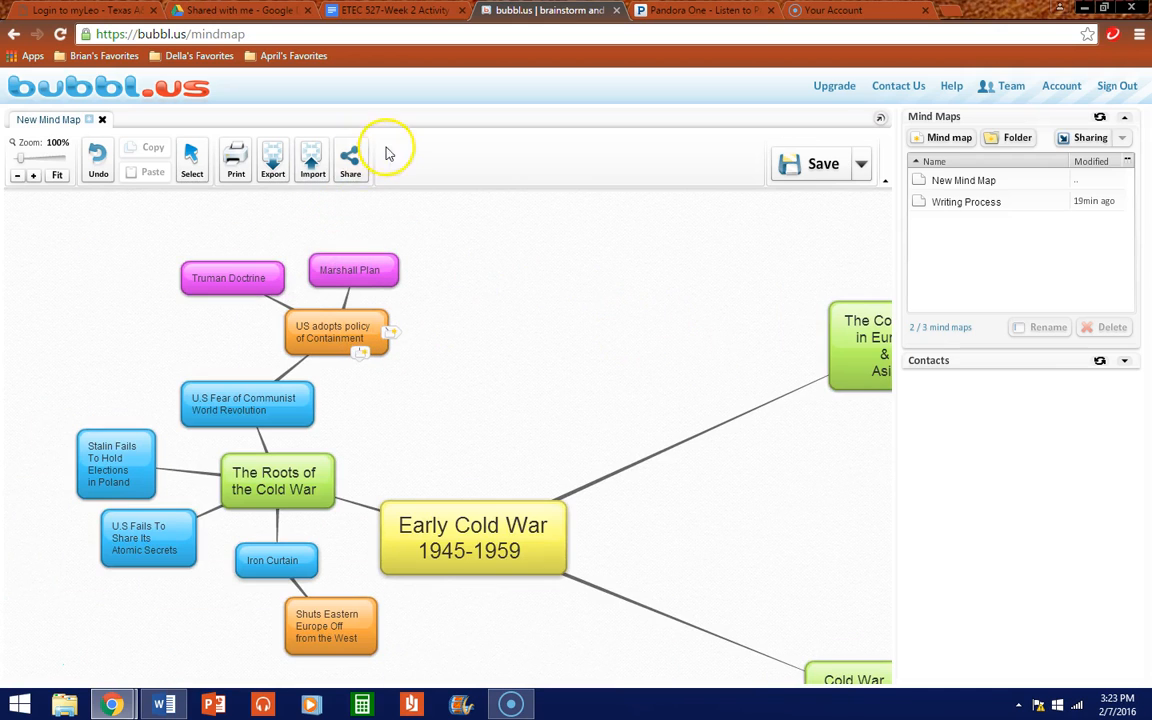
Step: Generate the map's read-only link, cancel sharing, and expand the Contacts list
click(350, 157)
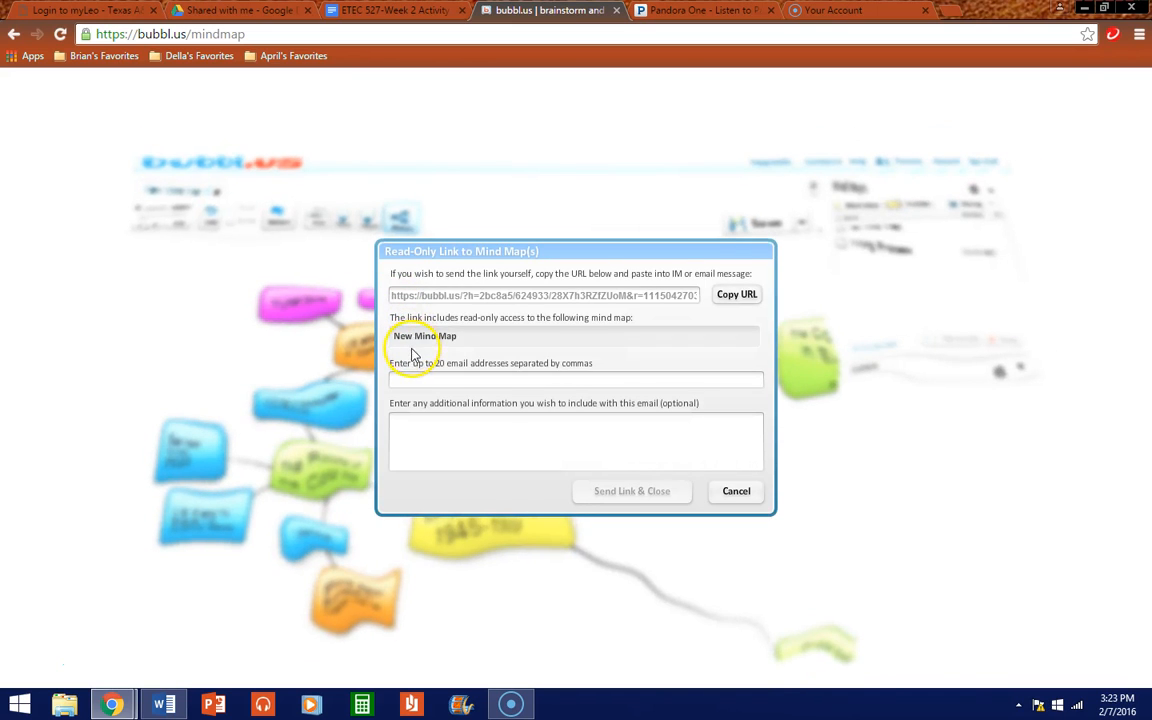
click(646, 296)
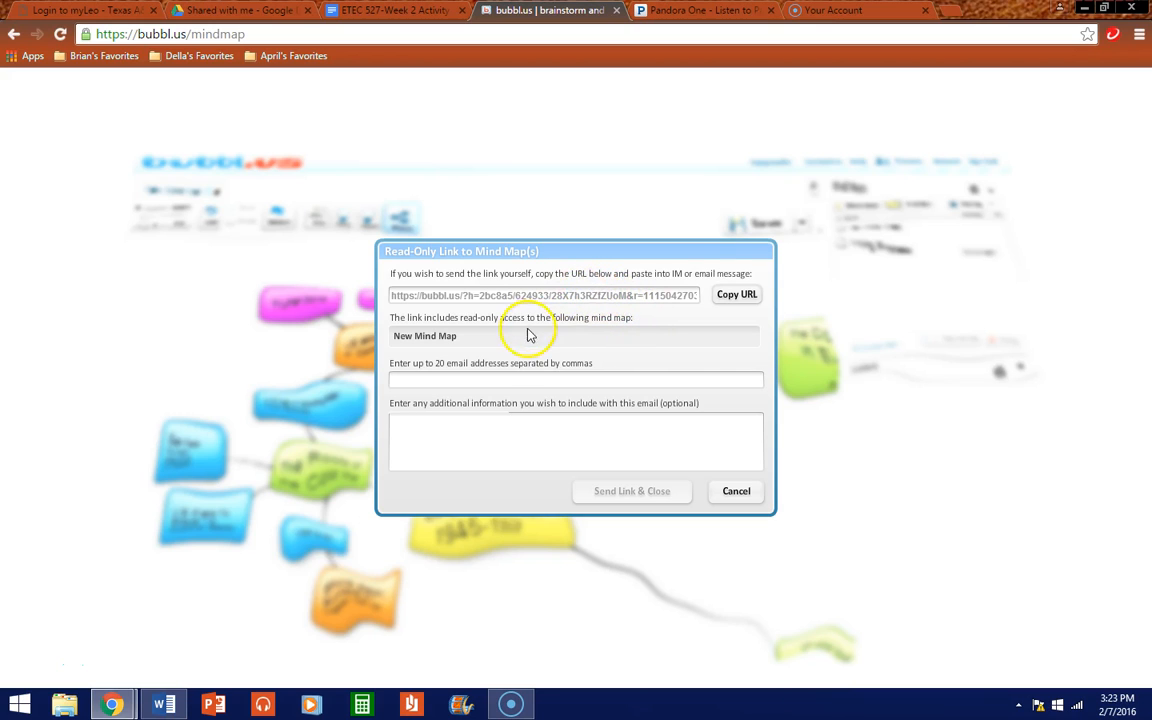
click(736, 490)
click(1124, 361)
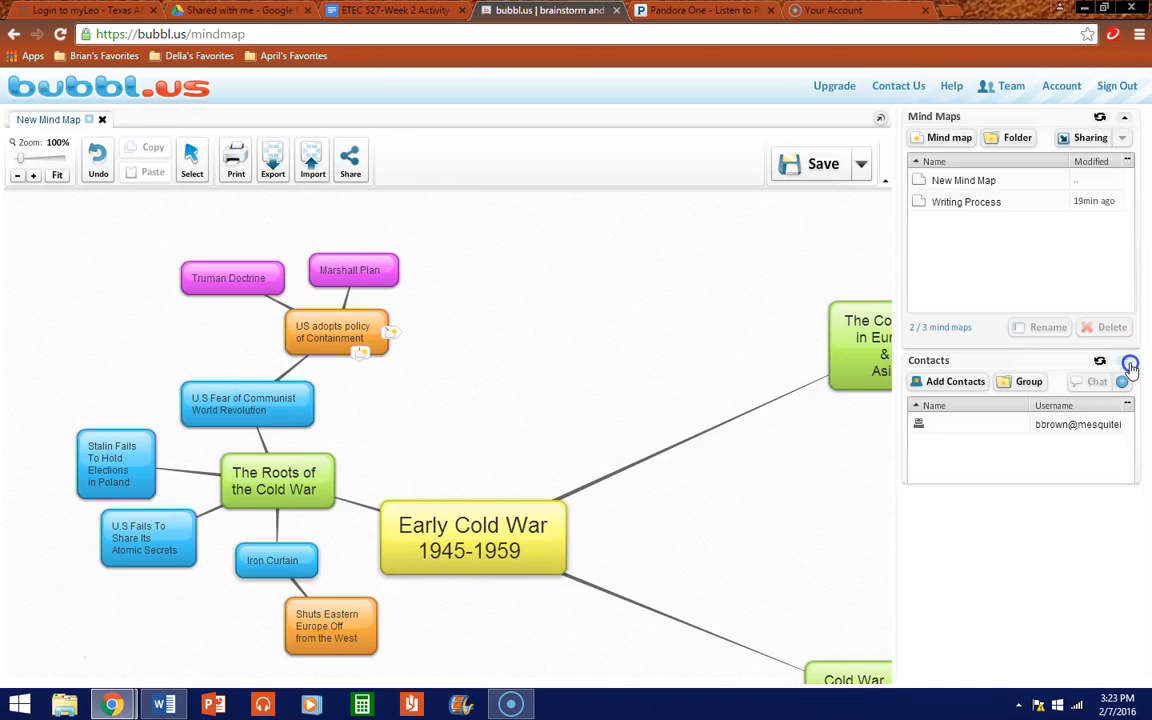
Step: Give the chosen contact Read Only access to New Mind Map and apply the permissions
click(1082, 138)
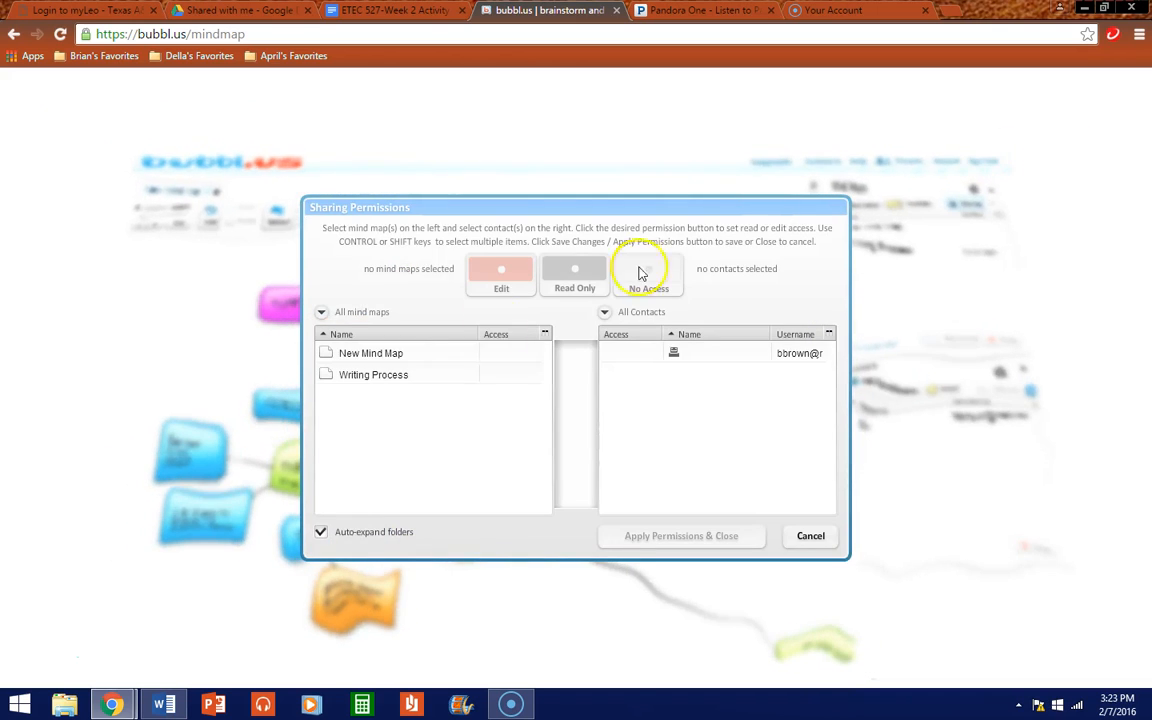
click(388, 358)
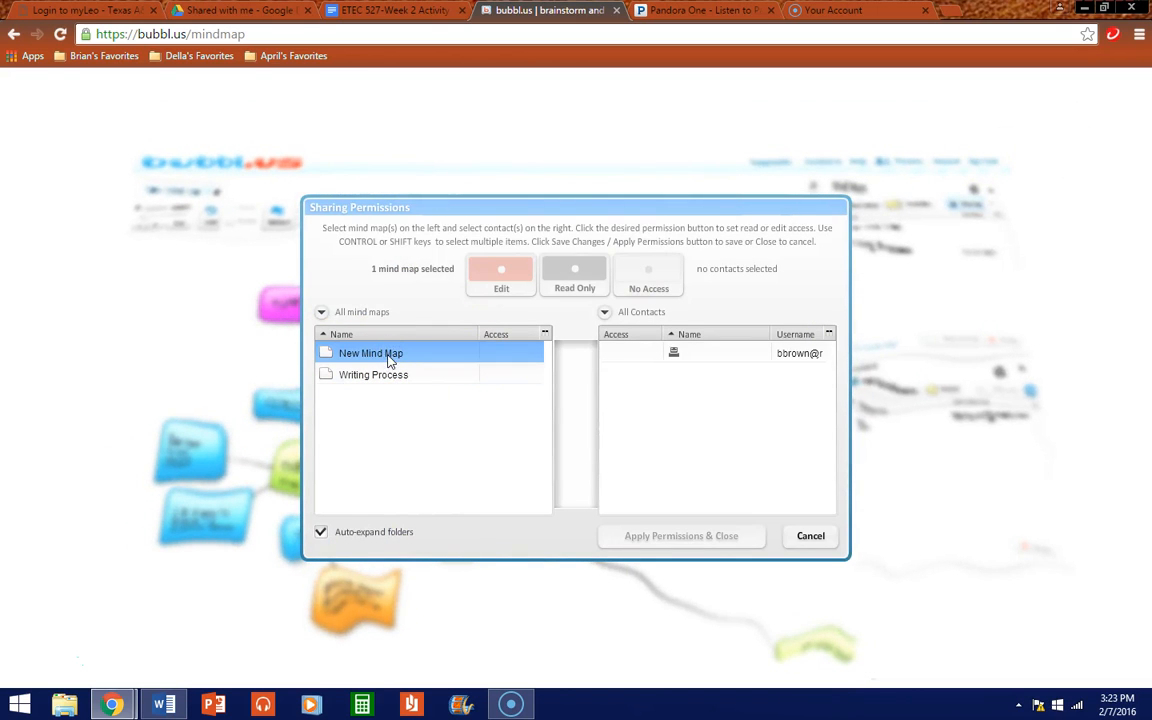
click(748, 353)
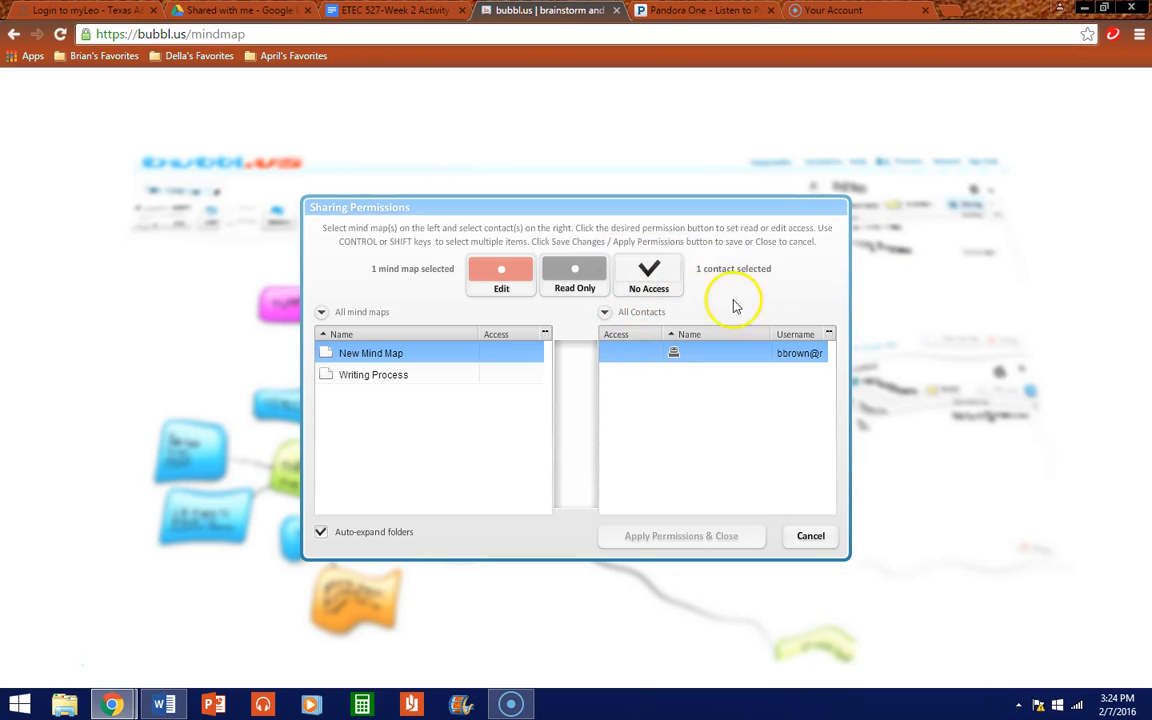
click(583, 289)
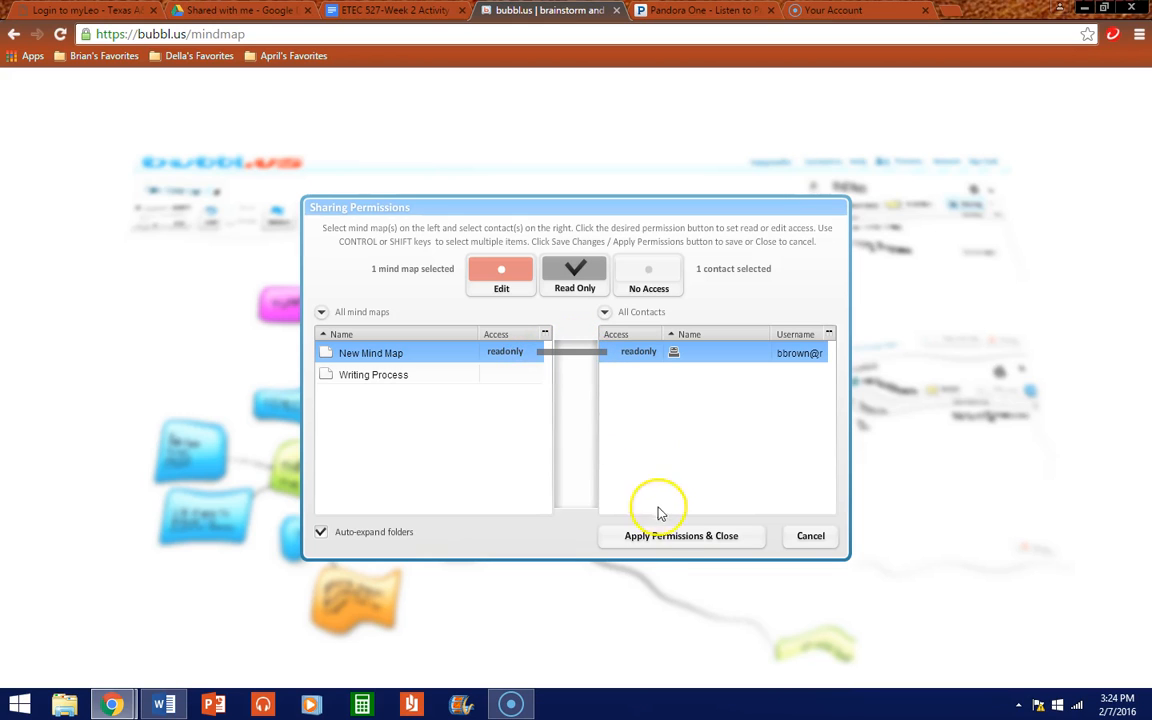
click(663, 538)
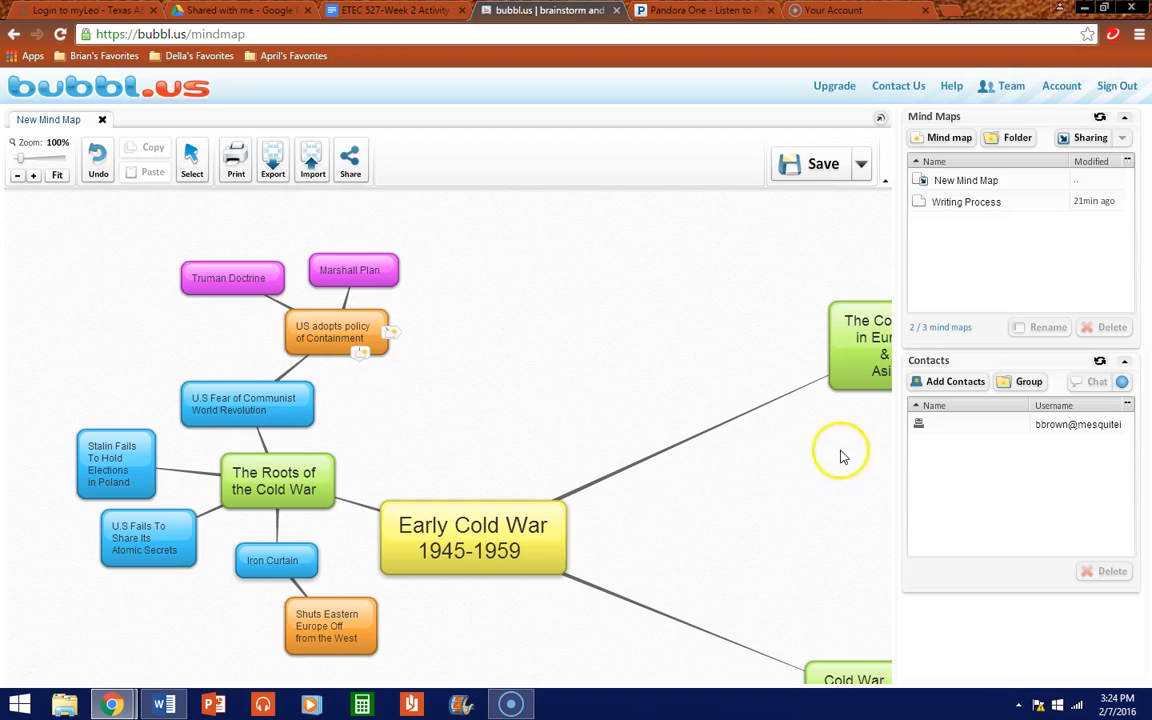
Step: Sign out, then try signing back in with the account e-mail and password
click(1106, 90)
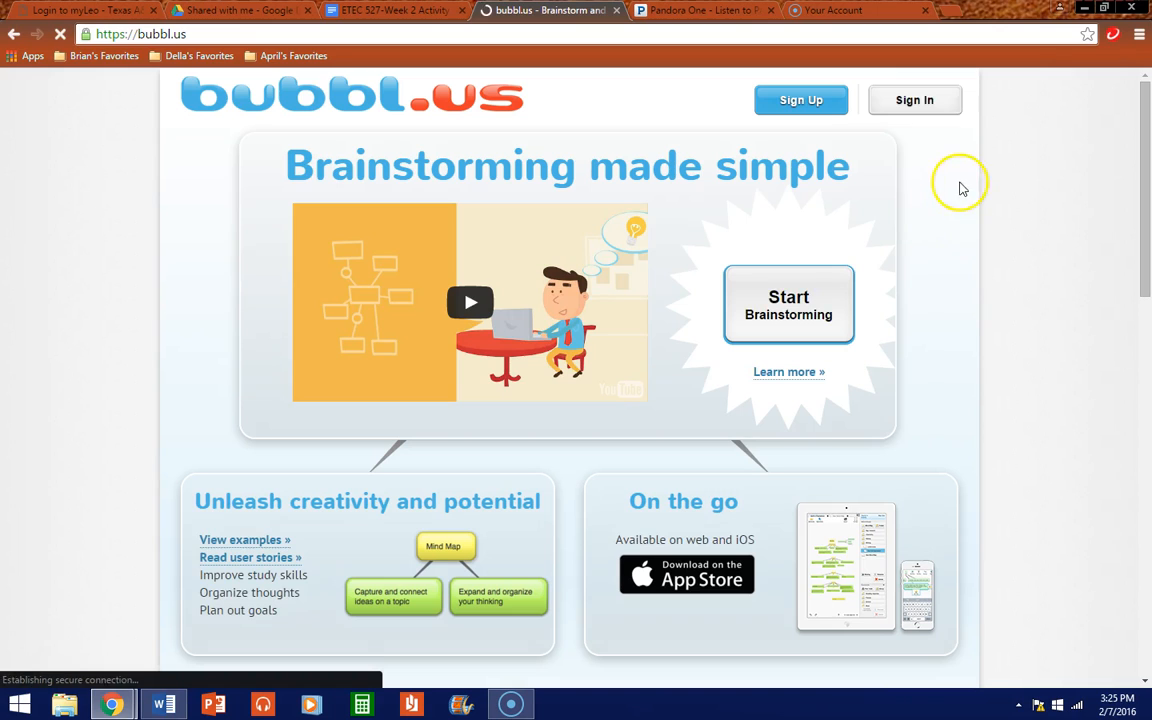
click(911, 102)
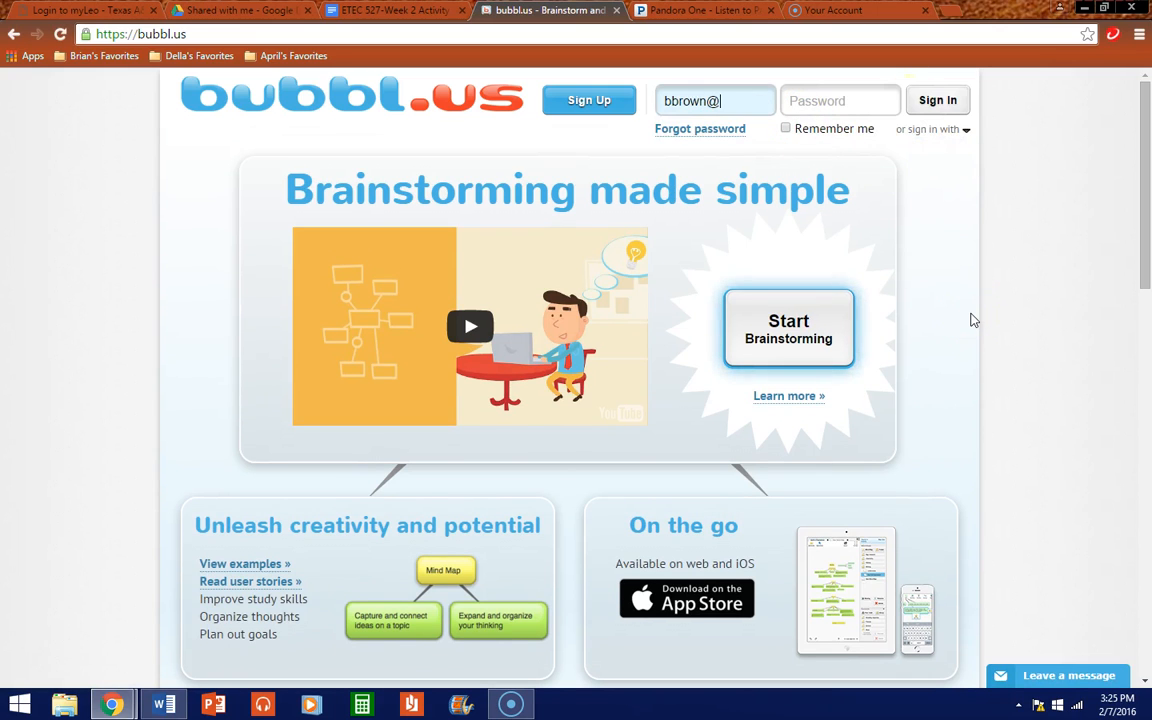
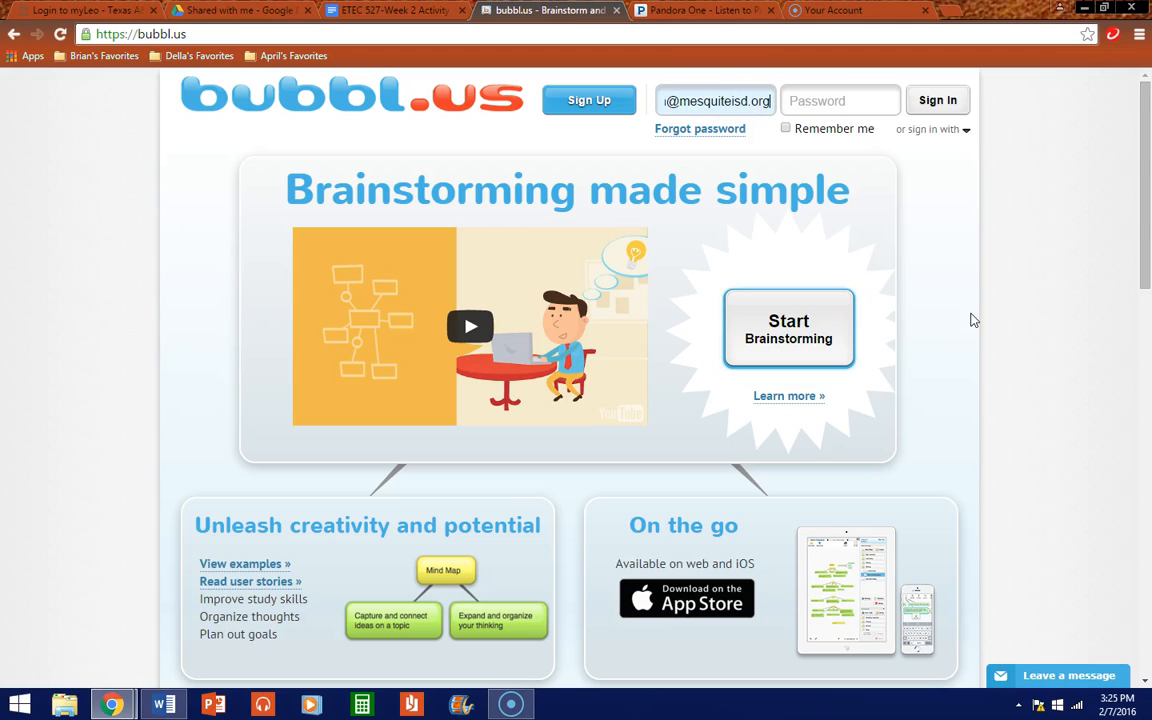
key(Tab)
text(••)
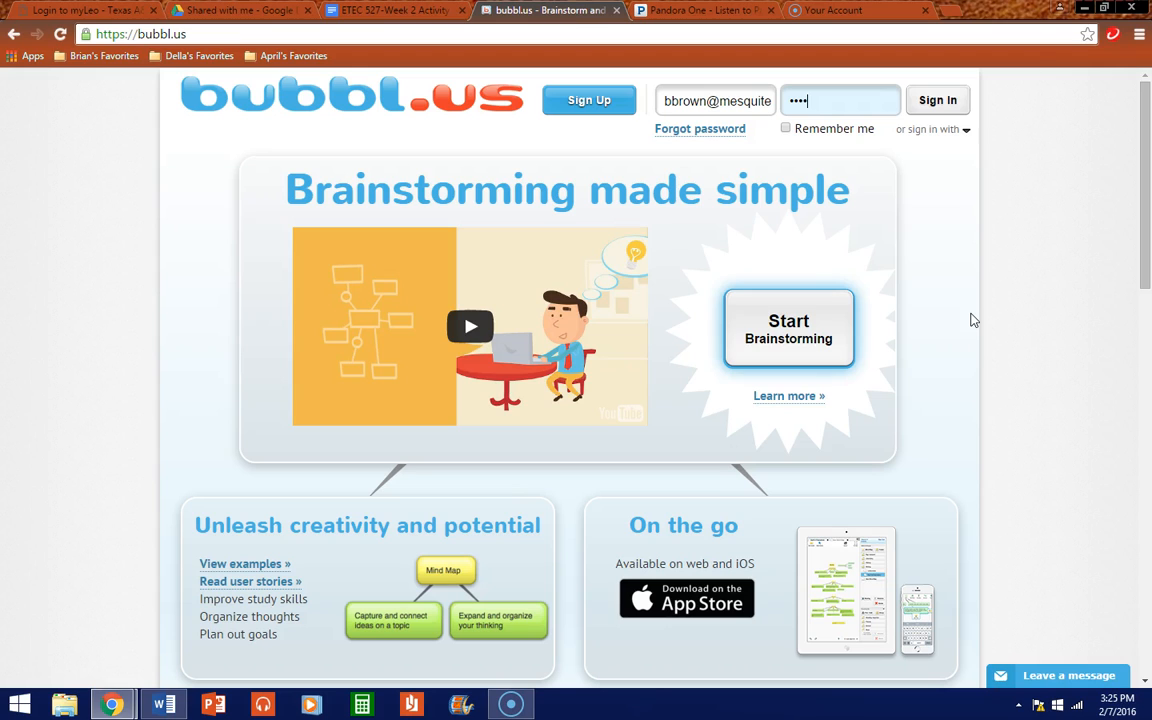
key(Return)
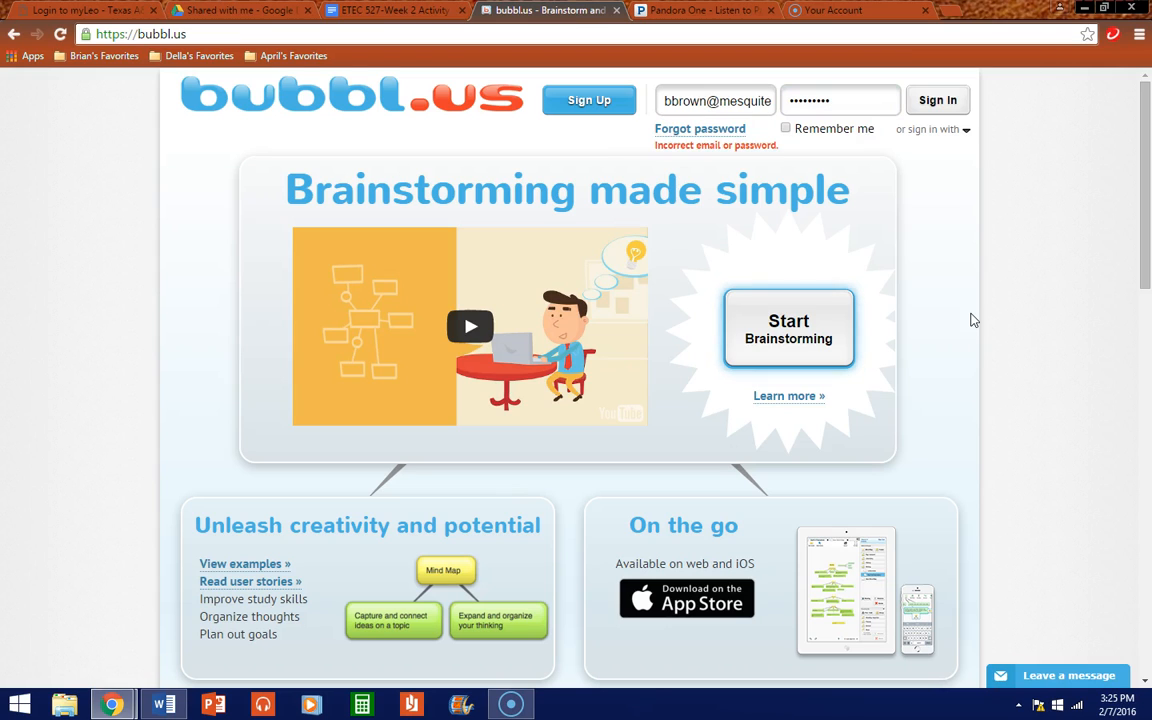
double_click(836, 101)
key(BackSpace)
text(••)
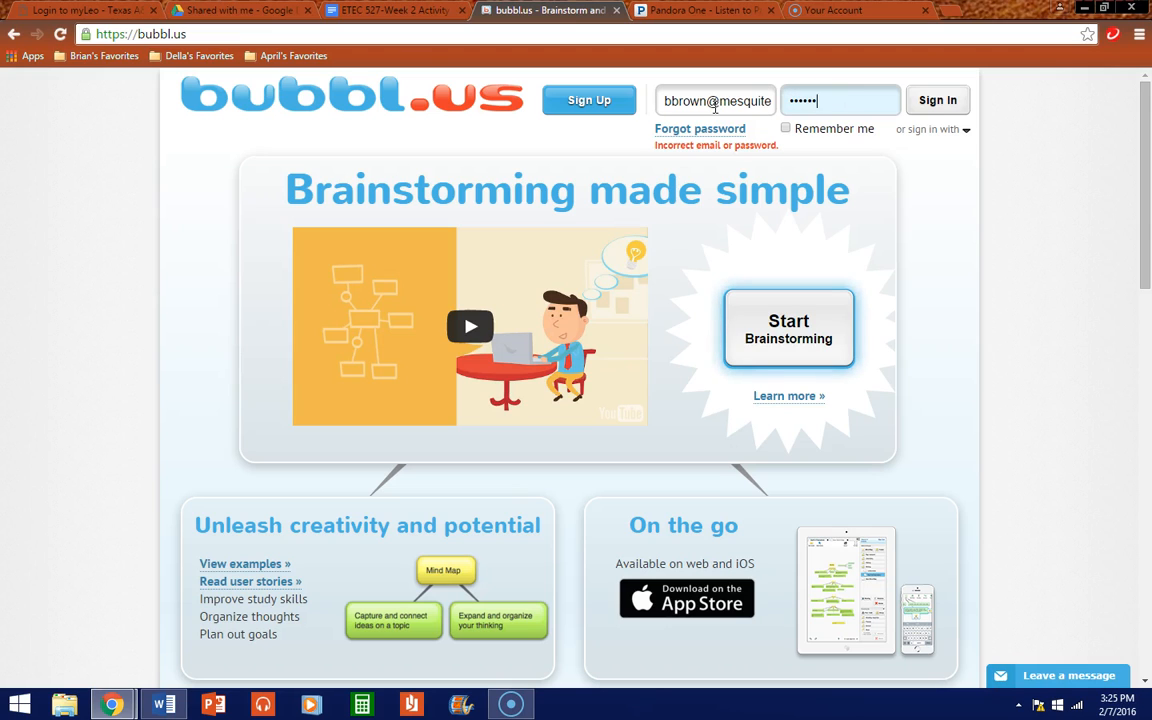
key(Return)
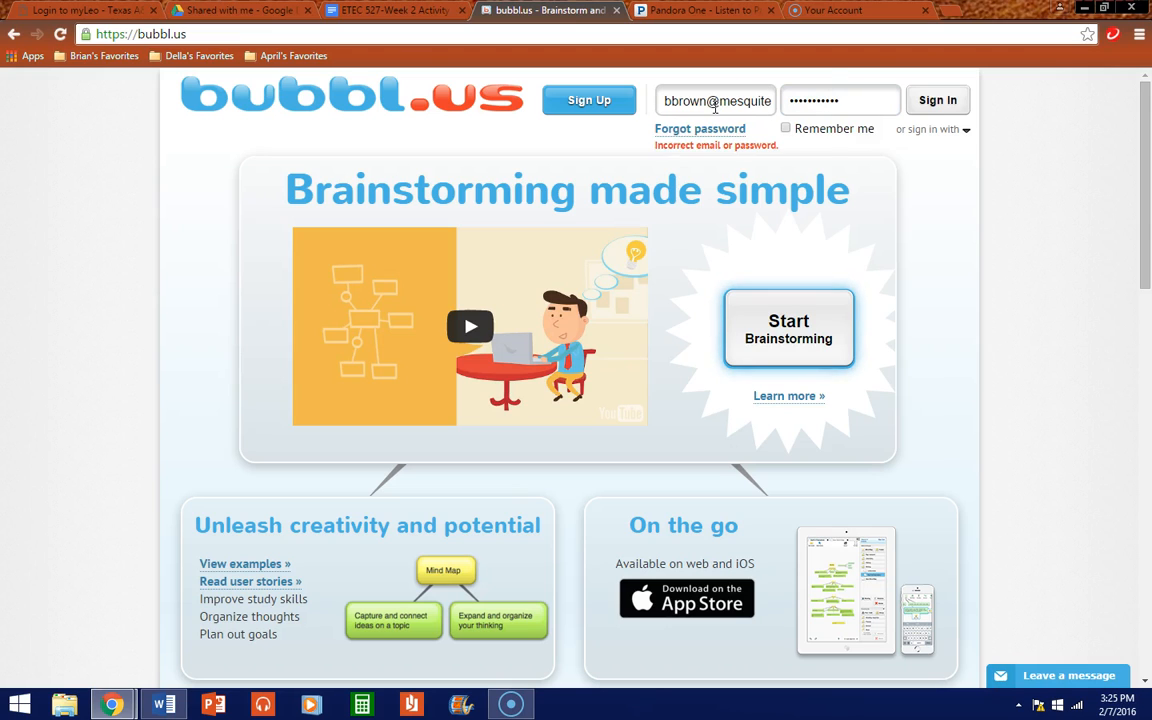
Step: Retype the password, then sign in with Google instead
double_click(830, 99)
text(••••••••)
double_click(872, 101)
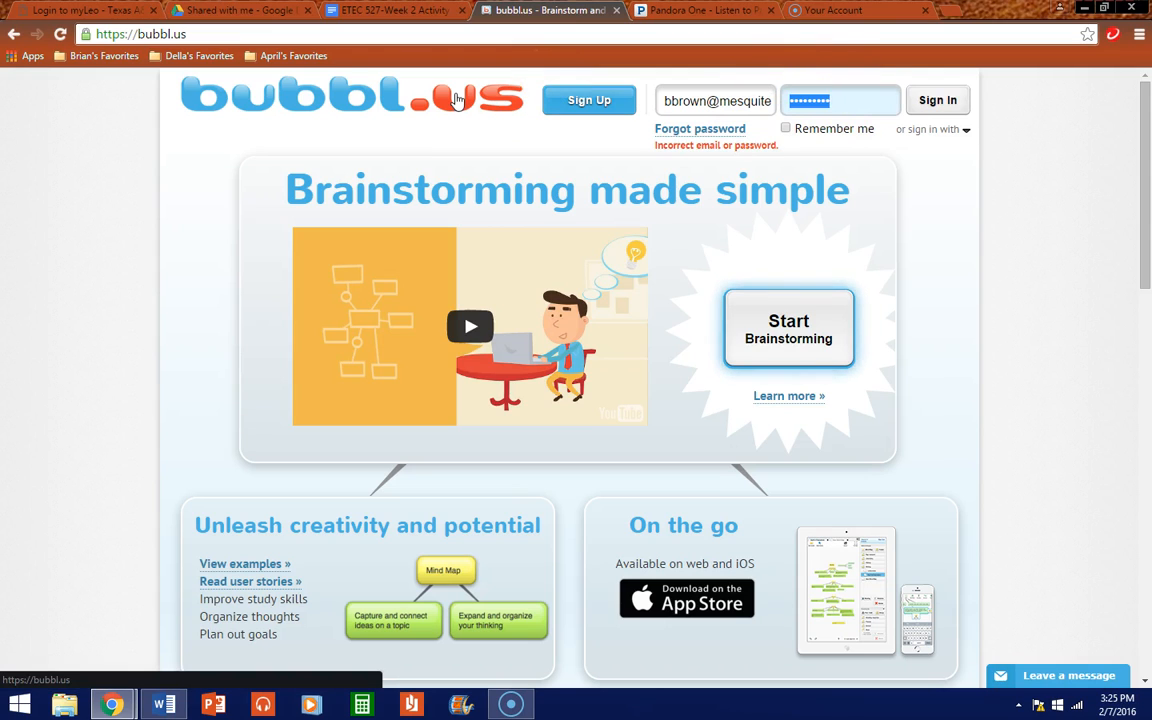
key(BackSpace)
text(•••••••••••)
key(Return)
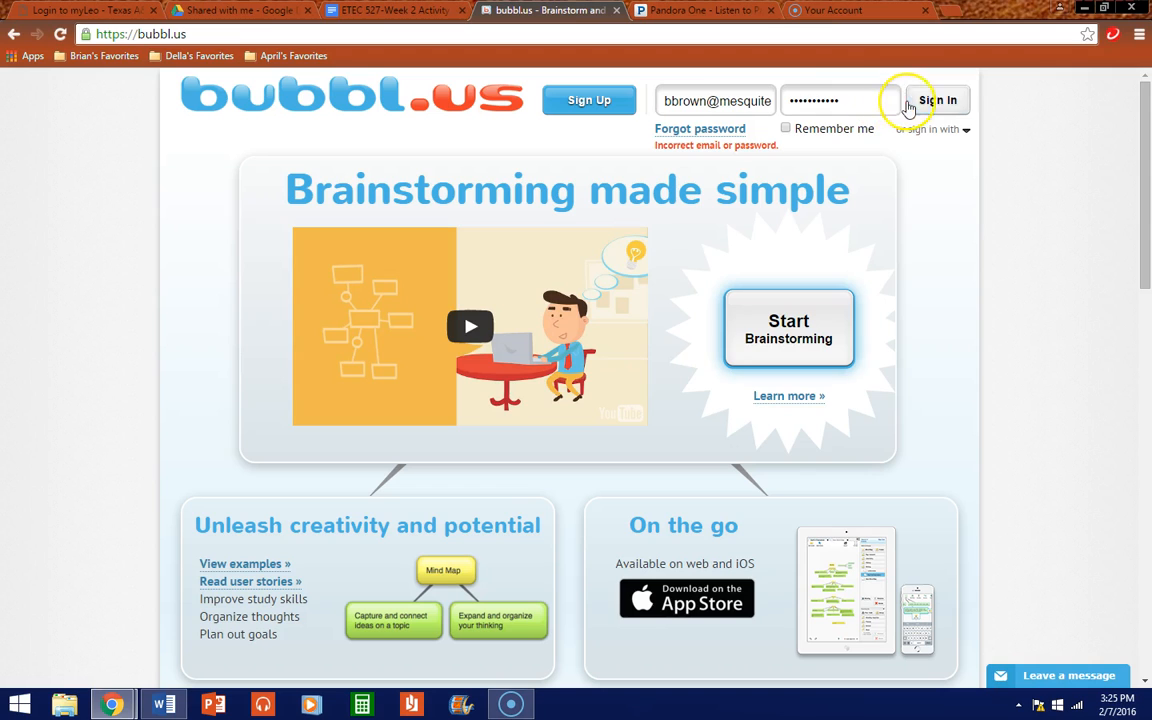
click(930, 129)
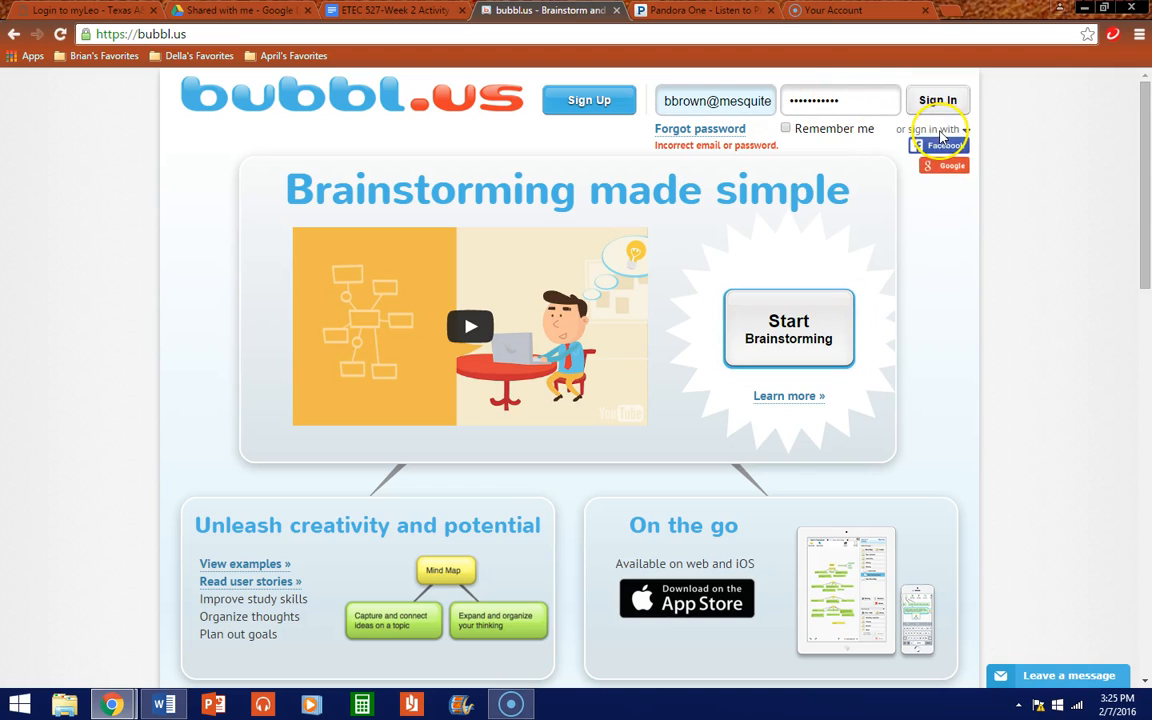
click(940, 167)
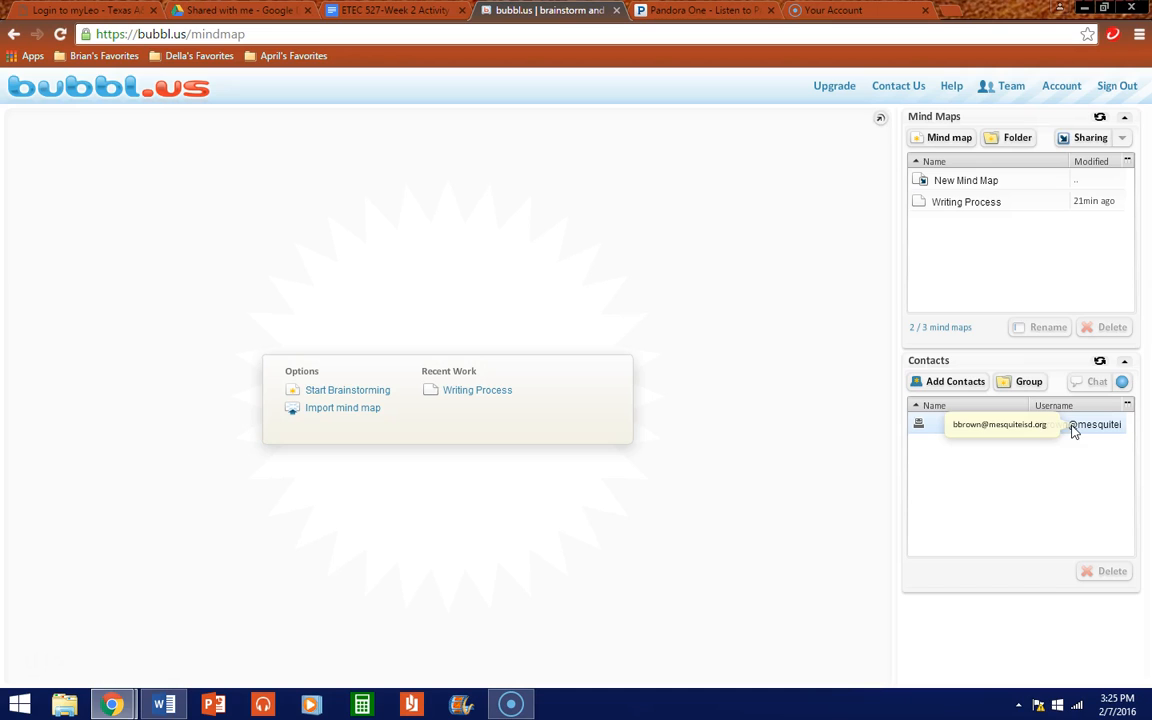
Step: Open New Mind Map and Writing Process, return to the Early Cold War tab, and select its list entry
click(973, 181)
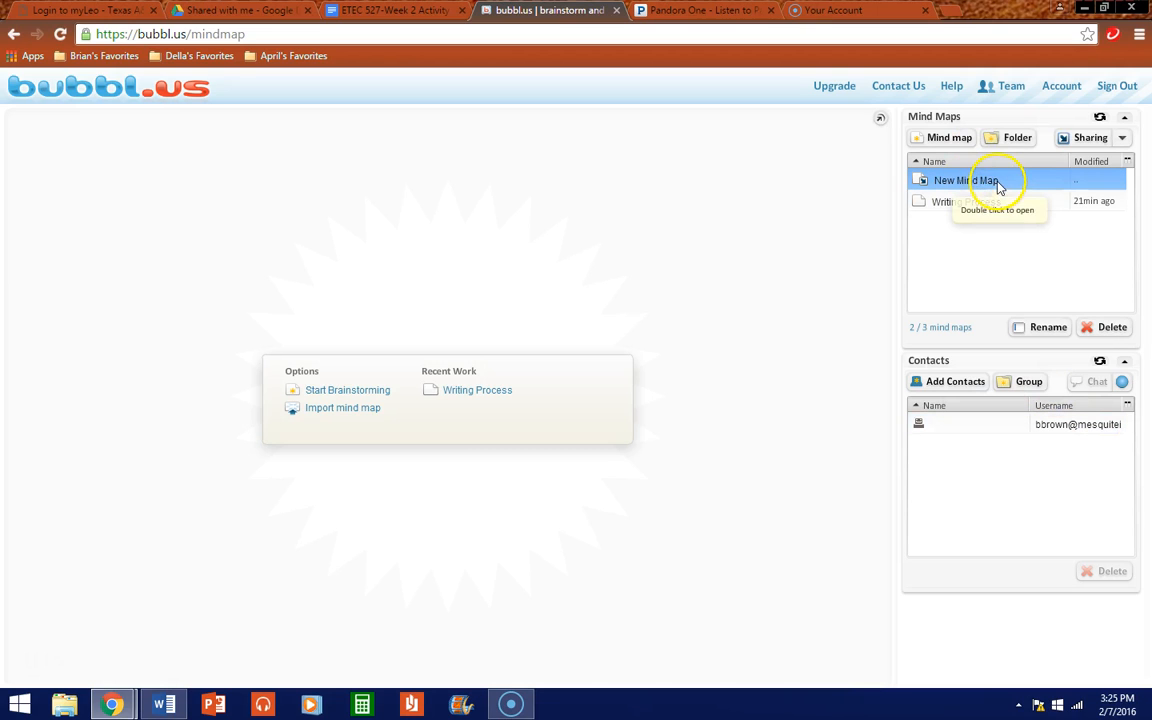
double_click(997, 184)
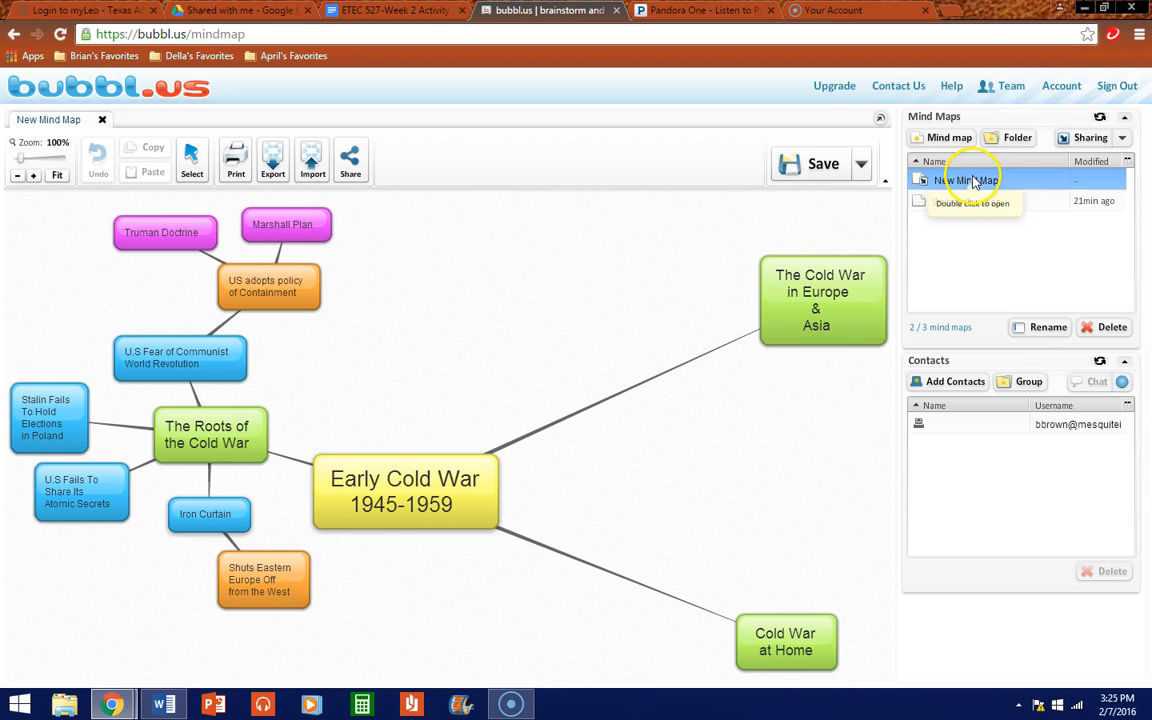
double_click(965, 203)
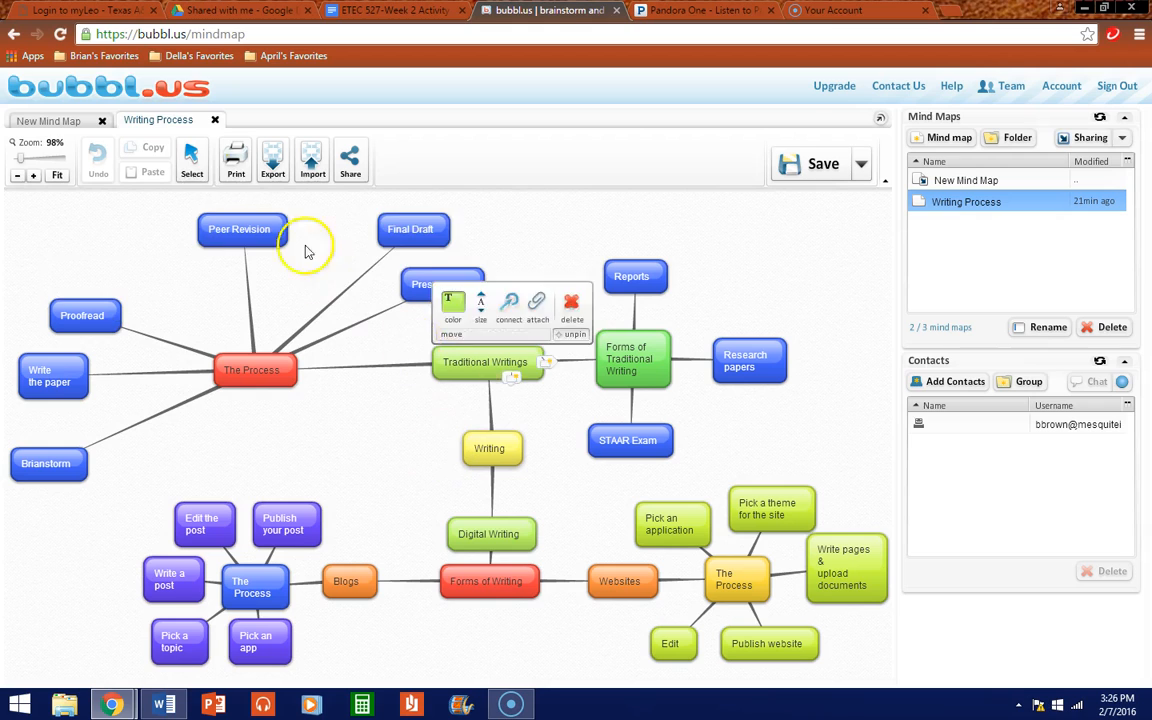
click(31, 120)
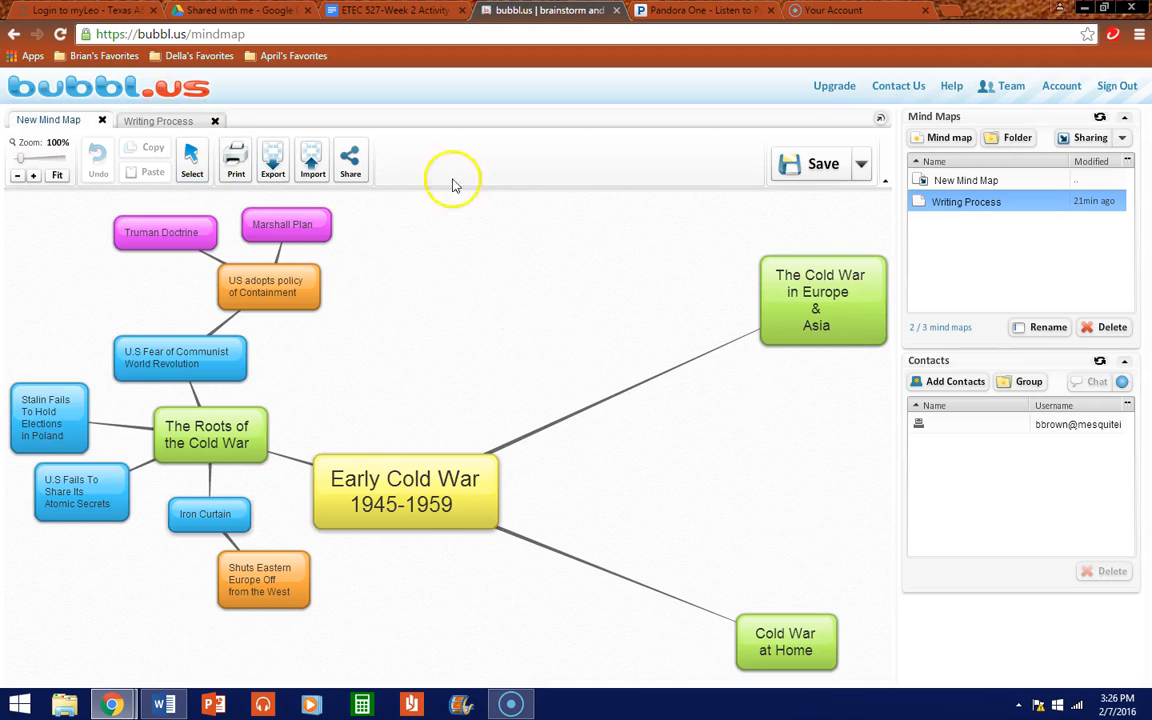
right_click(998, 185)
click(993, 185)
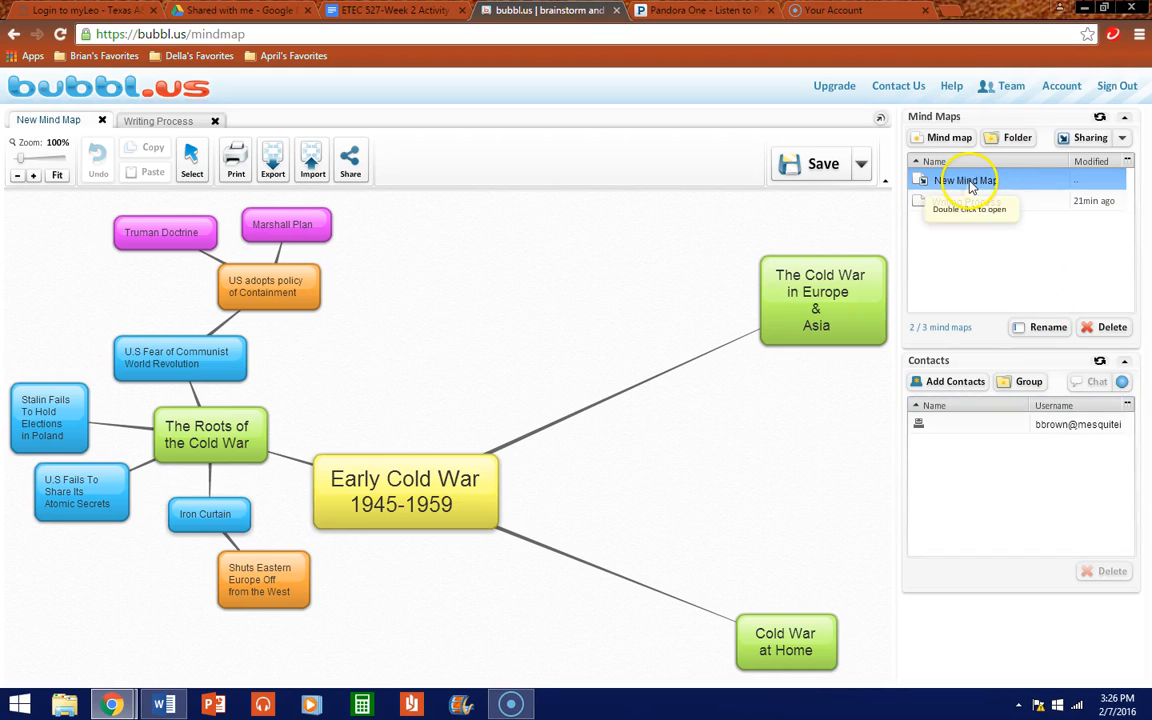
Step: Rename New Mind Map to 'Early Cold War Concepts'
click(1037, 335)
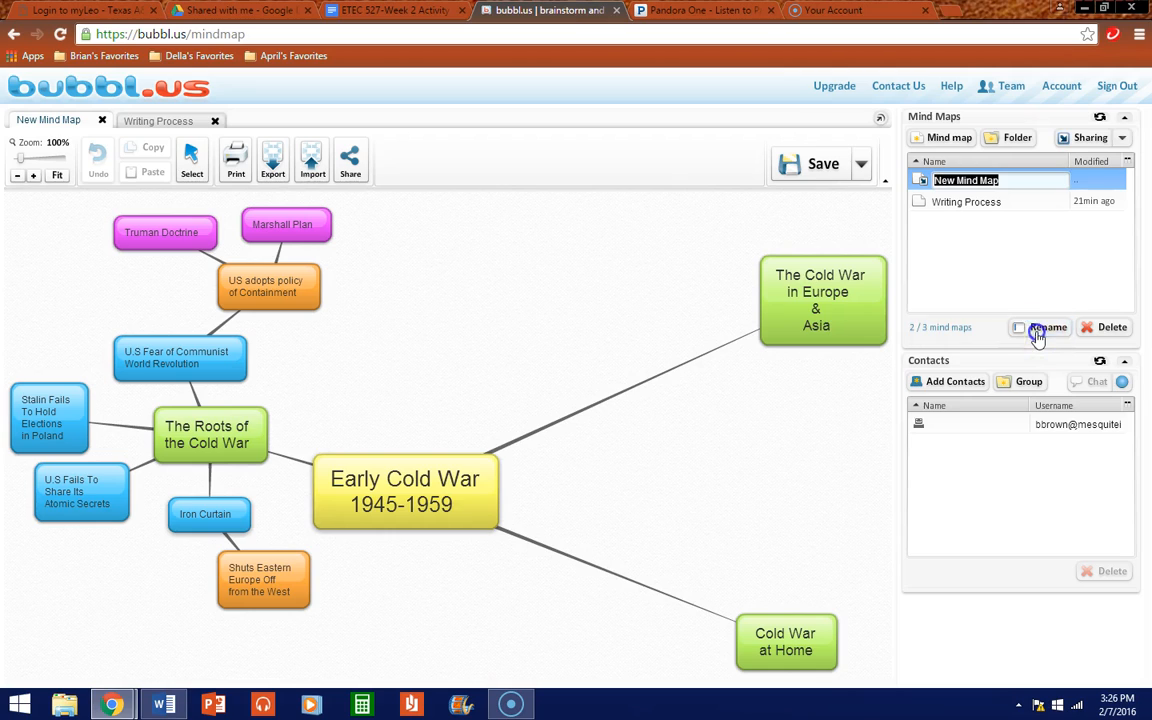
text(Early Cold War Concepts)
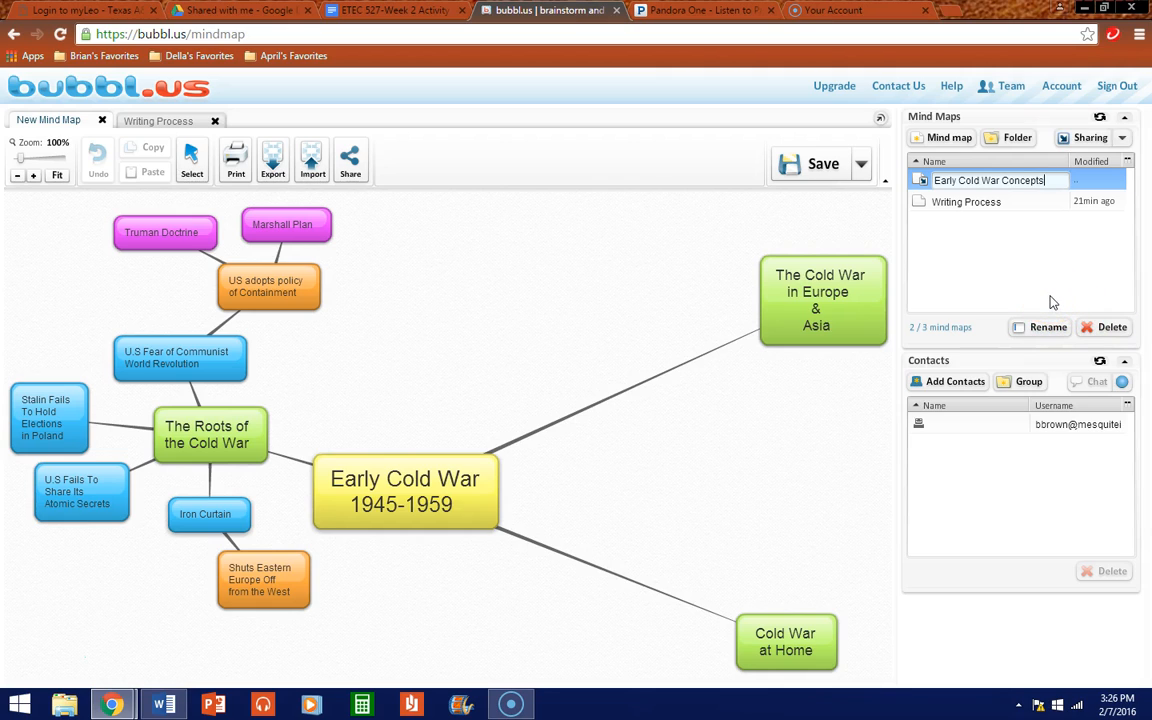
key(Return)
click(822, 276)
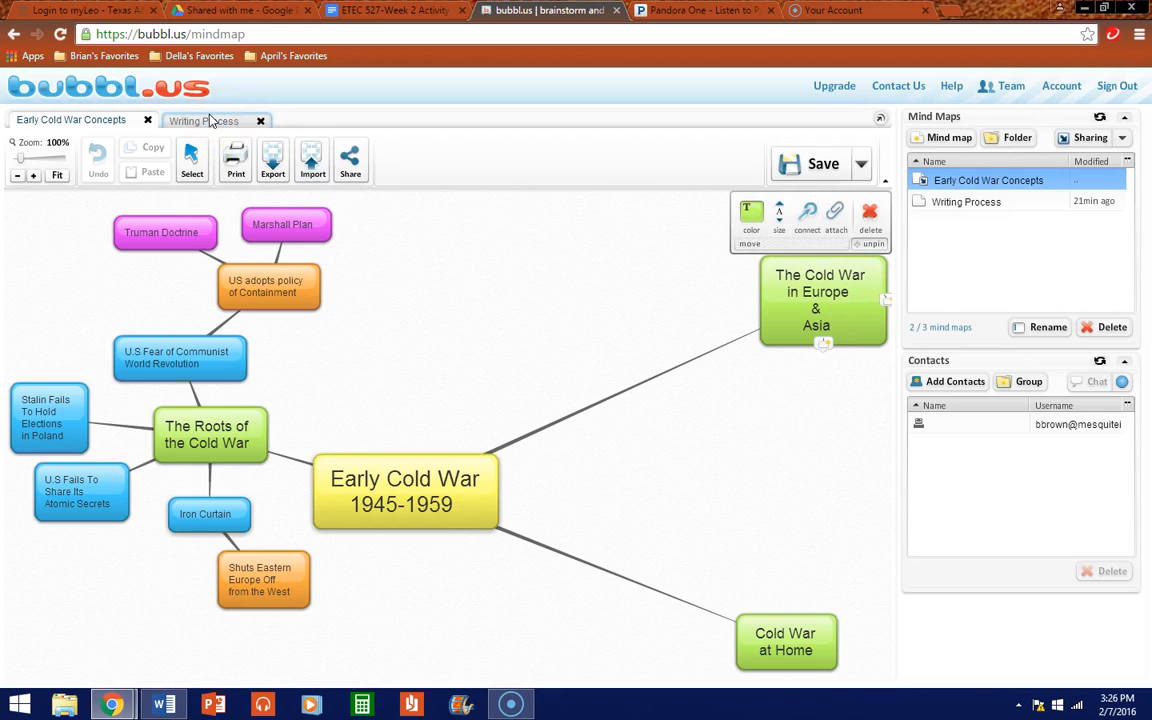
Step: Save the renamed map and check the extra save options
click(830, 165)
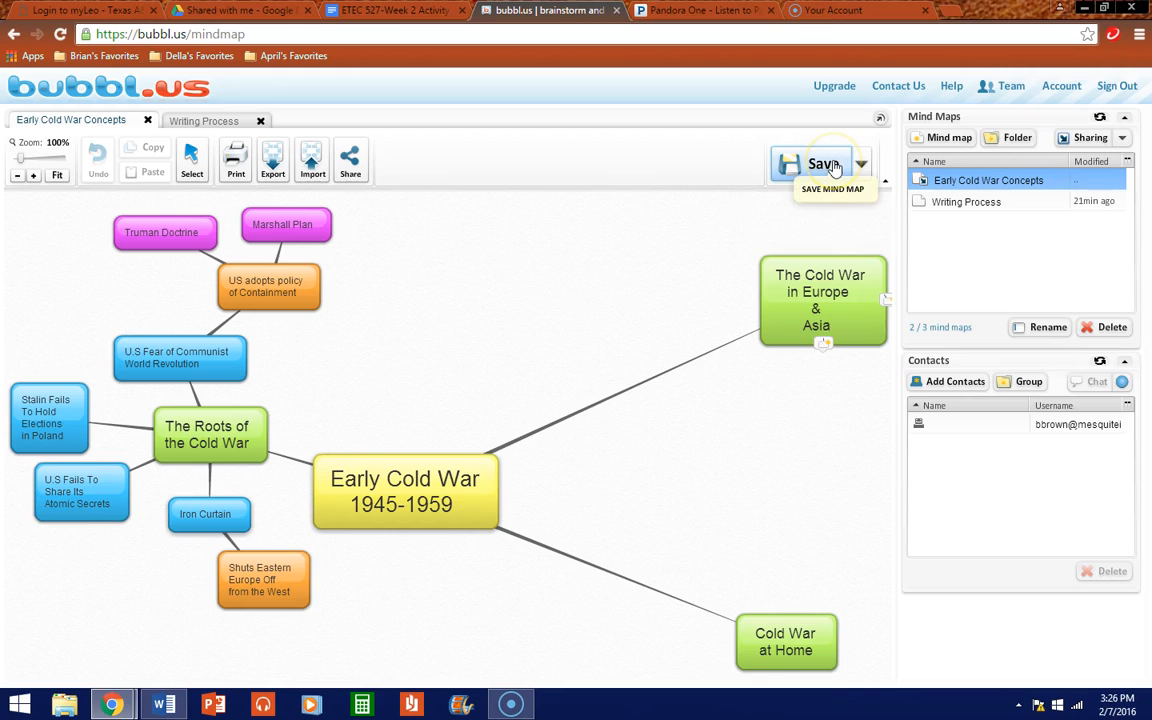
click(863, 166)
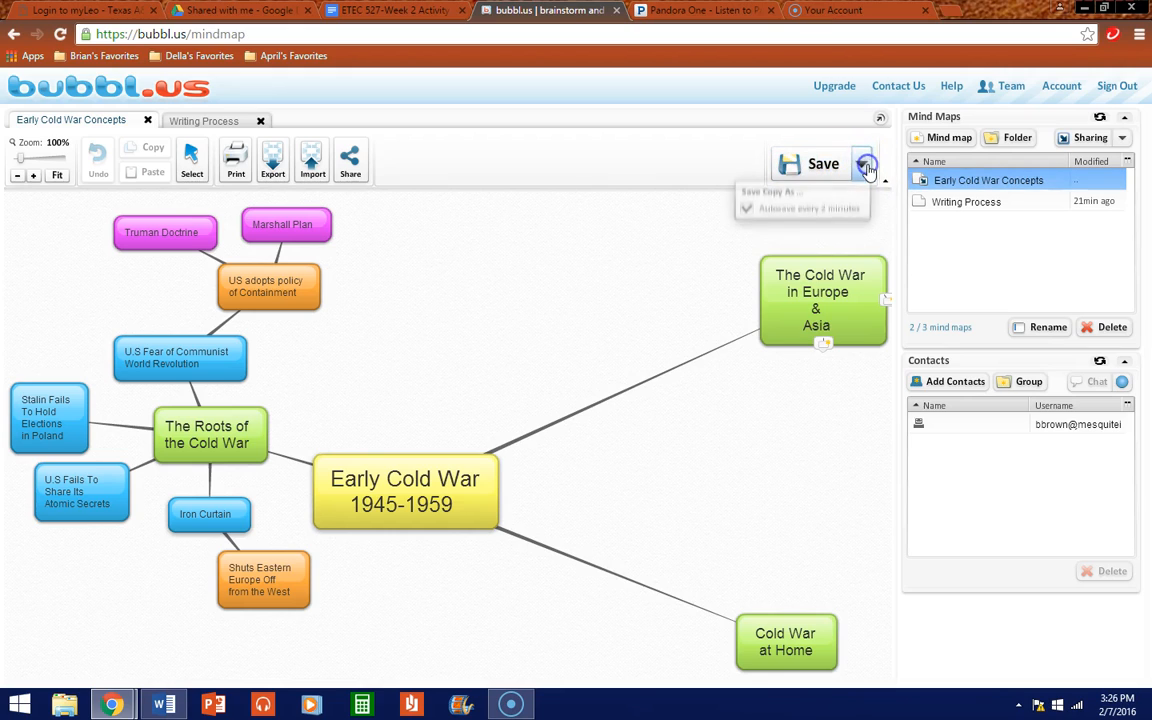
click(676, 213)
click(339, 224)
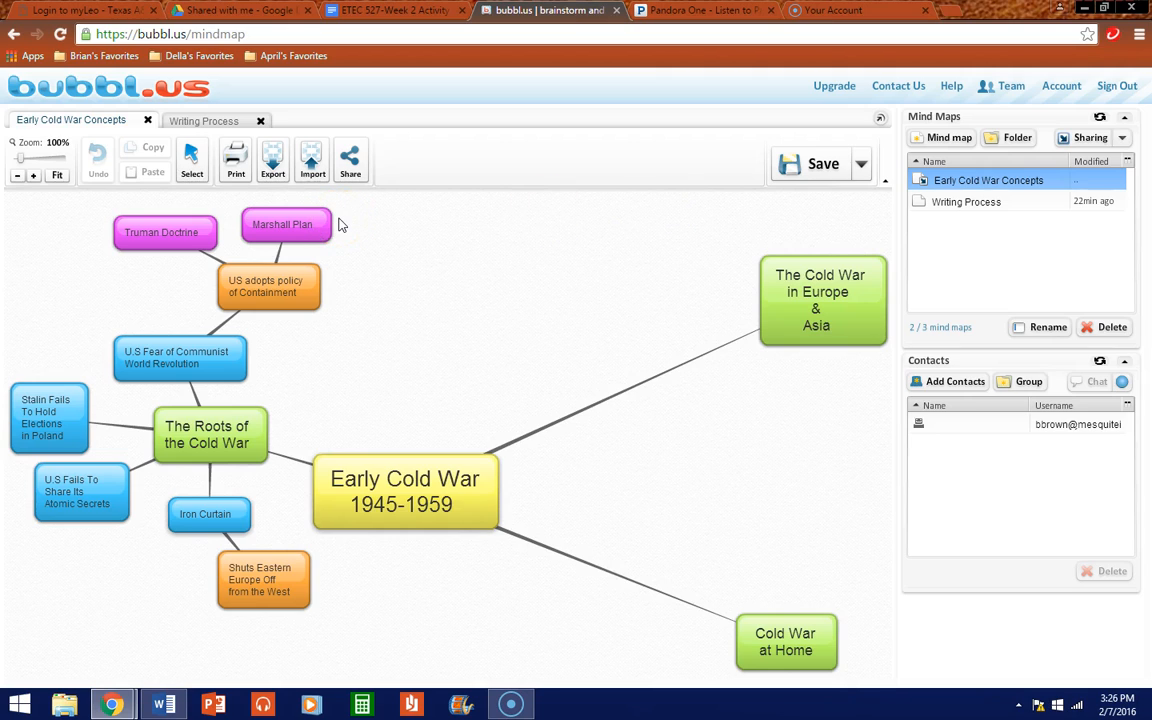
Step: Export the whole Early Cold War Concepts map as a JPG image
click(270, 164)
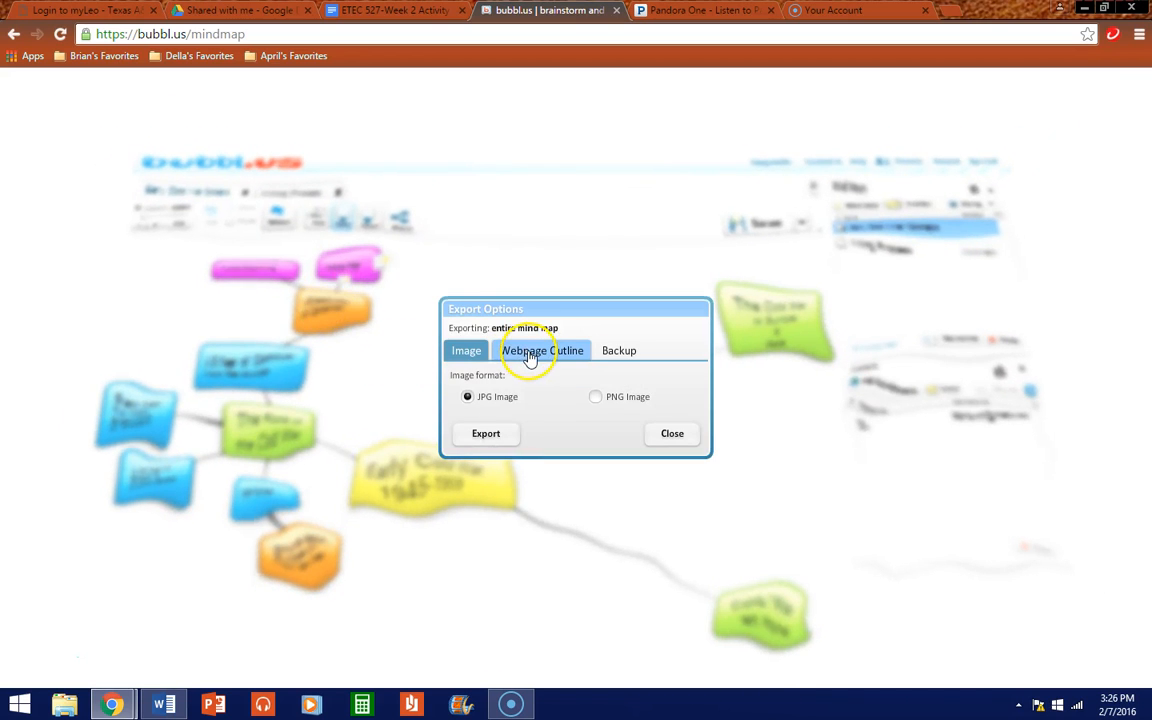
click(527, 355)
click(616, 353)
click(468, 353)
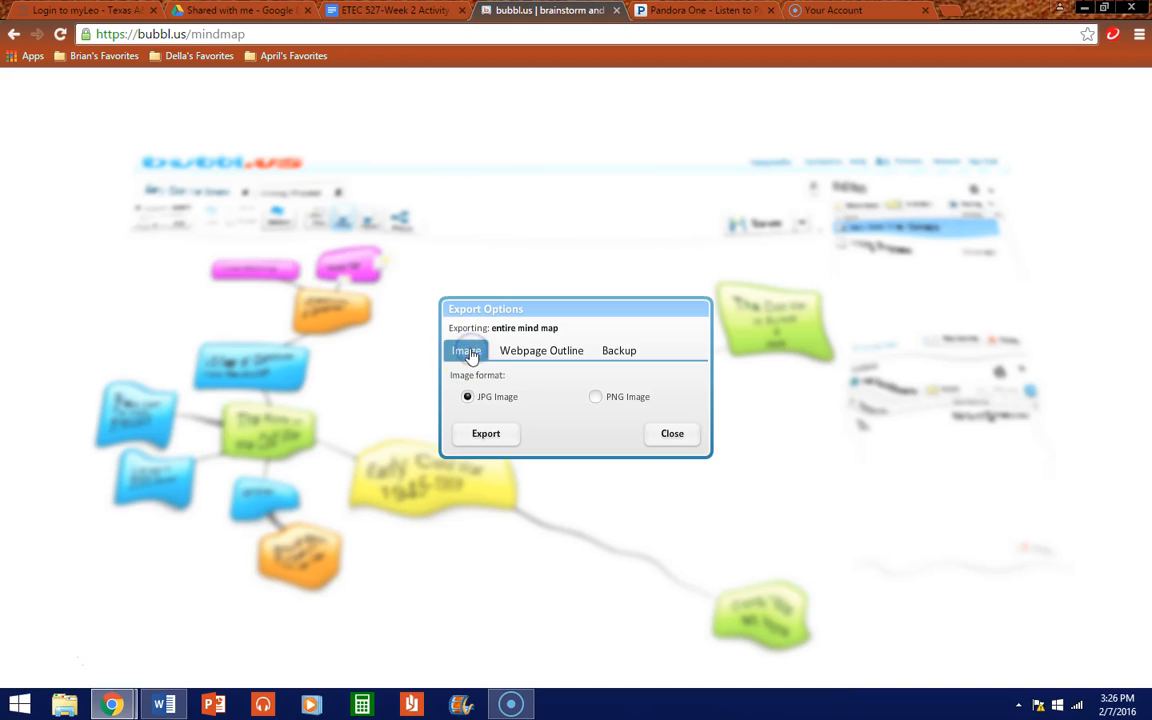
click(482, 440)
click(482, 433)
click(485, 435)
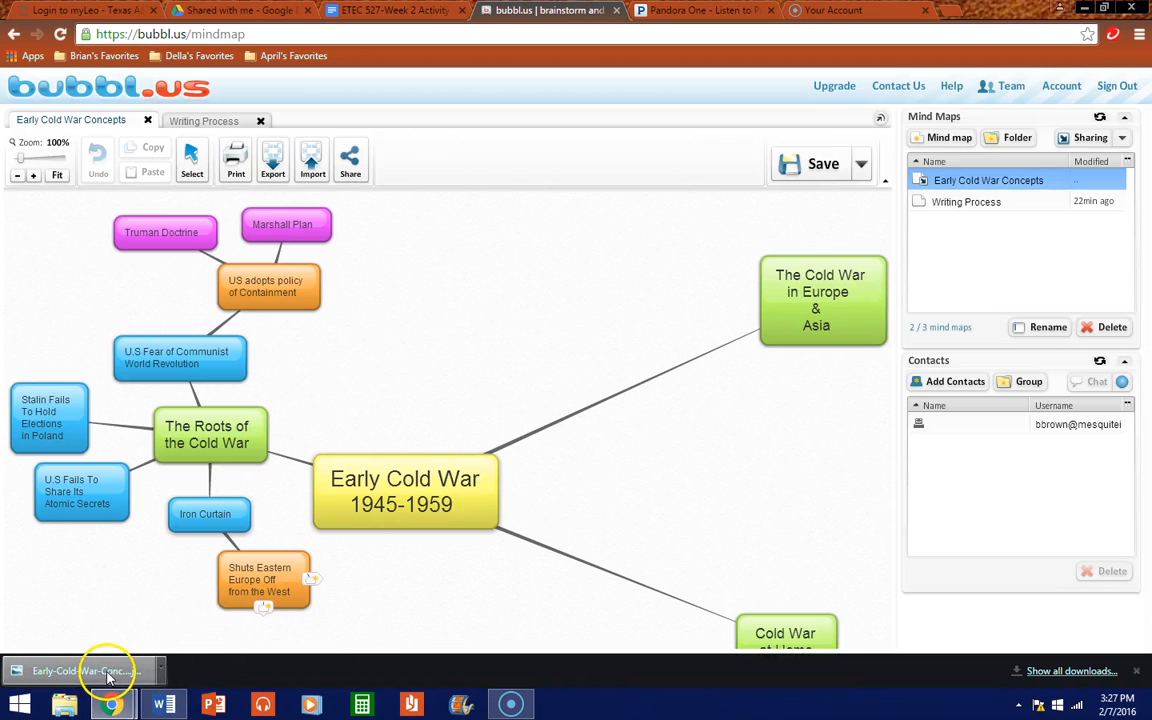
Step: Open the exported map JPG in Windows Photo Viewer and bring up its Print Pictures dialog
click(108, 675)
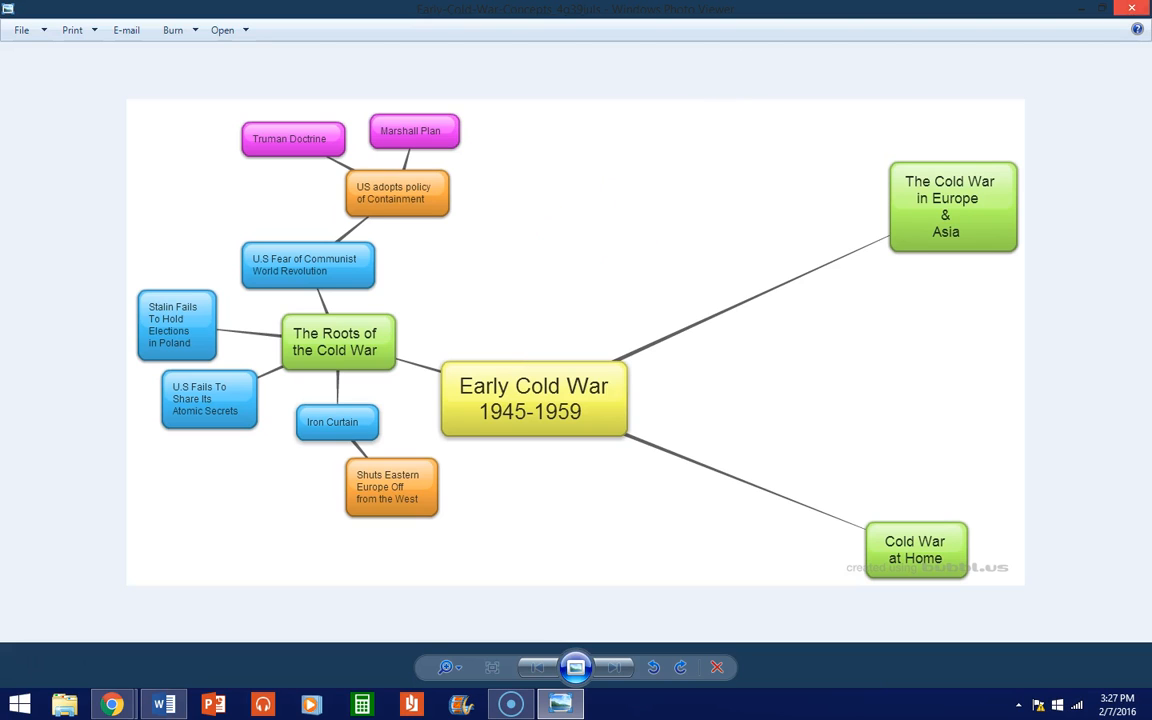
mouse_move(1148, 4)
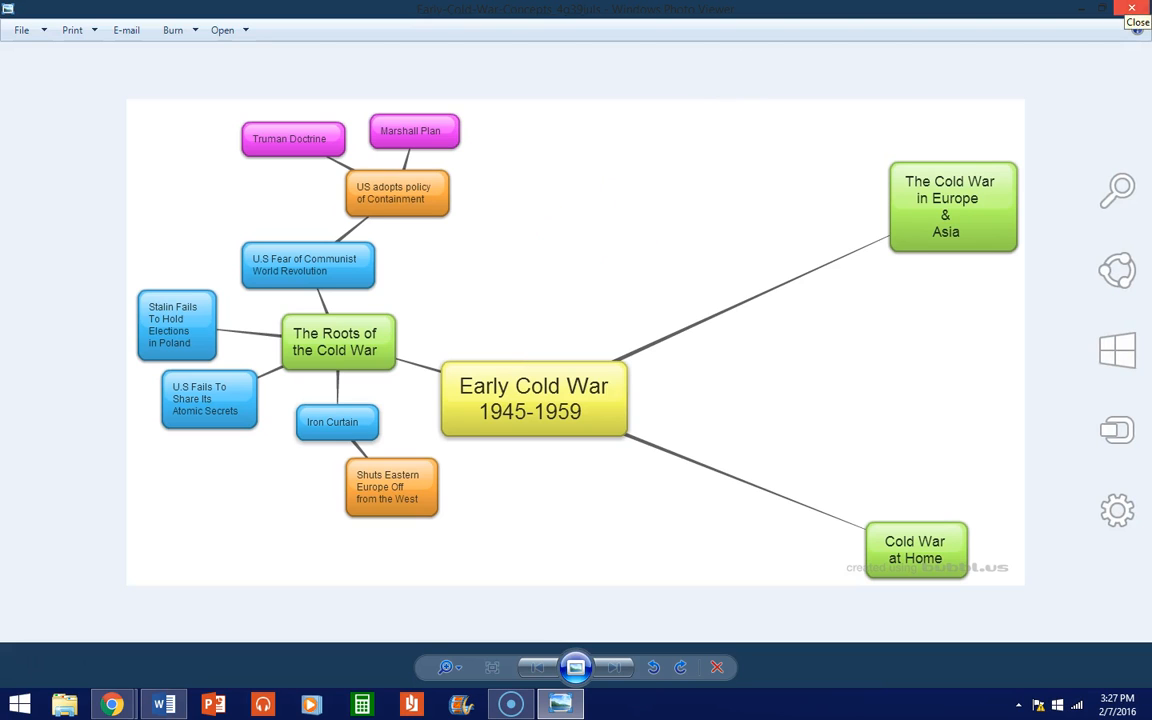
click(68, 31)
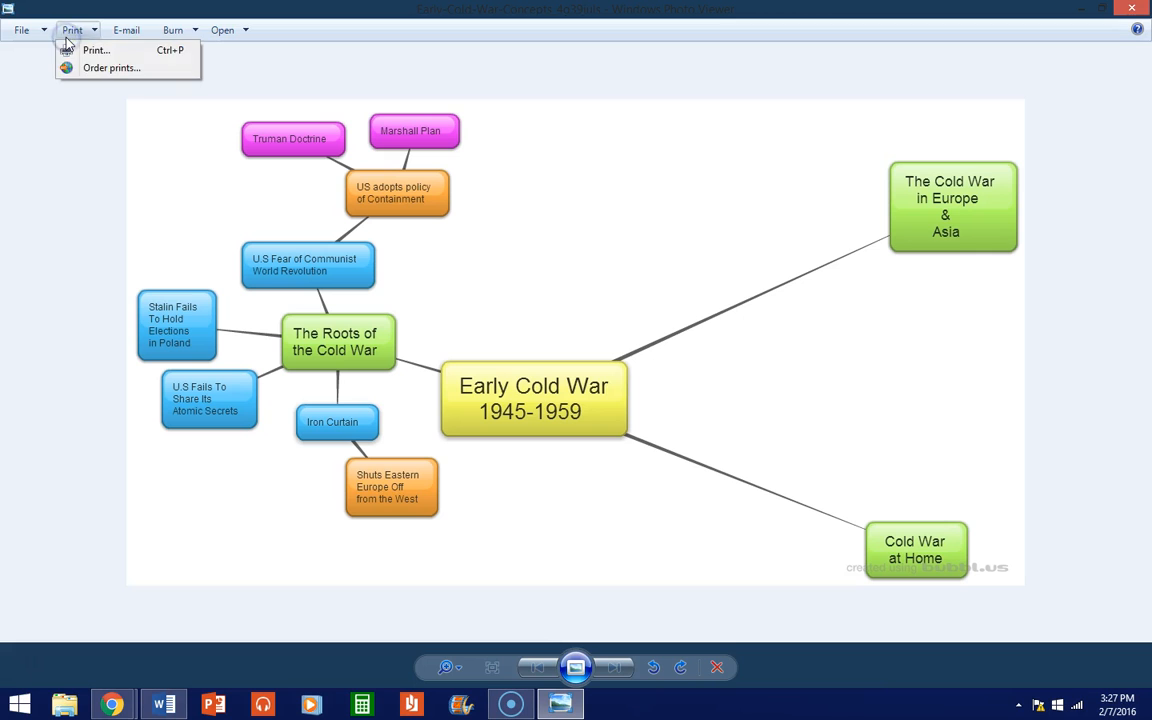
click(92, 48)
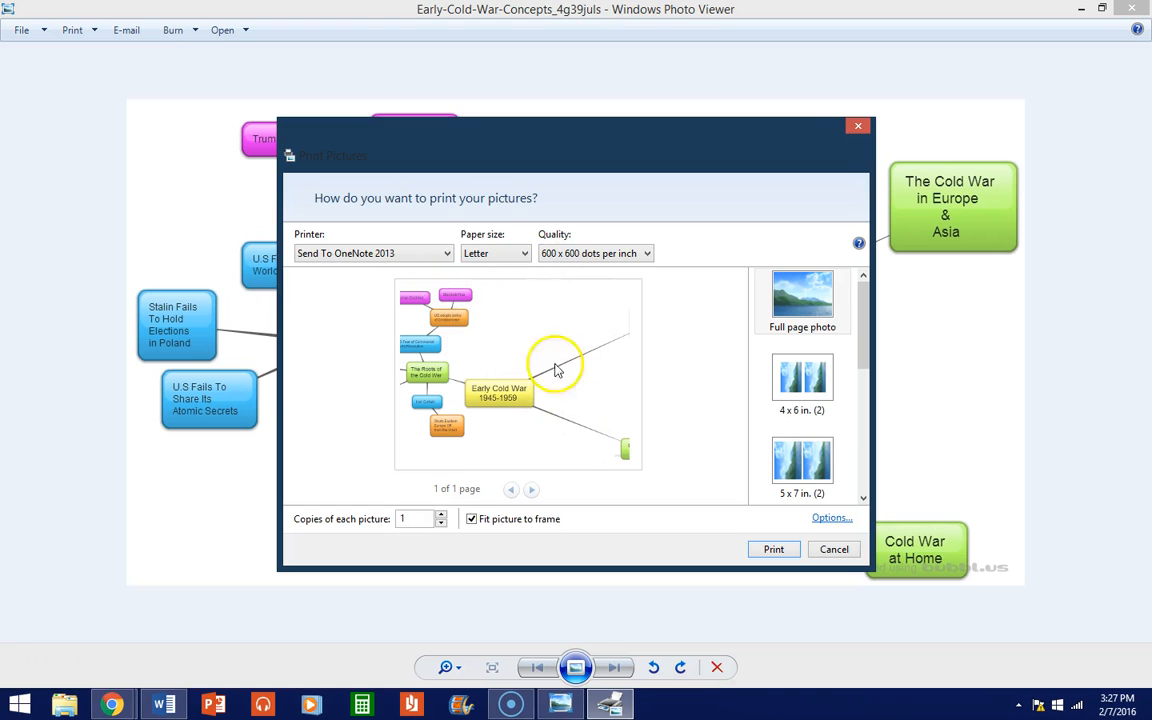
Step: Dismiss the Print Pictures dialog and close Windows Photo Viewer, returning to the map
click(857, 123)
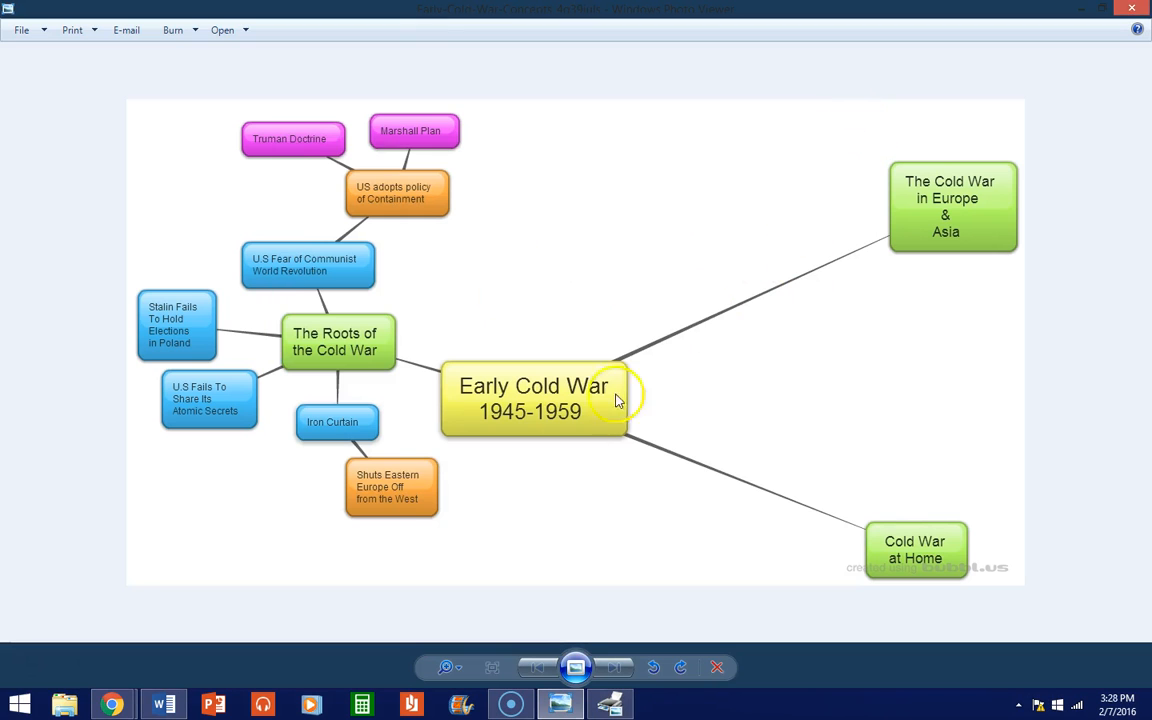
click(608, 704)
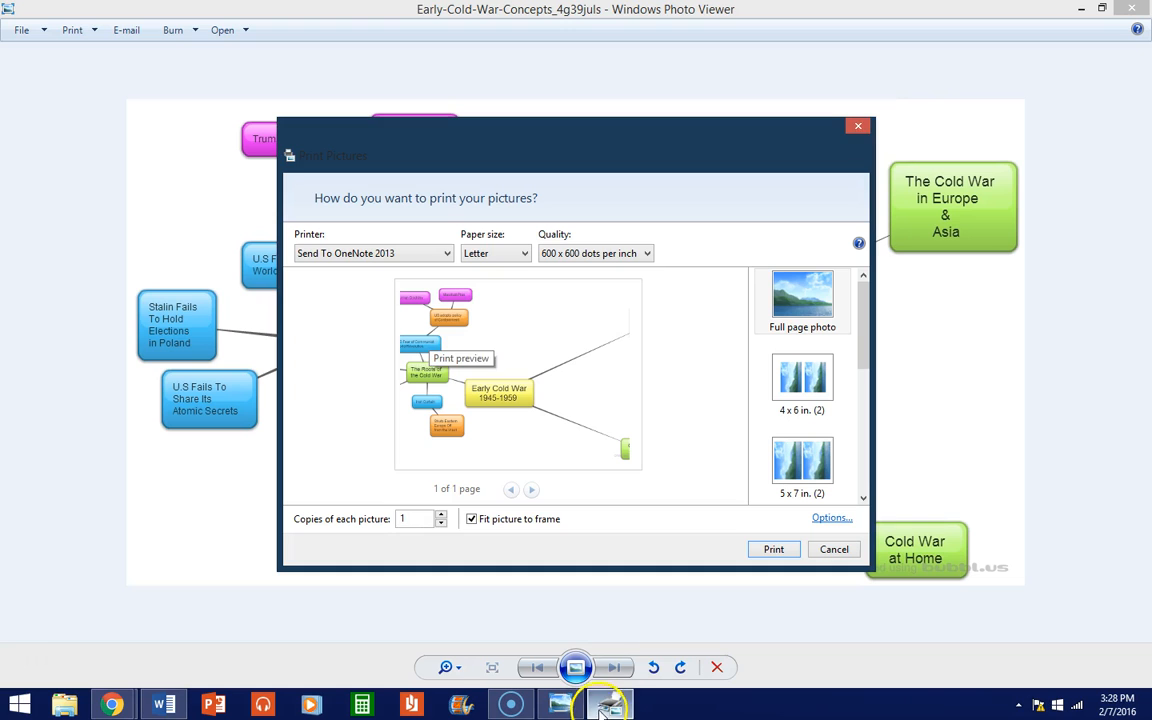
click(857, 130)
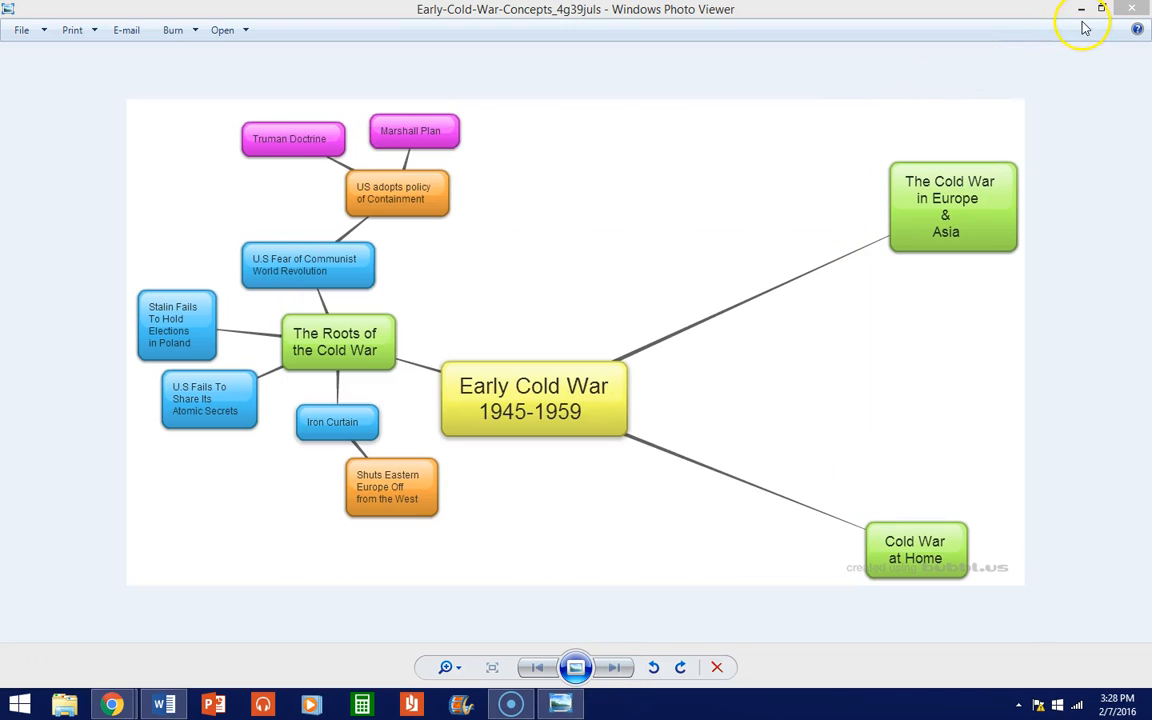
click(1131, 8)
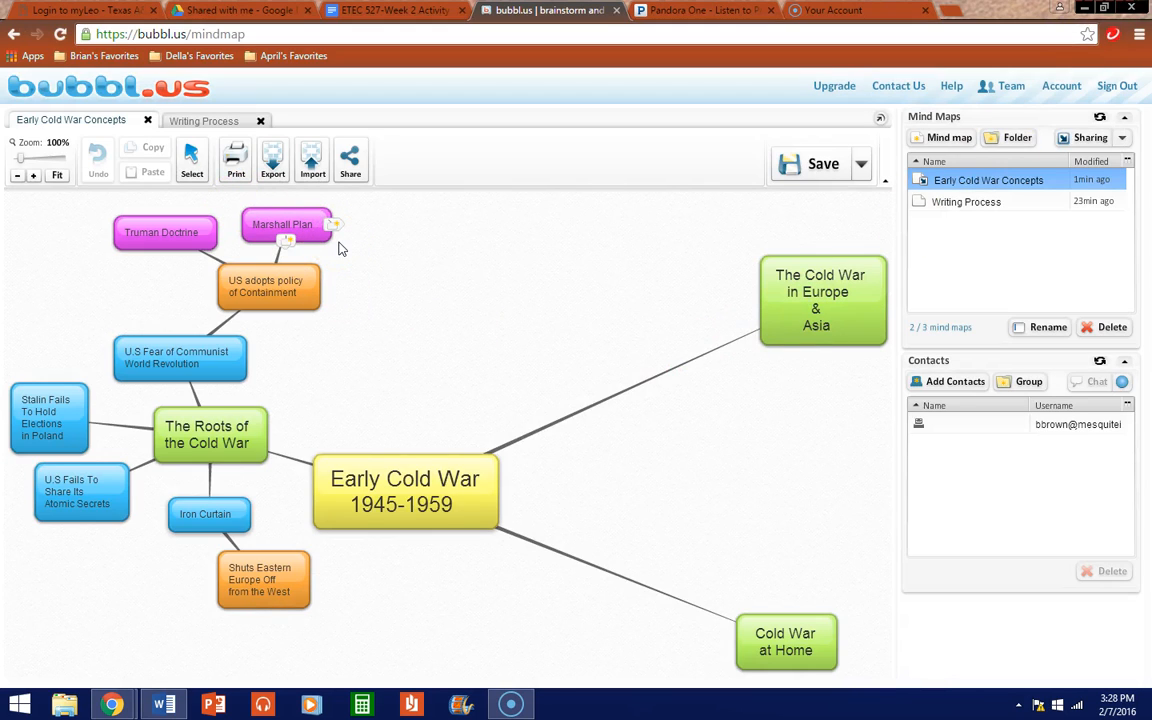
Step: Print the whole map with Fit into set to 1 page, after briefly trying 2 pages
click(230, 160)
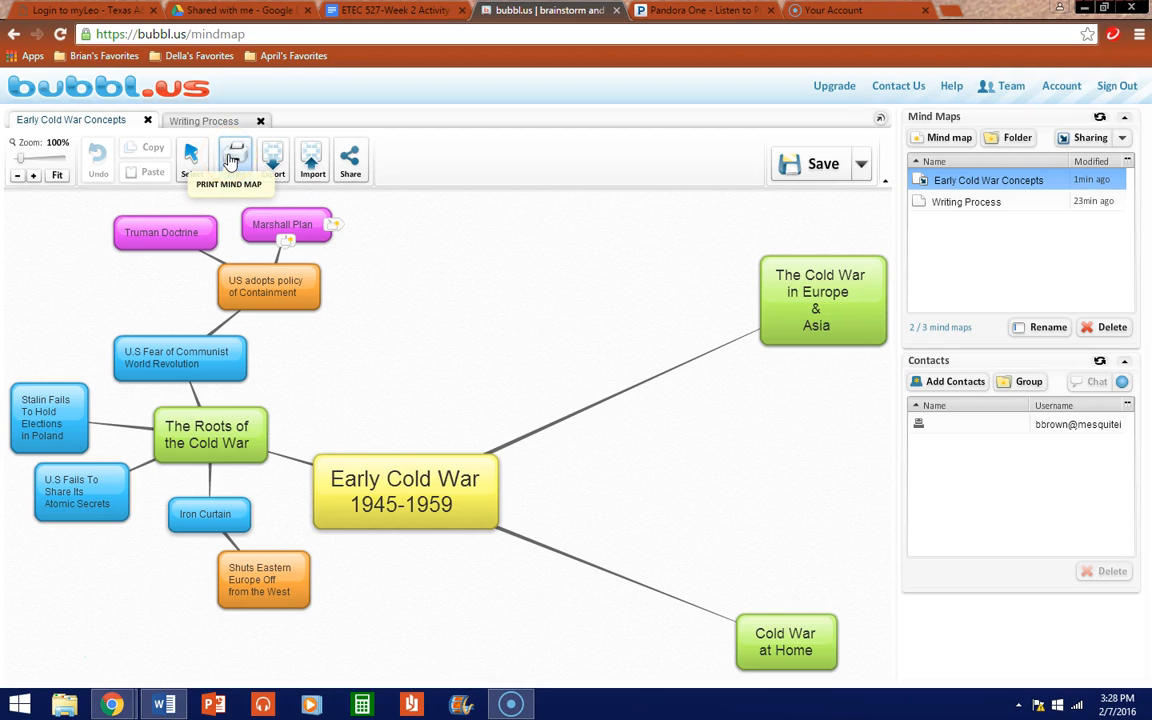
click(231, 160)
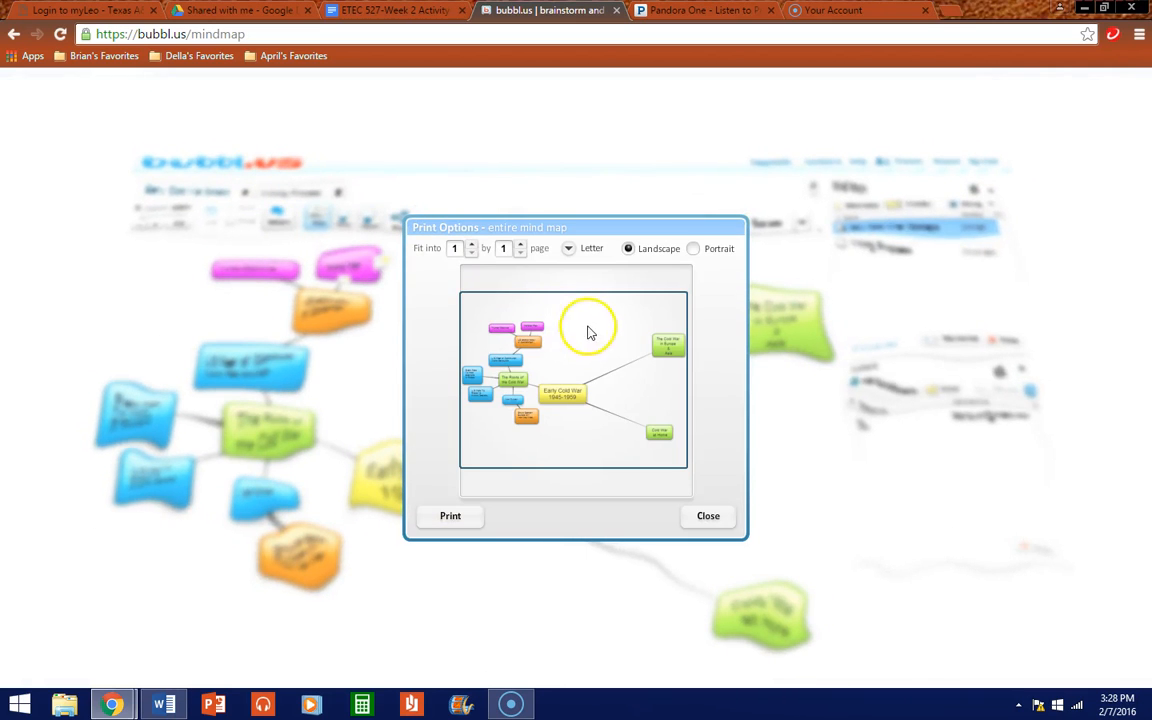
click(471, 244)
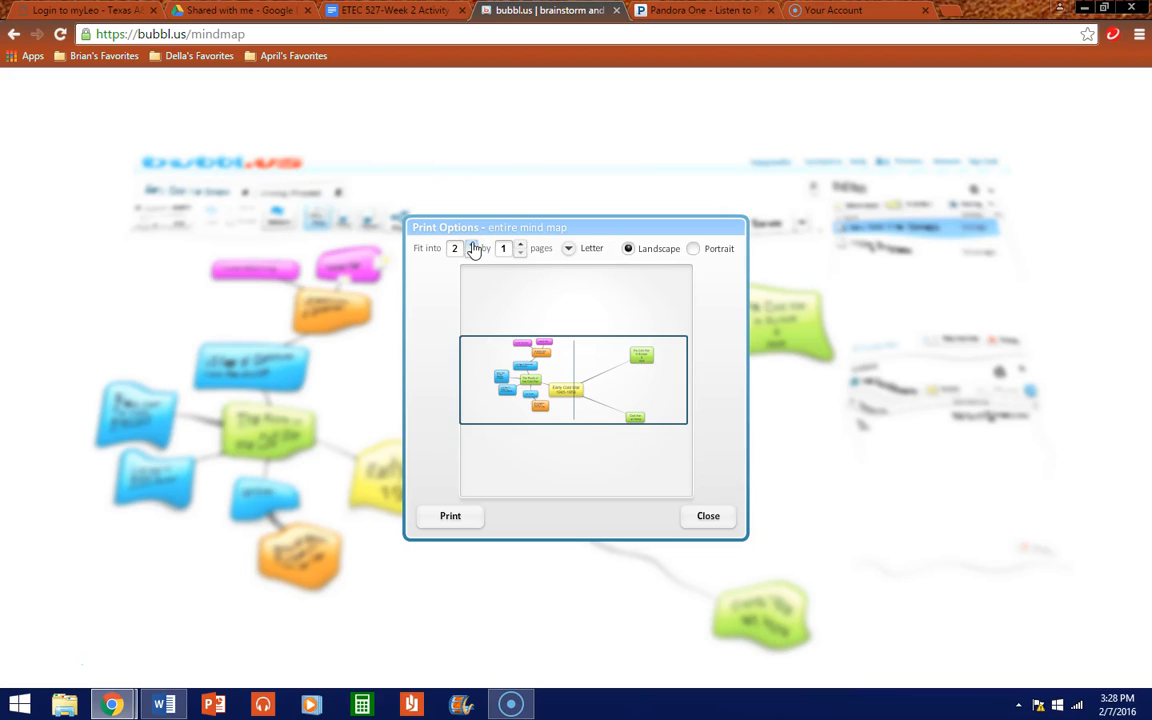
click(473, 252)
click(472, 254)
click(480, 518)
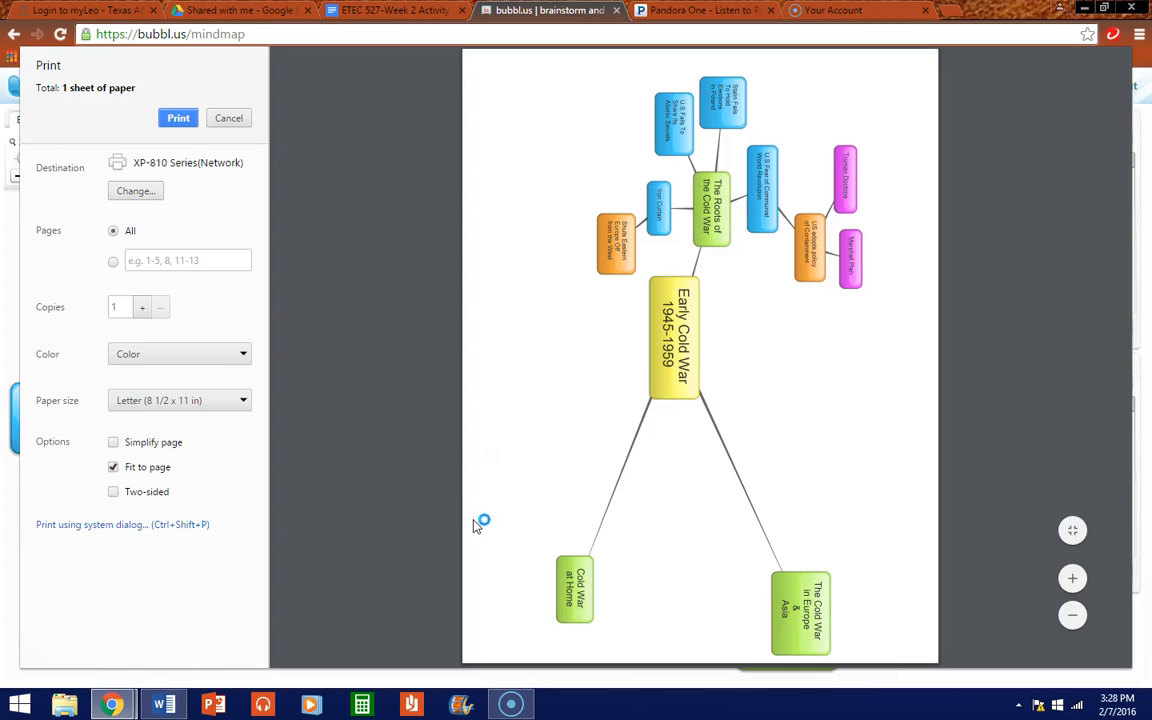
click(176, 119)
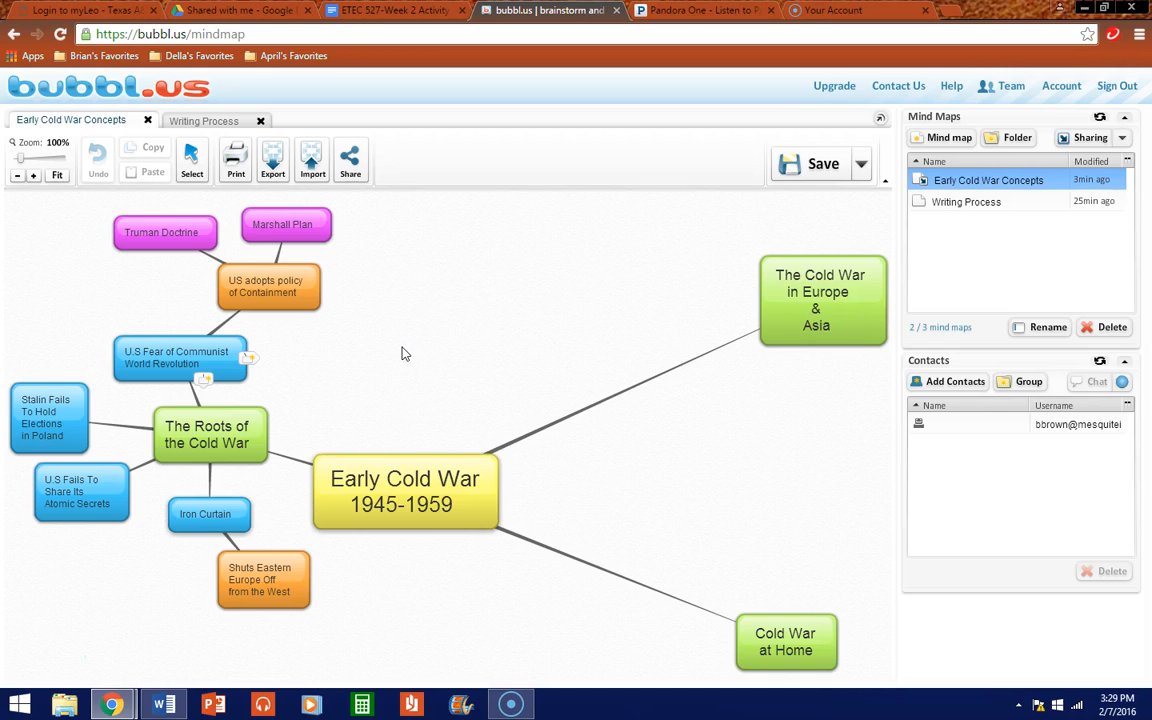
Step: Drag The Cold War in Europe & Asia left and down, and Cold War at Home up and left
click(770, 342)
drag(770, 342, 594, 372)
drag(726, 636, 571, 565)
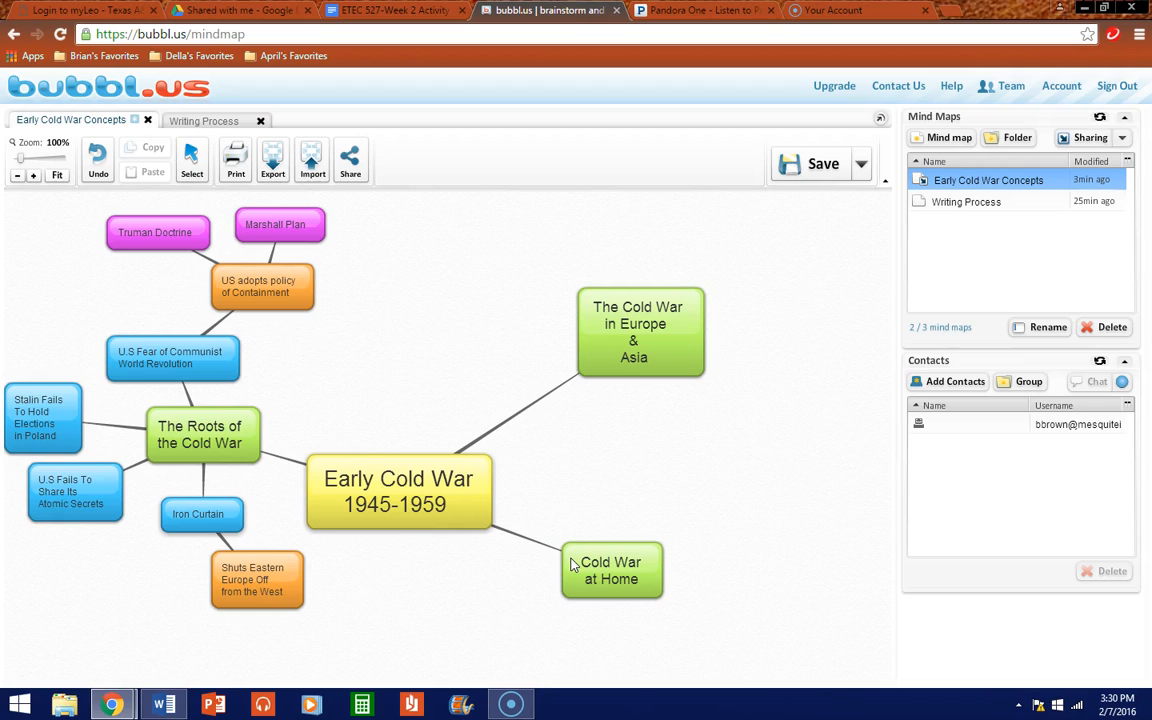
mouse_move(255, 428)
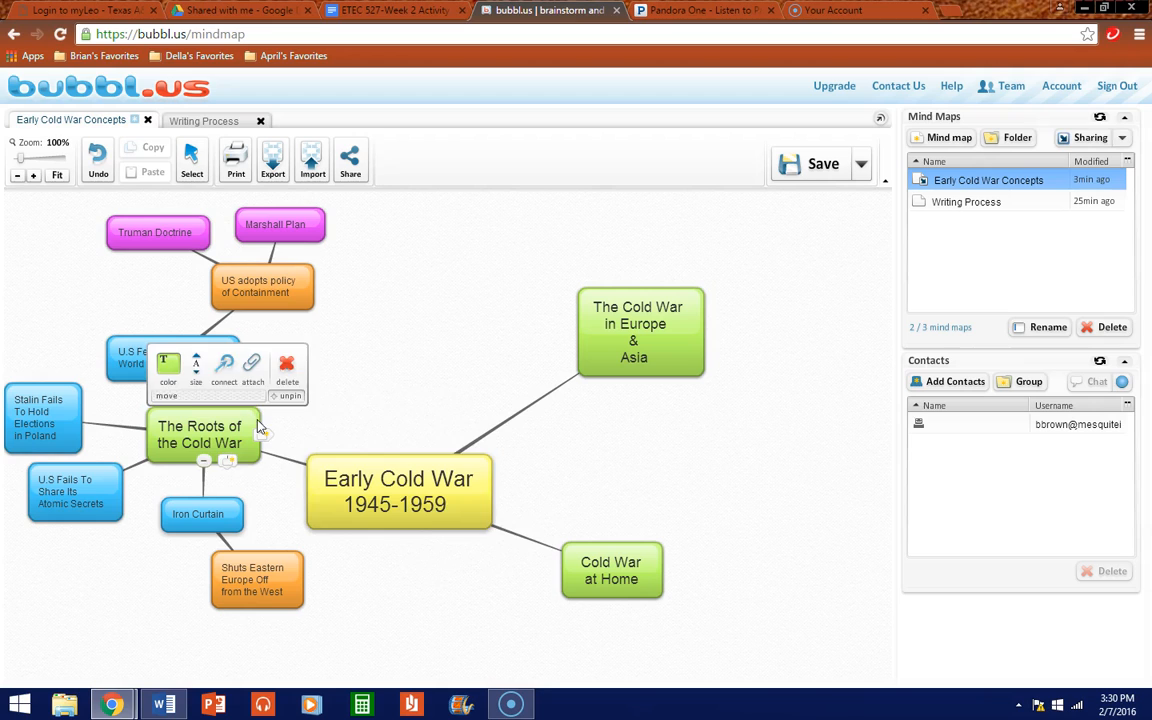
mouse_move(506, 463)
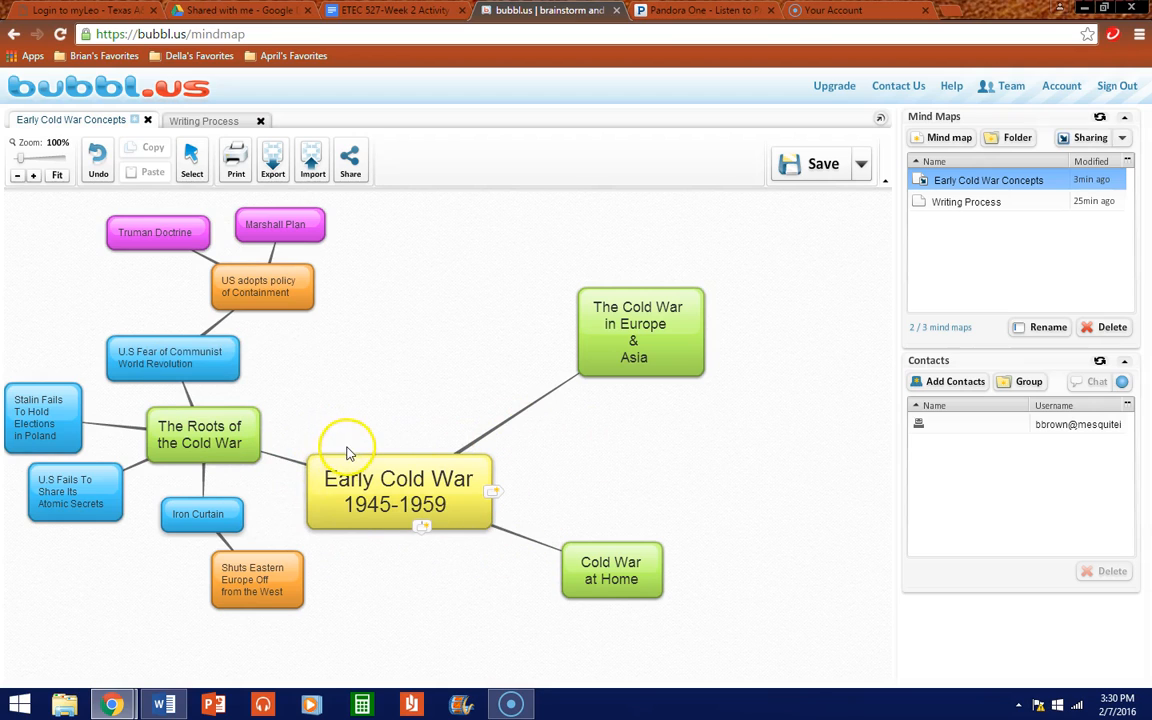
click(33, 659)
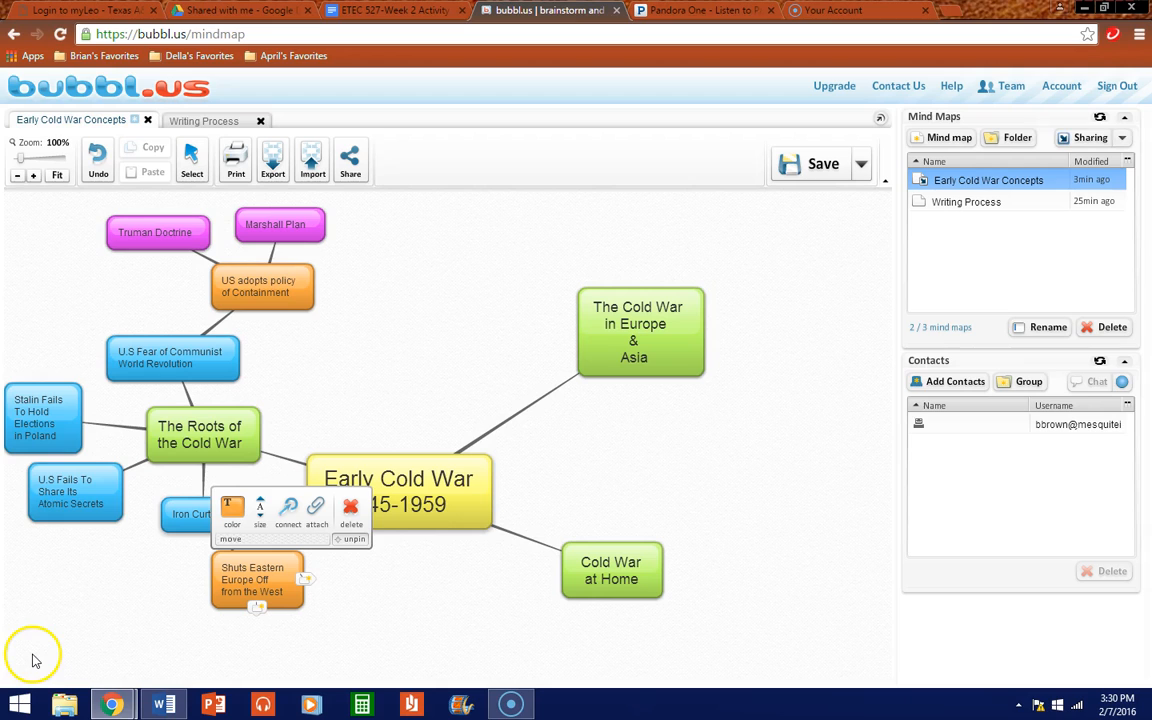